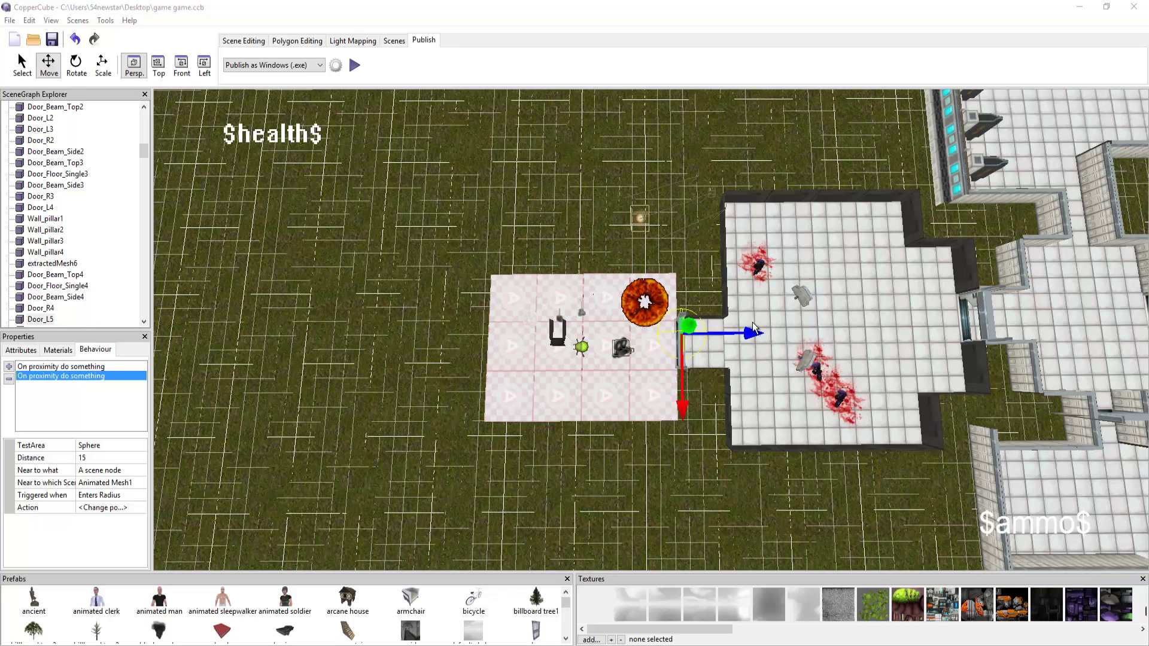
- Examine the starting arena, including the player character, green bug, weapon pickups and fire ring
scroll(764, 346, up, 4)
scroll(735, 370, up, 3)
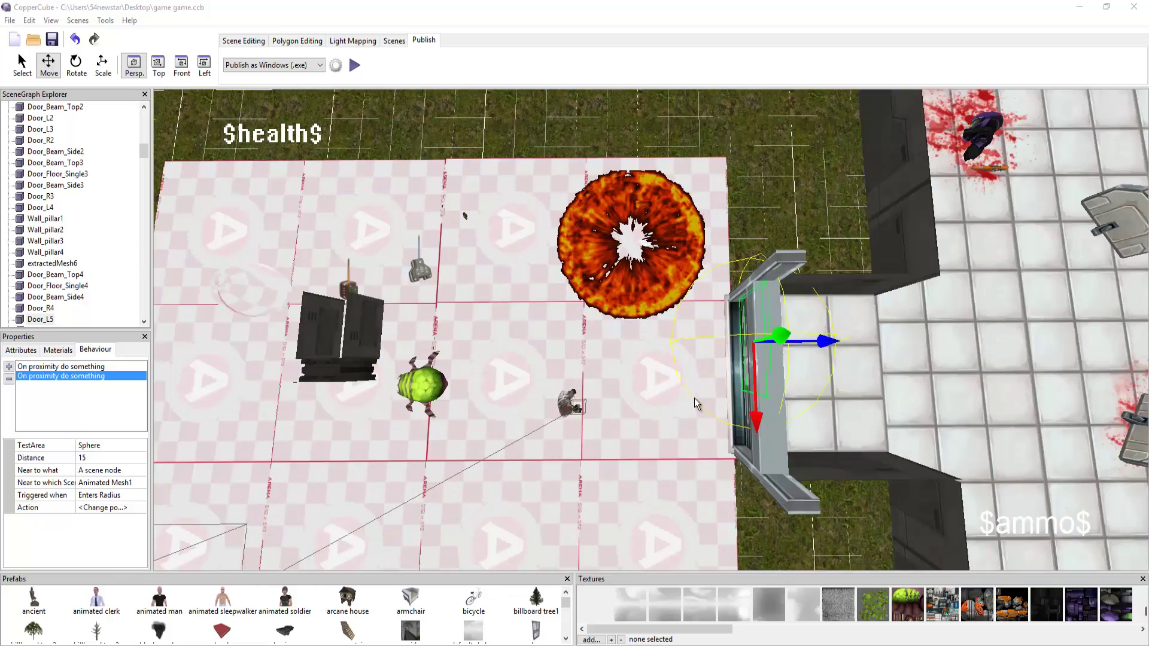
scroll(694, 404, down, 2)
scroll(590, 414, up, 6)
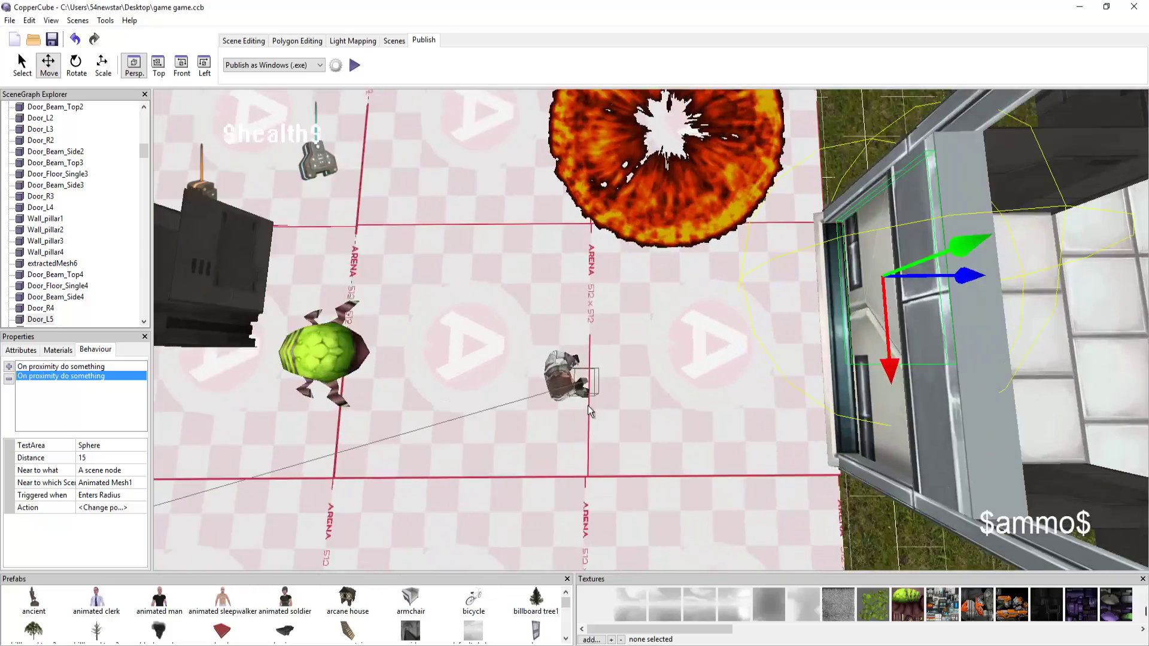
scroll(588, 404, up, 3)
scroll(632, 413, down, 4)
scroll(648, 408, up, 1)
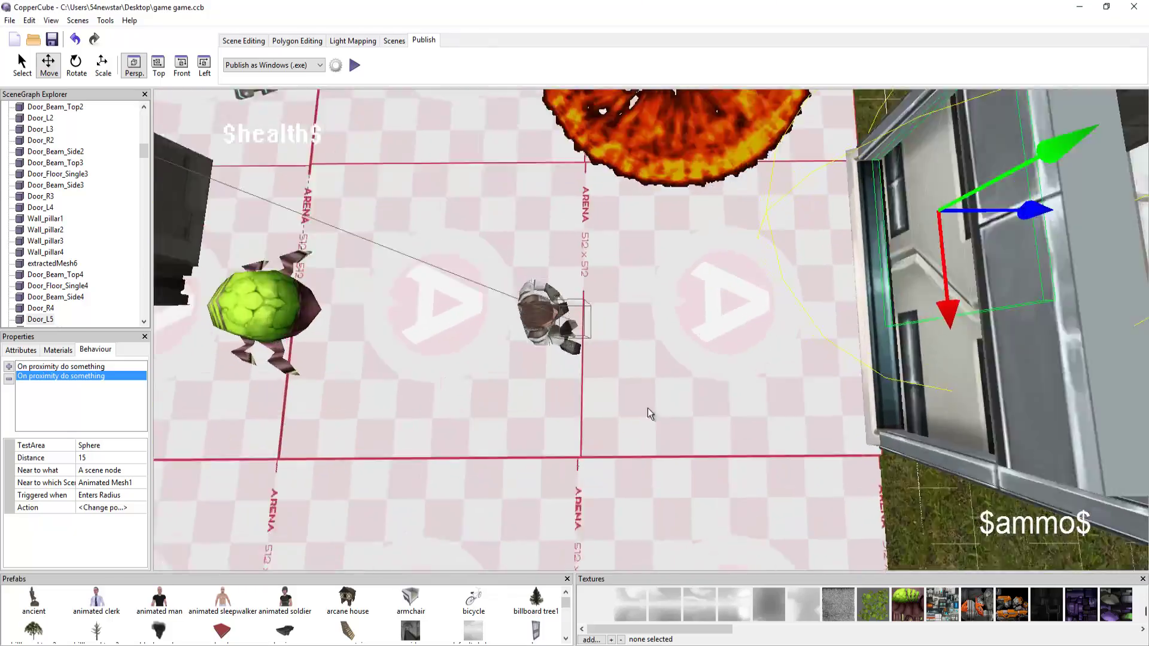
scroll(648, 408, up, 3)
drag(642, 394, 617, 359)
scroll(617, 359, down, 3)
scroll(619, 362, up, 1)
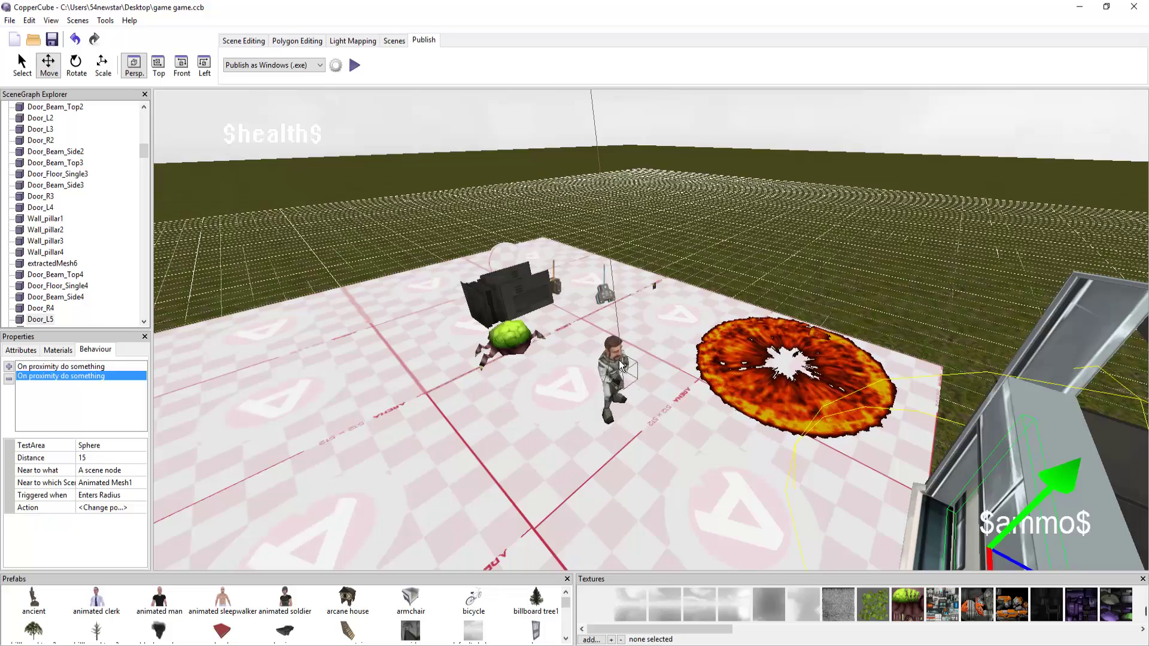
scroll(513, 440, up, 4)
scroll(510, 449, down, 3)
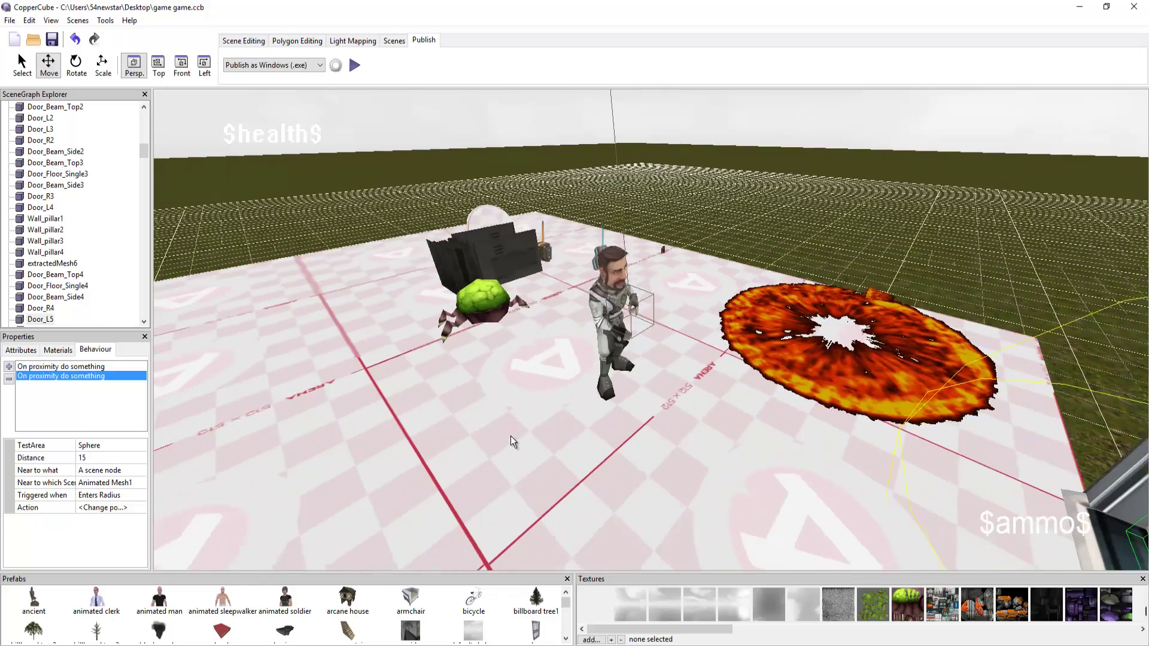
- Inspect the blood-splattered room with its dropped orange rifle, and select the green bug in the starting arena
drag(516, 429, 818, 455)
scroll(819, 465, down, 3)
right_drag(817, 450, 695, 411)
key(Left)
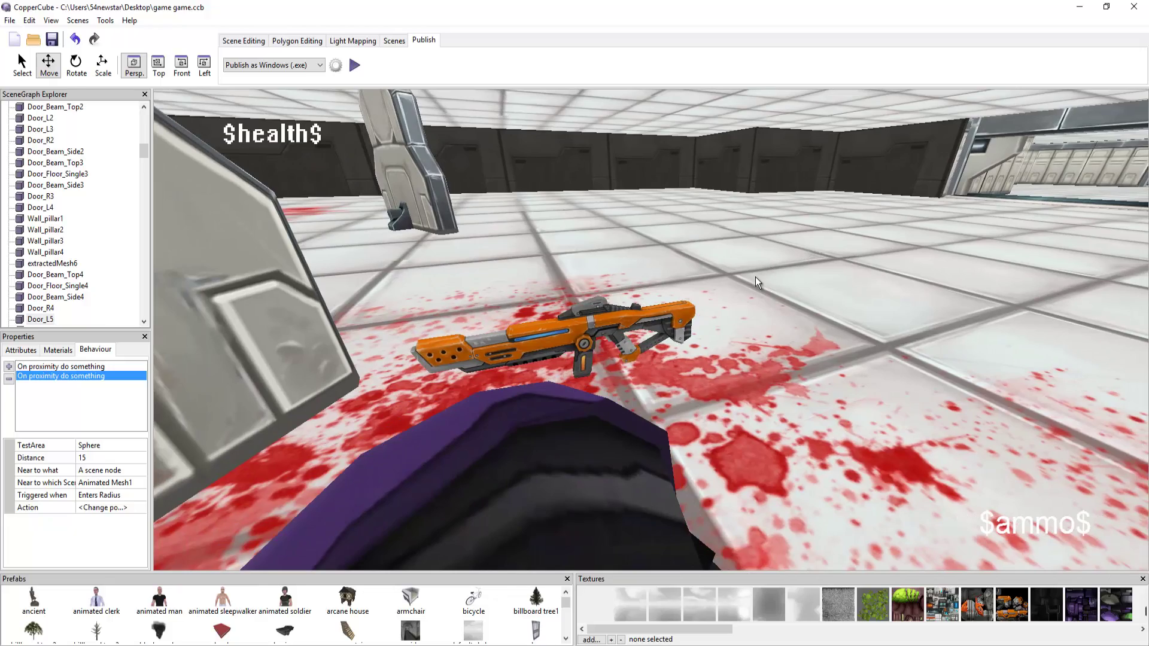
right_drag(755, 278, 742, 297)
click(744, 301)
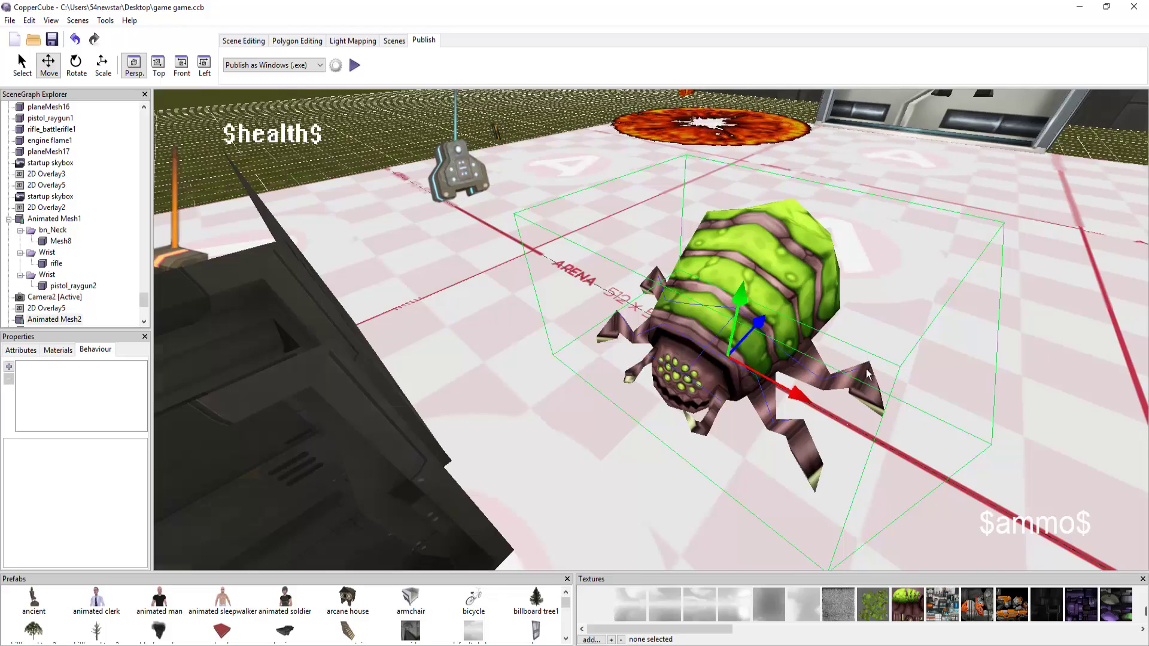
- Examine the level from the fire ring and player character through the sliding door and blood-splattered room to the computer area
scroll(881, 360, down, 3)
scroll(903, 355, down, 3)
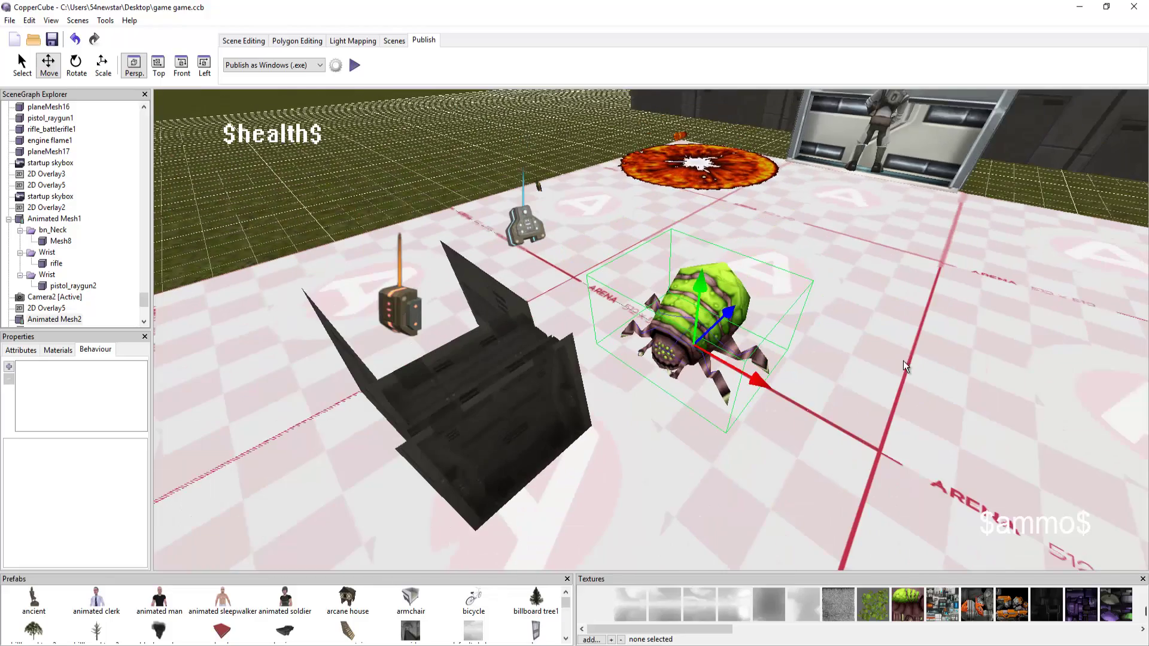
middle_drag(903, 361, 870, 422)
drag(970, 382, 939, 401)
scroll(845, 429, up, 3)
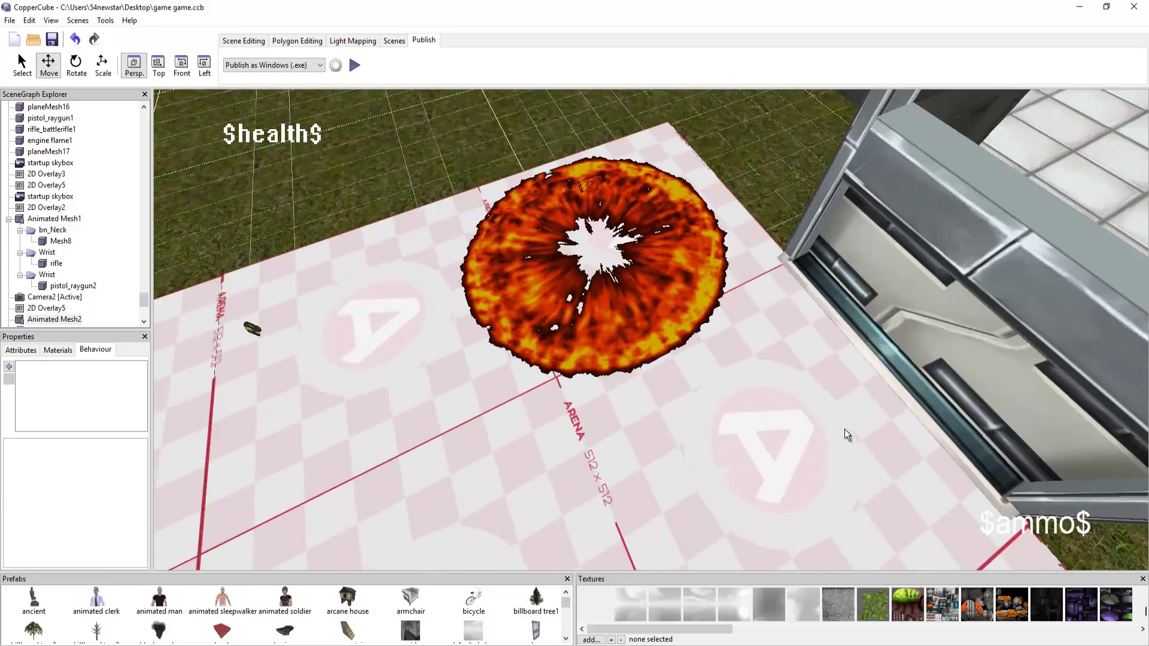
right_drag(845, 429, 824, 326)
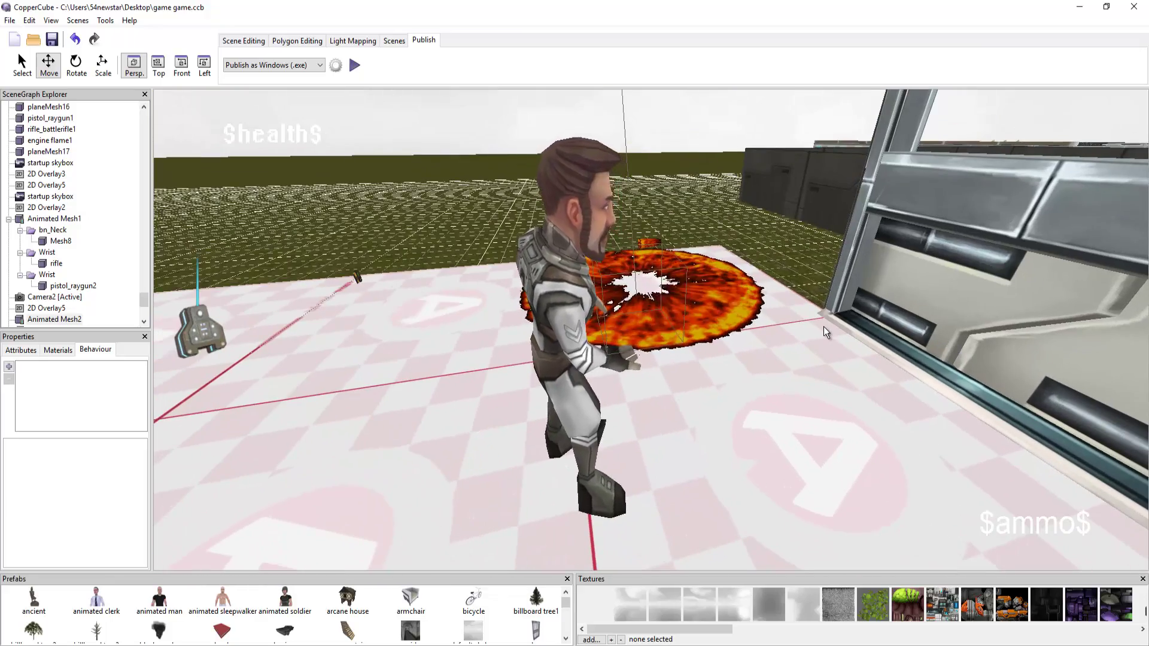
scroll(824, 326, down, 5)
middle_drag(820, 323, 756, 361)
right_drag(757, 361, 795, 358)
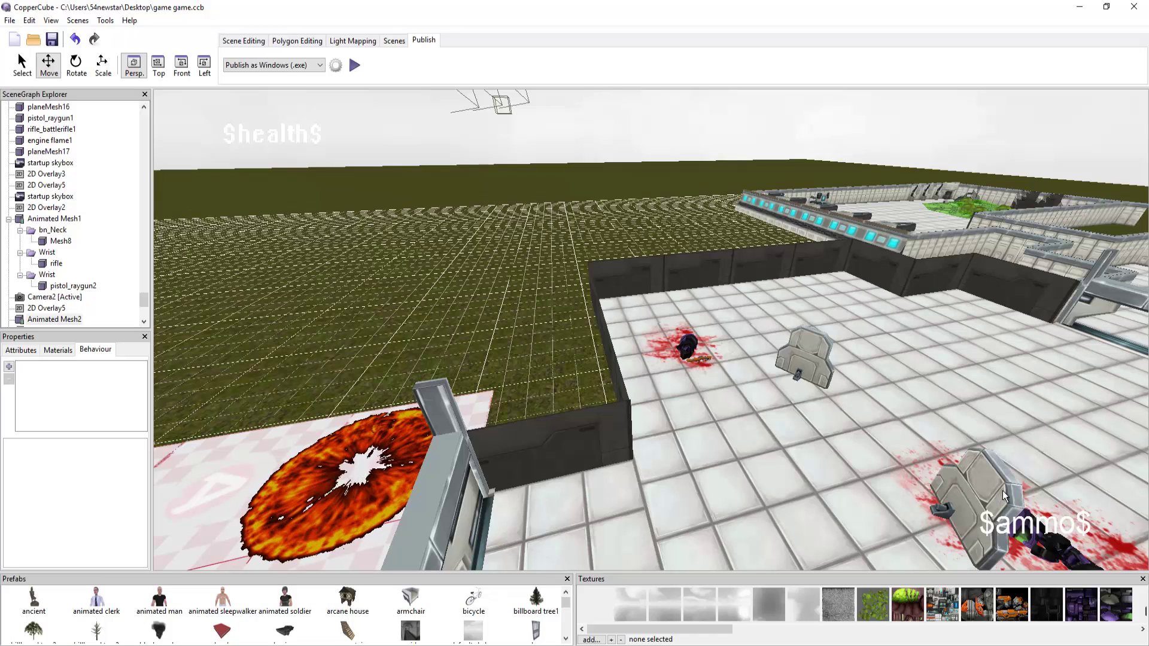
drag(805, 420, 872, 437)
middle_drag(872, 437, 843, 452)
right_drag(844, 456, 774, 479)
right_drag(620, 416, 673, 388)
- Try raising one wall section behind the generator and computer desk, and undo the move
click(505, 309)
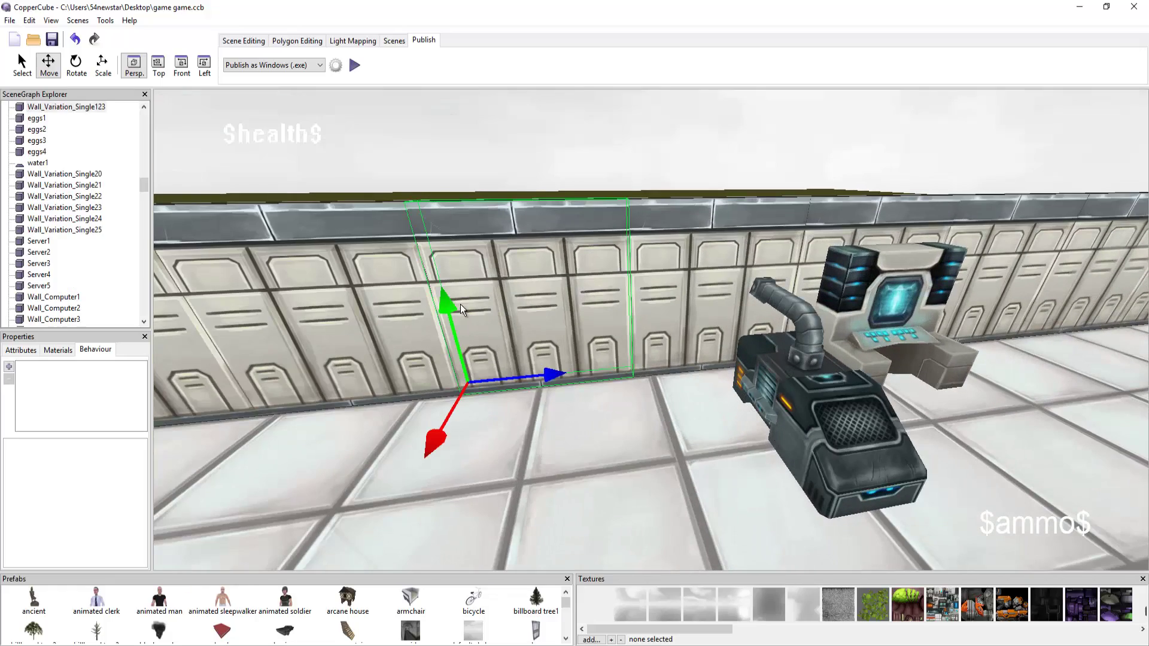
drag(456, 301, 426, 205)
key(ctrl+z)
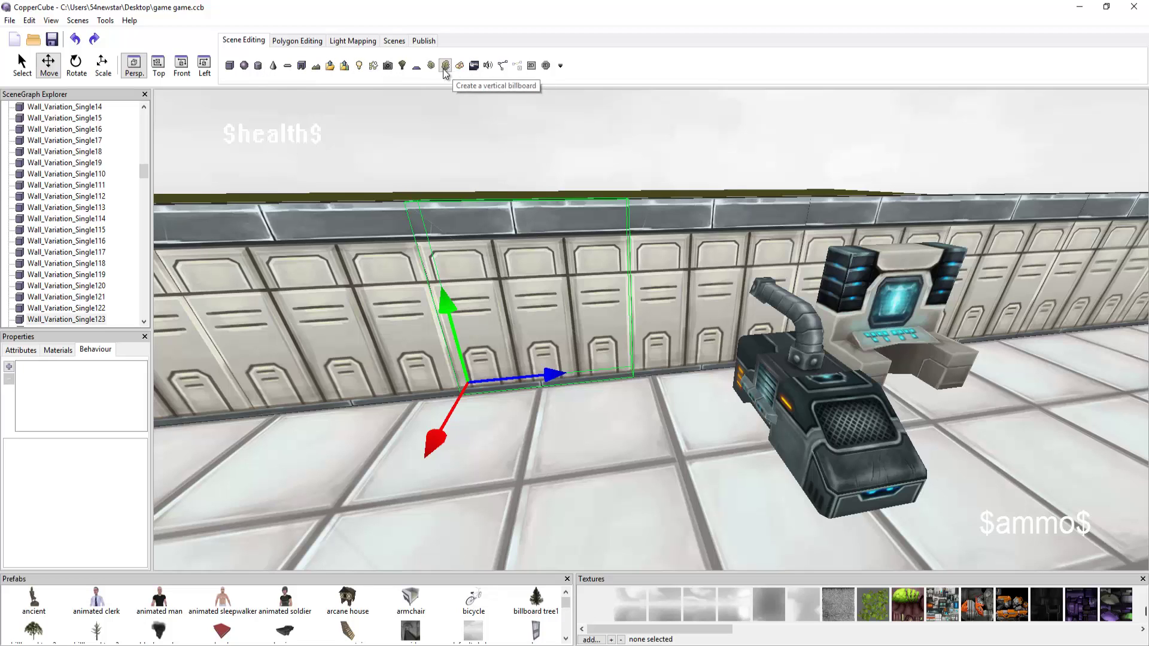
- Open the room creation dialog for a look and dismiss it without creating a room
click(301, 66)
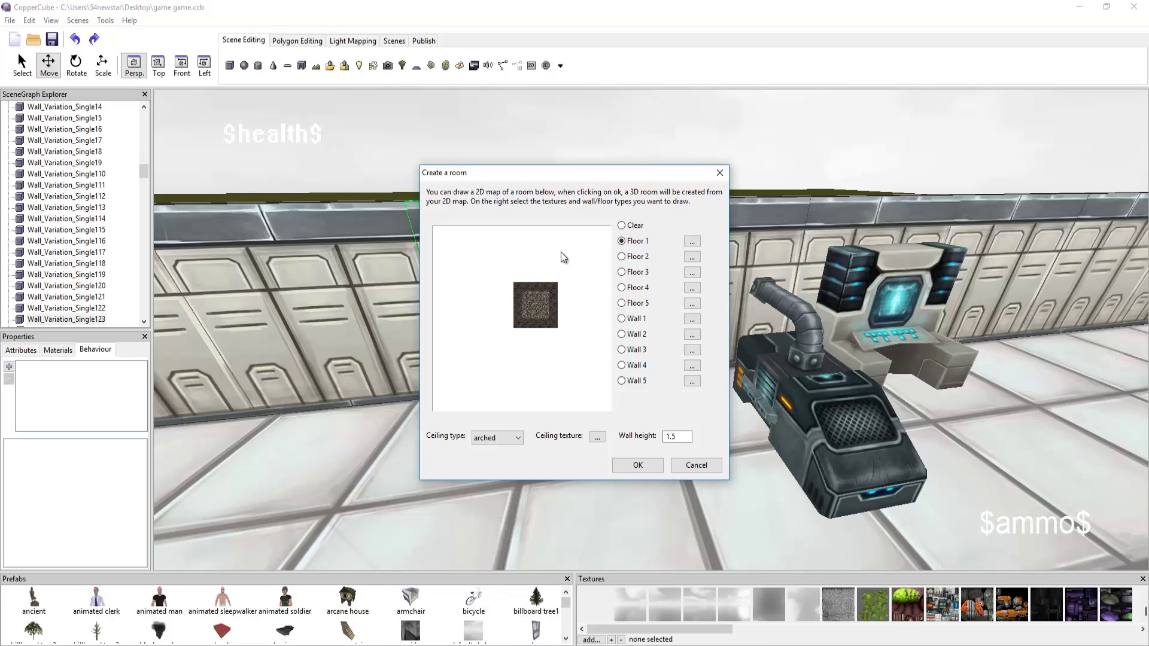
click(723, 172)
- Examine the long panelled walls and the room flooded with green slime
scroll(701, 355, down, 5)
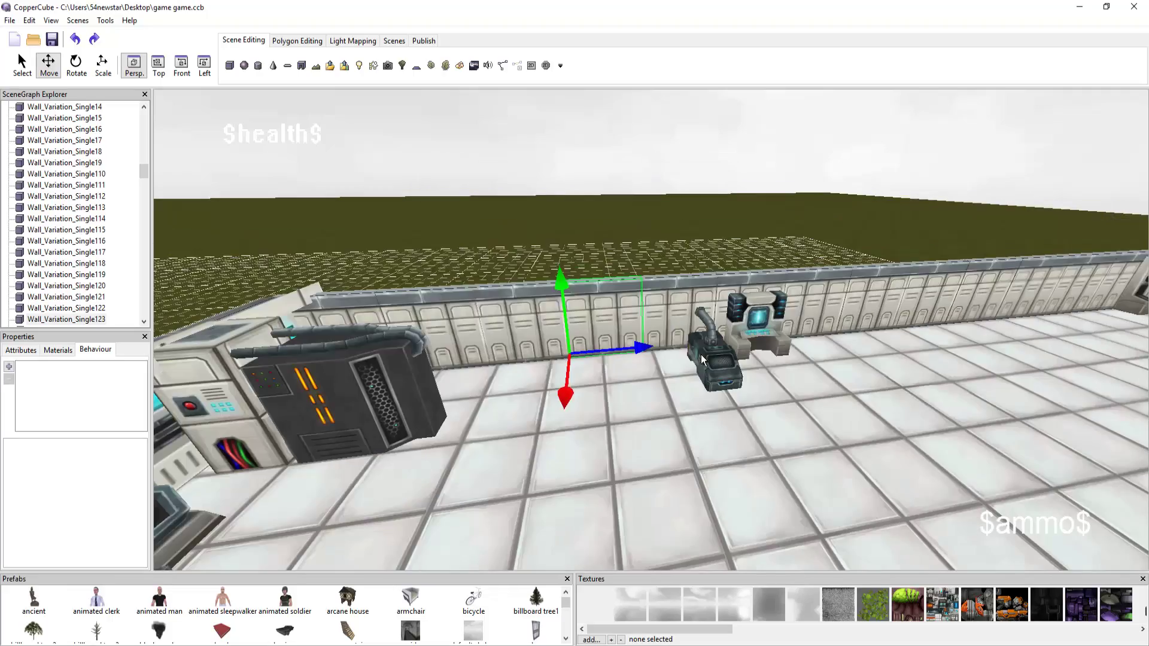
middle_drag(889, 368, 706, 370)
scroll(706, 376, up, 10)
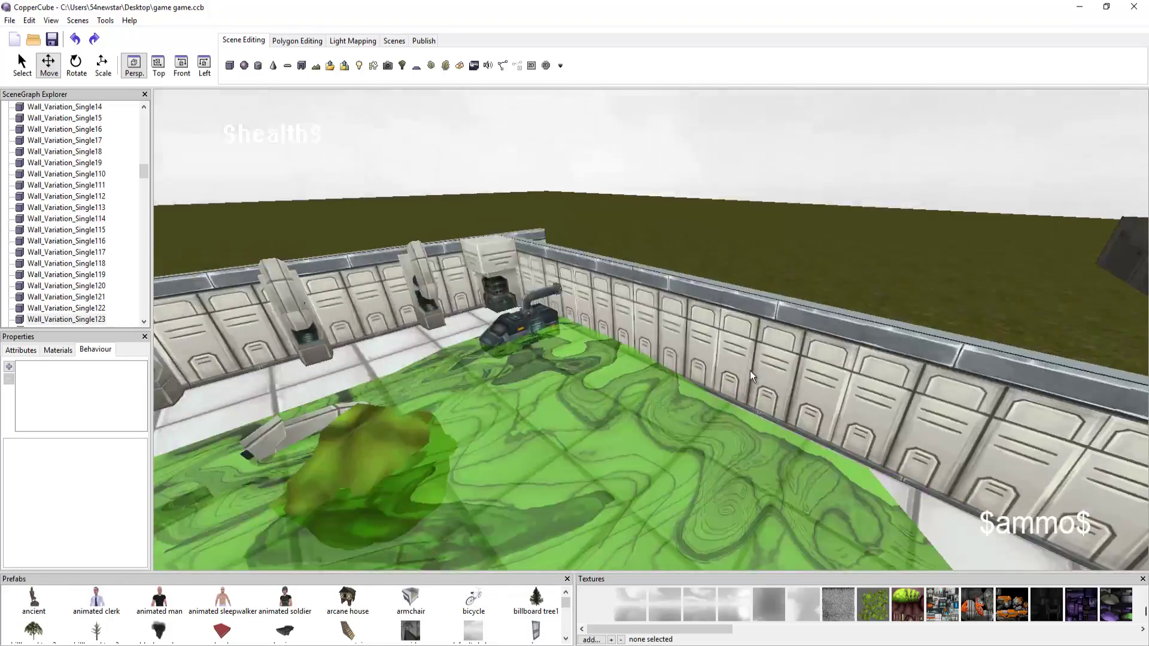
scroll(826, 371, up, 10)
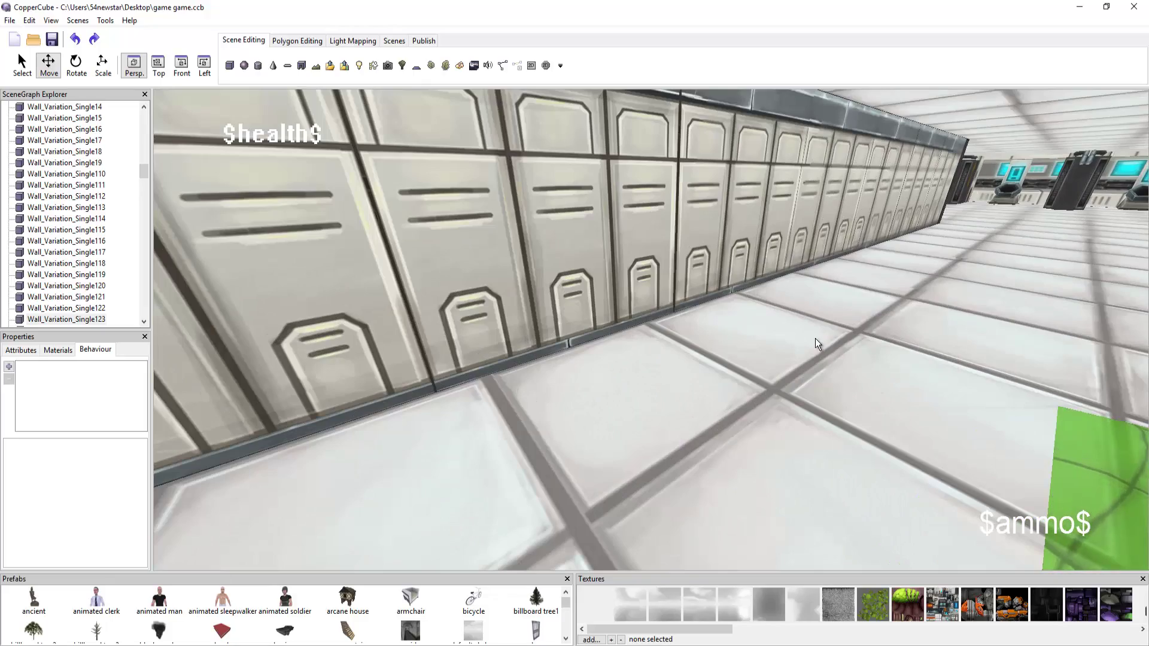
scroll(814, 339, down, 10)
scroll(793, 436, up, 2)
middle_drag(678, 346, 854, 319)
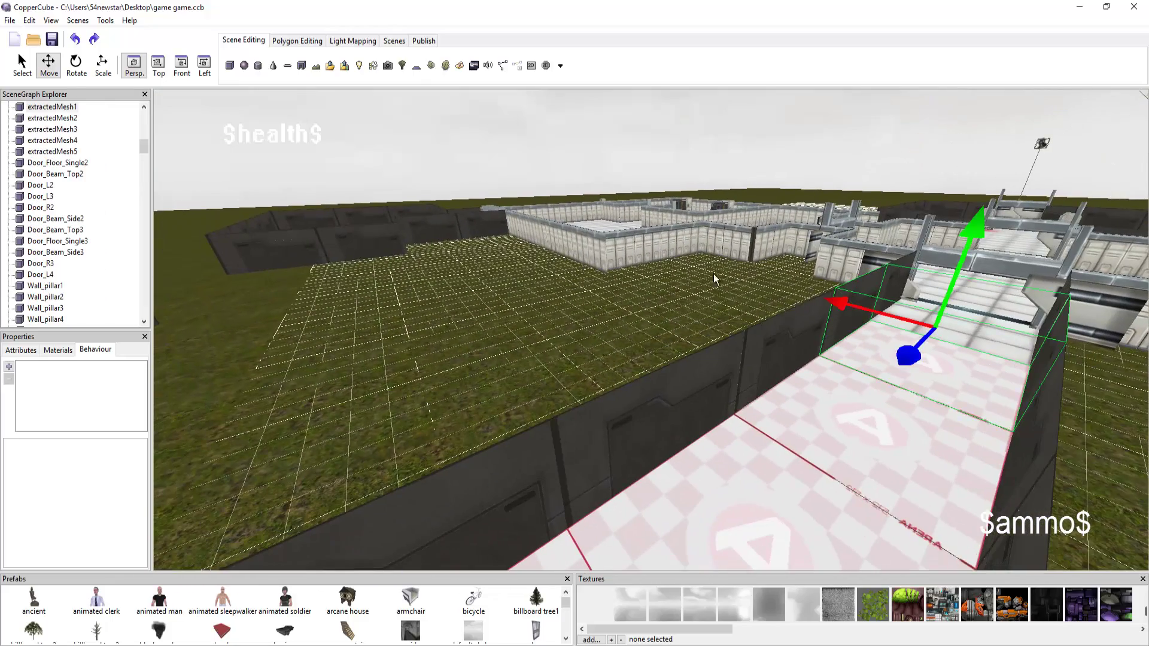
- Survey the dark-walled corridor and the connected rooms on the way back to the slime room
drag(698, 280, 792, 344)
scroll(742, 353, down, 3)
scroll(558, 336, up, 5)
middle_drag(792, 344, 1063, 350)
scroll(626, 339, up, 3)
scroll(610, 342, down, 4)
drag(590, 345, 530, 351)
drag(591, 376, 691, 374)
scroll(707, 409, up, 3)
scroll(732, 387, up, 3)
scroll(691, 379, up, 1)
- Select the robot arms along the wall and the fallen arm in the green slime one at a time for inspection
click(716, 335)
drag(694, 323, 738, 340)
click(705, 339)
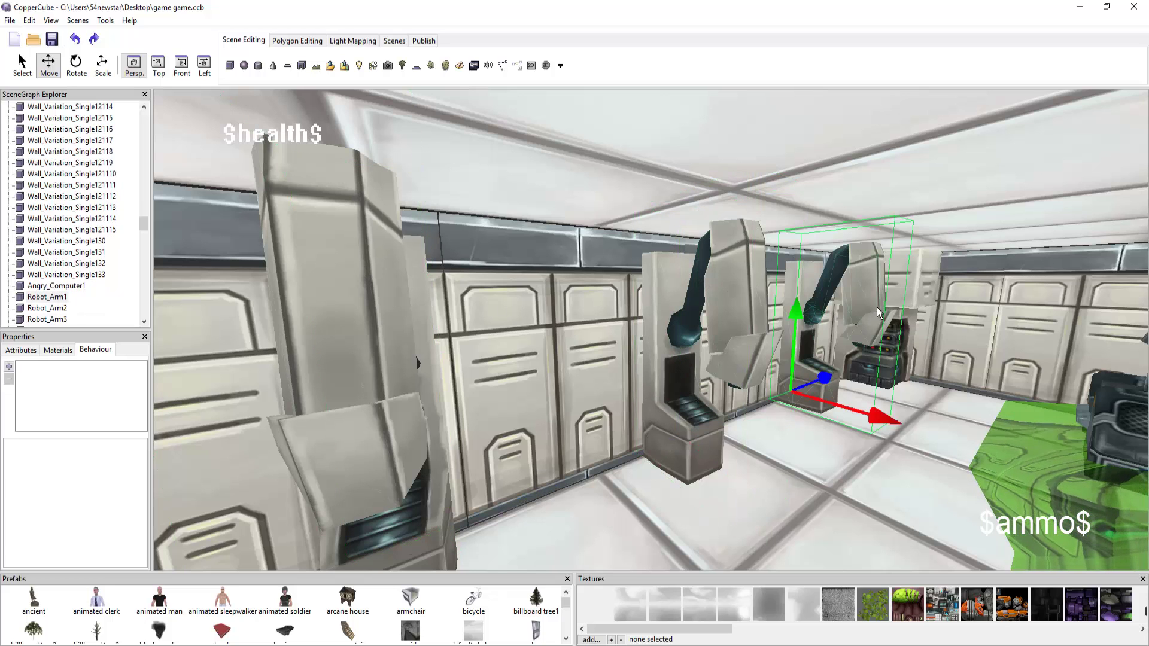
click(718, 314)
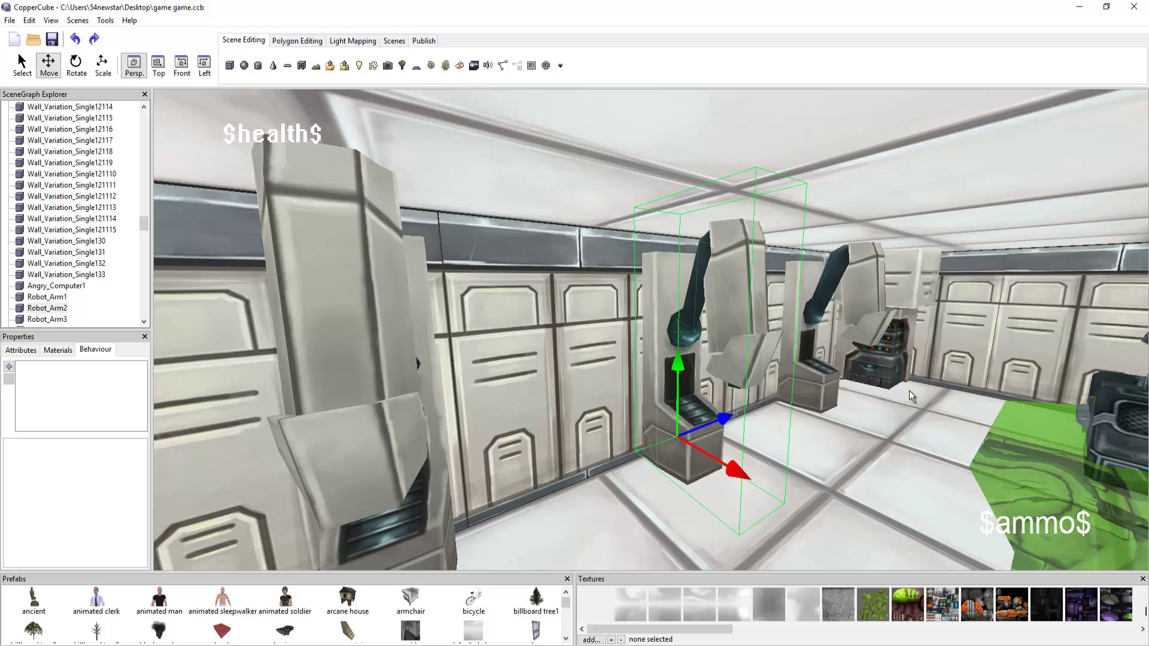
drag(892, 398, 843, 351)
click(795, 330)
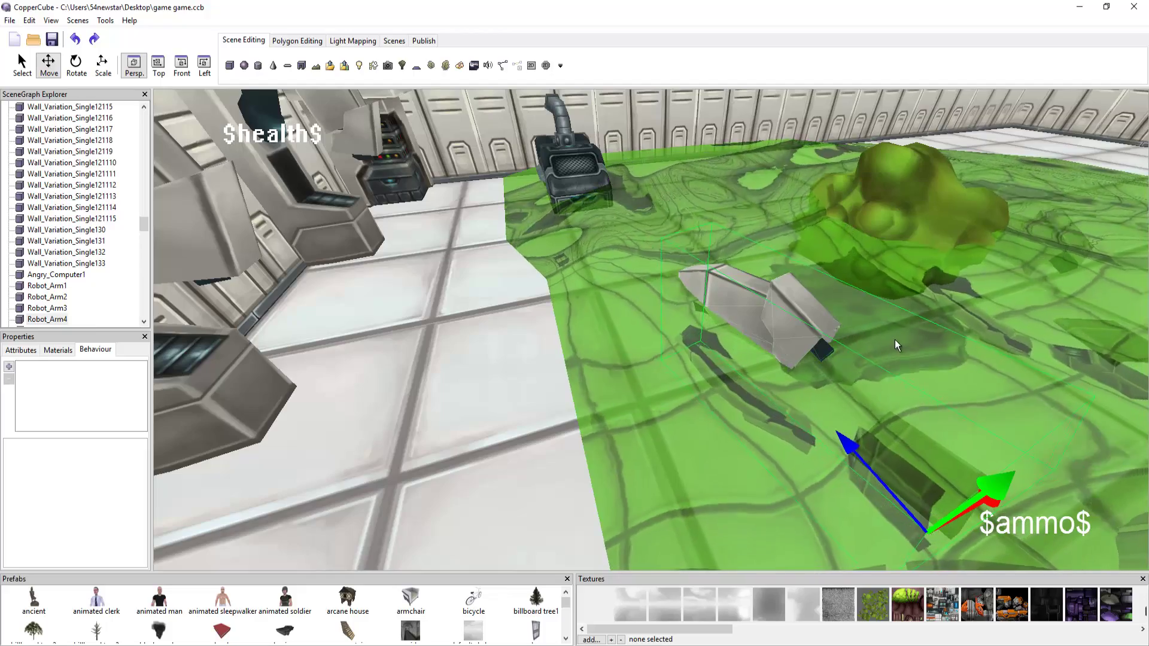
- Inspect the machinery around the slime room and select the generator beside the computer desk
drag(896, 340, 848, 329)
right_drag(848, 329, 587, 319)
click(774, 332)
right_drag(655, 299, 727, 310)
click(609, 319)
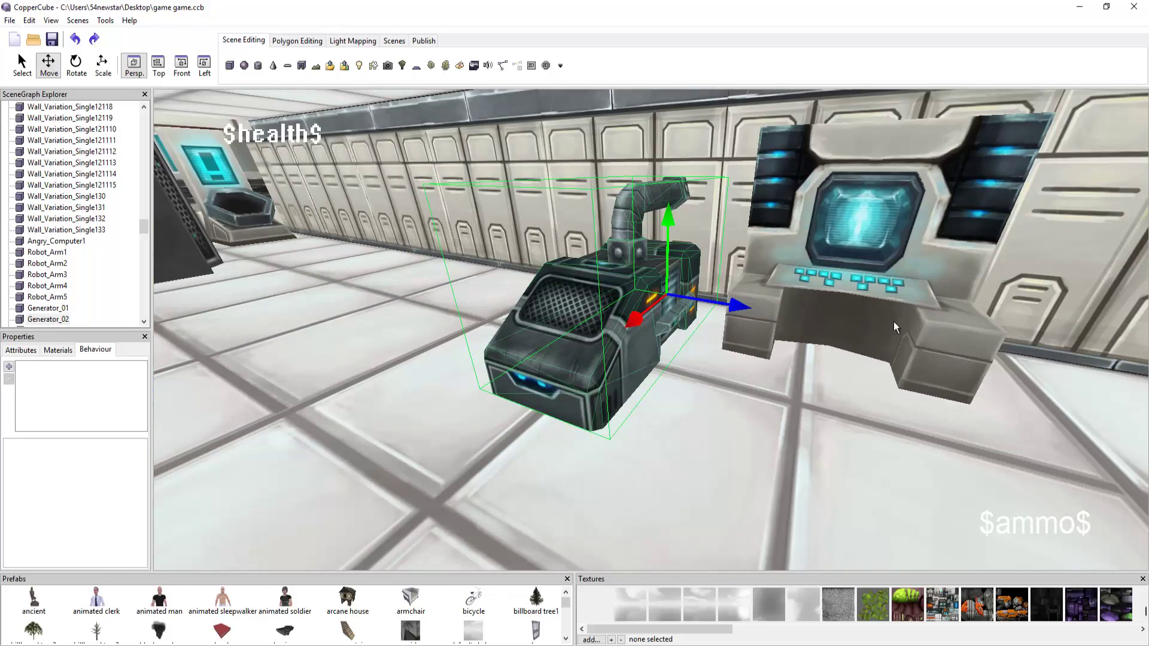
- Examine the unfinished dark-walled rooms at the end of the corridor and the orange-striped wall section
right_drag(904, 321, 1024, 316)
middle_drag(1025, 316, 793, 371)
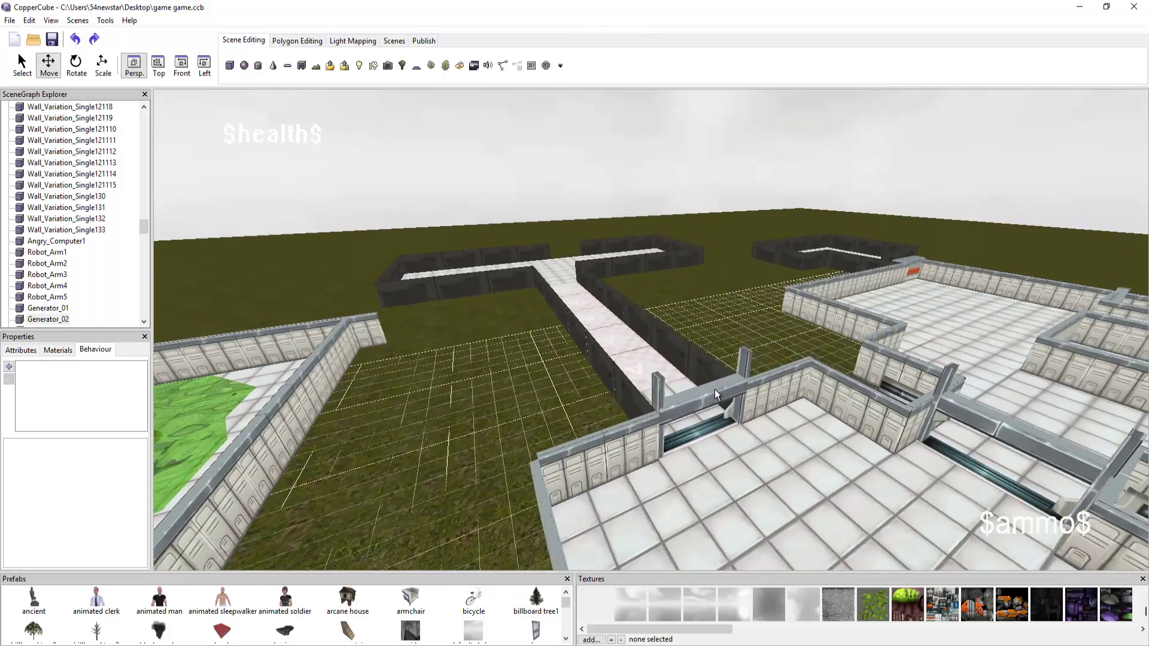
middle_drag(713, 390, 767, 487)
scroll(762, 441, up, 4)
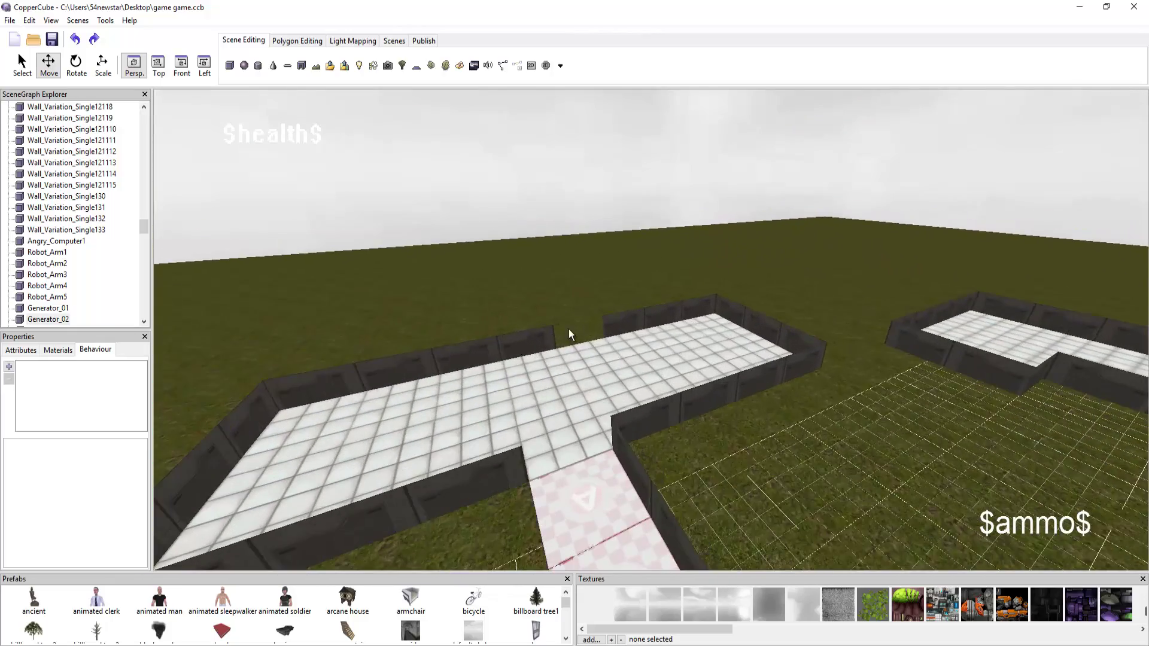
scroll(576, 327, up, 10)
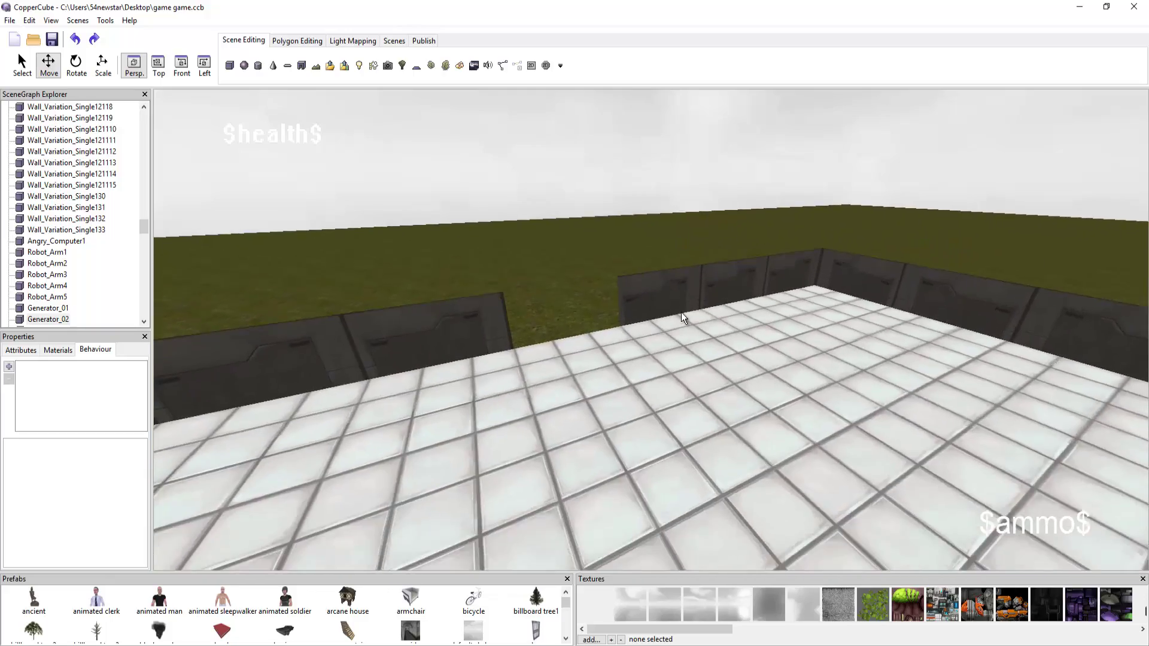
scroll(685, 315, down, 10)
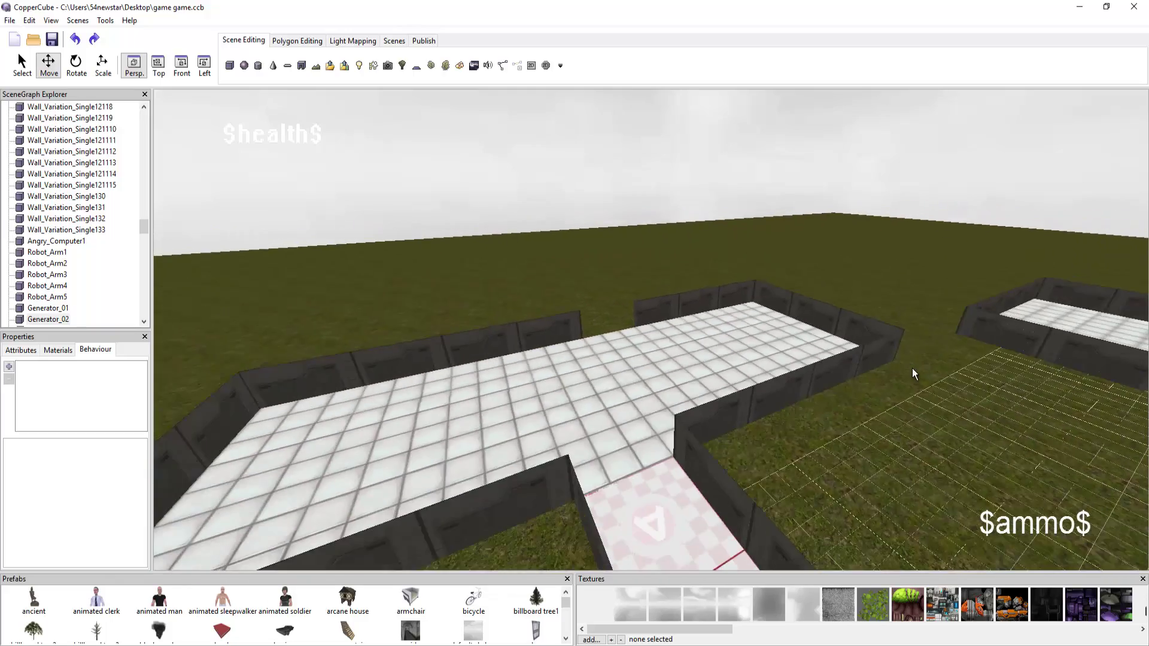
middle_drag(912, 369, 621, 347)
scroll(621, 347, up, 5)
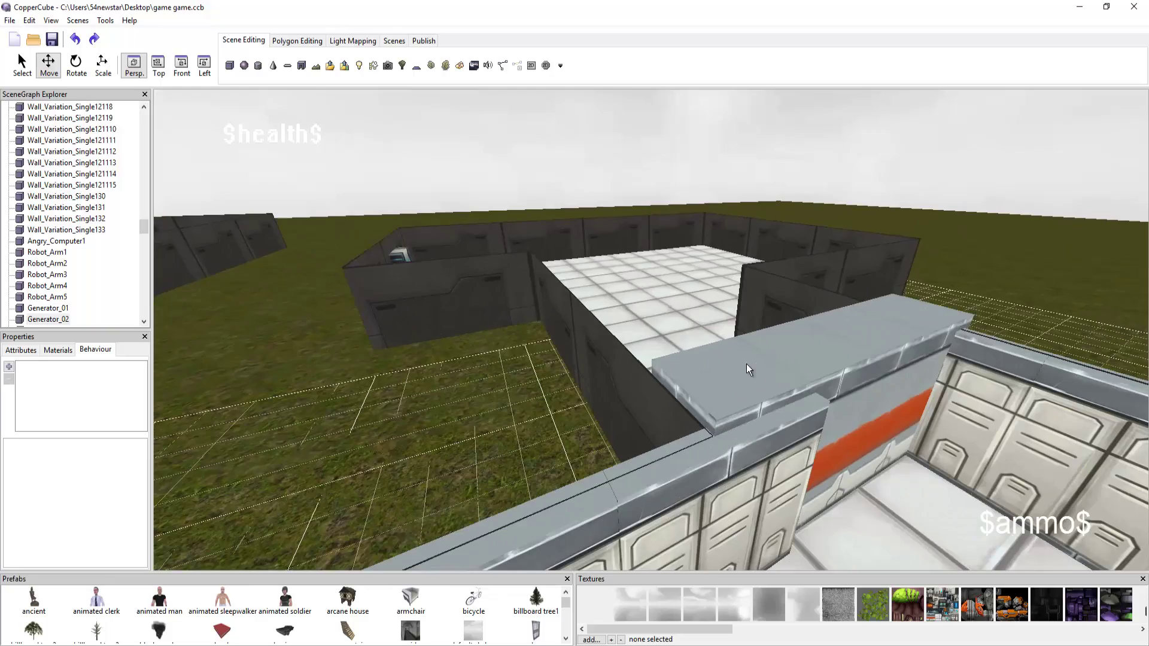
scroll(746, 364, up, 10)
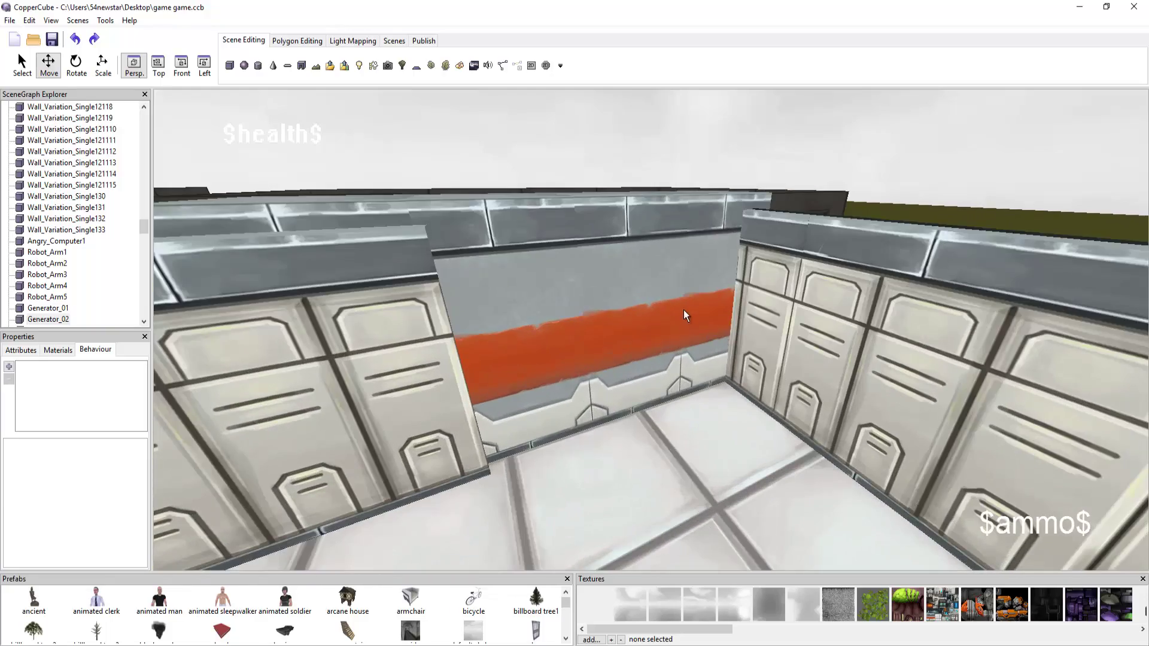
- Review the orange-striped wall area and the overall layout around the starting arena and blood-splattered room
middle_drag(684, 307, 695, 465)
middle_drag(490, 267, 803, 140)
scroll(706, 303, down, 5)
scroll(703, 338, down, 1)
middle_drag(702, 337, 742, 259)
scroll(741, 259, up, 4)
scroll(772, 292, down, 3)
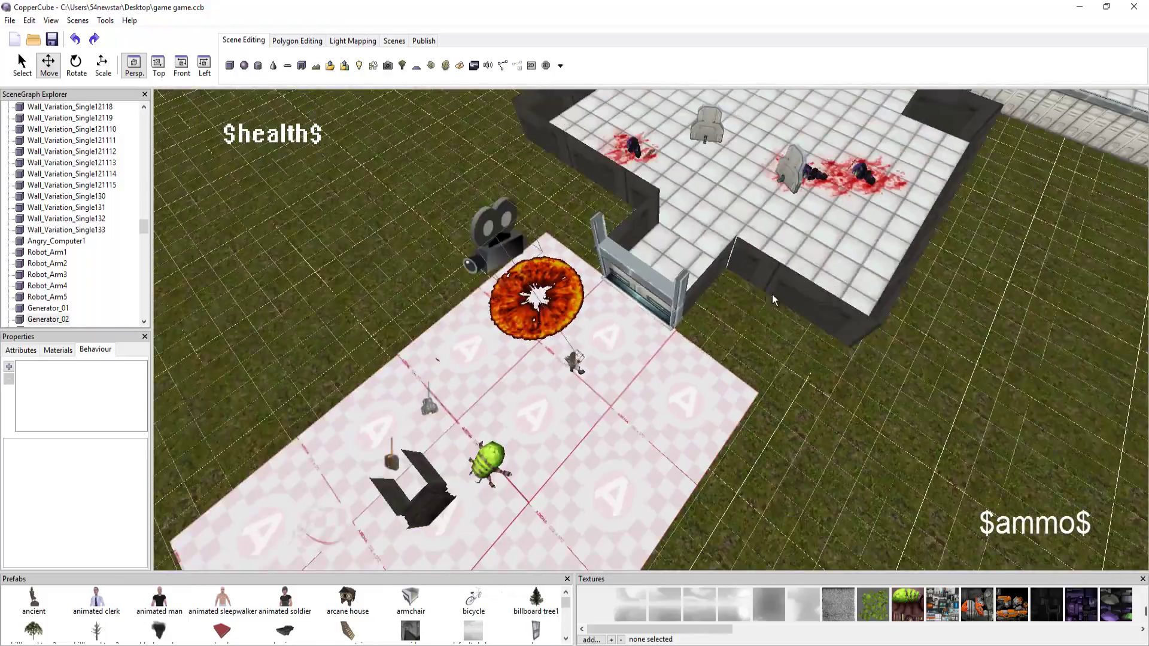
scroll(780, 297, down, 3)
right_drag(858, 356, 616, 344)
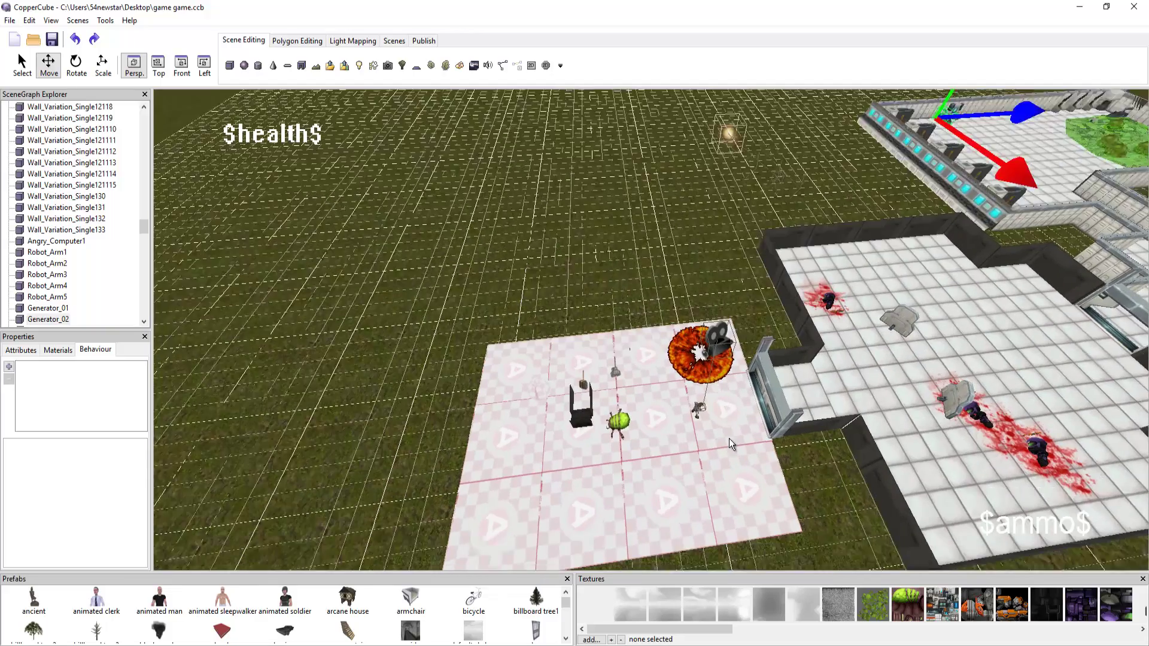
drag(616, 344, 740, 446)
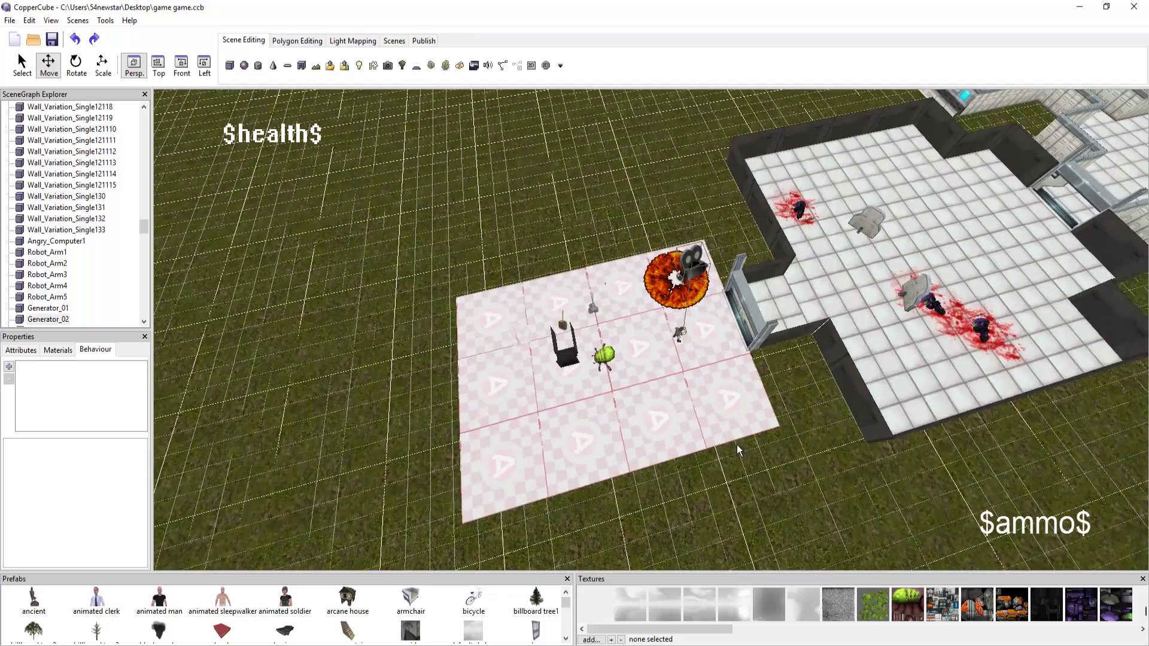
- Launch a test run of the game as a Windows (.exe) application
scroll(764, 443, up, 6)
middle_drag(876, 432, 849, 429)
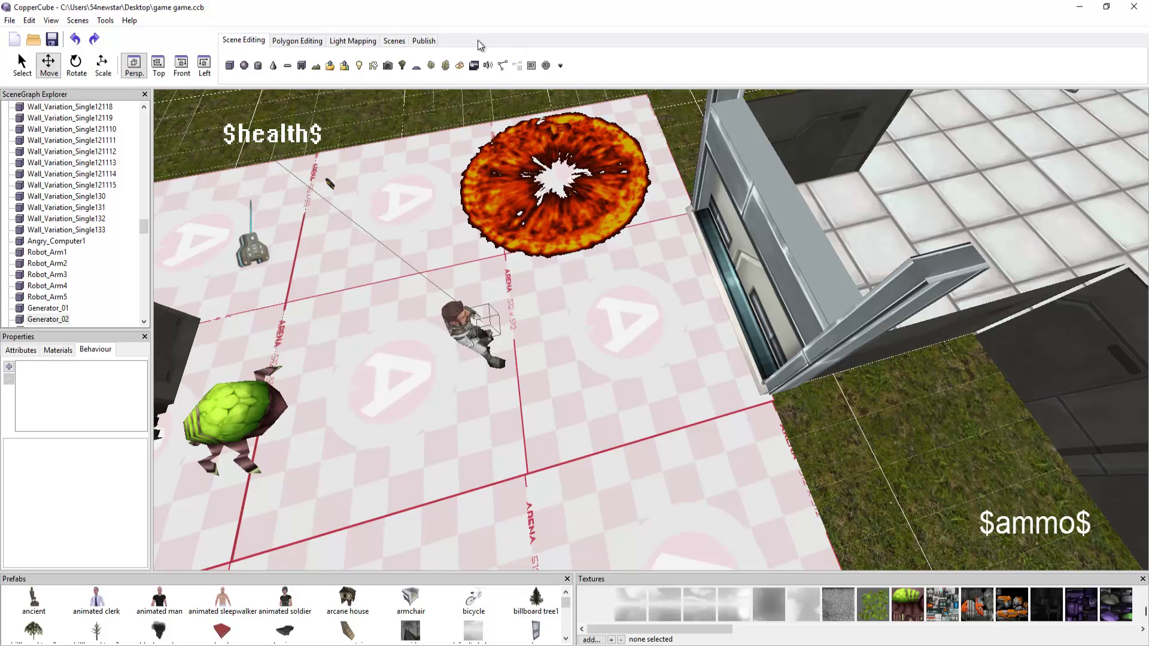
click(423, 41)
click(360, 59)
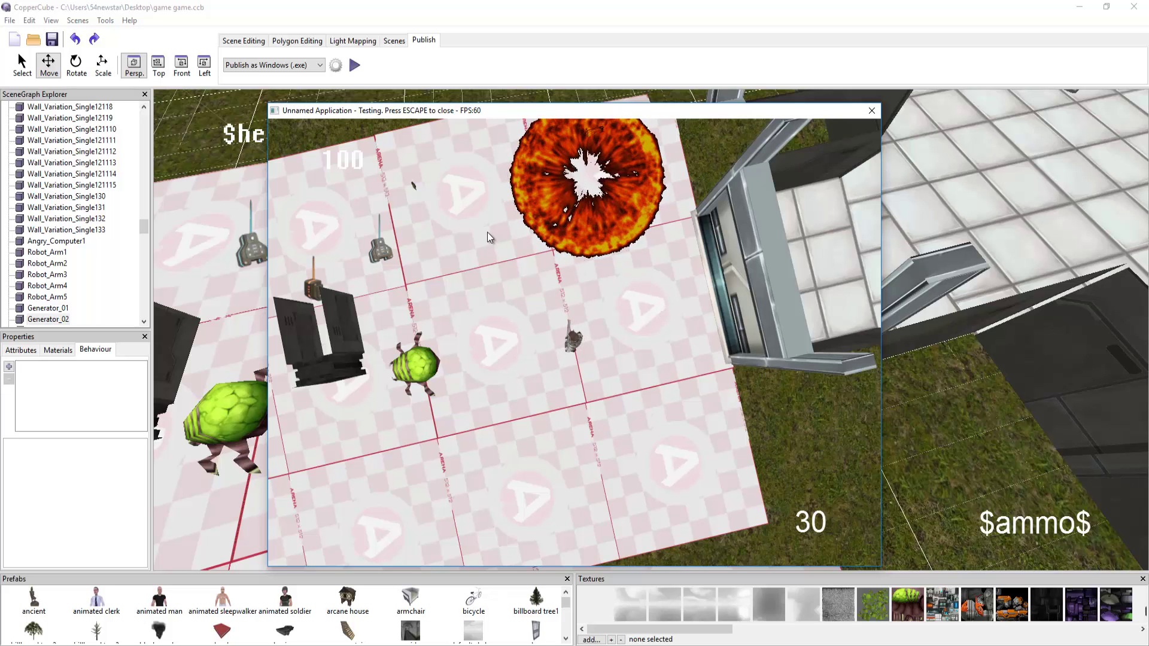
- Playtest the game by firing the weapon and walking the character across the arena to the sliding door
click(528, 181)
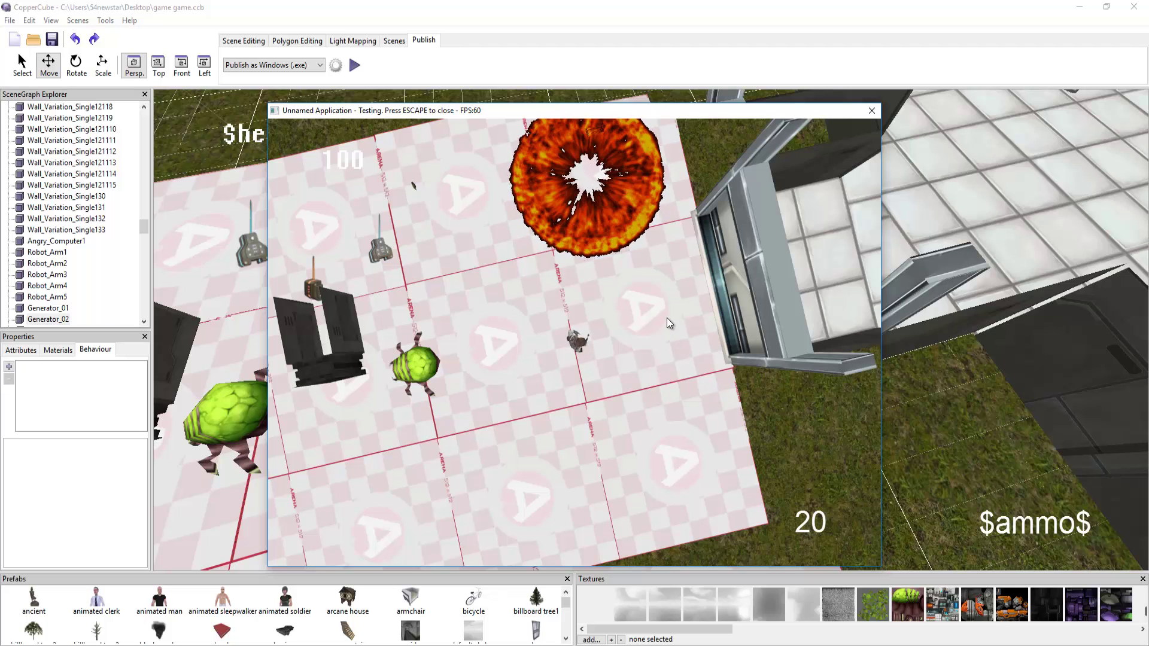
click(575, 239)
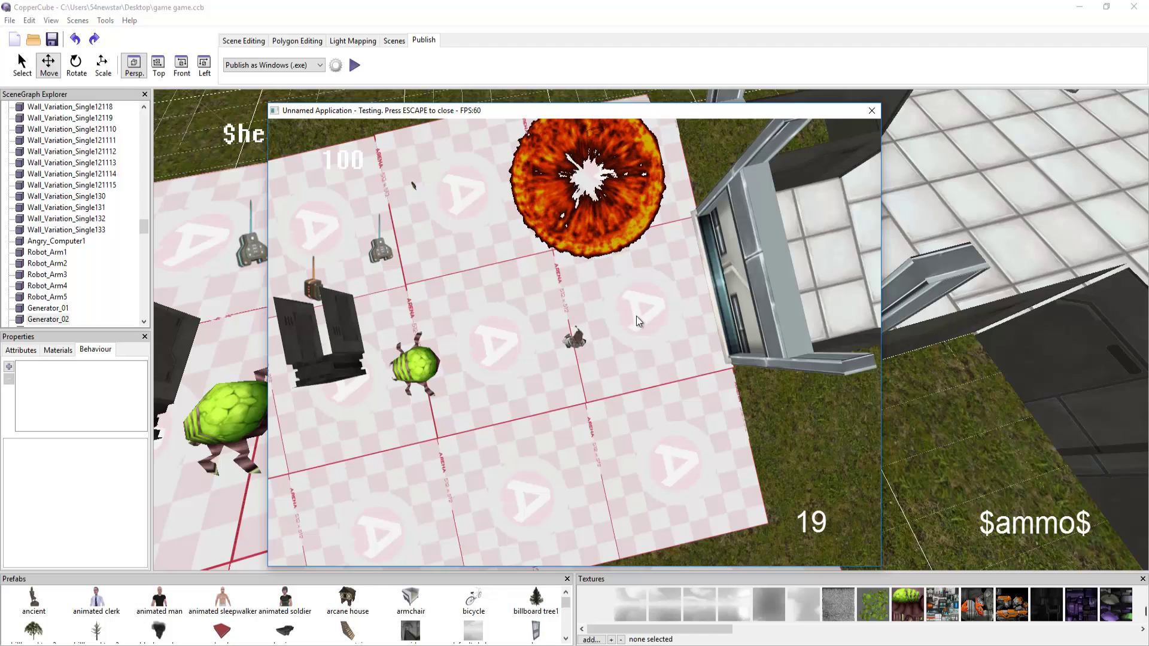
key(w)
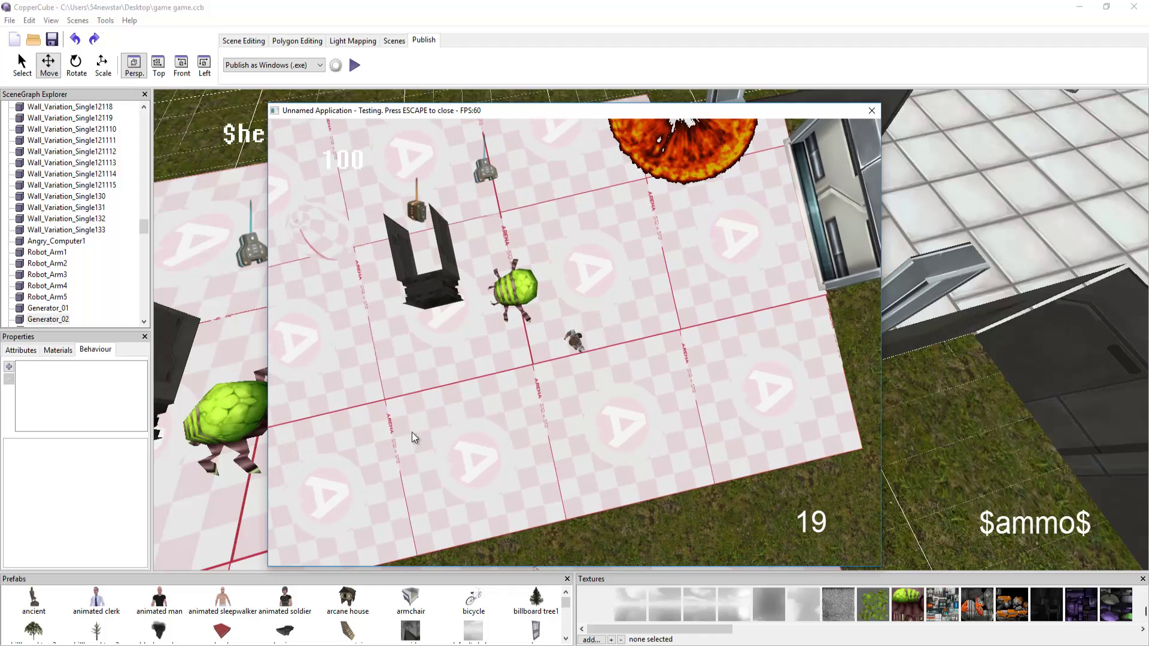
key(w+d)
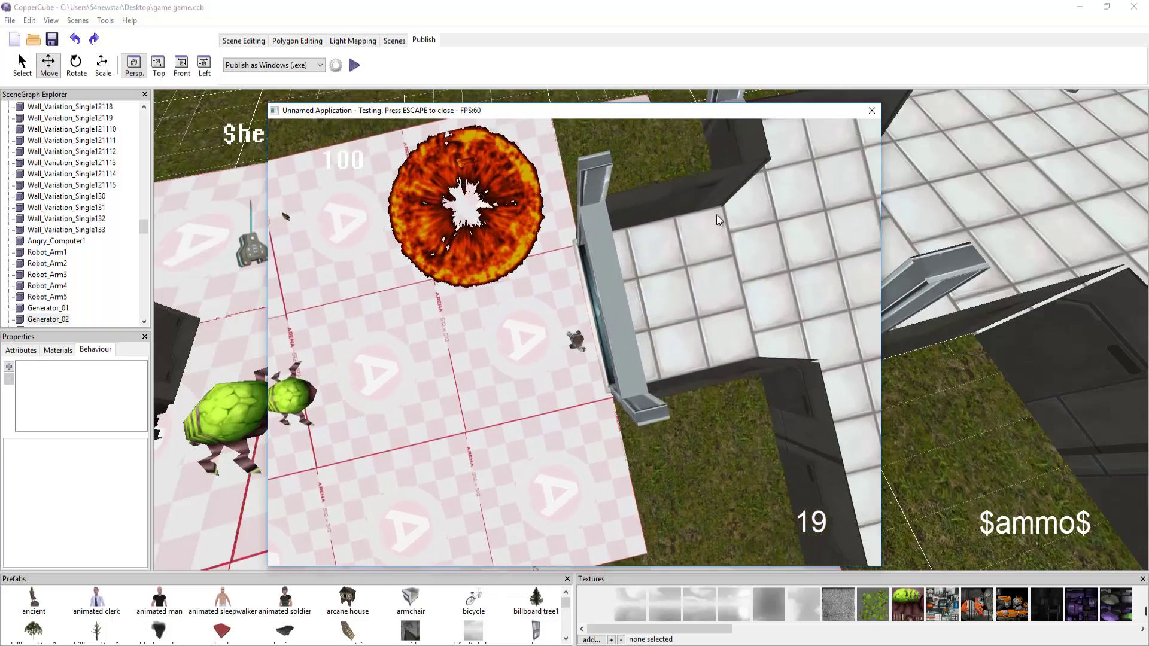
- Playtest walking the character through the arena's sliding door into the blood-splattered room
key(w)
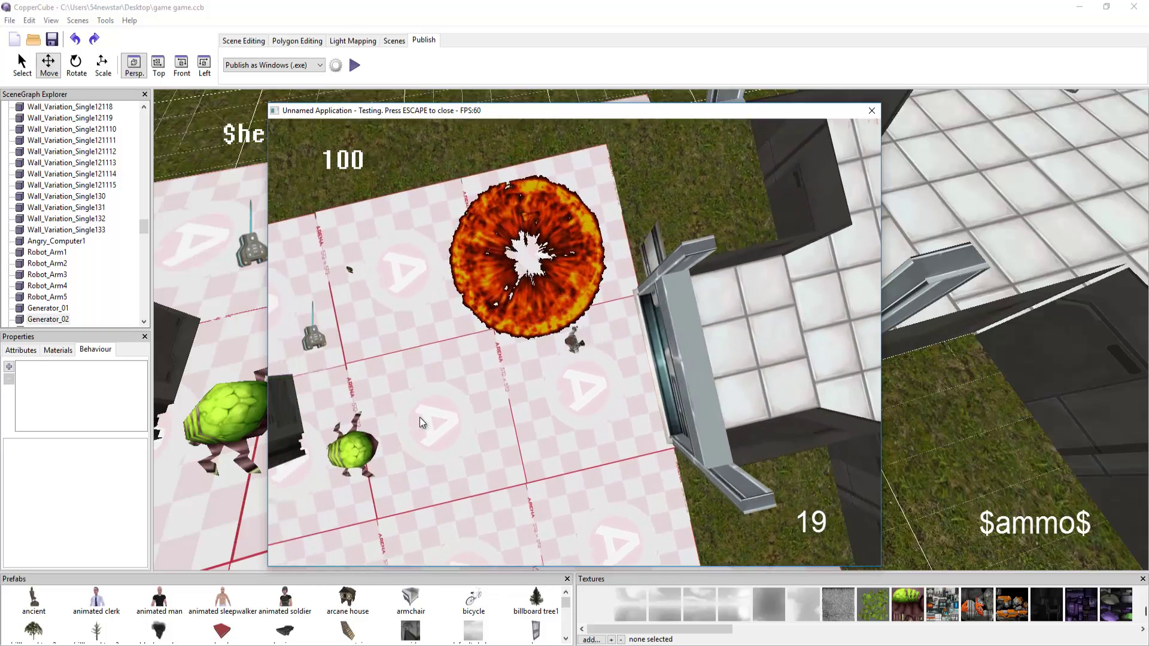
click(649, 302)
click(878, 275)
key(w+d)
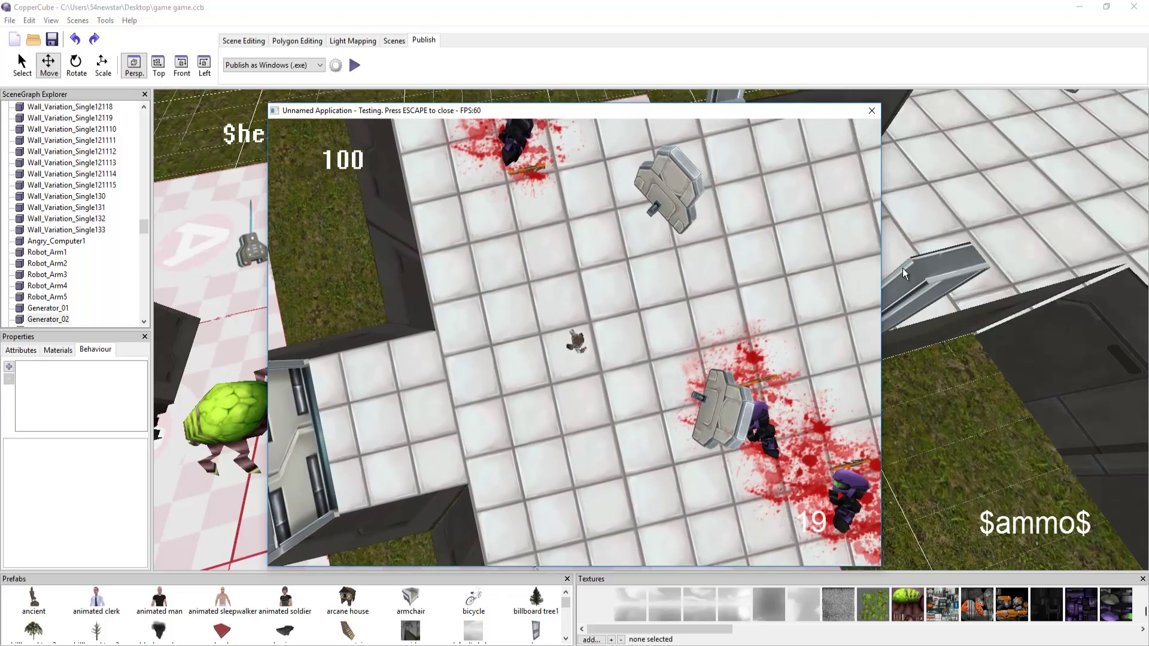
- Test the ammo pickups by walking the character over the weapons beside the fallen soldiers in the blood-splattered room
key(d)
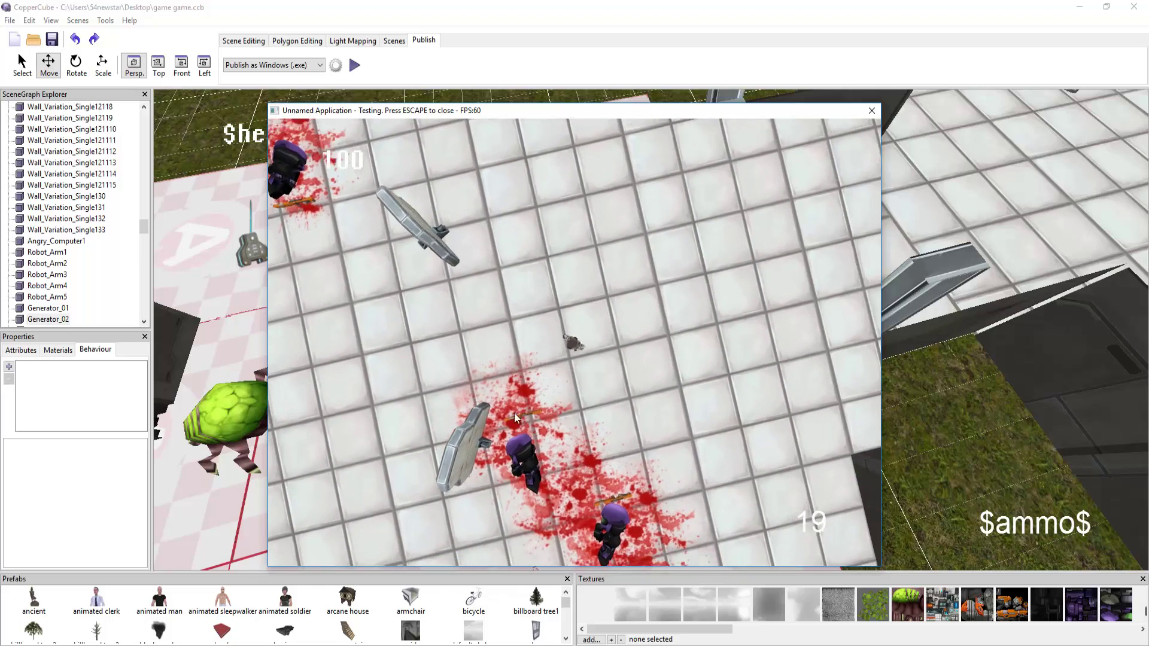
key(s+d)
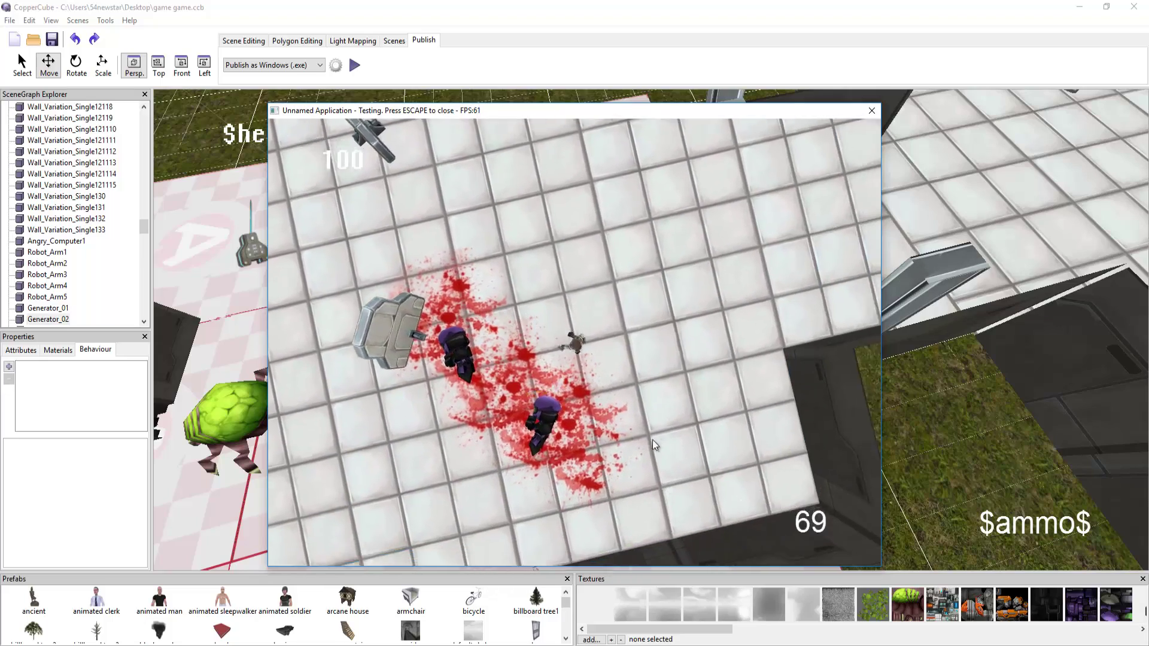
key(w+a)
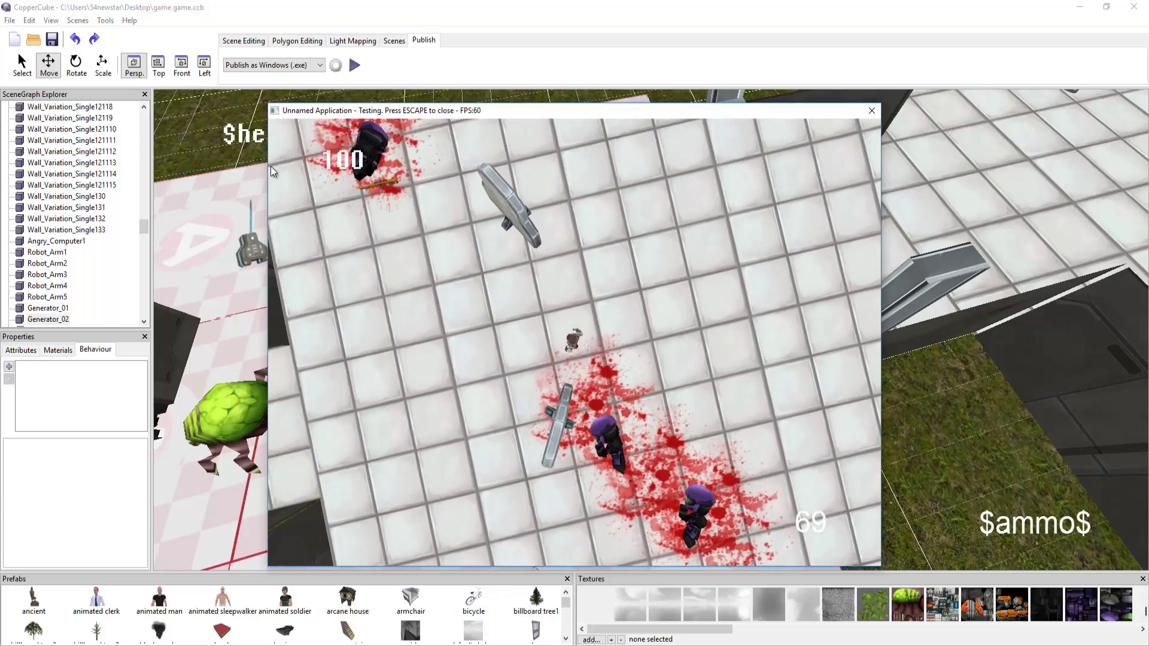
key(w+a)
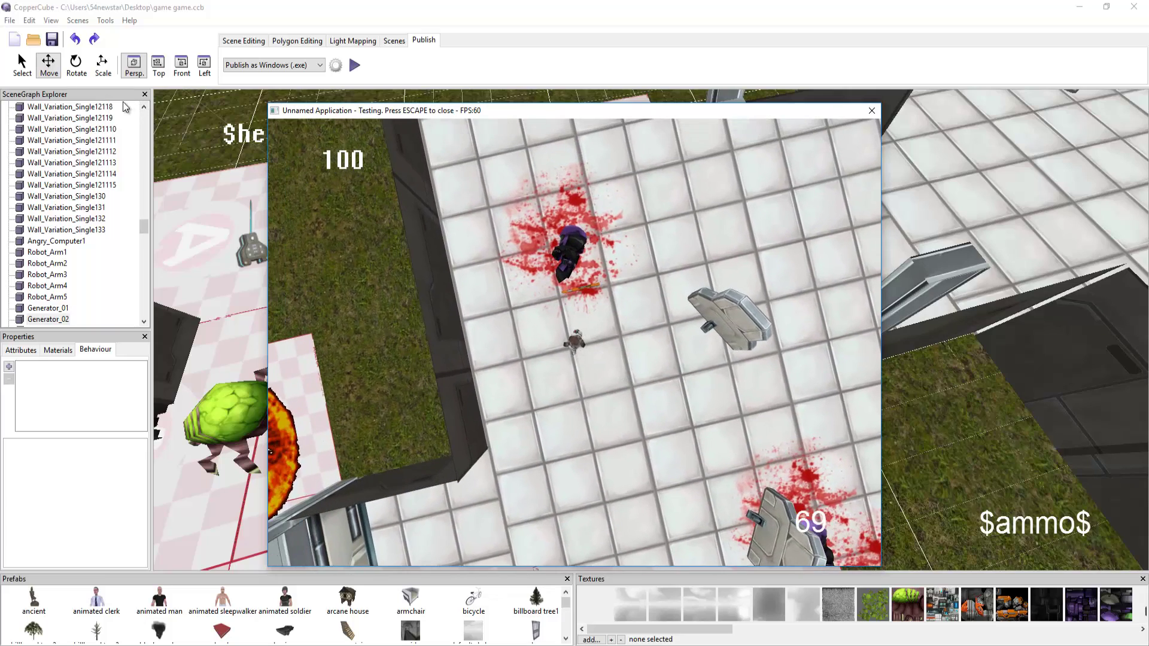
key(w+d)
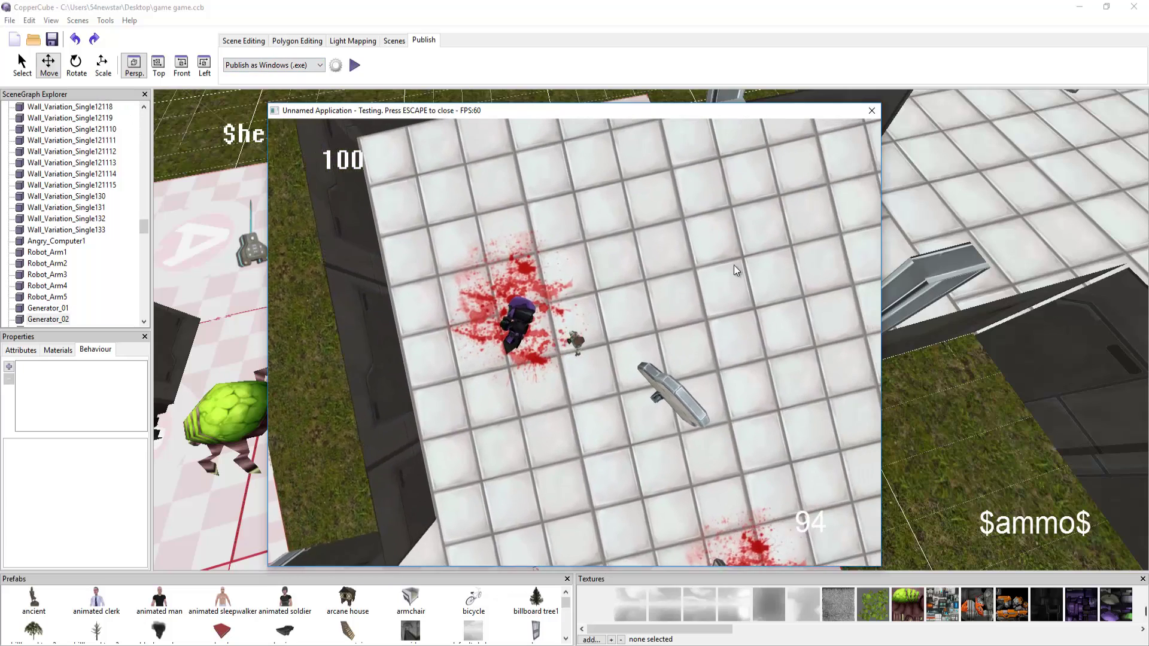
- Walk through the second sliding door and the white-panelled corridor into the machinery room, collecting the weapon beside the wall consoles
key(d)
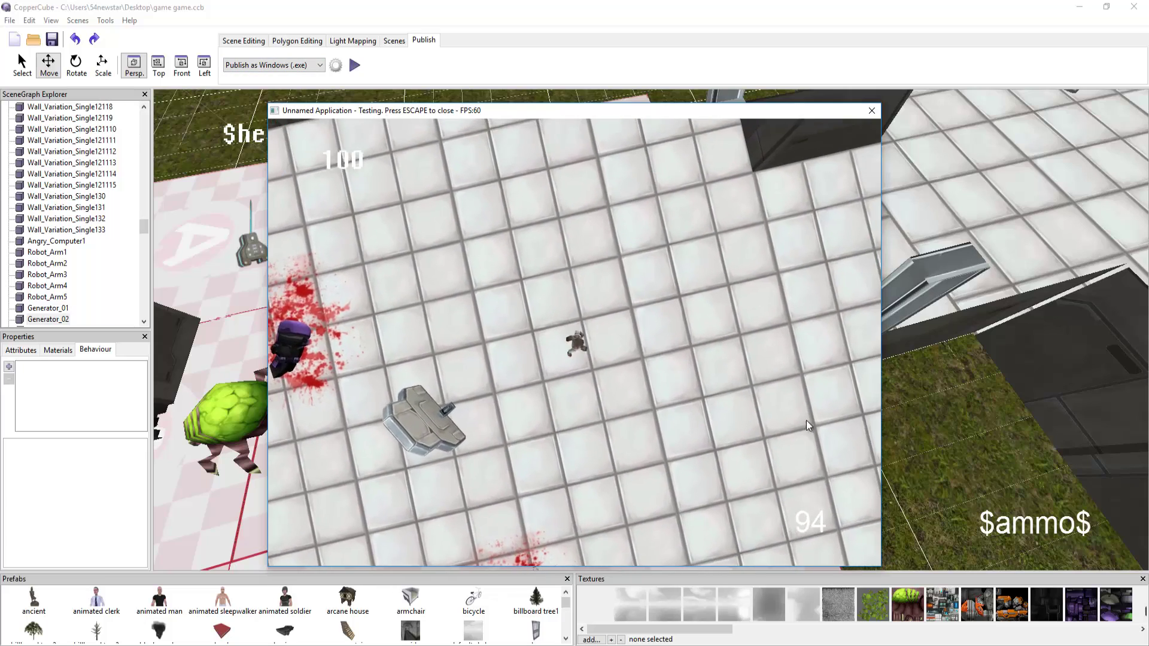
key(d)
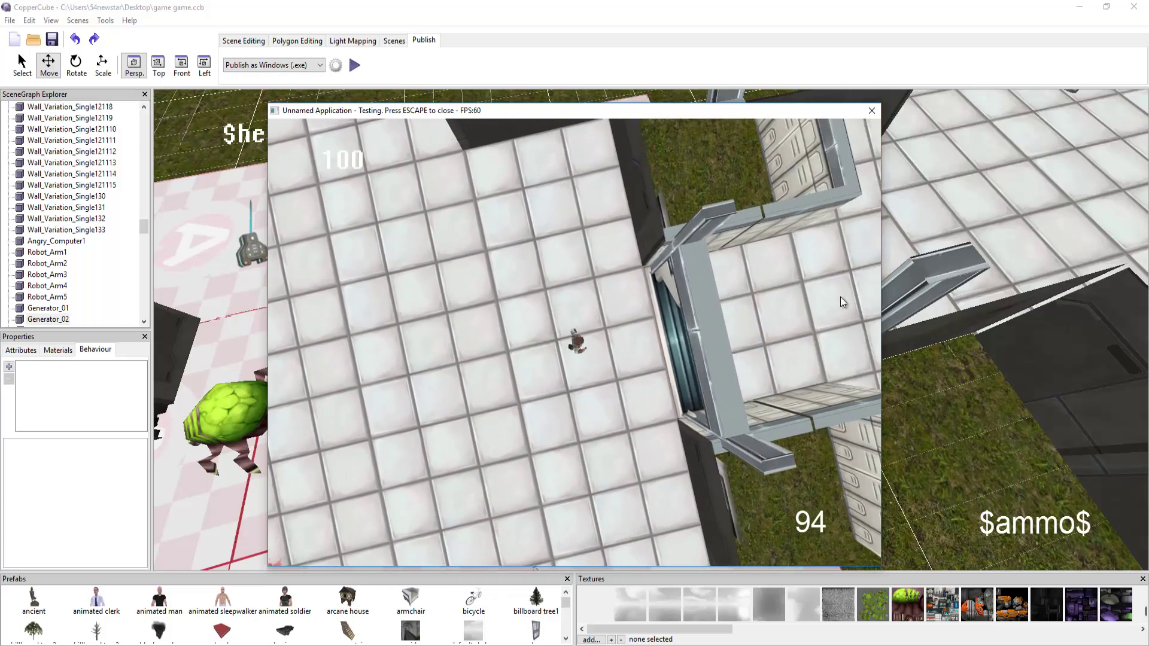
key(w+d)
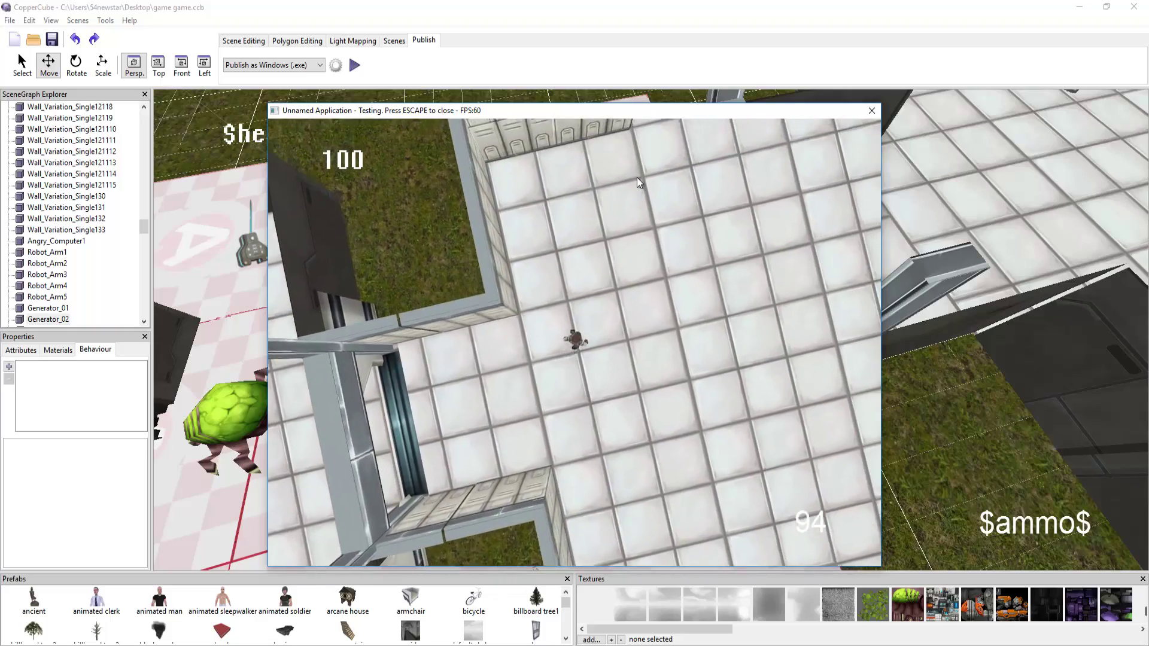
key(w)
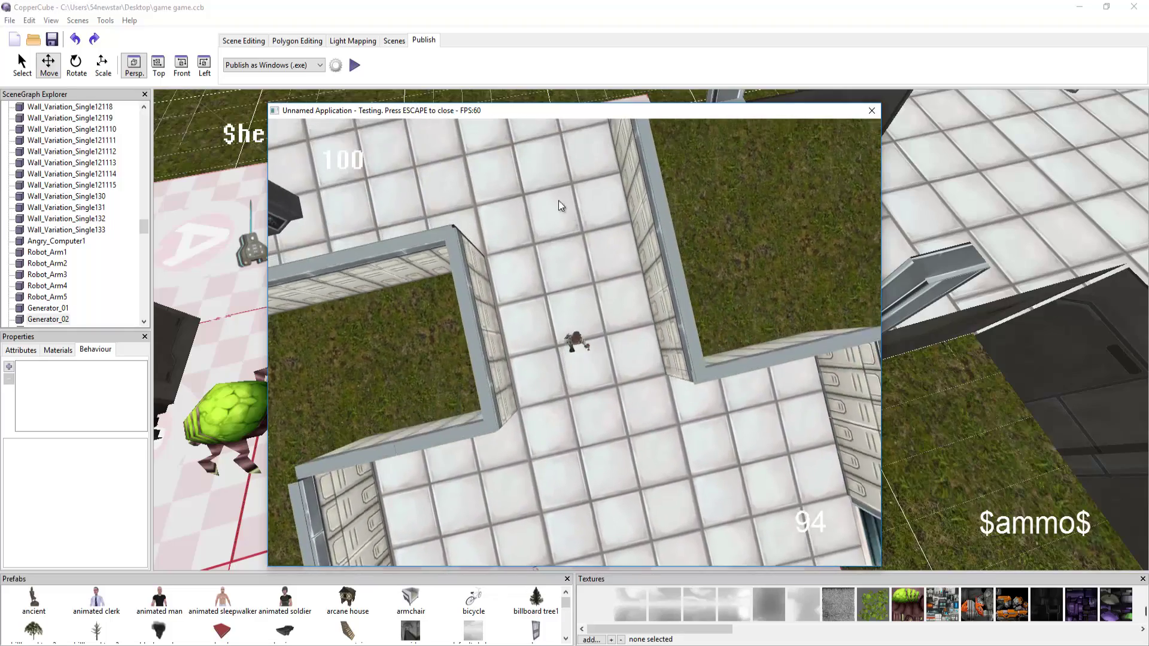
key(w)
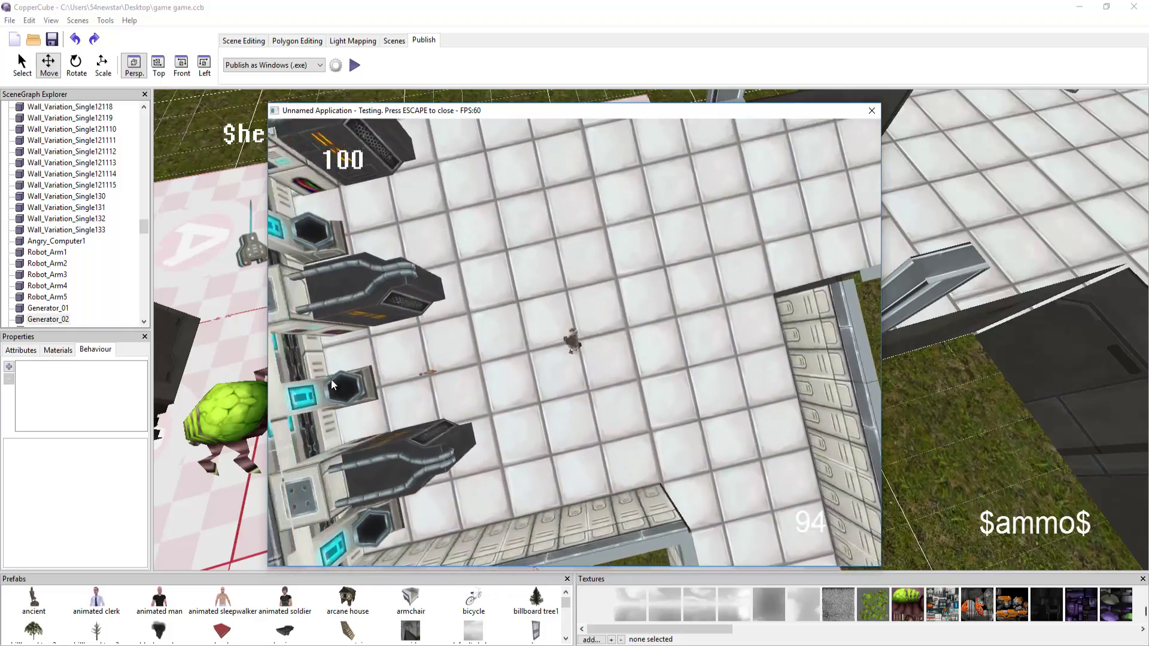
key(w)
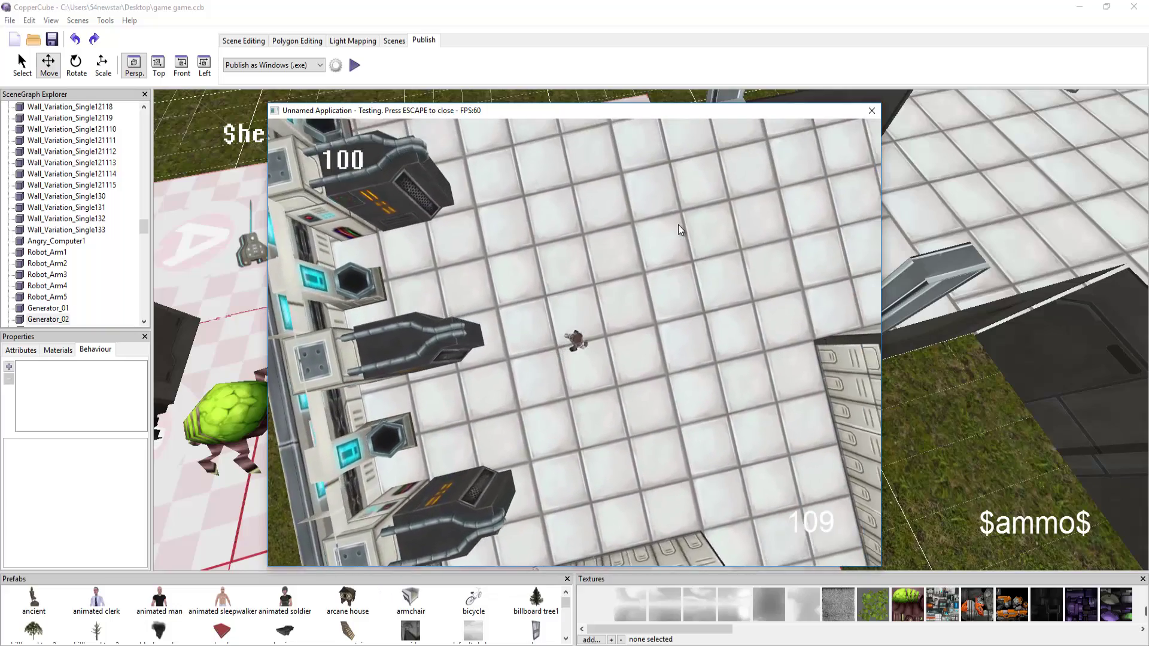
- Explore the far wall's computer terminal and walk the character across the green slime pool and out again
key(w)
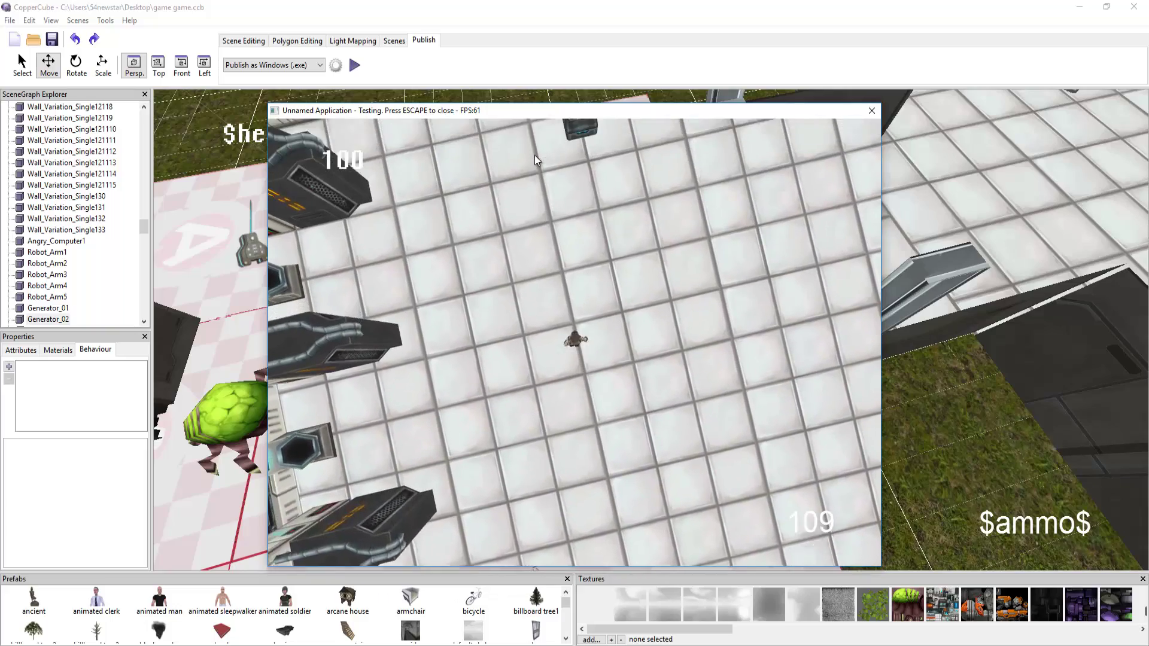
key(w)
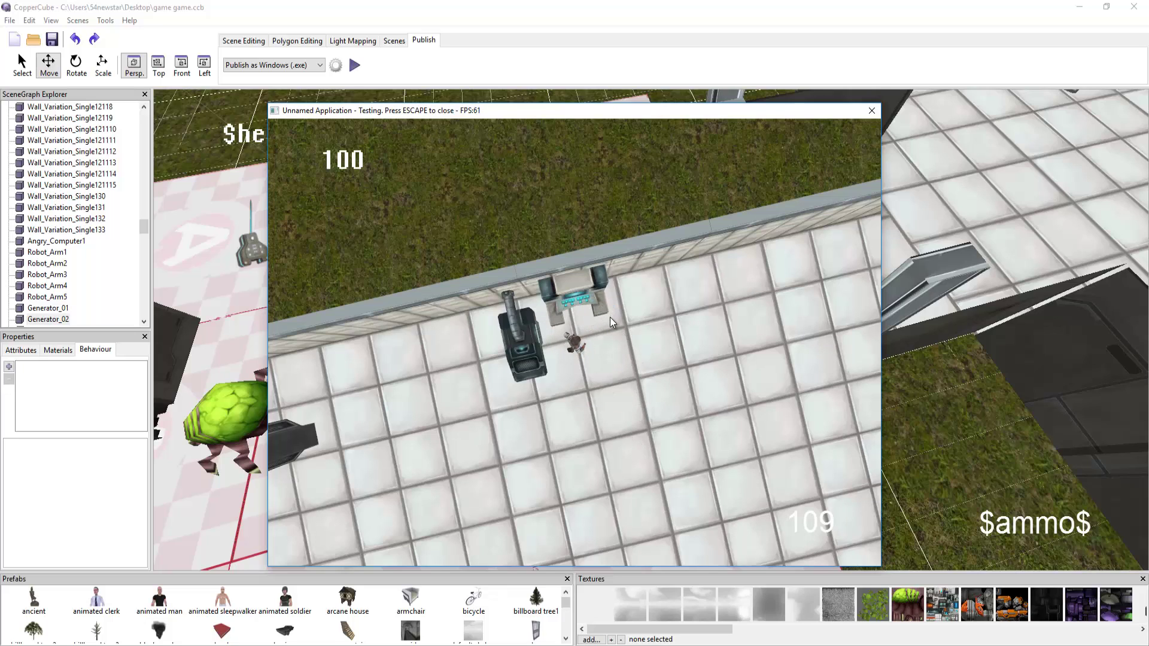
key(w)
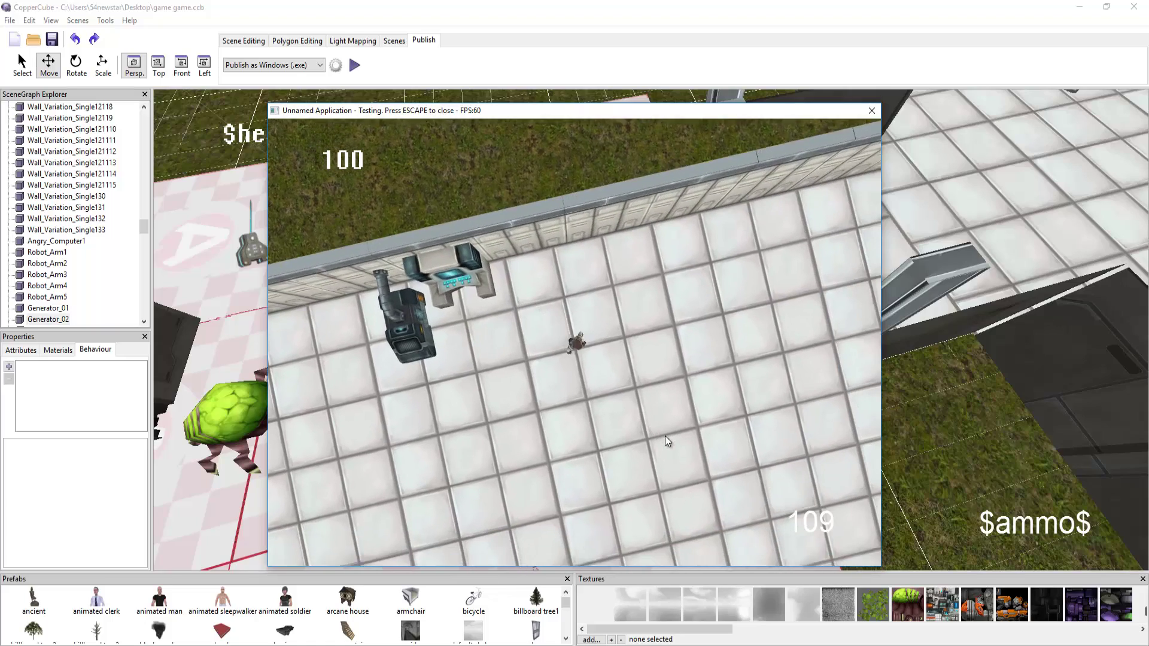
key(w)
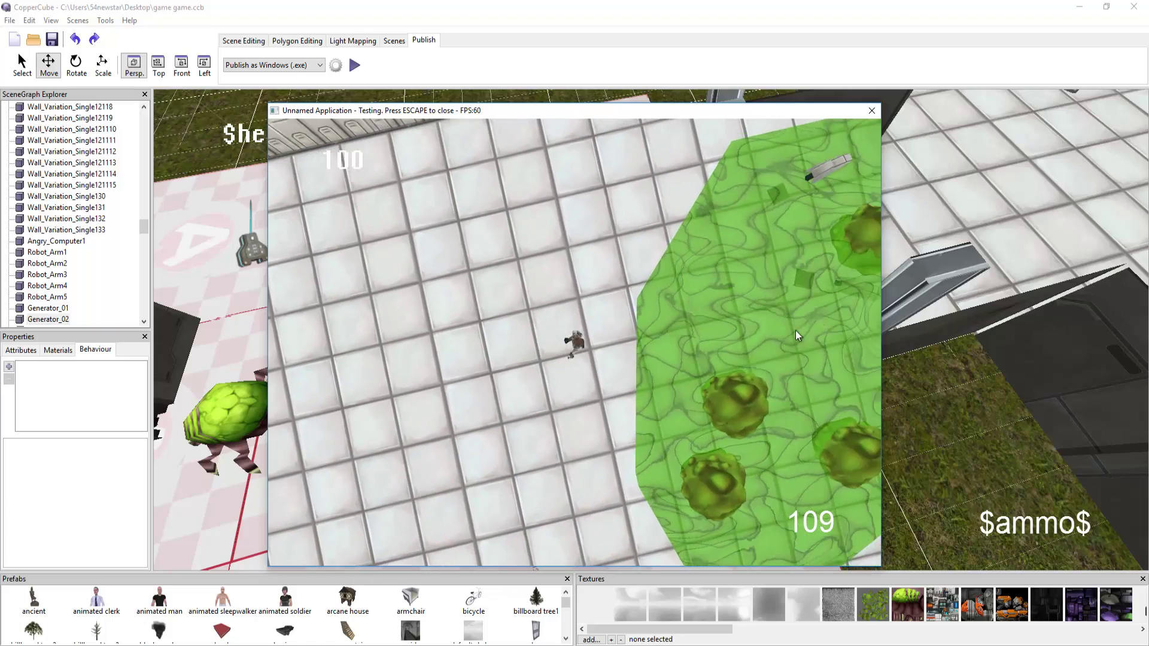
key(w)
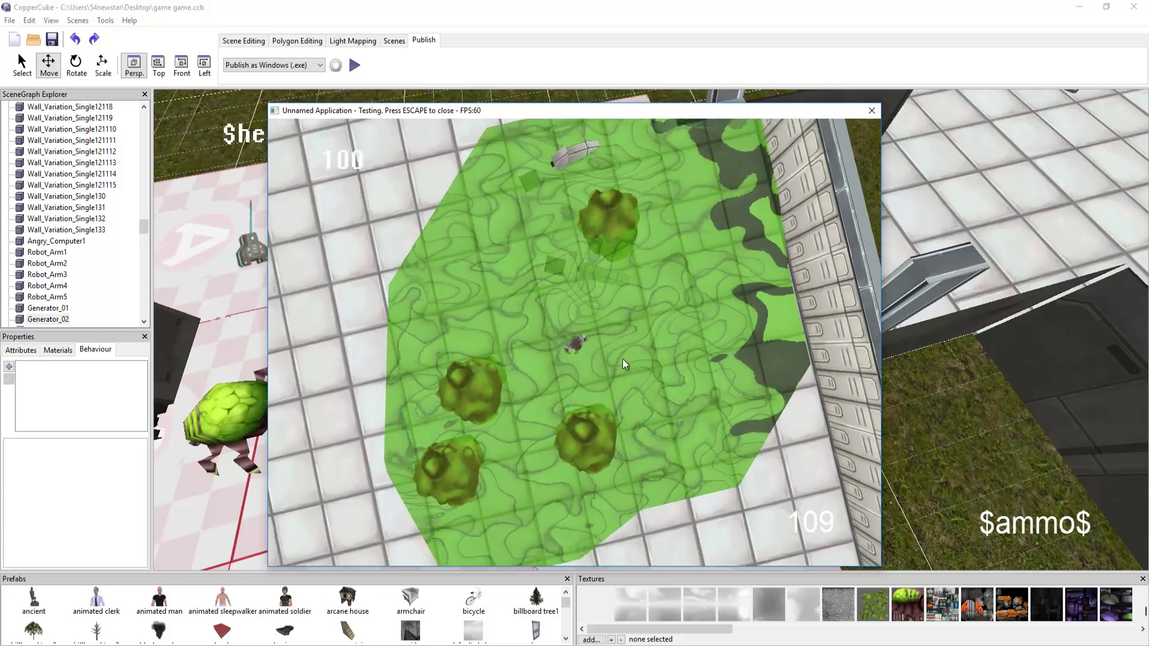
key(w)
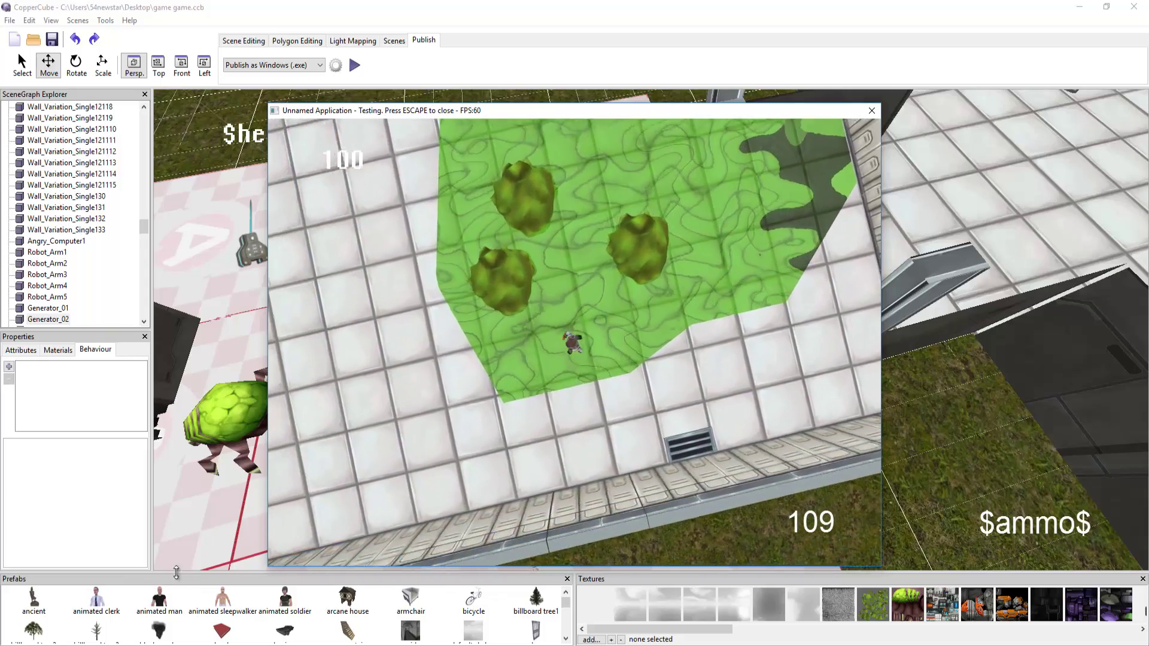
key(w)
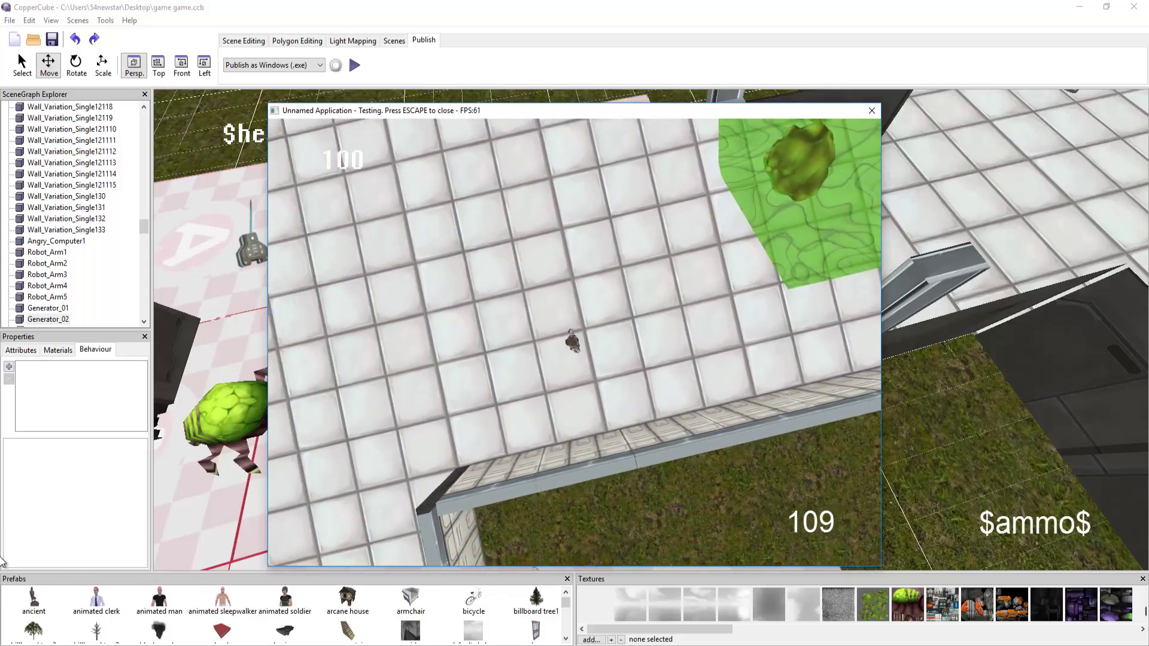
- Return the character through the machinery room and corridor, crossing the white-panelled room to the sliding door at its opposite end
key(w)
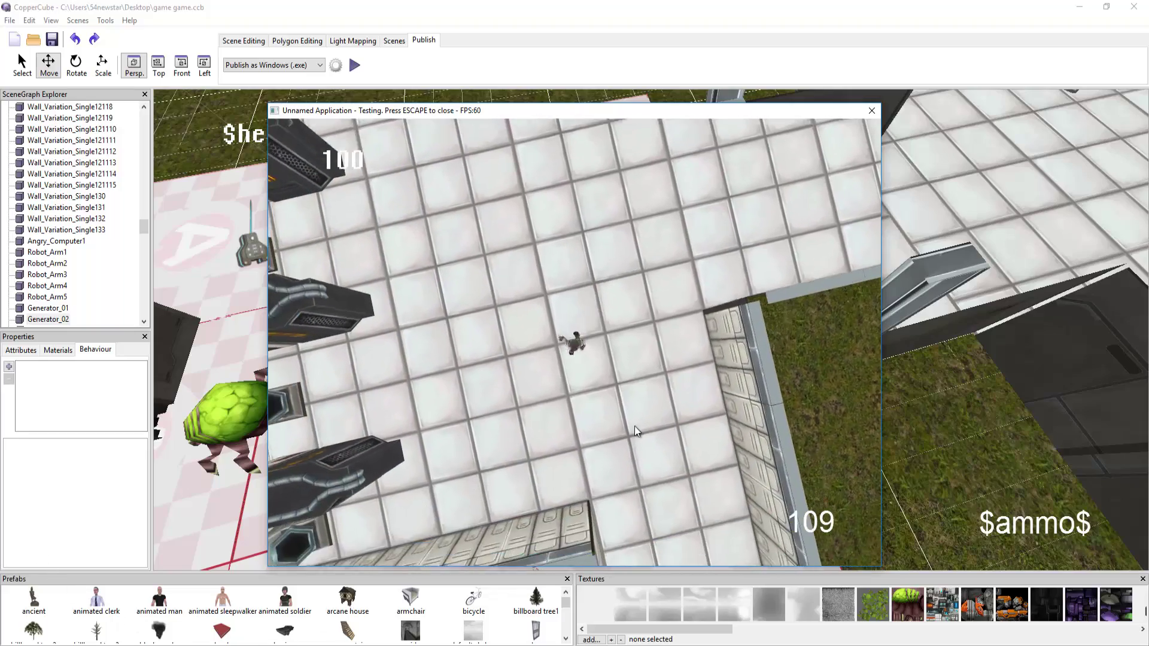
key(w)
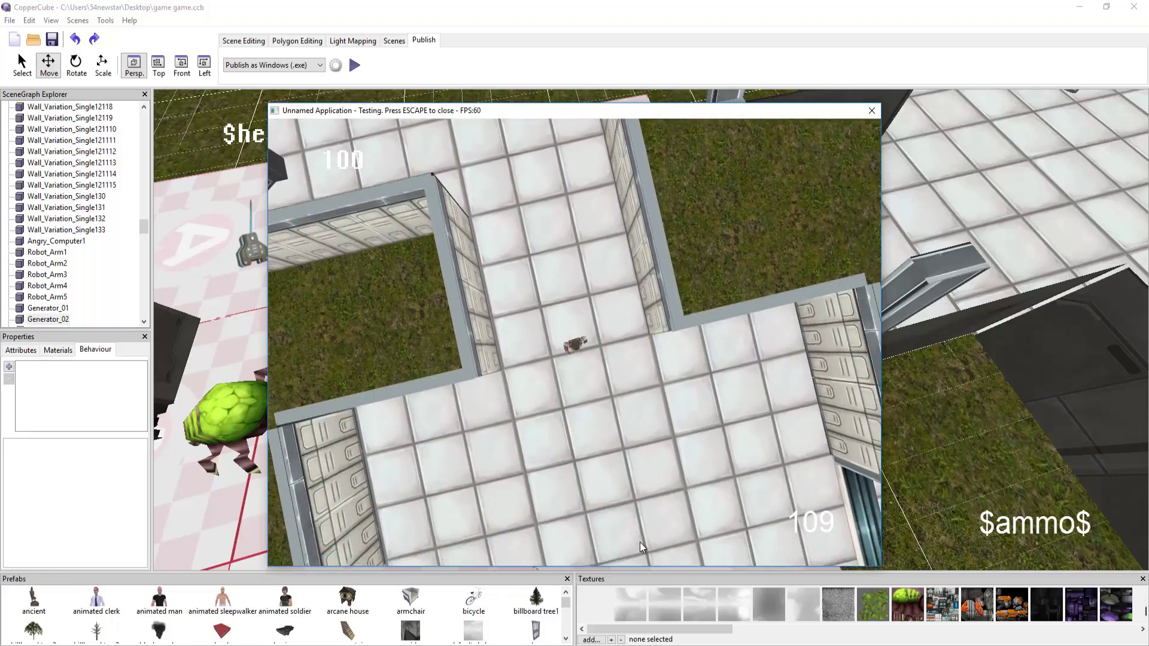
key(w)
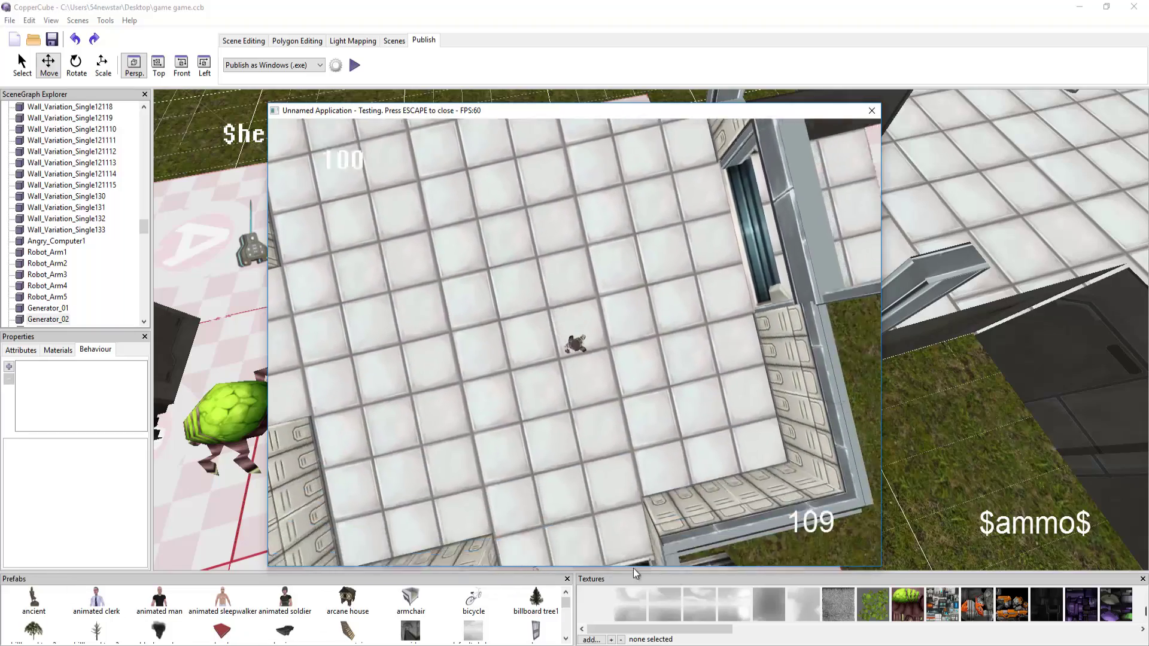
key(w)
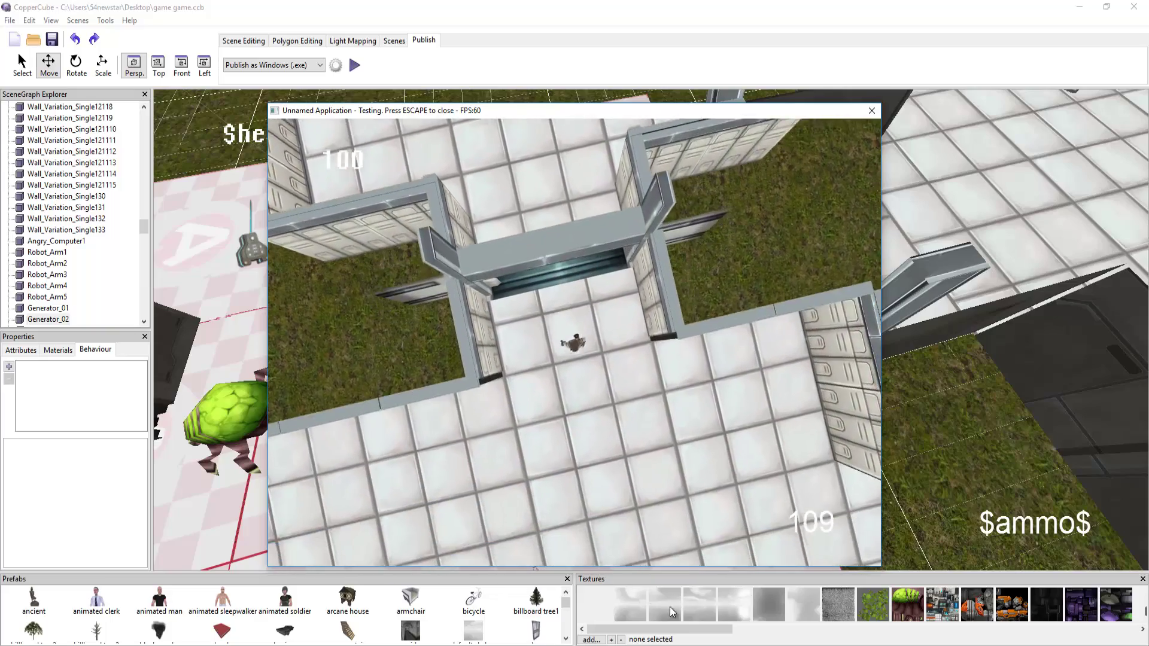
- Walk through the large white-tiled hall into the open side room and inspect its generators and row of computer terminals
key(w)
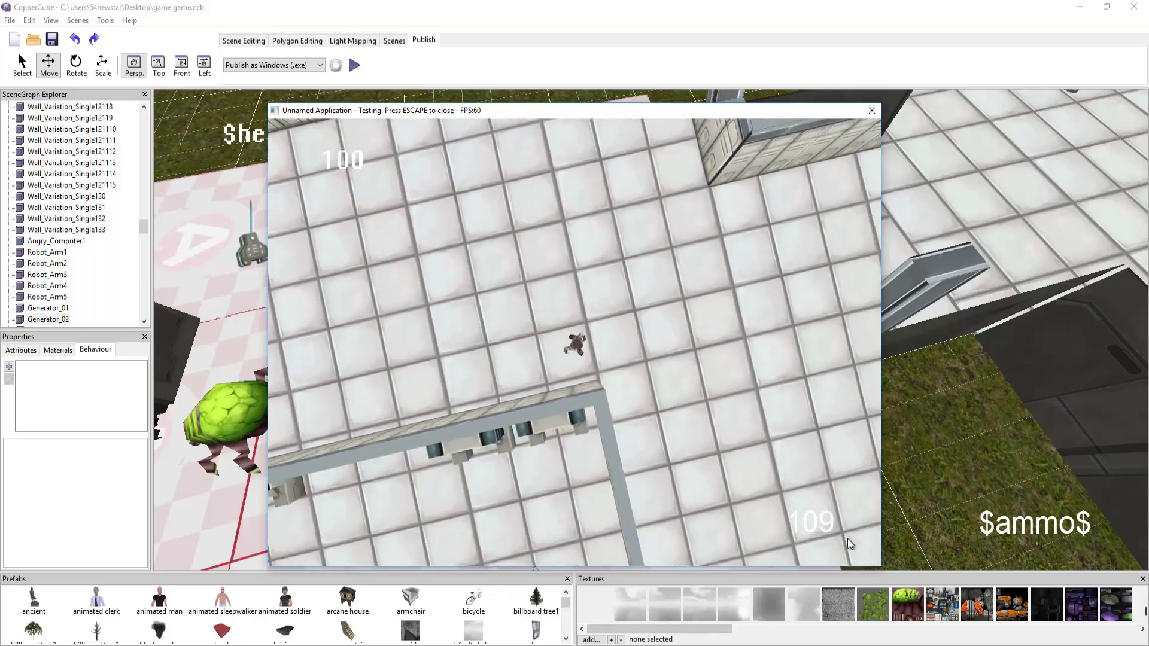
key(w)
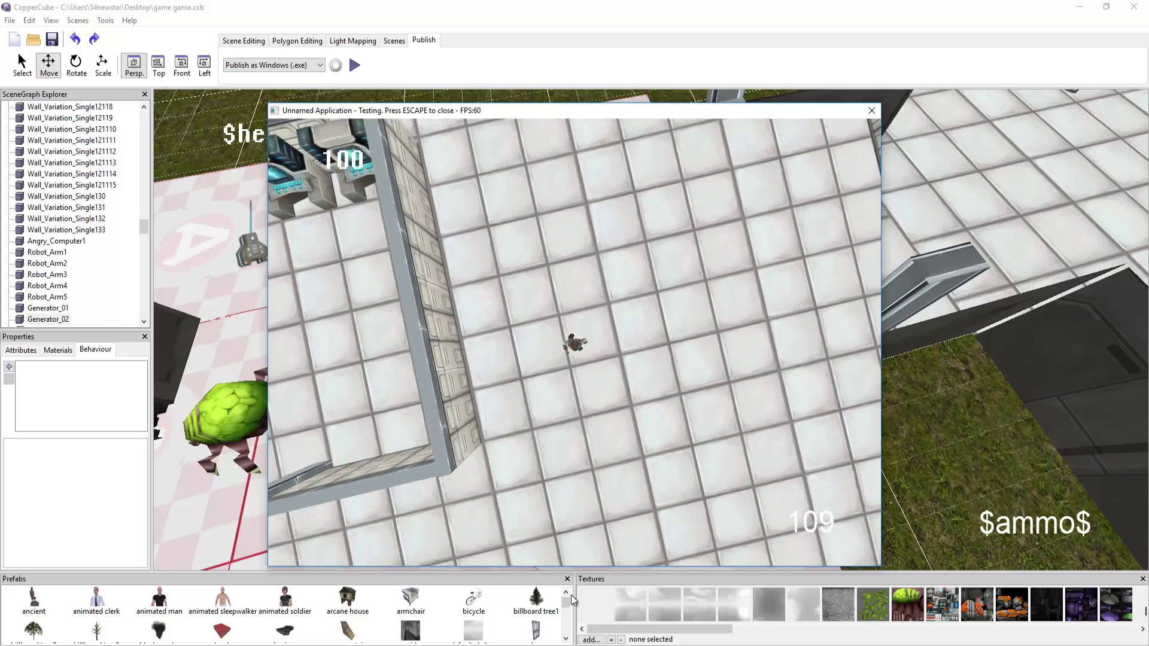
key(w)
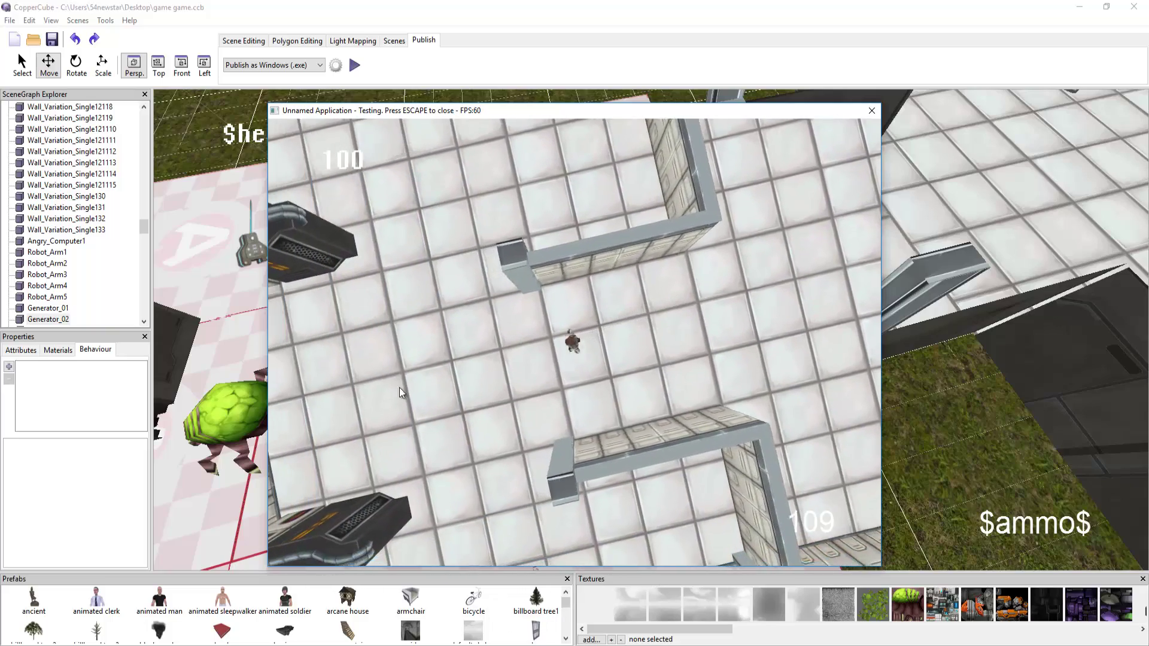
key(w)
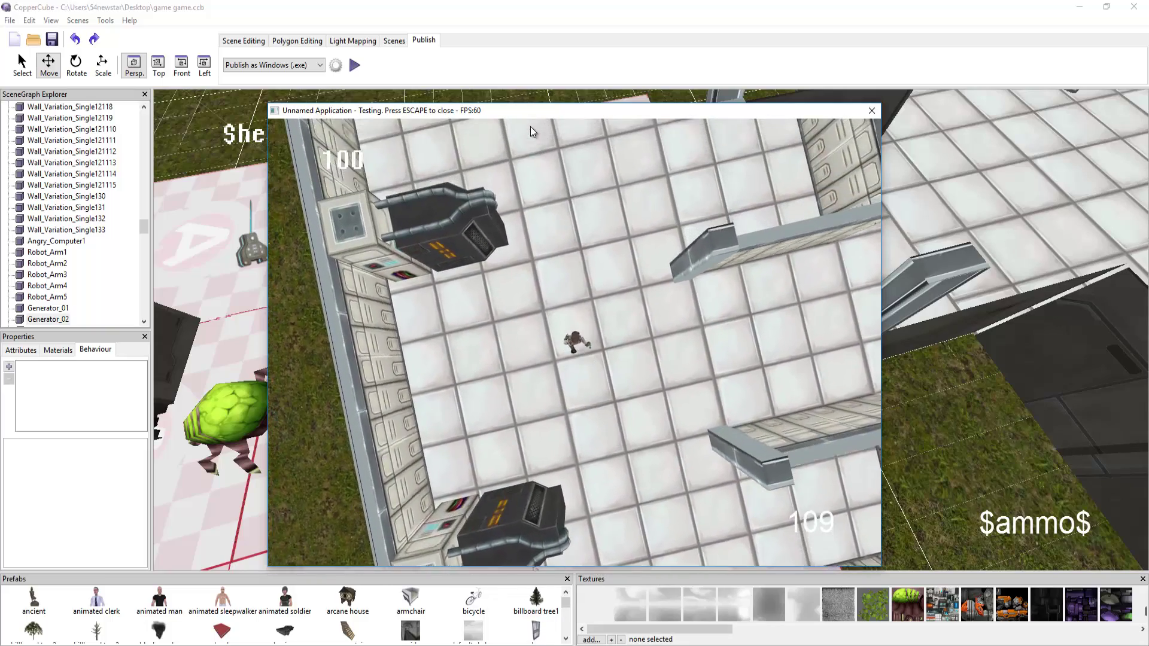
key(w)
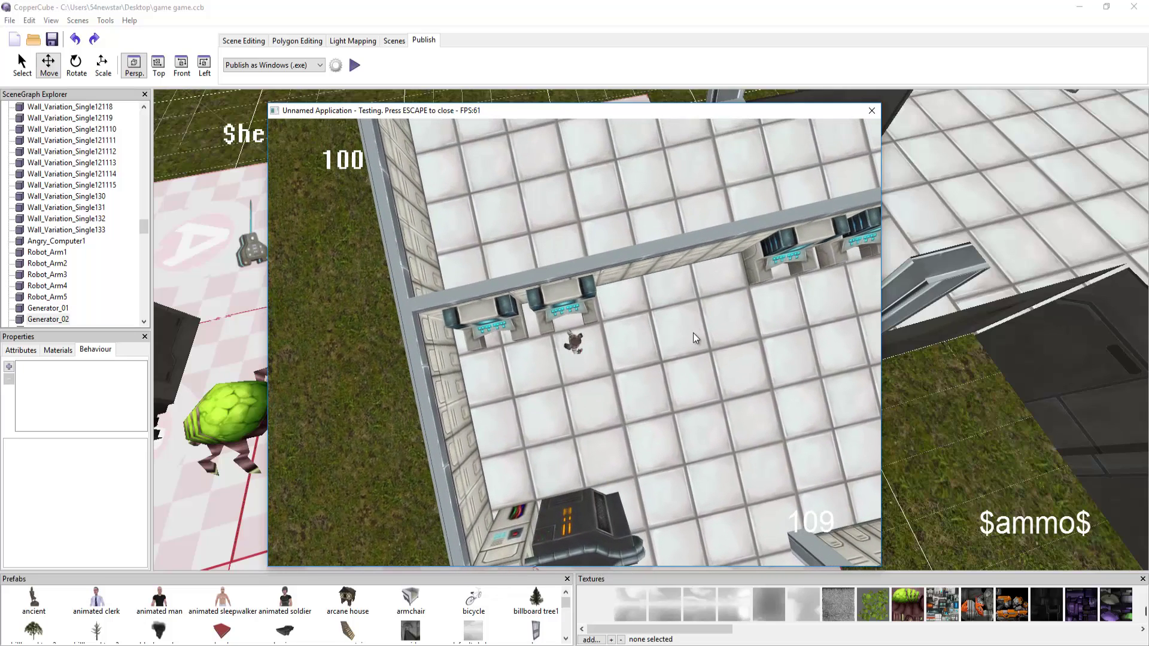
key(w)
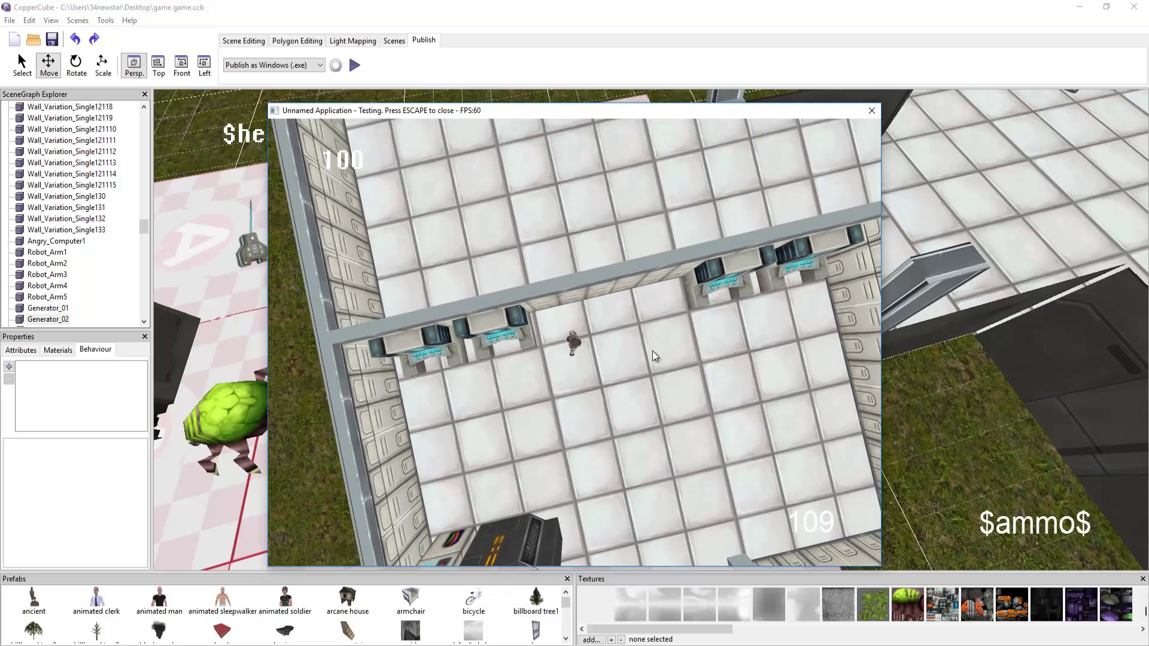
key(w)
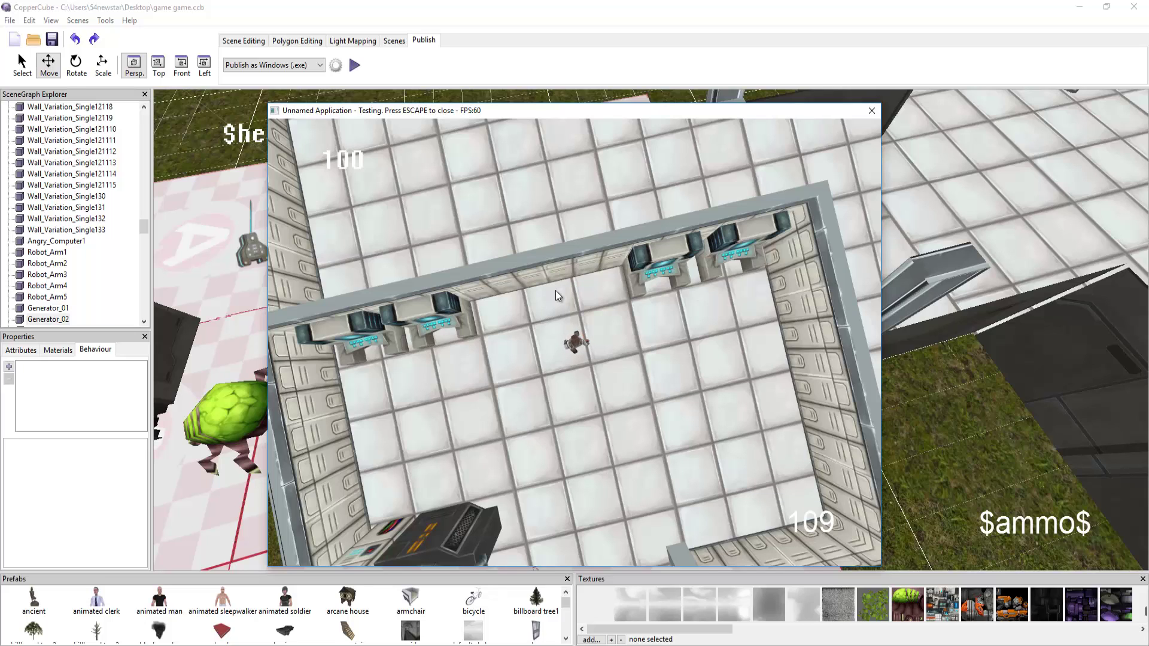
- Leave the computer side room, cross the hall to check the orange-striped door, and head back up the hall
key(w)
key(s)
key(w)
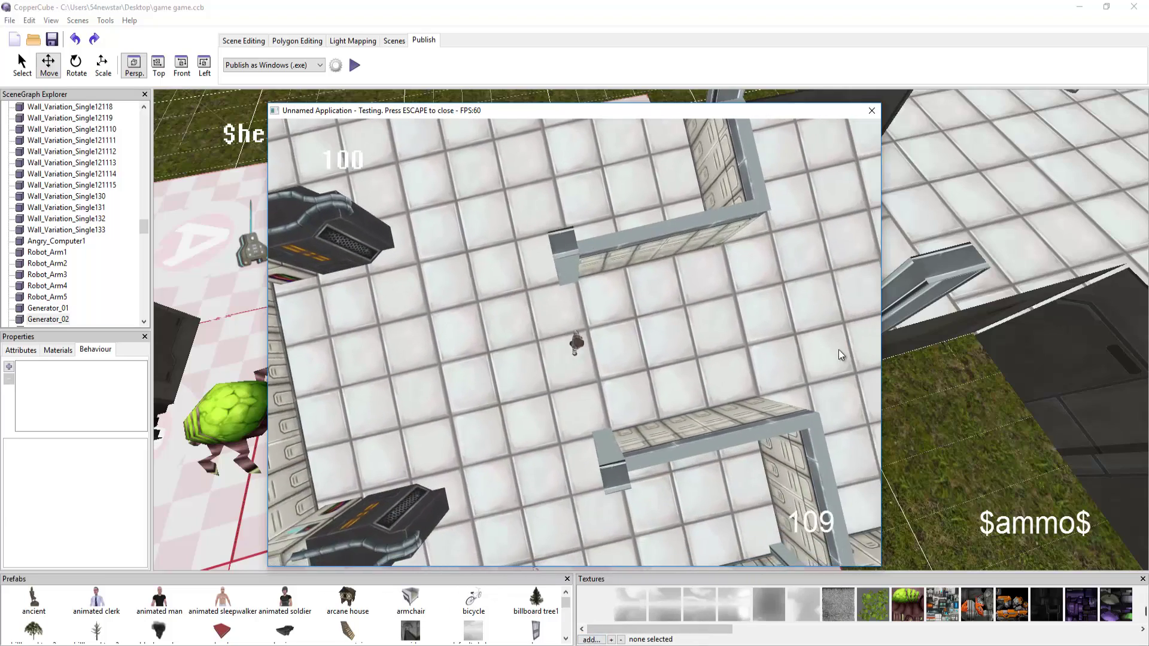
key(d)
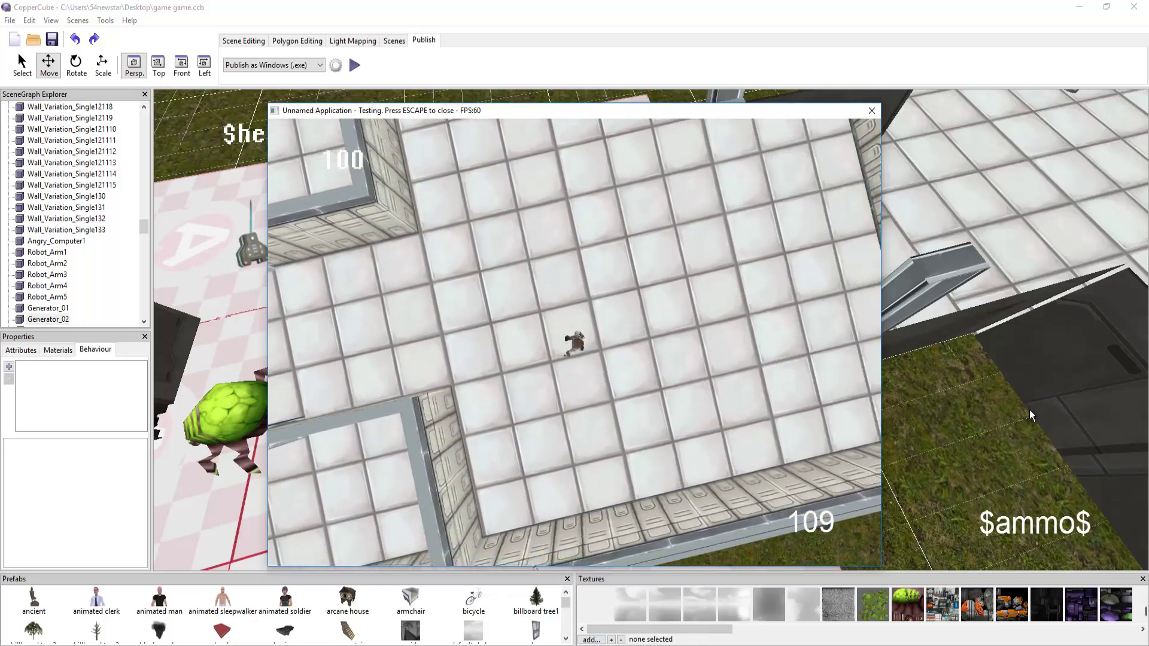
key(s)
key(d)
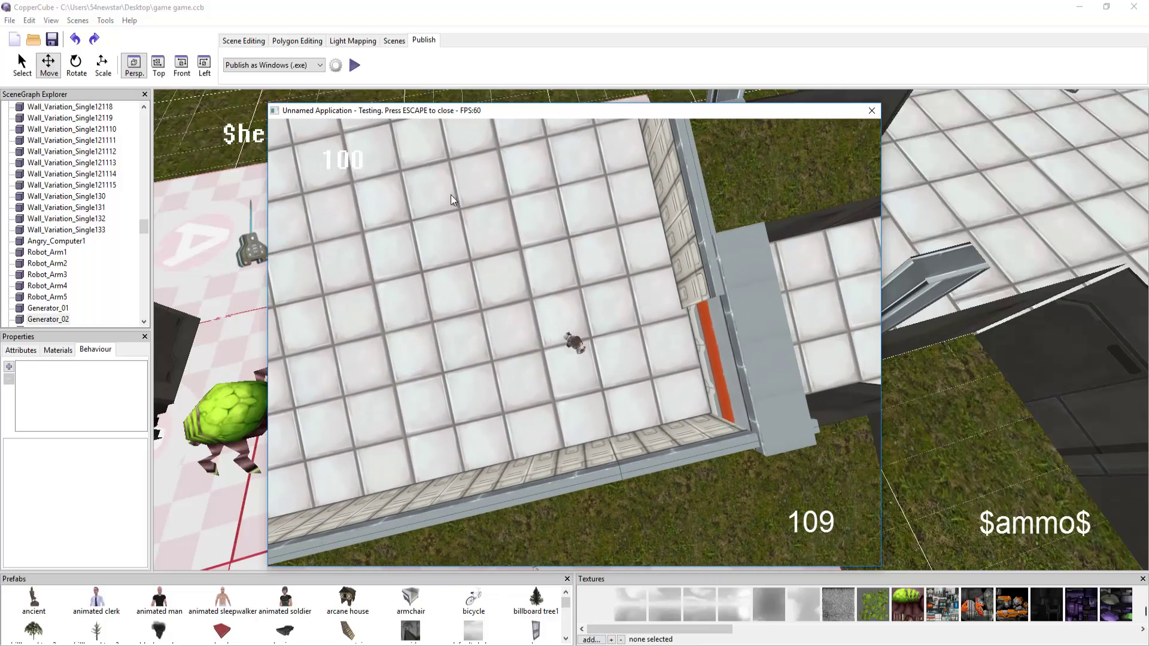
key(w)
key(a)
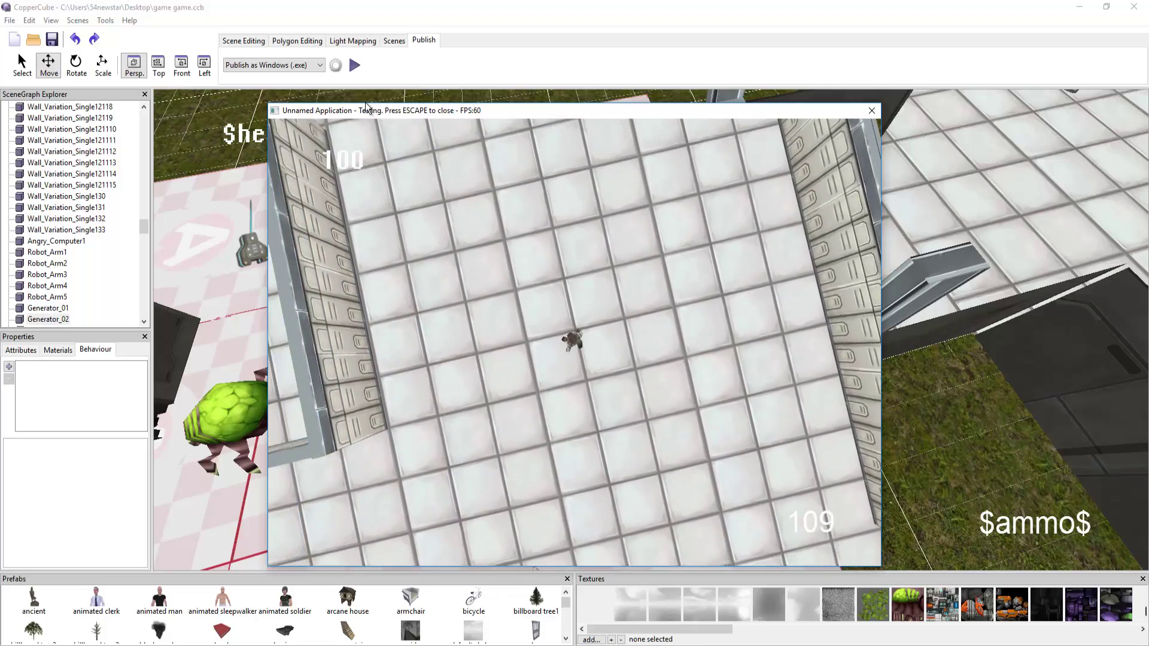
- Walk the character up the hall past the computer side room and through the sliding door to the next room's side doorway
key(w)
key(a)
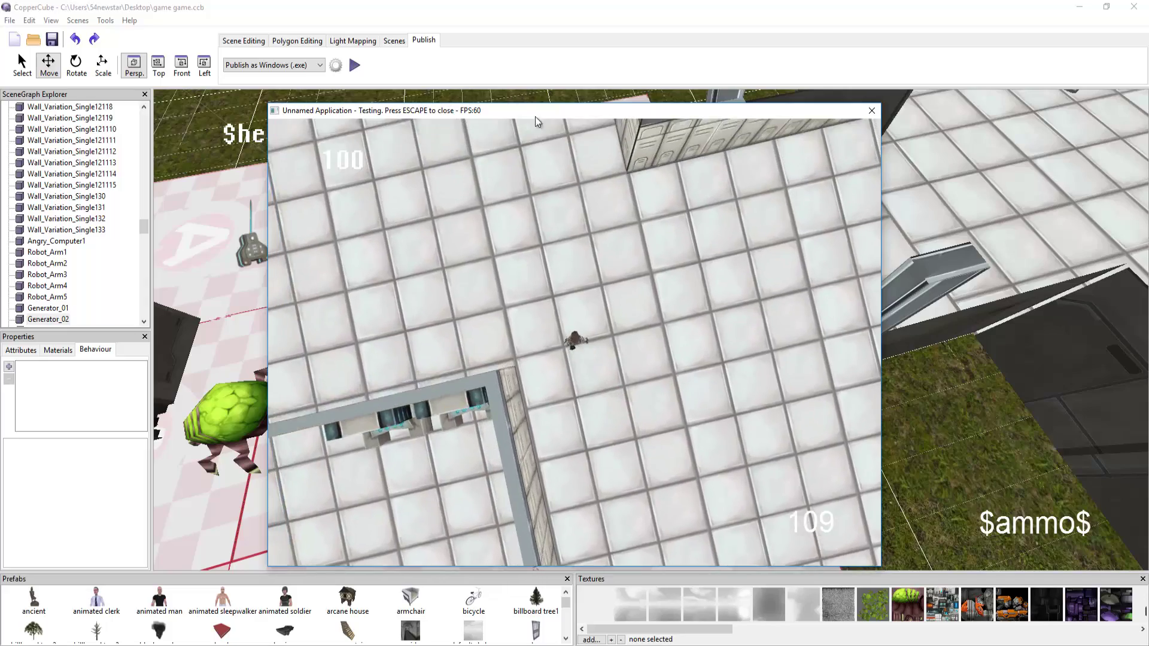
key(w)
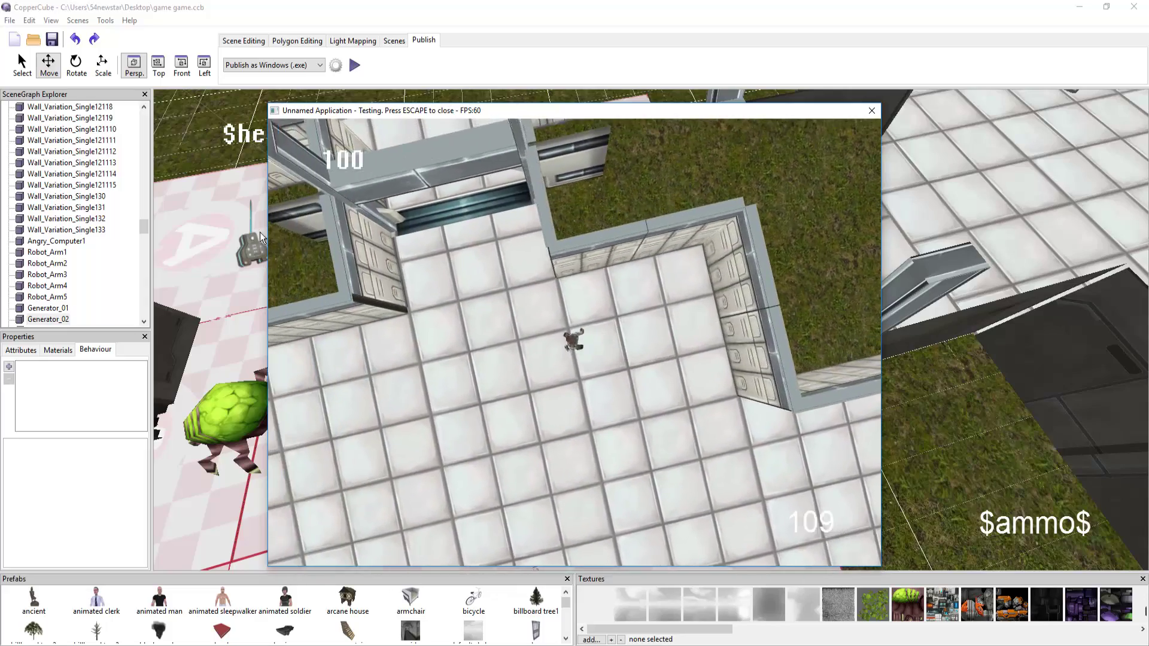
key(w)
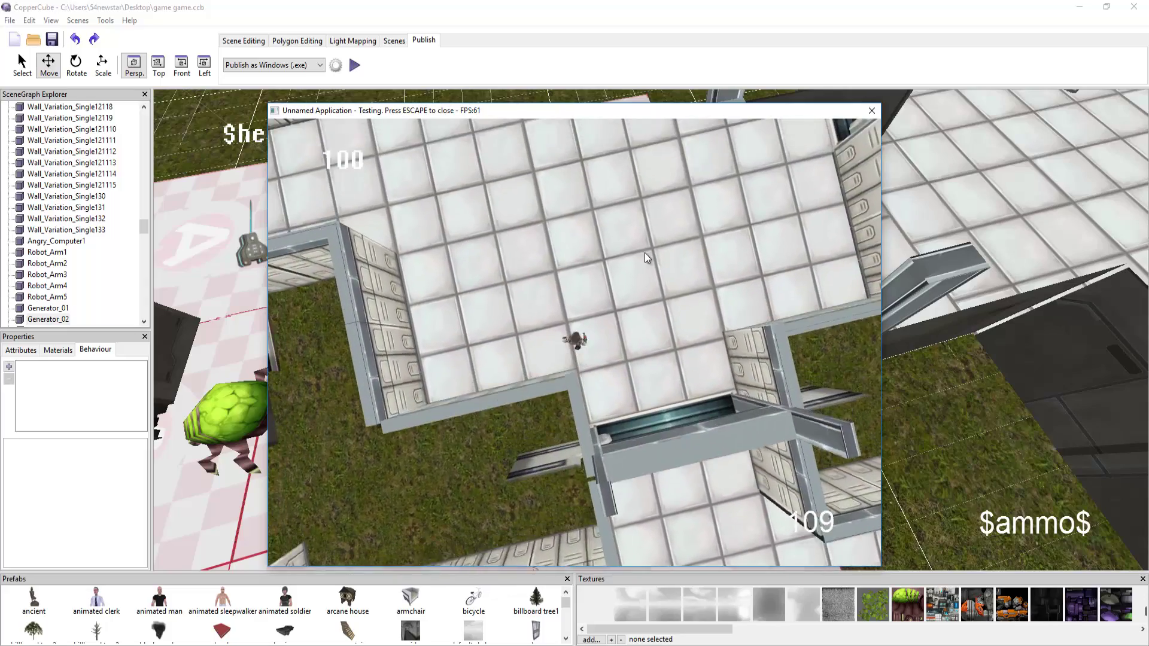
key(w)
key(d)
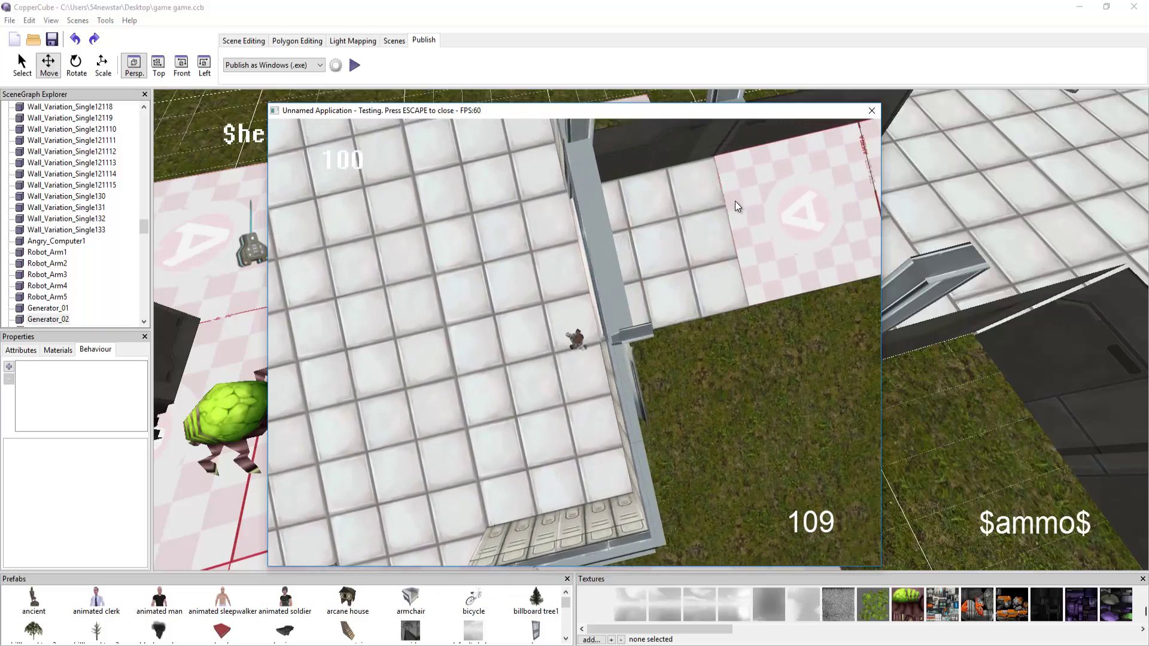
- Take the character through the side doorway and along the checkered arena-floor corridor to its far end
key(w)
key(d)
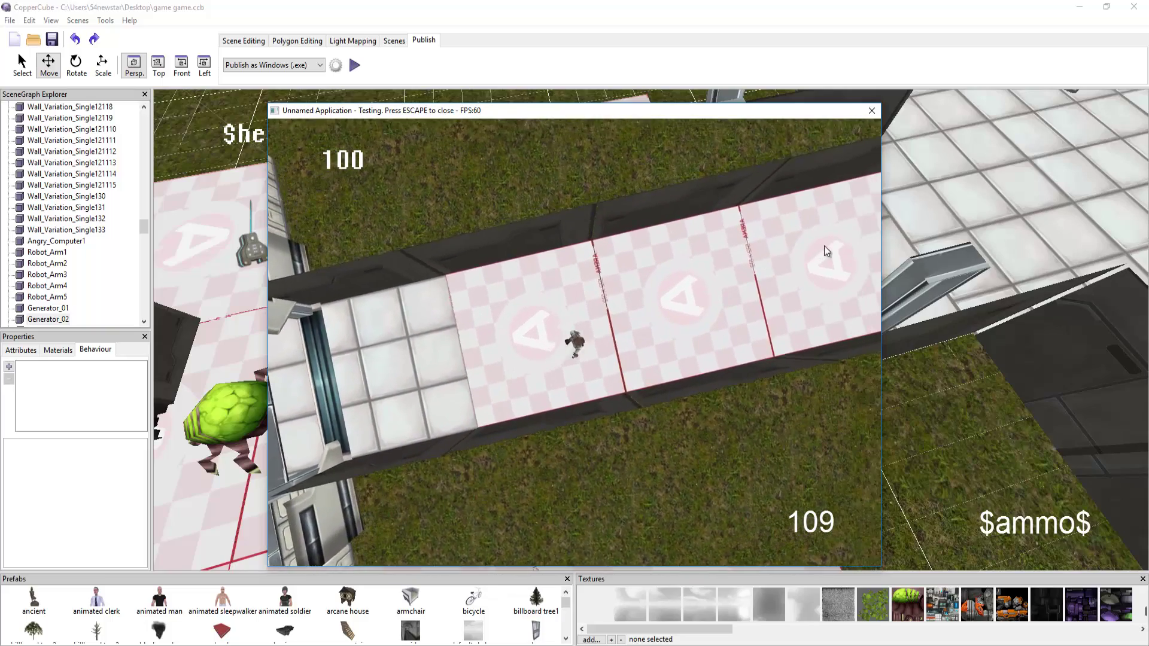
key(w)
key(d)
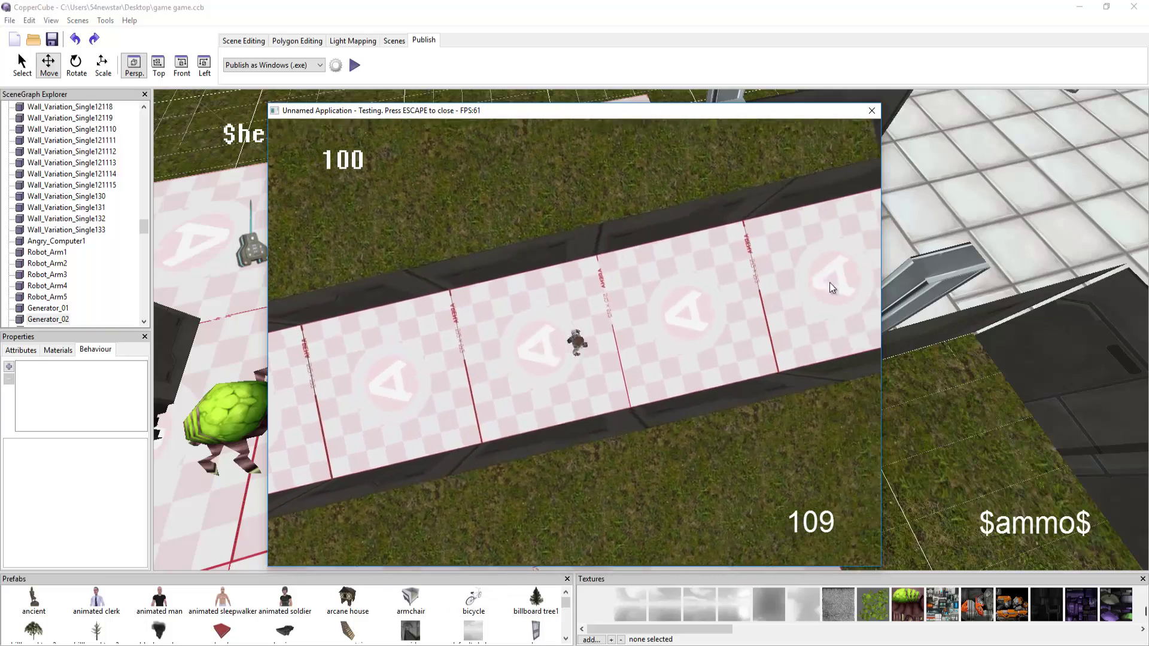
key(w)
key(d)
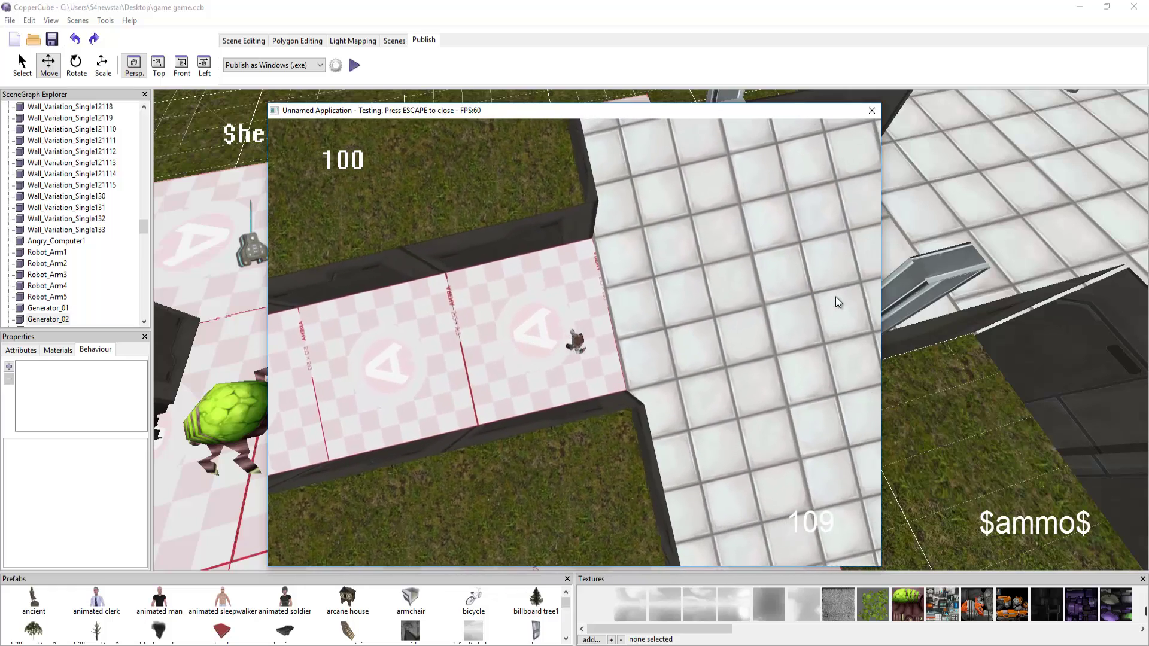
- Cross the white-tiled area beyond the corridor to its far edge and end the test run
key(w)
key(d)
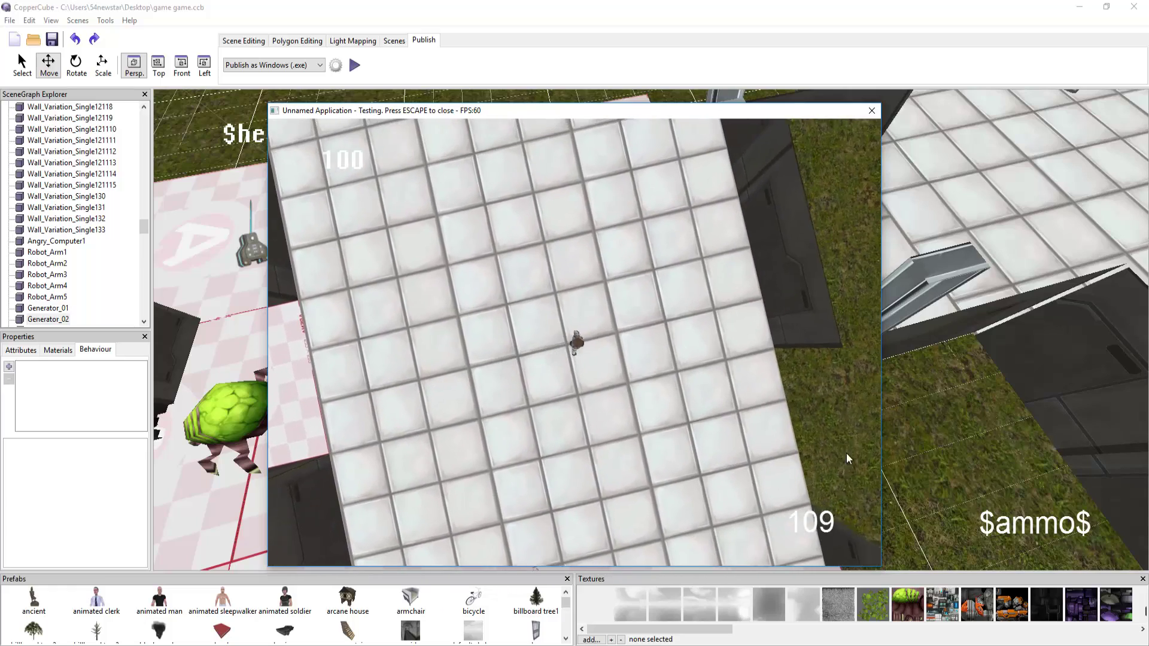
key(d)
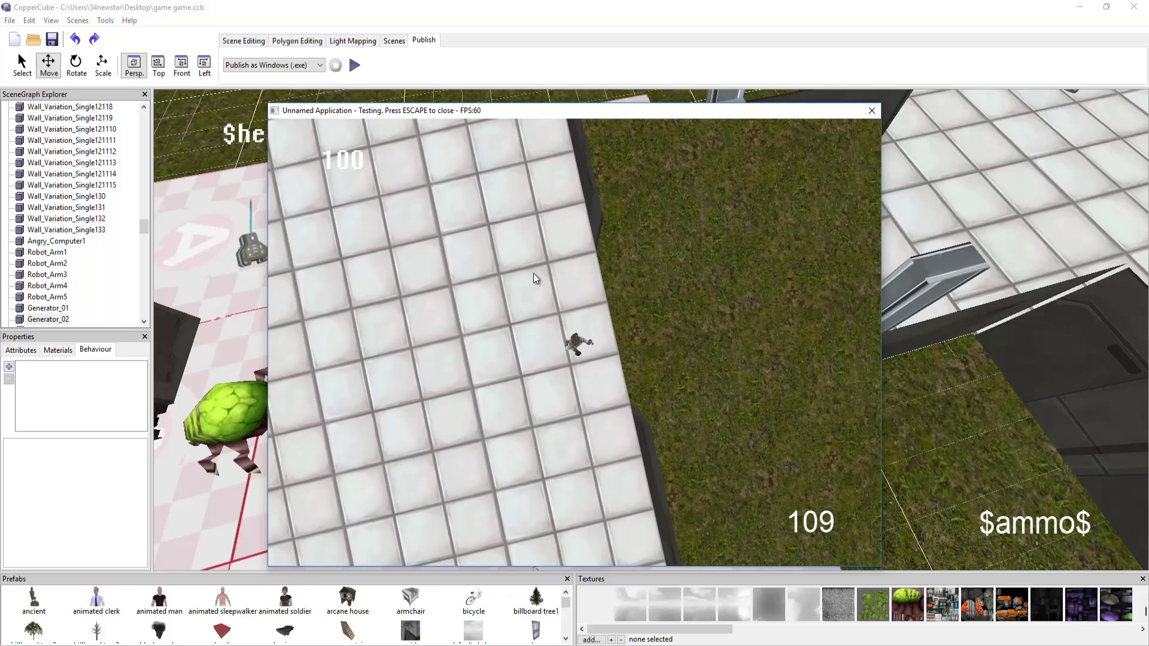
key(Escape)
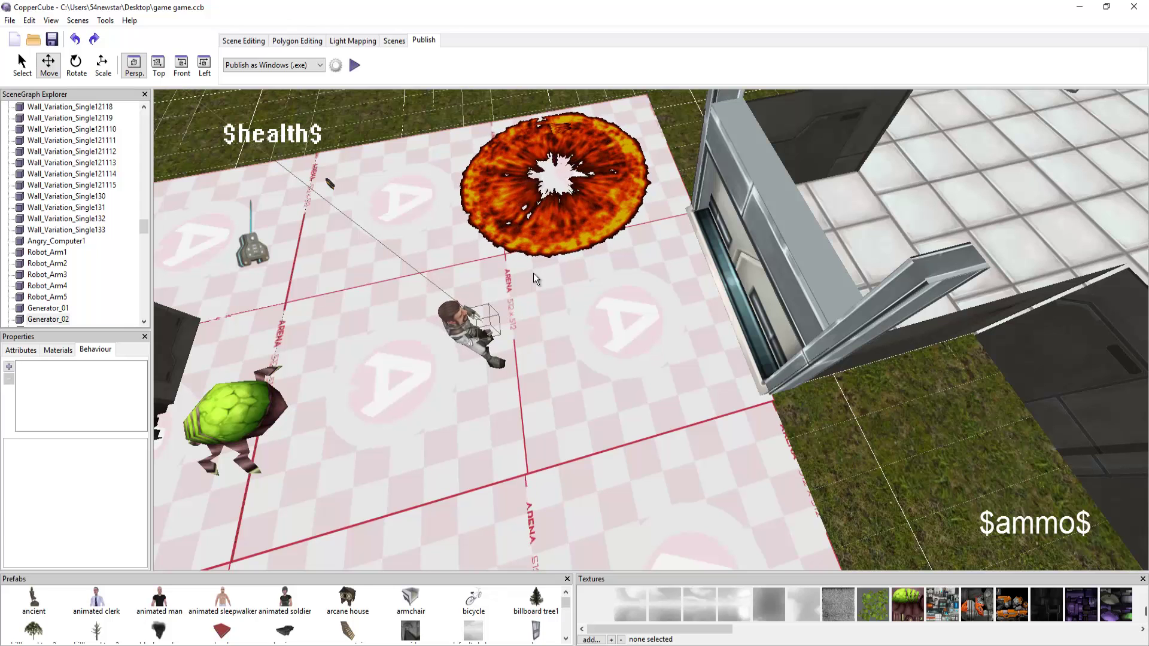
- Survey the arena start platform in the editor, viewing the player character, fiery disc and sliding door from a low angle
scroll(536, 333, up, 3)
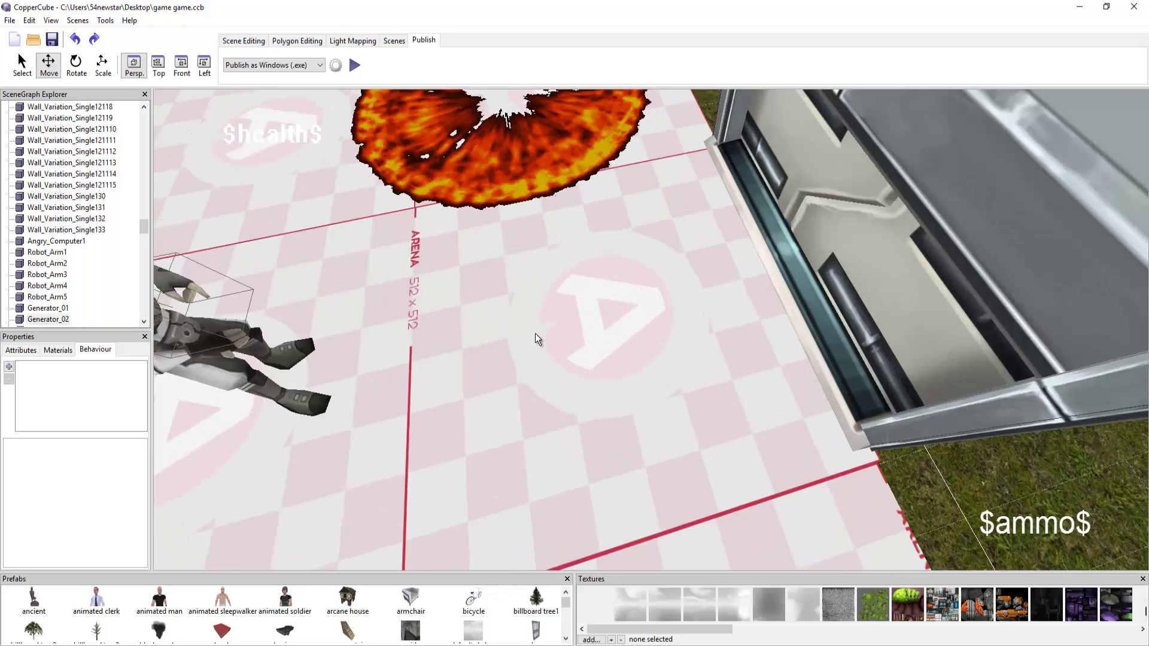
drag(537, 333, 605, 303)
scroll(602, 296, down, 3)
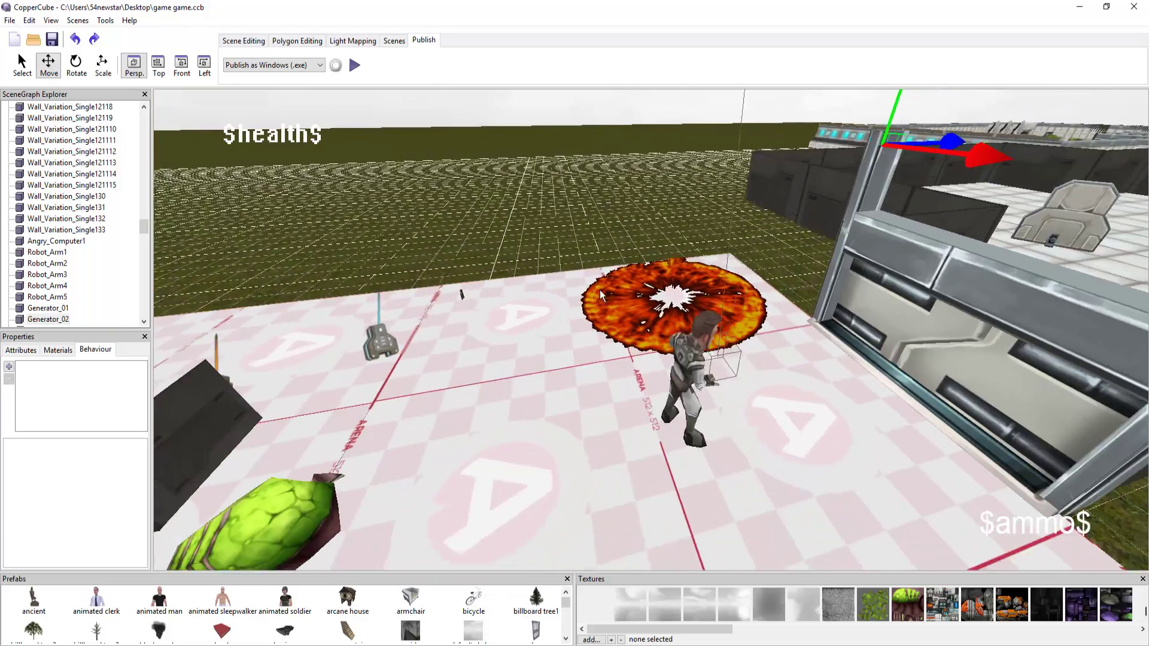
scroll(596, 286, up, 5)
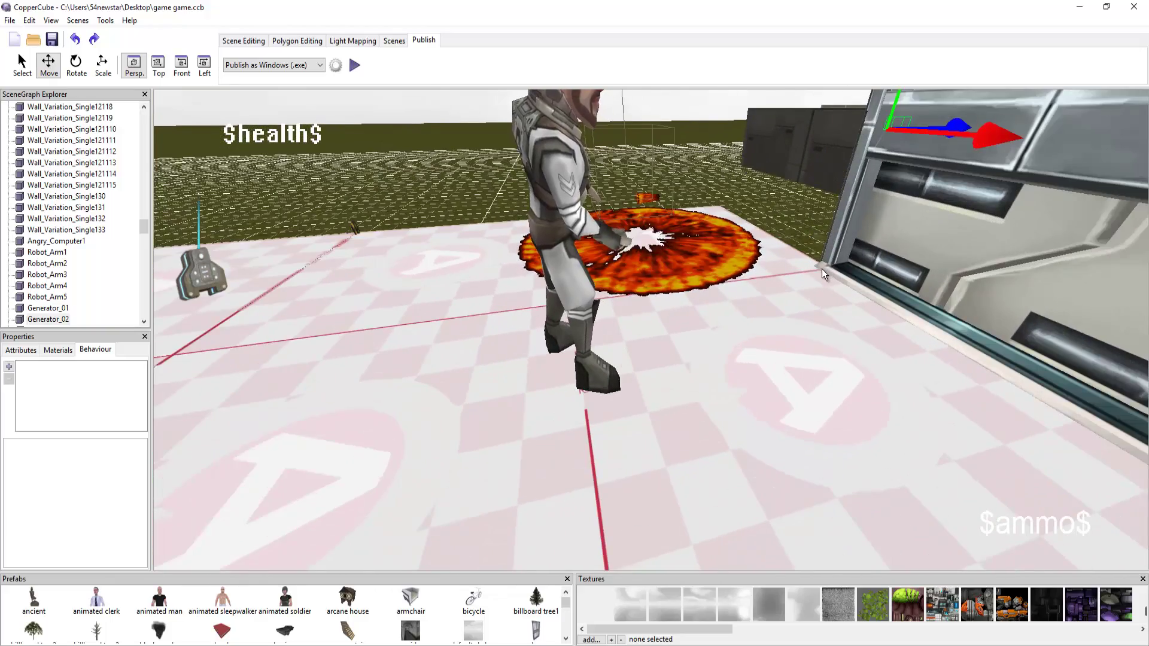
scroll(817, 267, down, 3)
scroll(808, 268, down, 3)
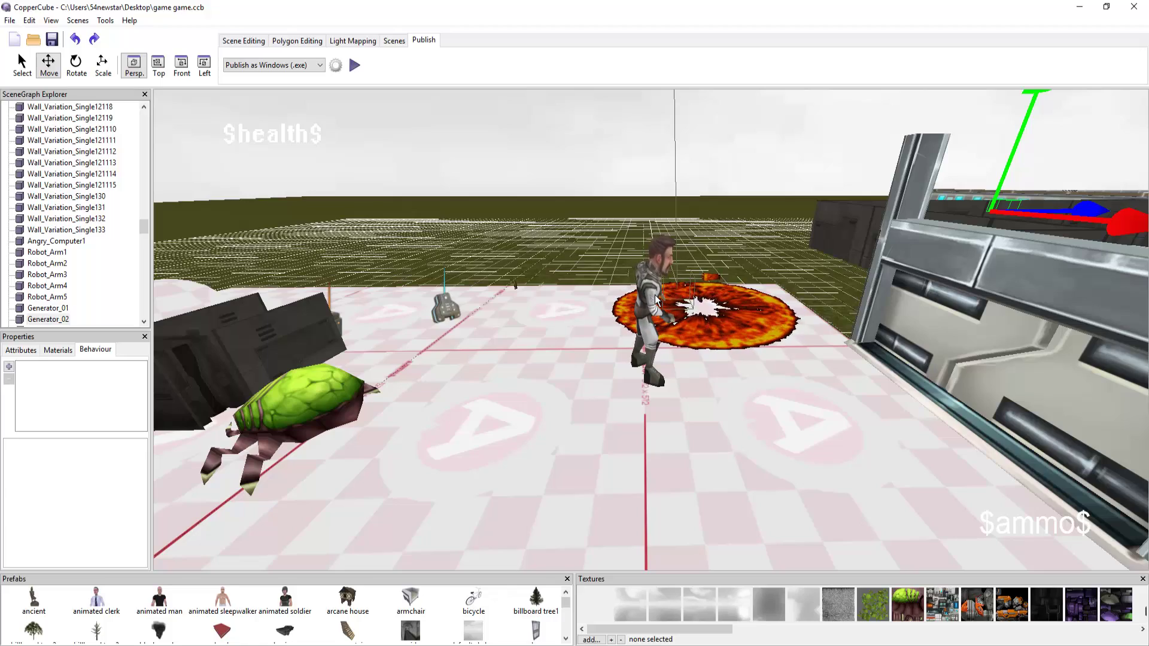
- Select the player character mesh and examine it up close beside the fiery disc
scroll(653, 299, down, 5)
scroll(701, 357, up, 6)
scroll(702, 364, up, 5)
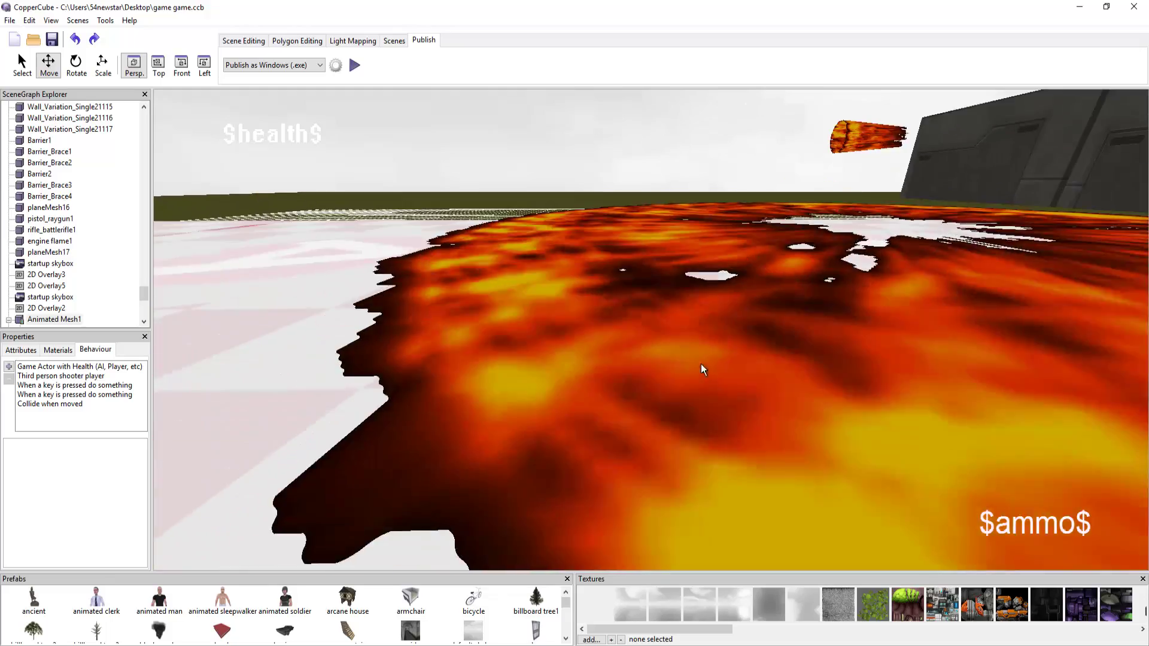
scroll(701, 363, down, 4)
mouse_move(700, 361)
middle_down()
mouse_move(713, 371)
mouse_move(691, 360)
middle_up()
scroll(714, 370, up, 2)
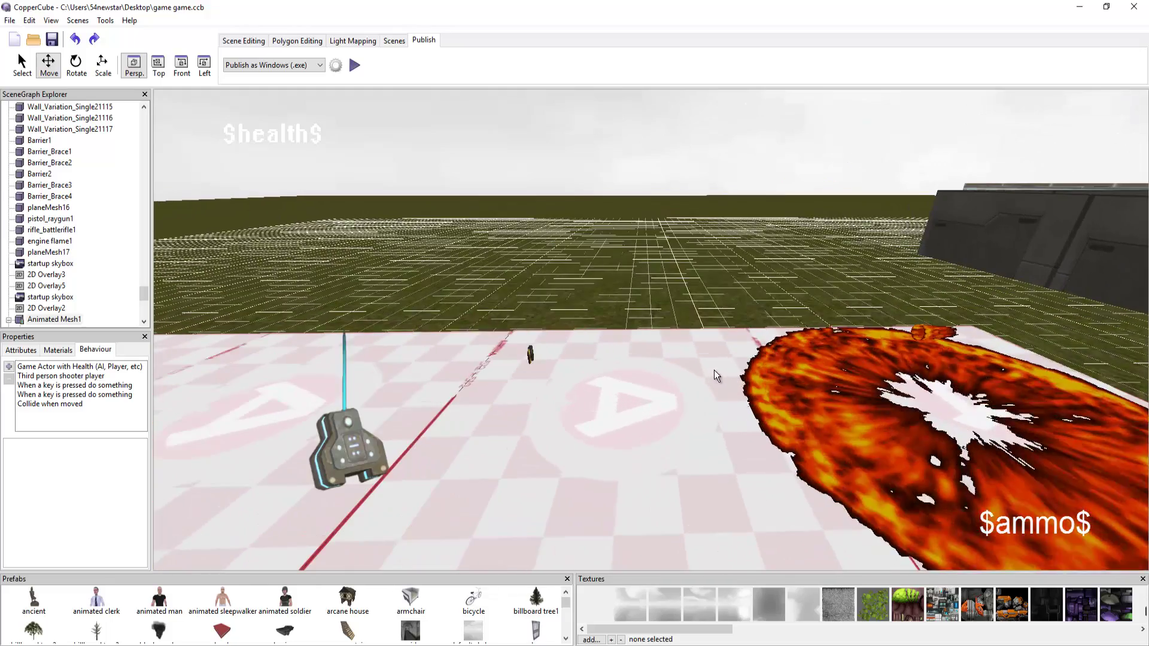
scroll(713, 370, down, 4)
scroll(691, 360, up, 3)
scroll(686, 344, down, 6)
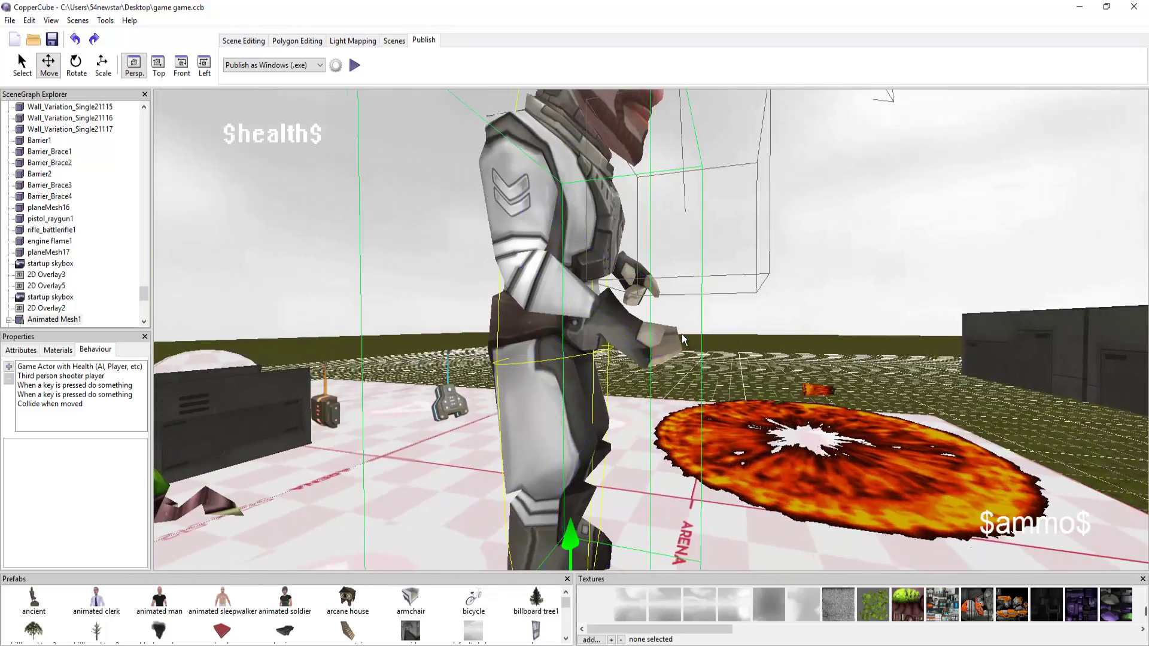
scroll(686, 347, up, 5)
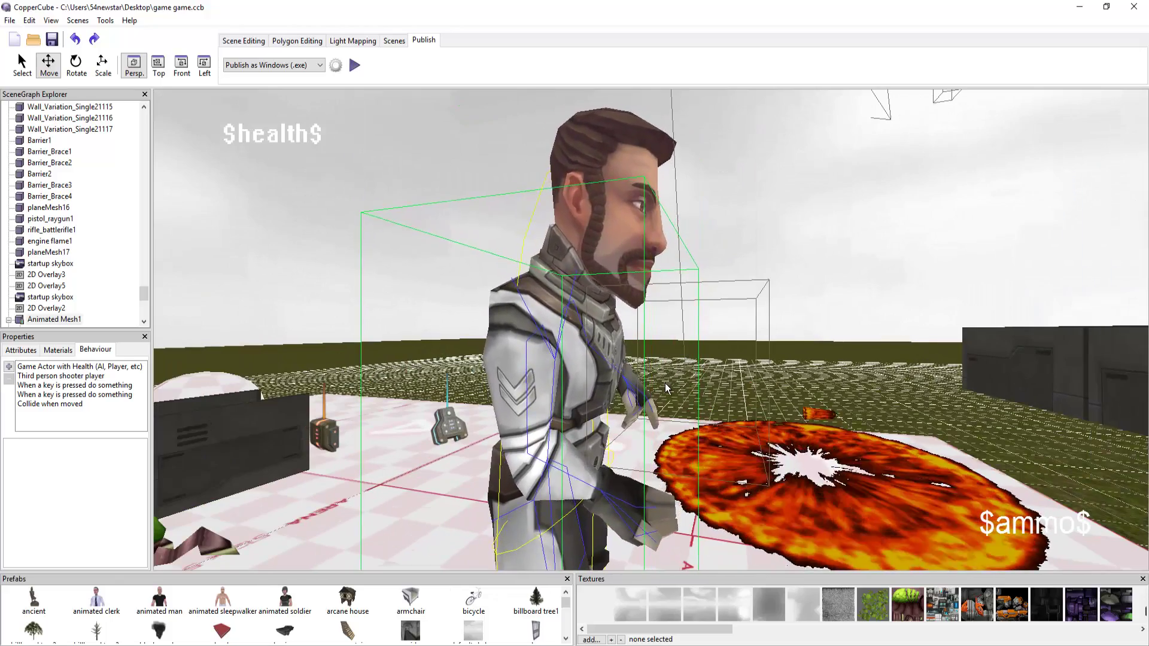
- Inspect the white-tiled room's barriers, fallen enemies and blood splatters, and return the view to the player character
scroll(694, 395, down, 7)
drag(772, 434, 814, 458)
scroll(729, 319, up, 4)
scroll(719, 300, down, 5)
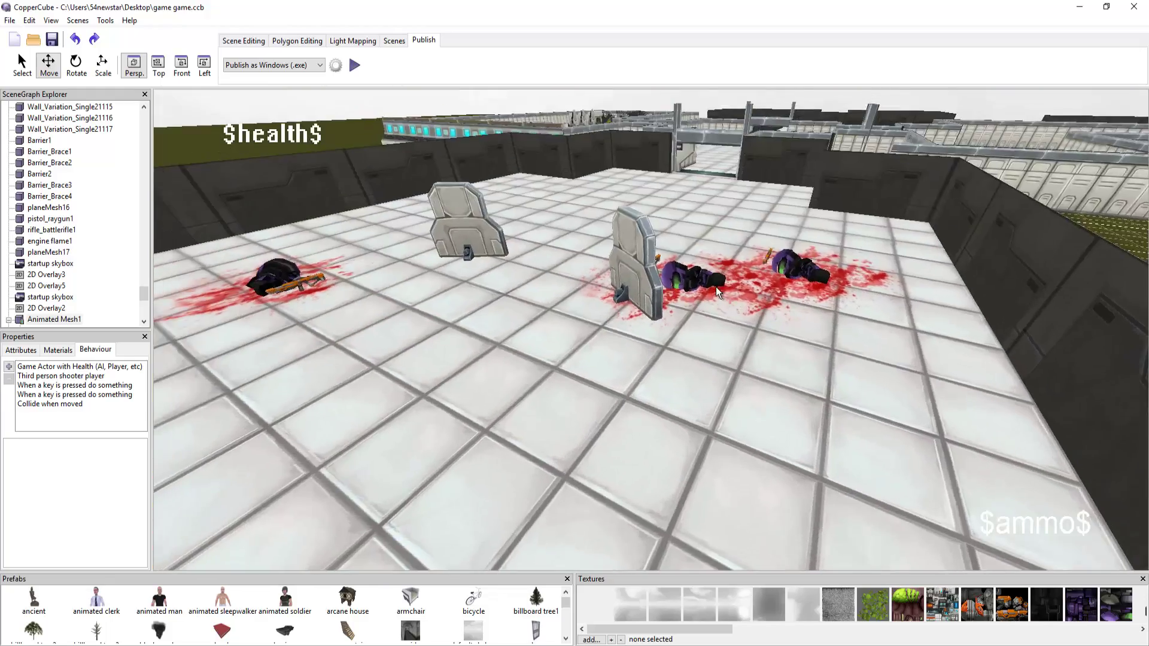
scroll(700, 296, up, 8)
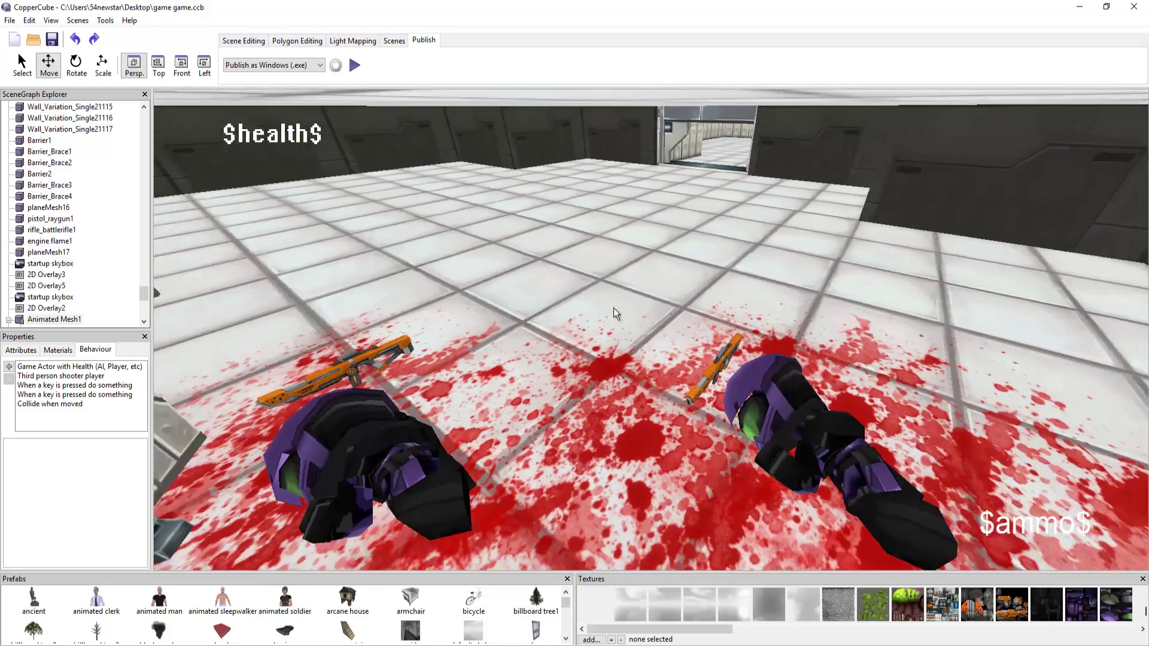
drag(613, 308, 582, 303)
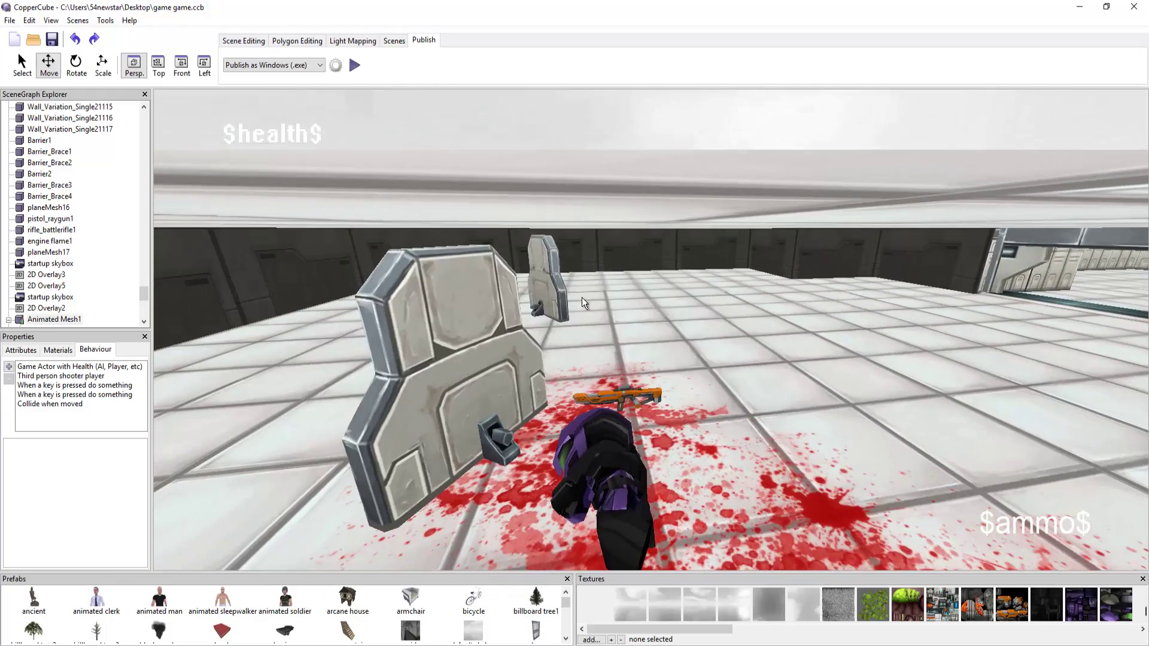
middle_drag(443, 353, 574, 345)
scroll(575, 339, down, 4)
scroll(548, 339, up, 4)
scroll(574, 345, up, 2)
drag(564, 350, 724, 360)
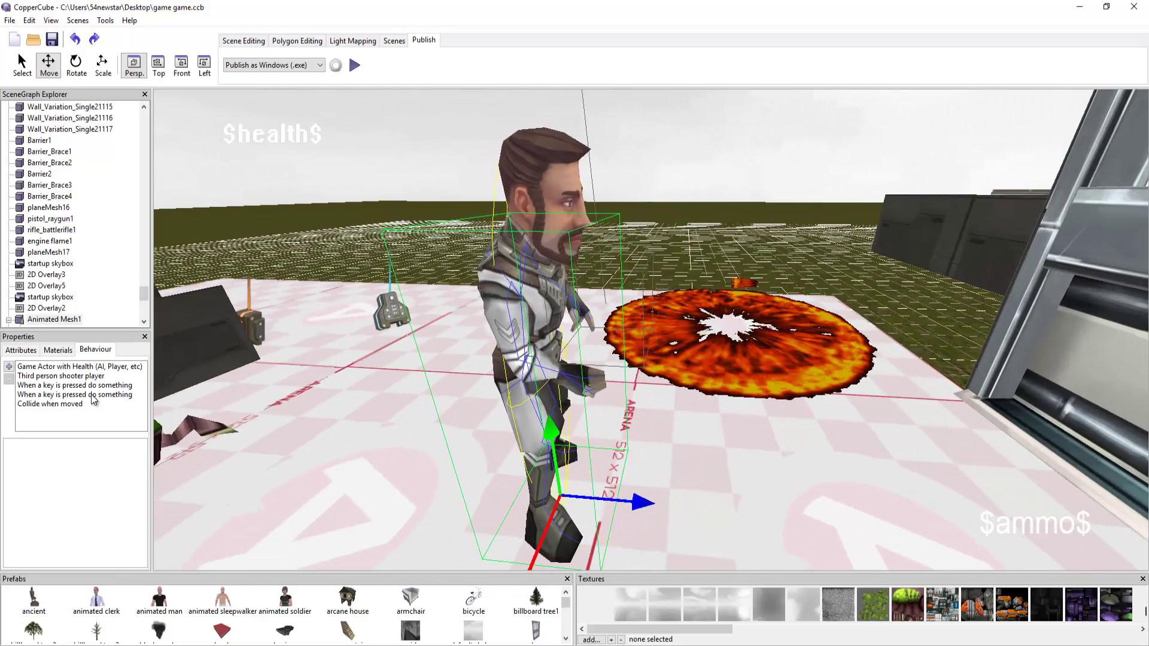
- Expand Animated Mesh1 to view its joint nodes and look over its selection-modifying commands, including attaching a node to an animated joint
click(9, 320)
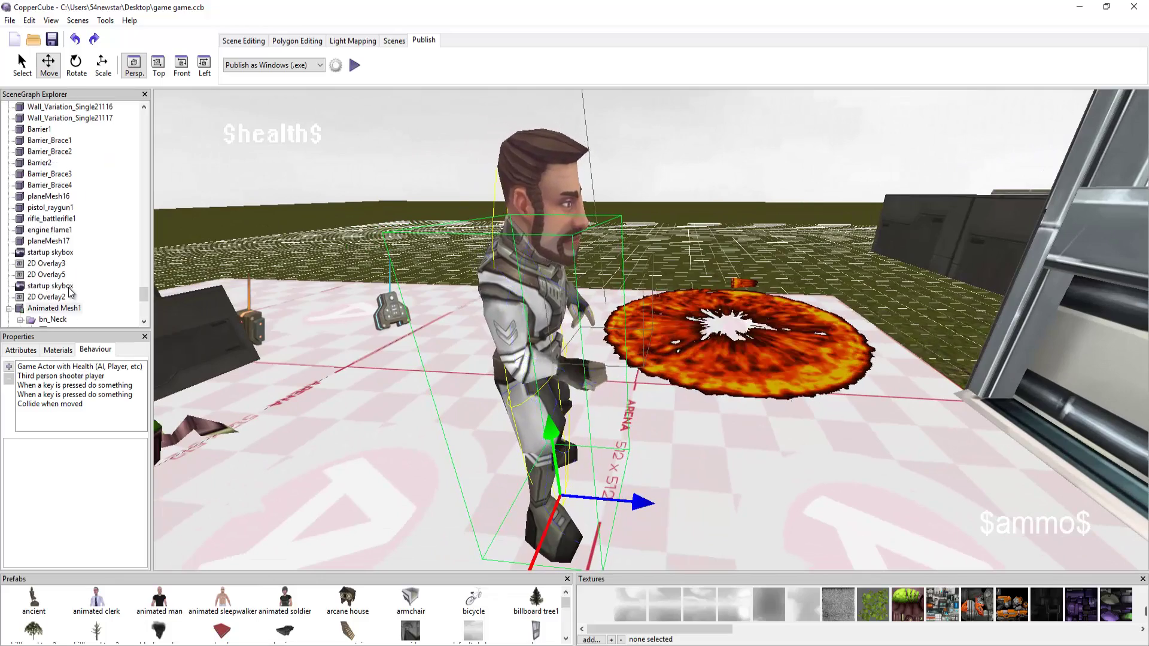
scroll(67, 292, down, 5)
scroll(66, 290, up, 2)
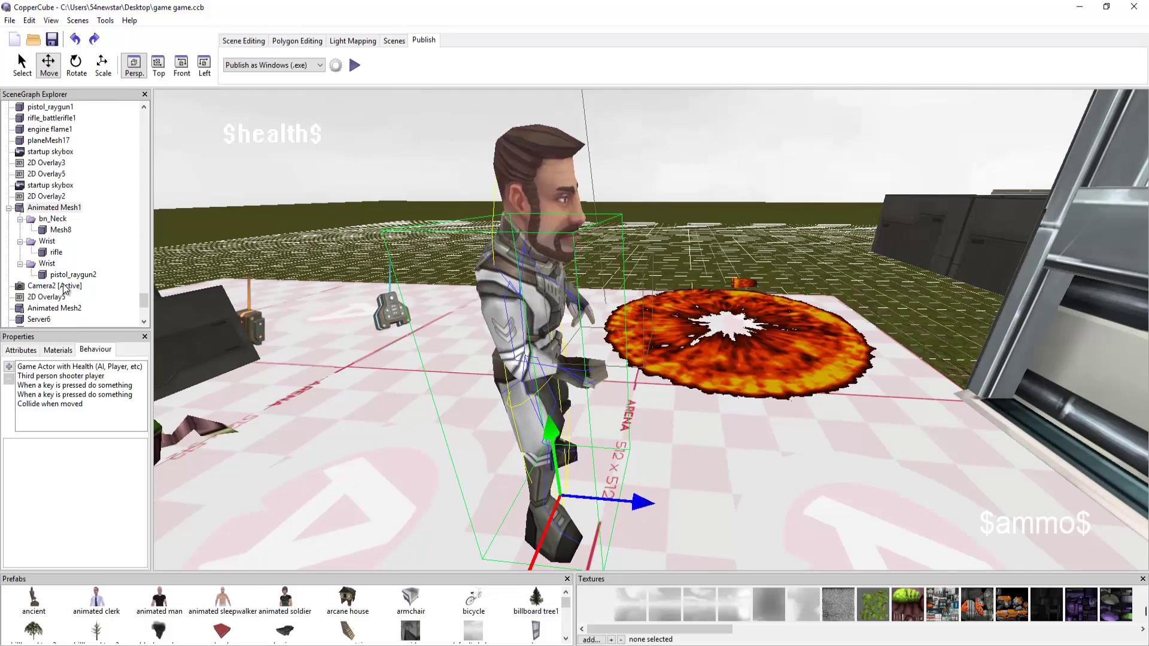
right_click(58, 210)
mouse_move(119, 243)
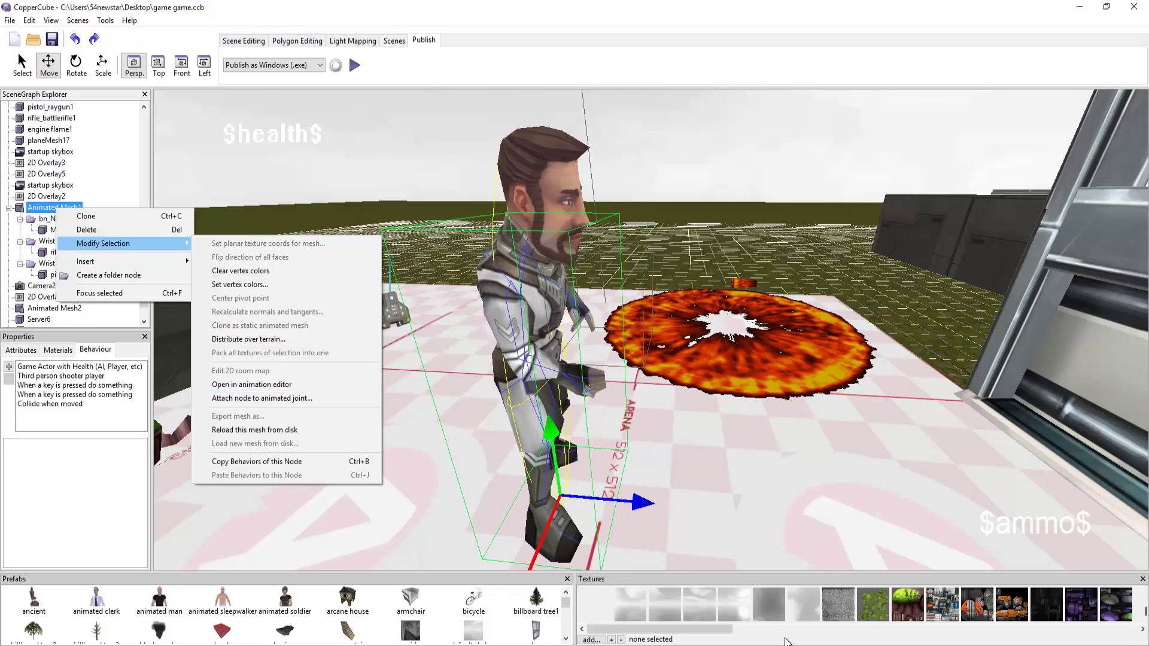
click(706, 489)
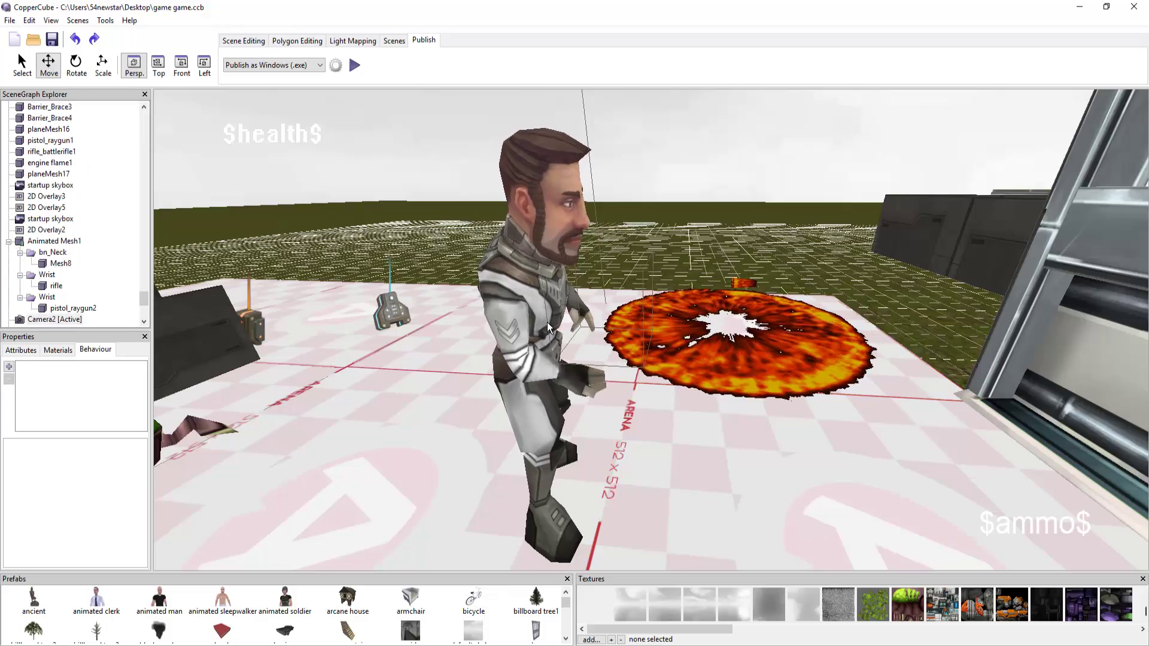
- Reselect the player character and examine its hands and torso up close from the front
click(549, 327)
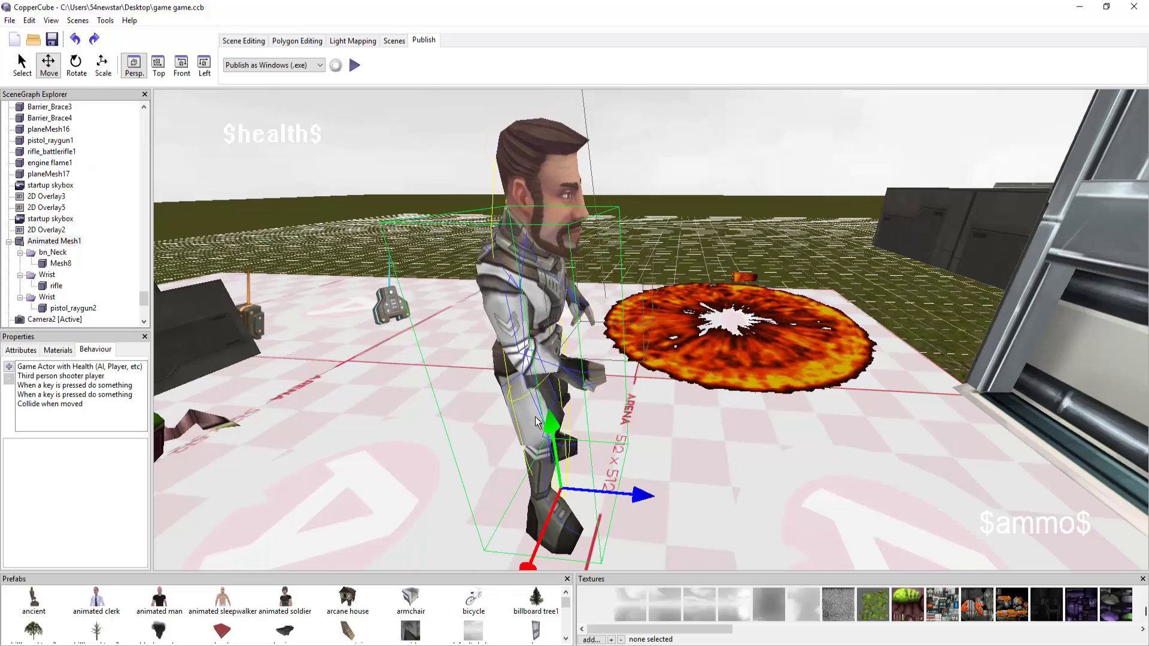
scroll(535, 421, up, 3)
drag(529, 410, 483, 390)
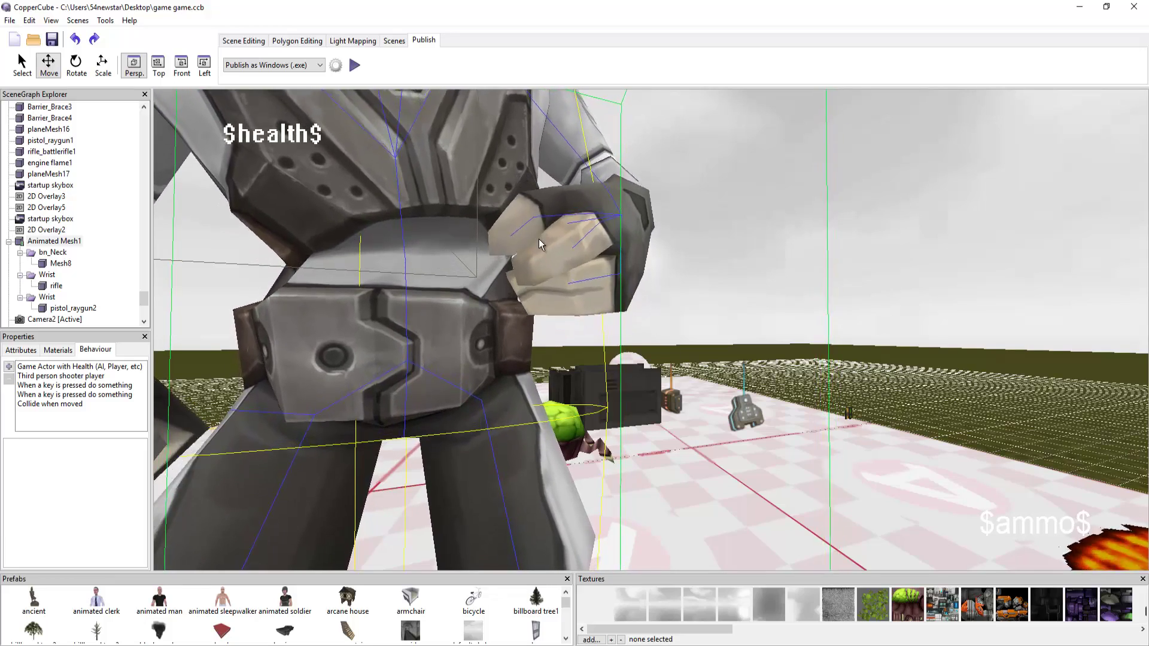
right_drag(779, 233, 600, 297)
- Select the Mesh8, first Wrist and bn_Neck nodes in turn to locate each attachment on the character's body
click(55, 264)
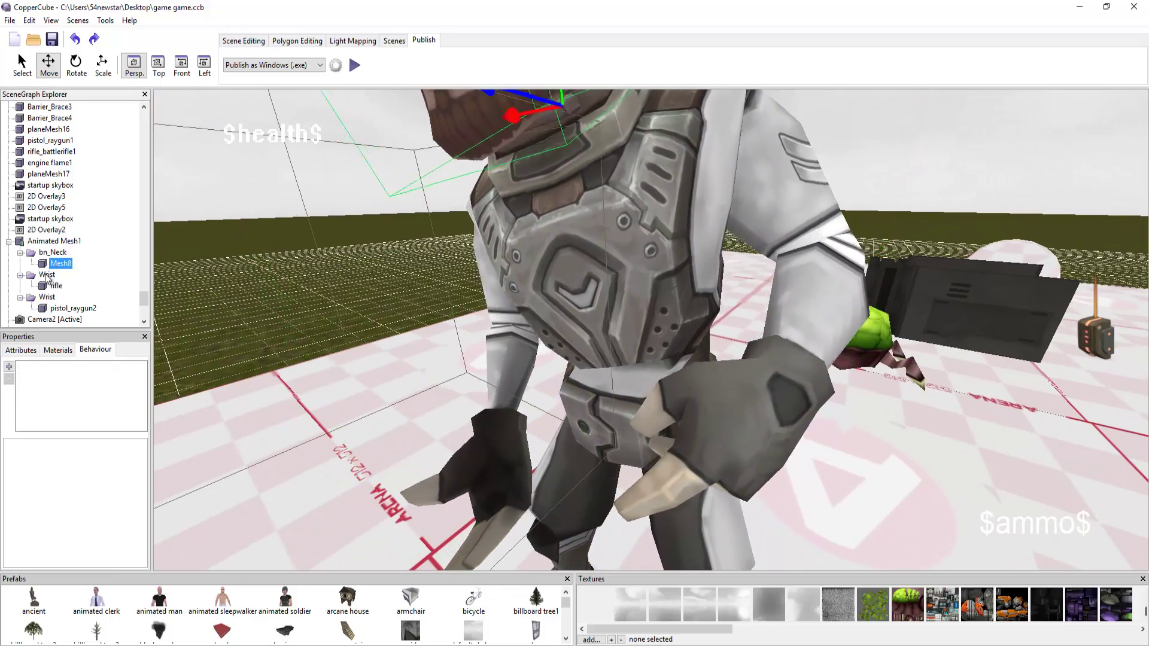
click(45, 276)
middle_drag(527, 314, 541, 303)
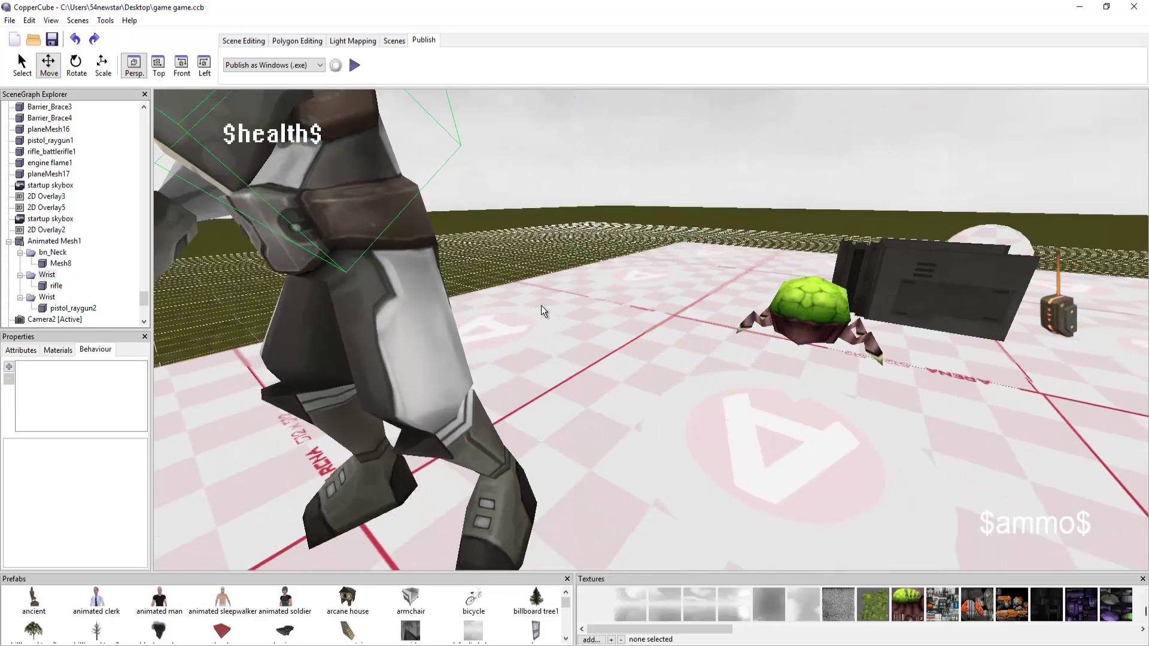
right_drag(541, 303, 528, 289)
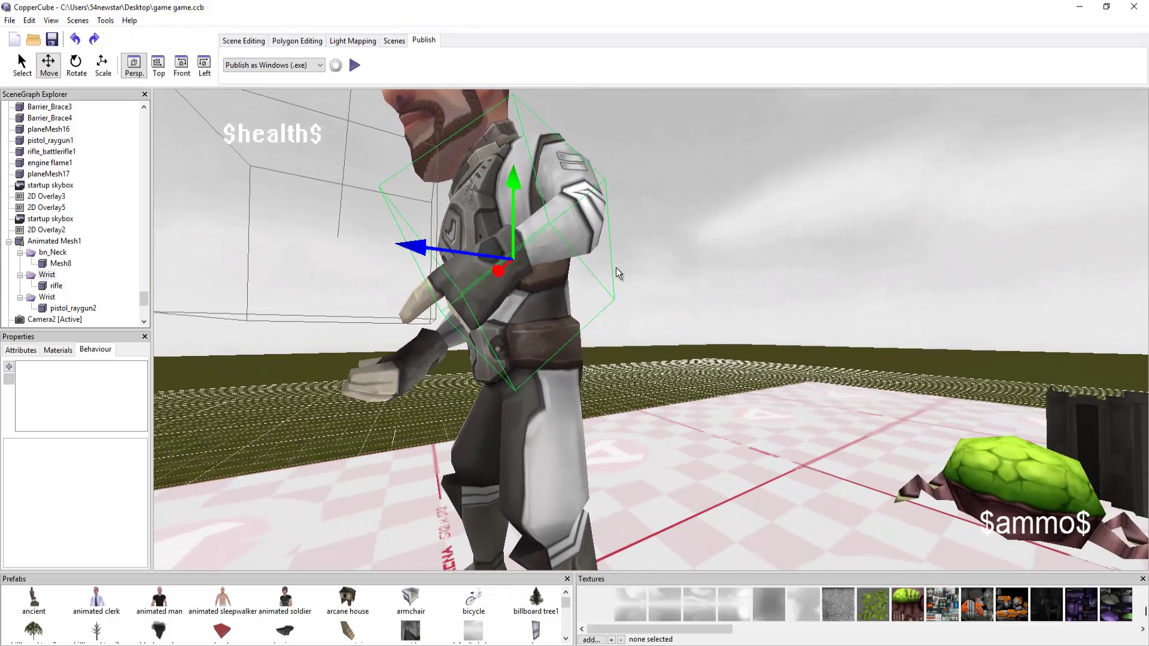
right_drag(676, 283, 802, 326)
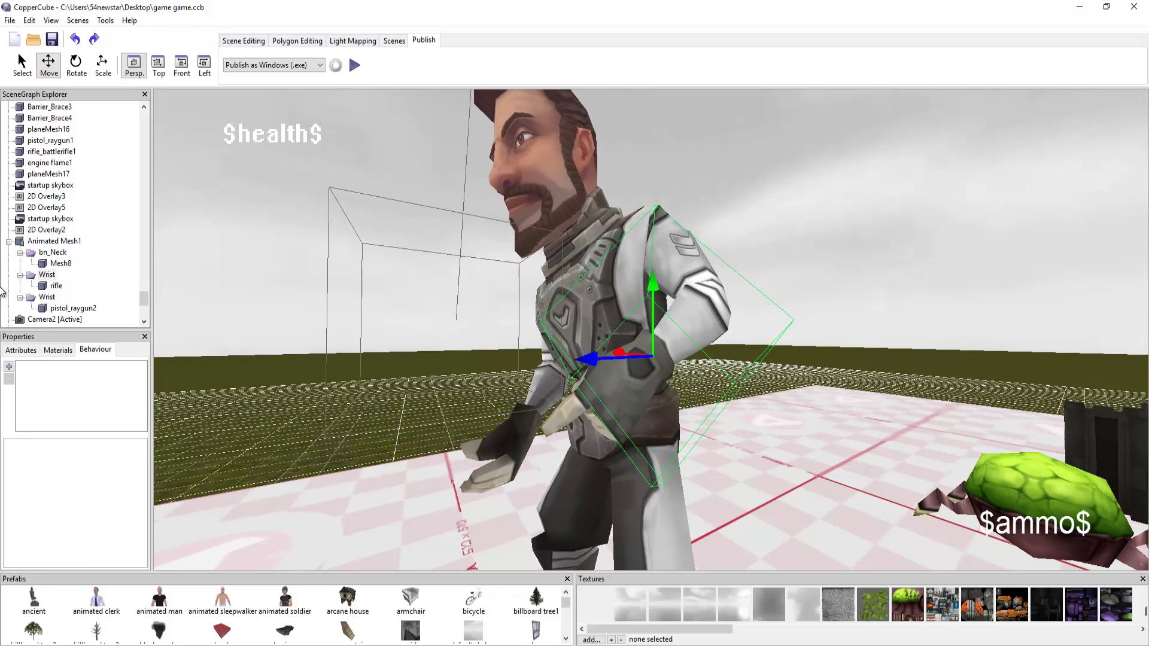
click(63, 254)
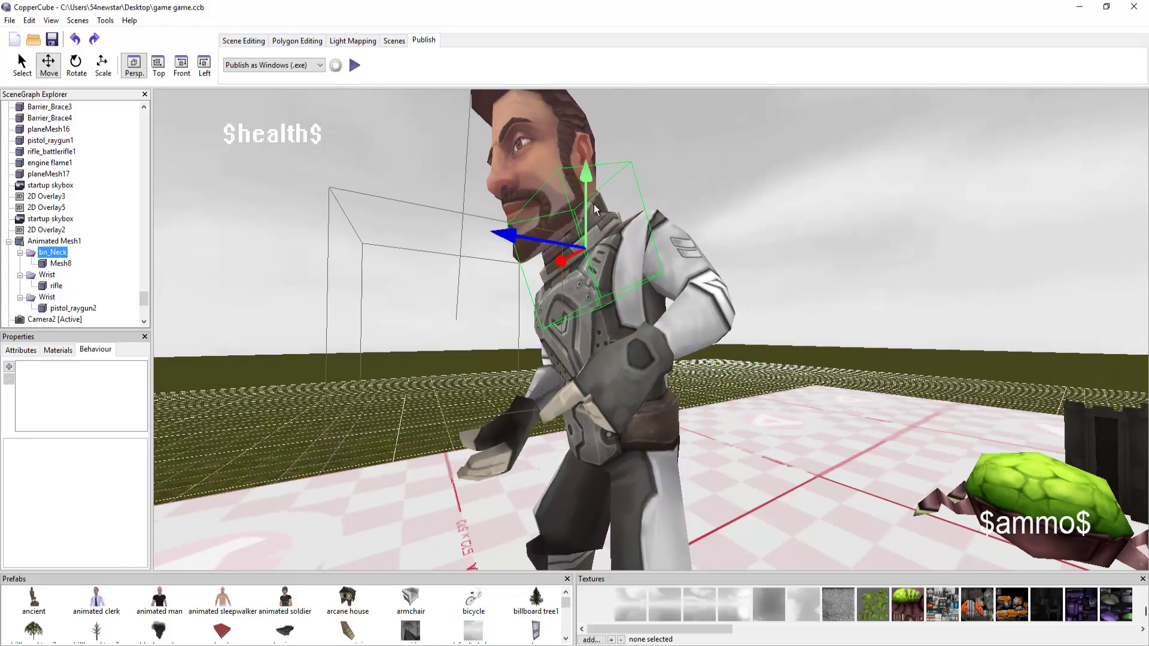
- Select Animated Mesh1 and orbit around the whole character to view its skeleton and wrist area
click(54, 241)
scroll(707, 483, up, 2)
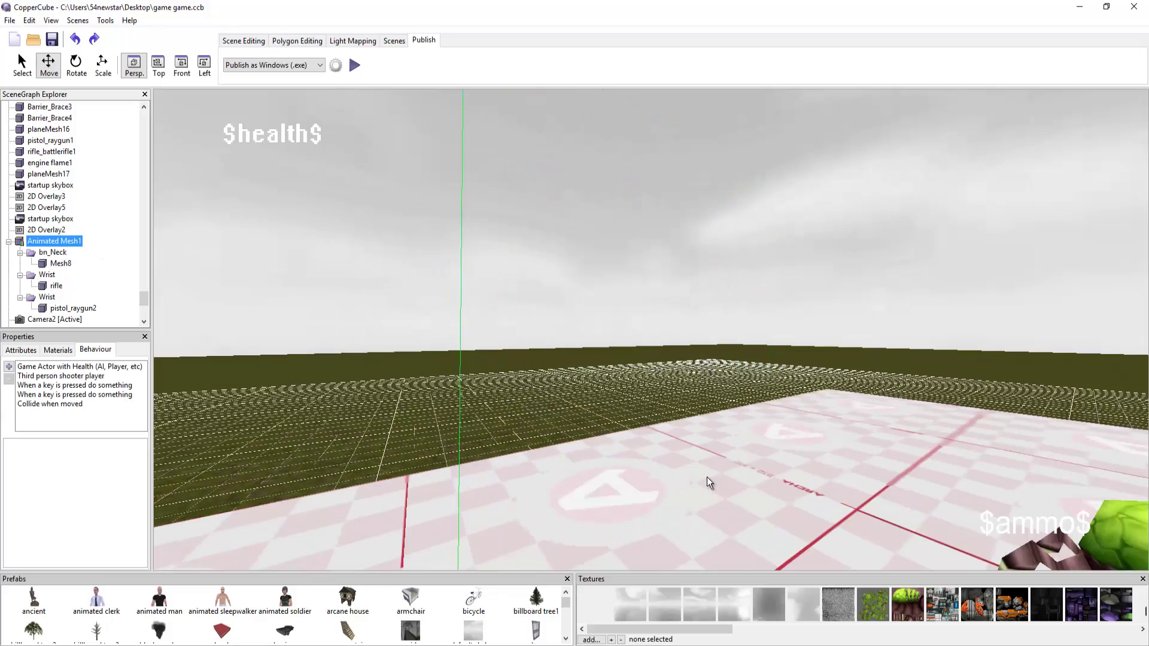
right_drag(706, 477, 631, 465)
drag(632, 468, 788, 409)
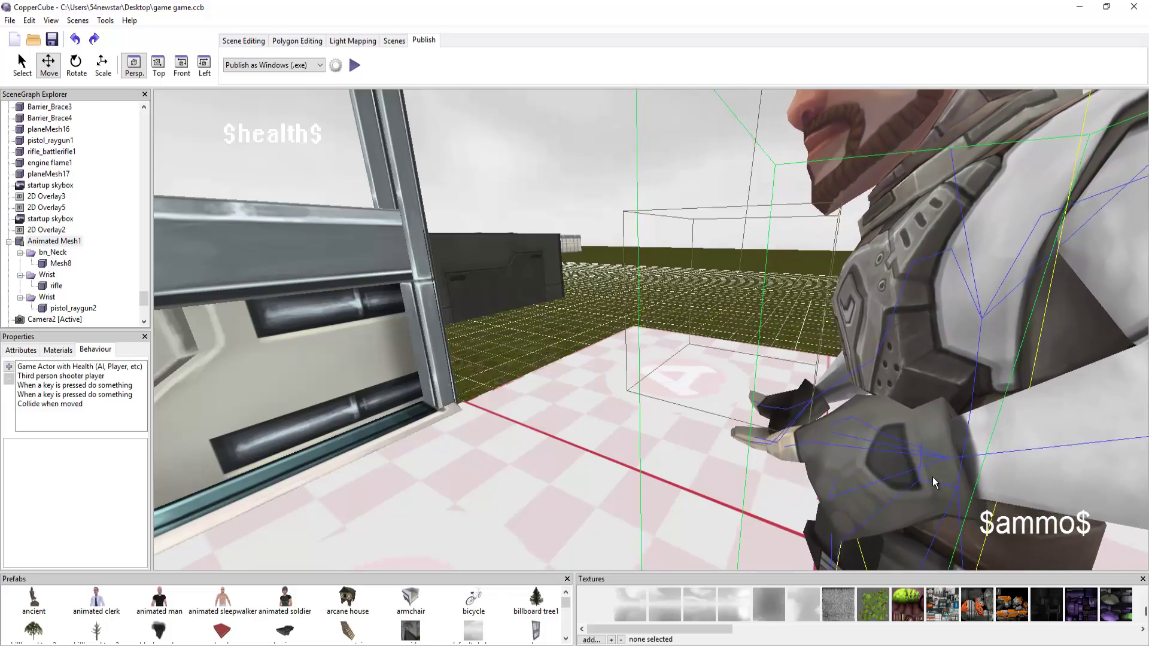
drag(752, 404, 590, 347)
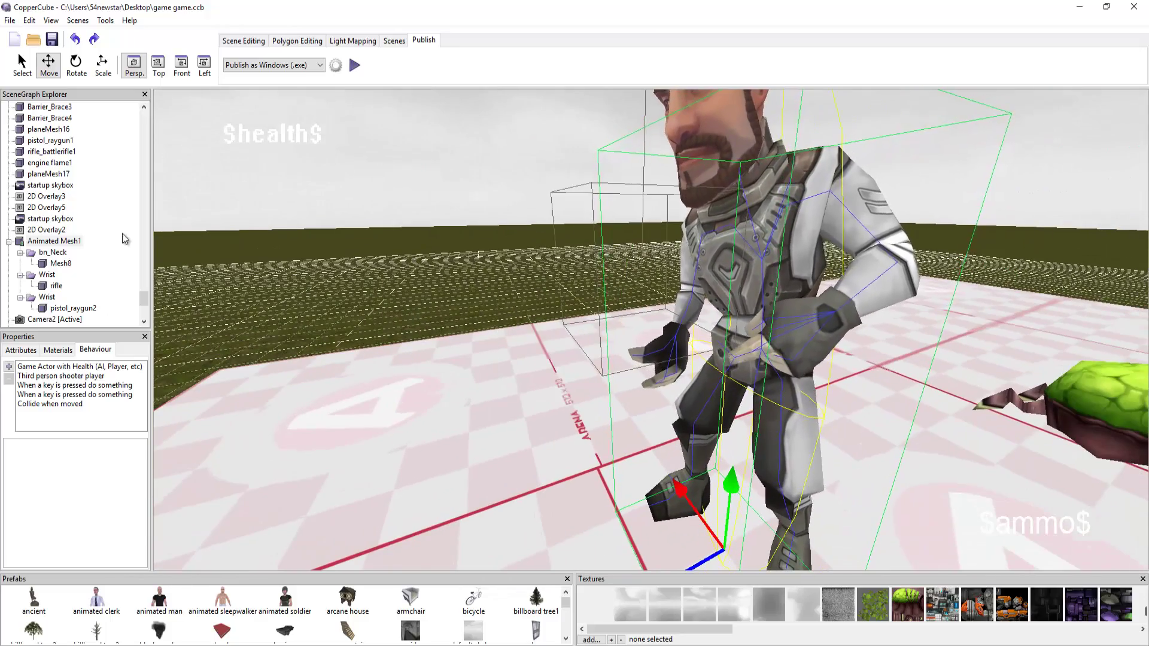
- Select the Mesh8, rifle and pistol_raygun2 nodes in turn to see where each attachment sits on the character
click(60, 263)
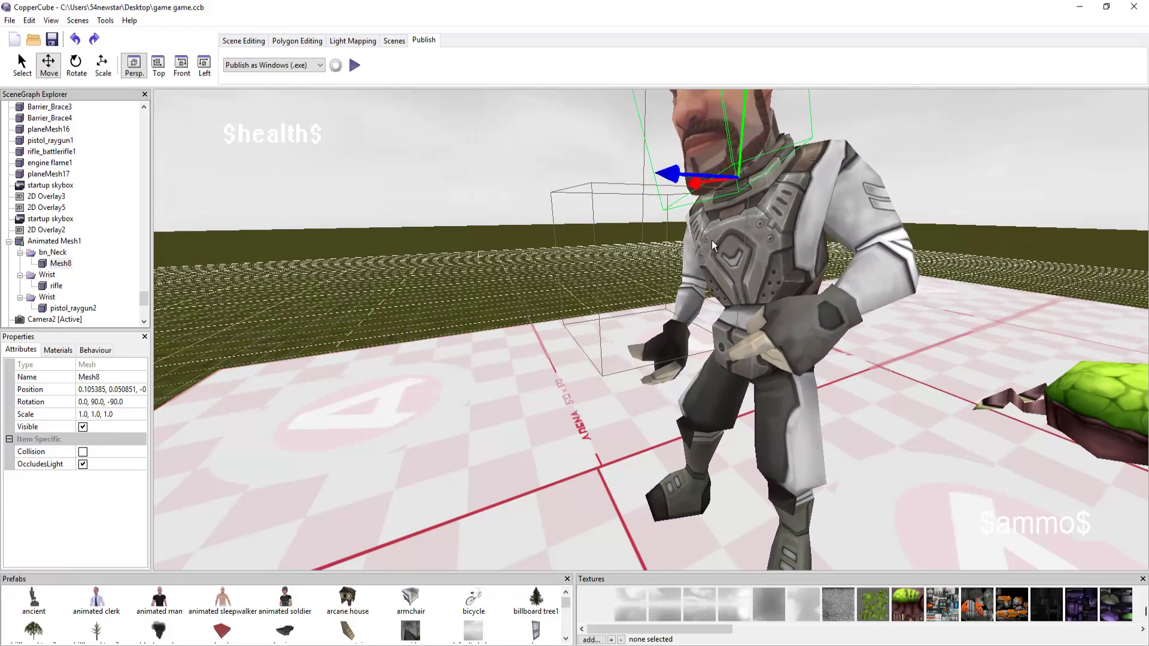
click(54, 286)
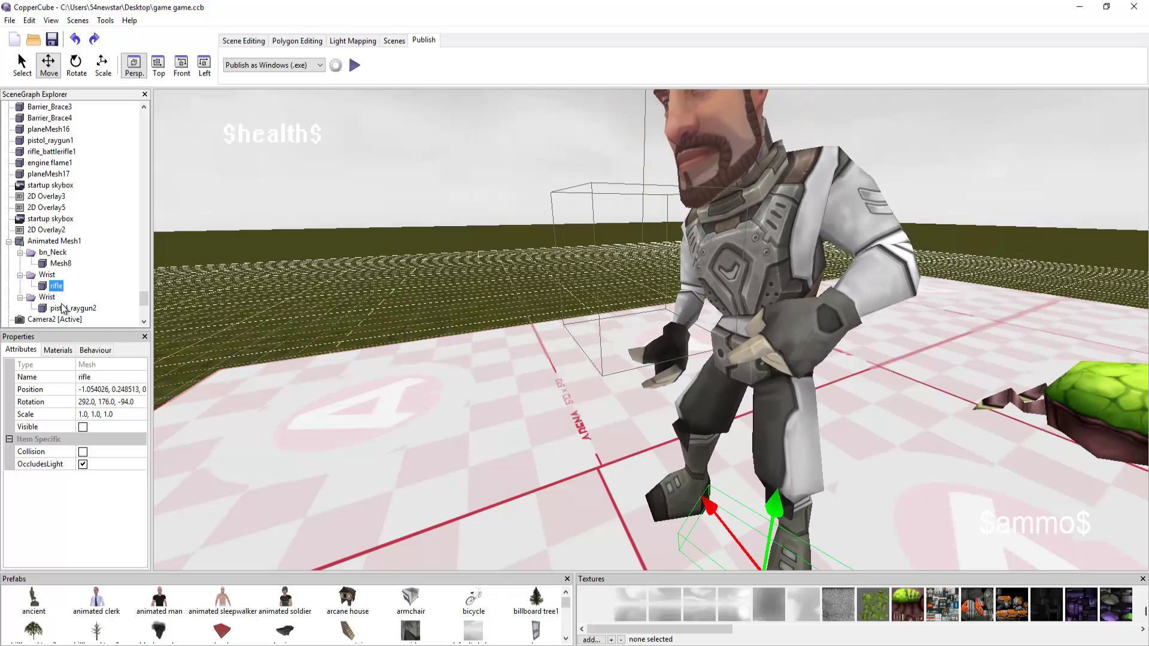
click(62, 308)
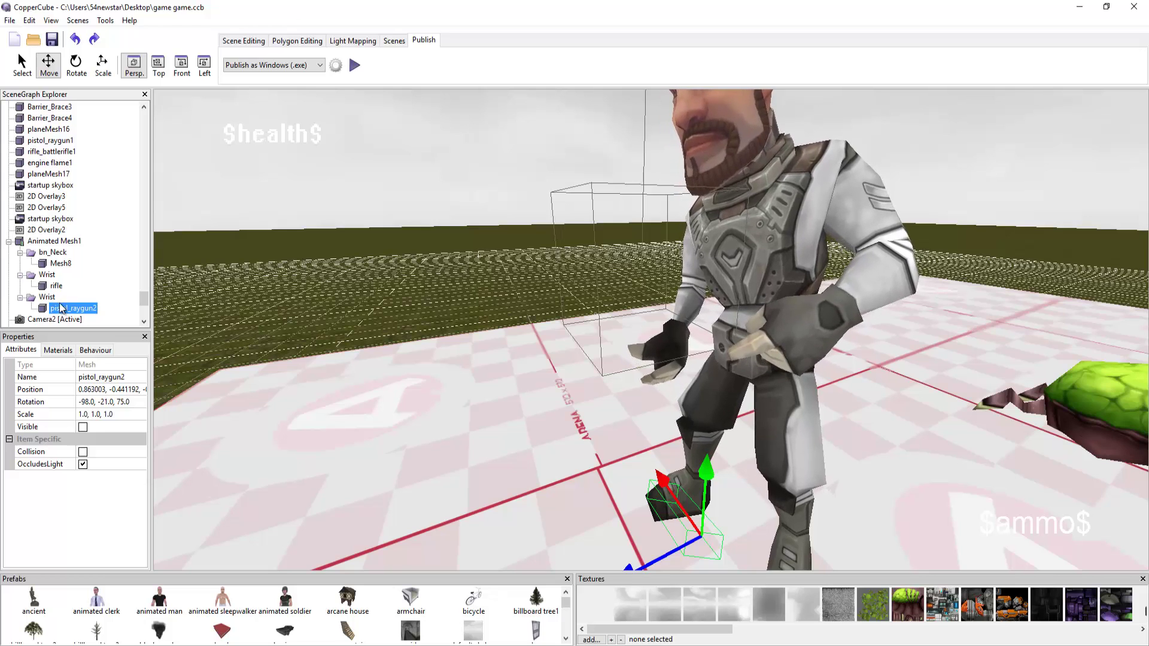
- Toggle the rifle node's visibility on and off to check how it sits in the character's hand
click(56, 287)
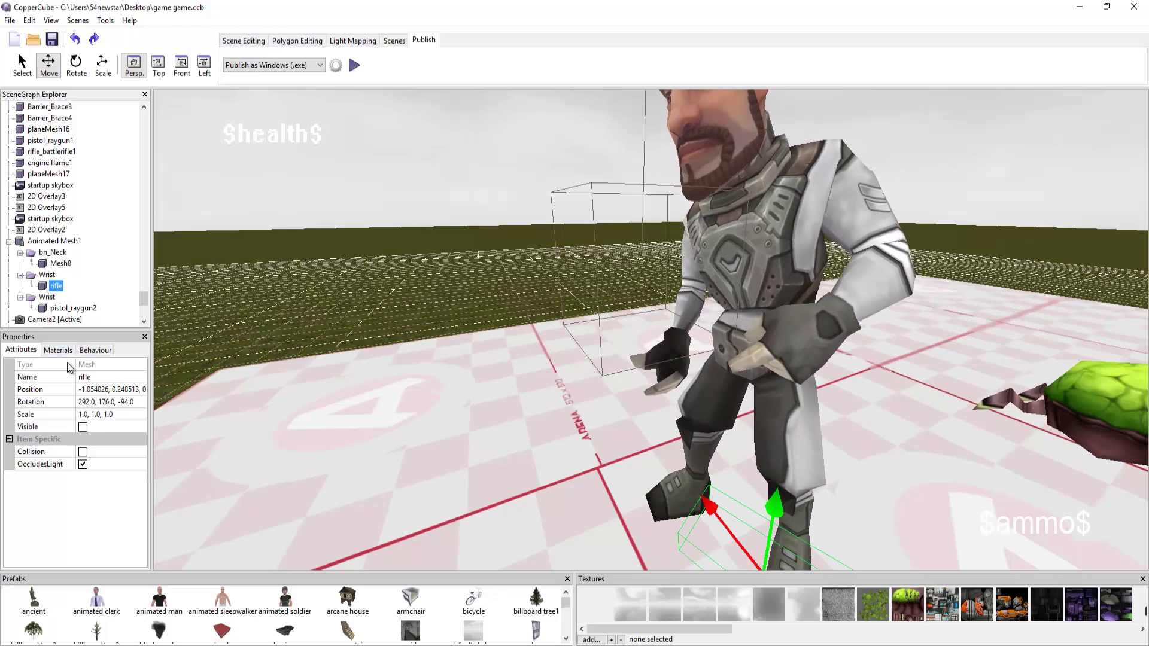
click(82, 427)
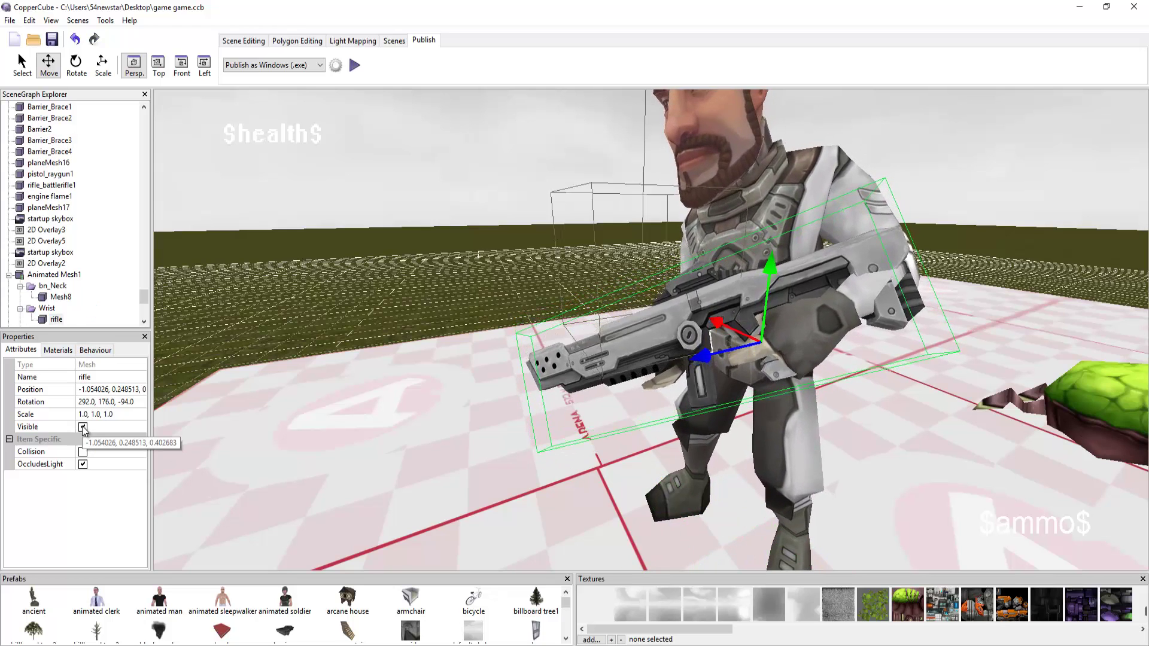
click(82, 427)
scroll(43, 323, up, 1)
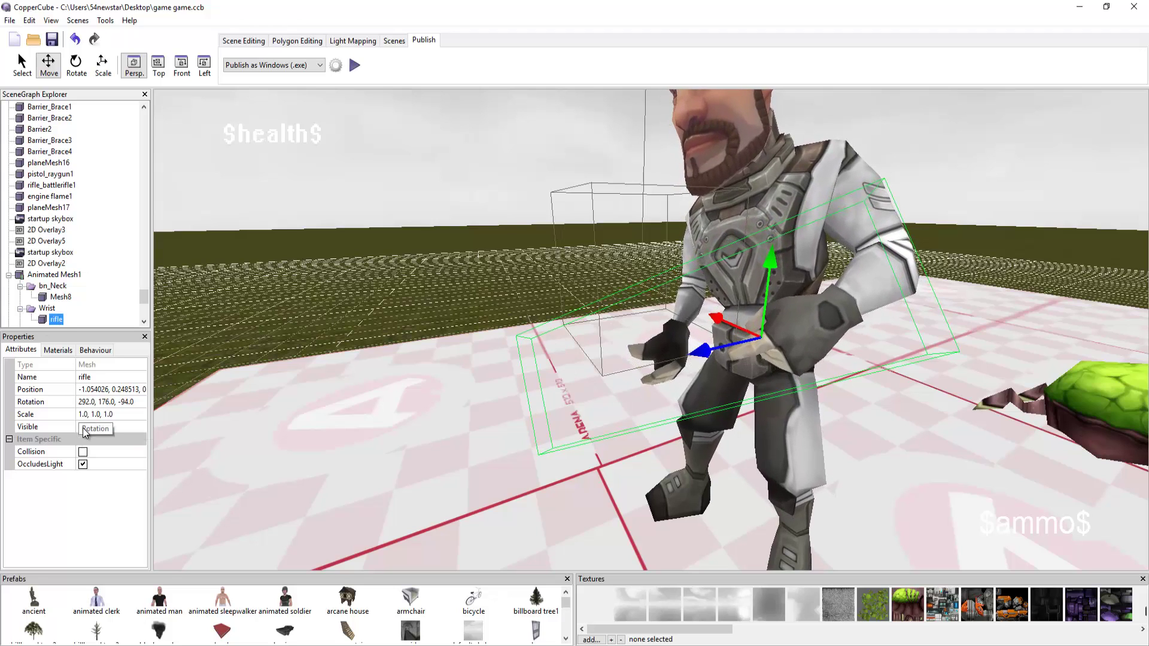
click(83, 428)
click(84, 428)
- Make pistol_raygun2 visible and examine it up close in the character's hand
click(60, 297)
scroll(68, 309, down, 1)
click(68, 309)
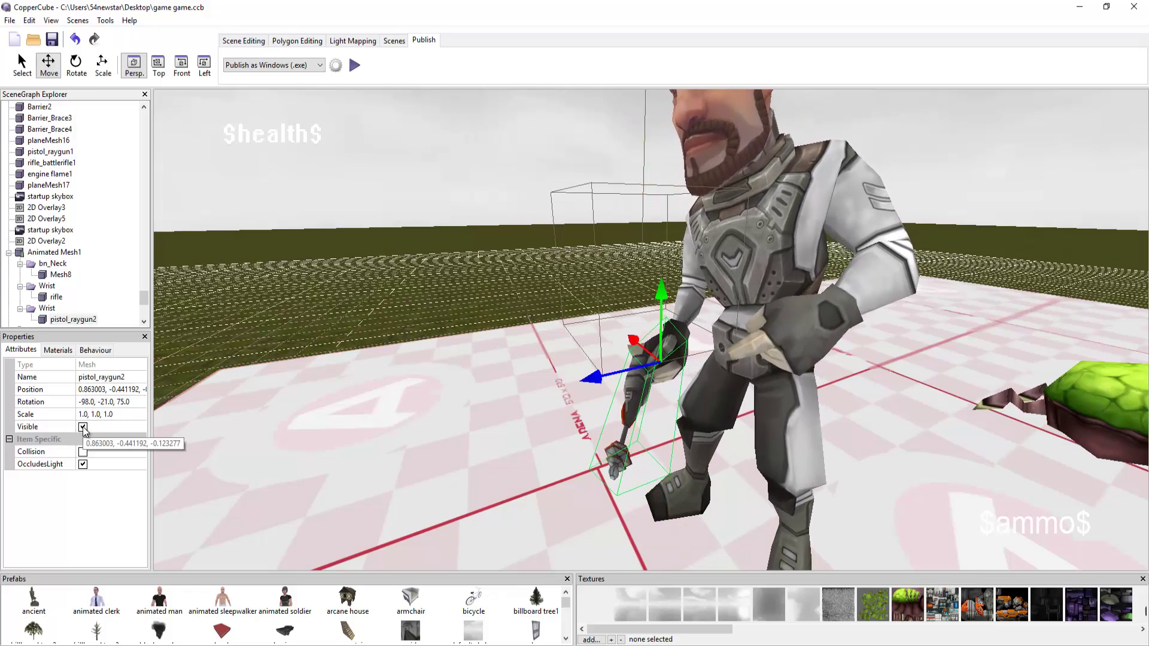
scroll(433, 366, up, 3)
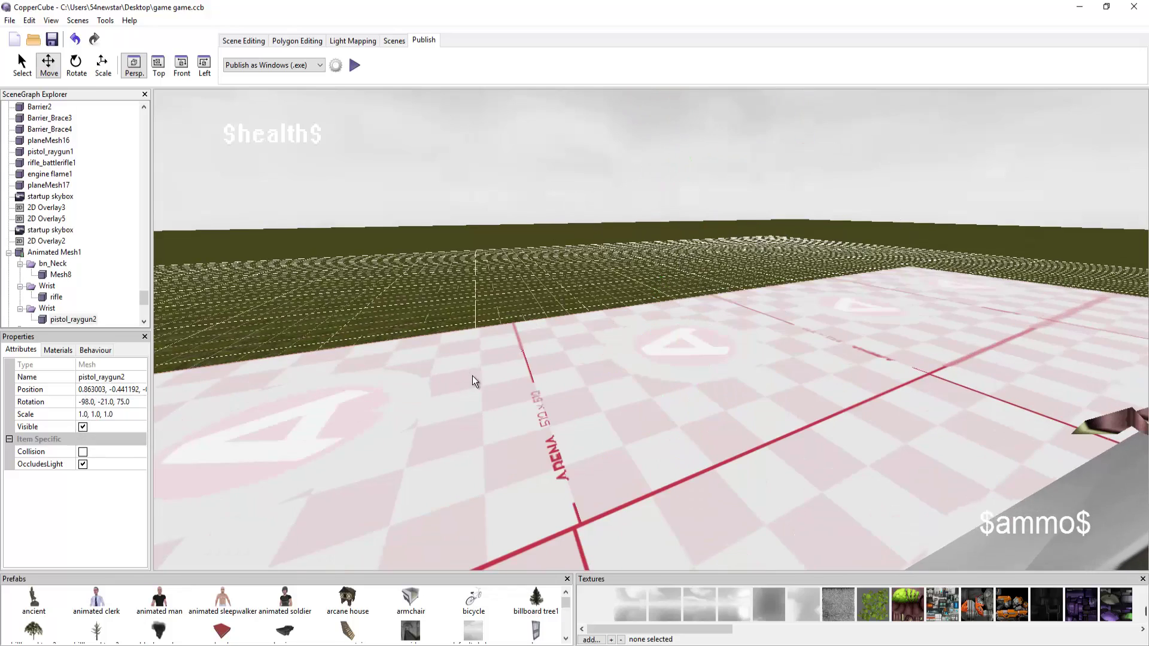
scroll(475, 378, down, 3)
drag(476, 378, 652, 391)
scroll(652, 392, up, 2)
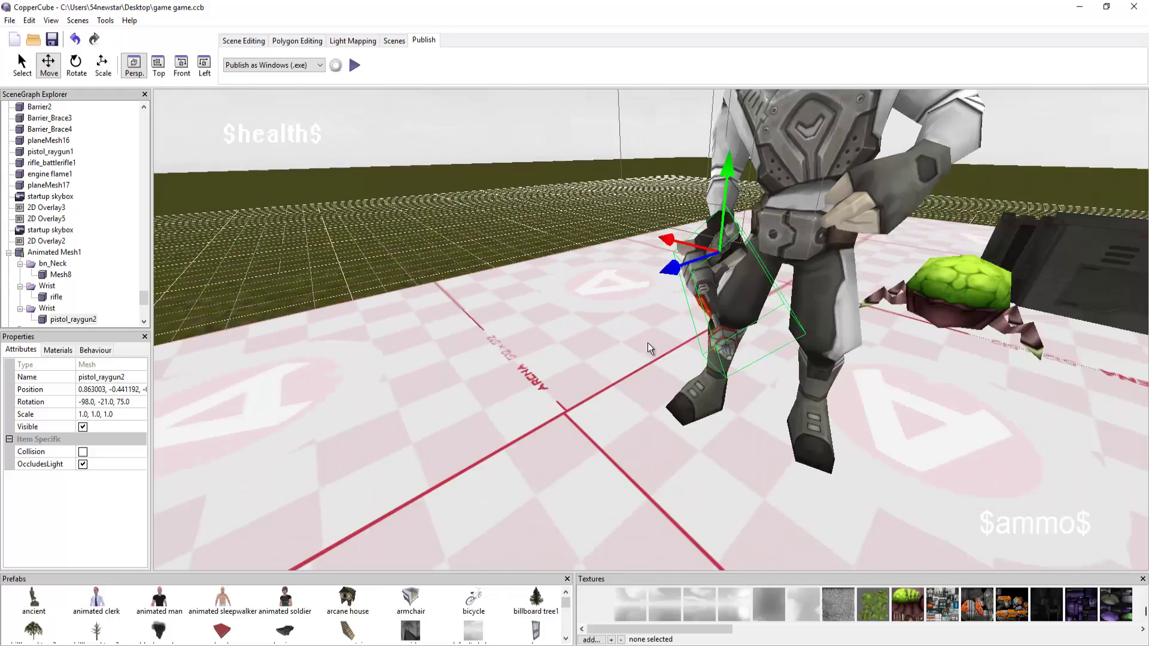
scroll(647, 343, up, 4)
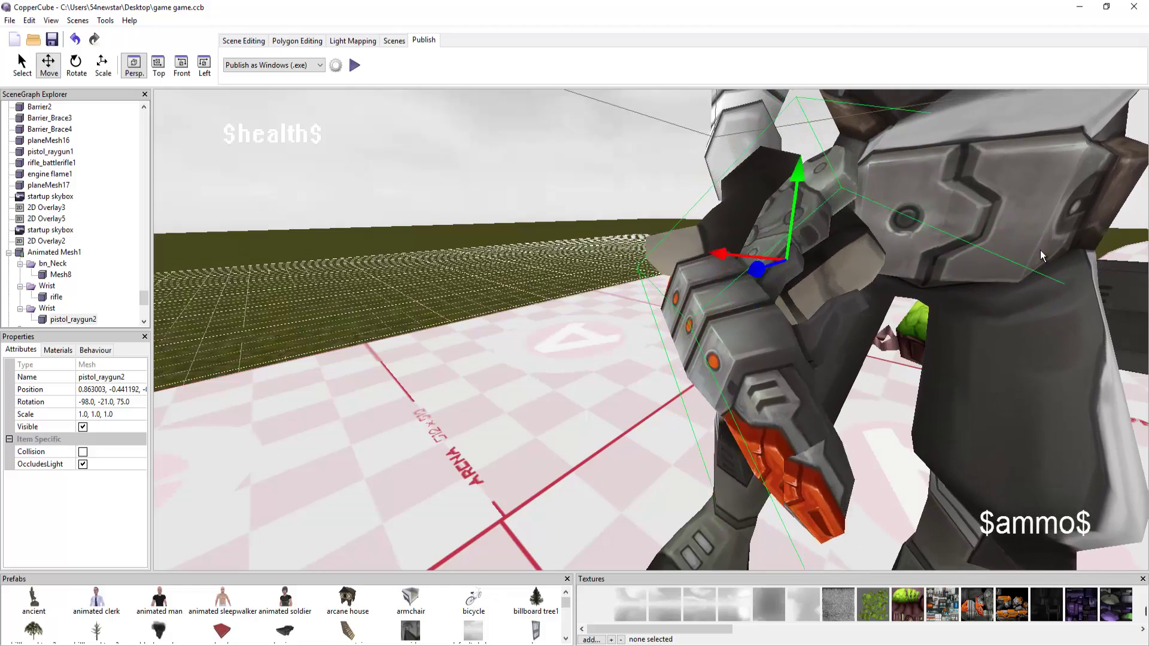
- Check the pistol's parent Wrist node, hide pistol_raygun2, and bring the whole character back into view
click(51, 309)
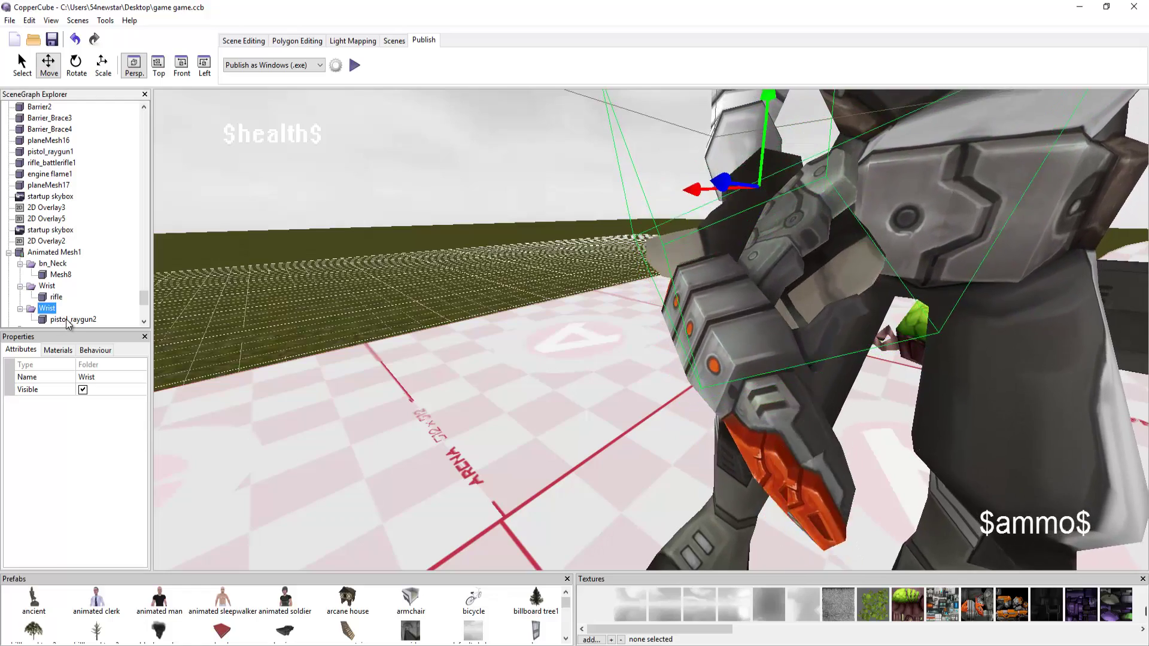
click(68, 321)
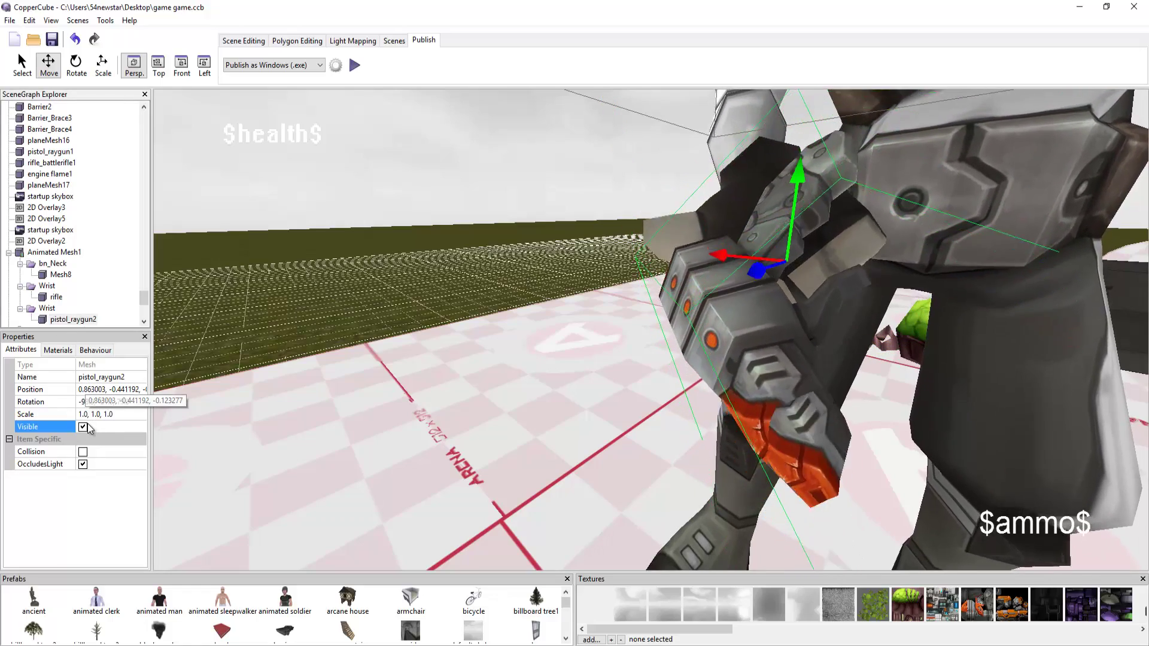
click(84, 427)
scroll(355, 337, down, 5)
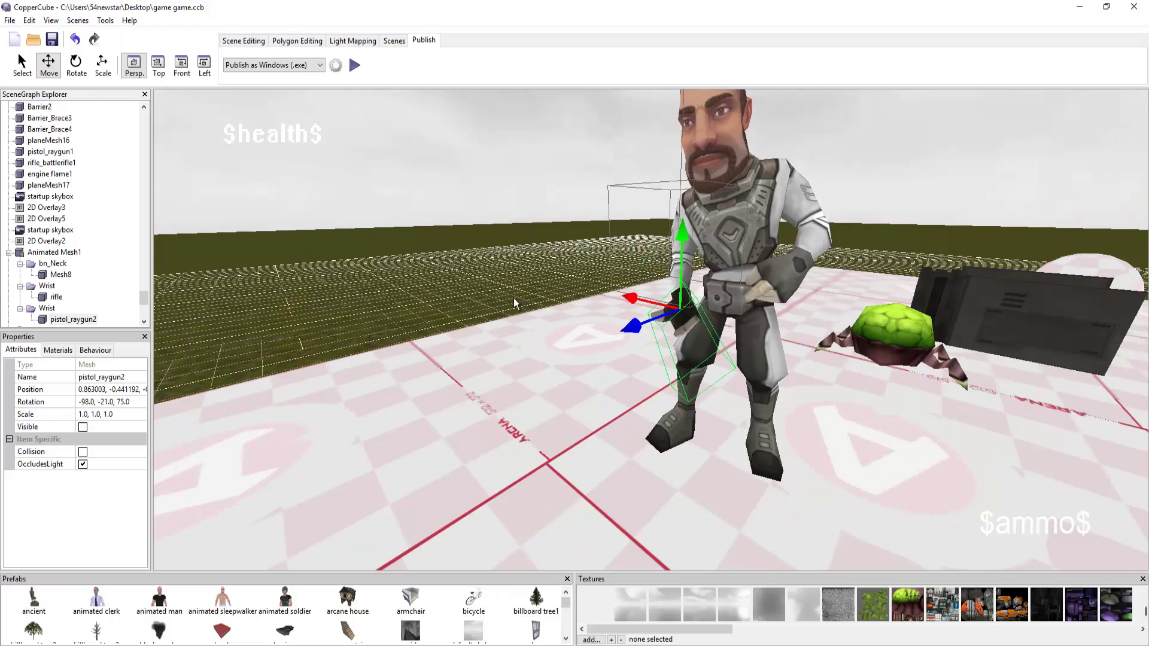
middle_drag(528, 219, 617, 252)
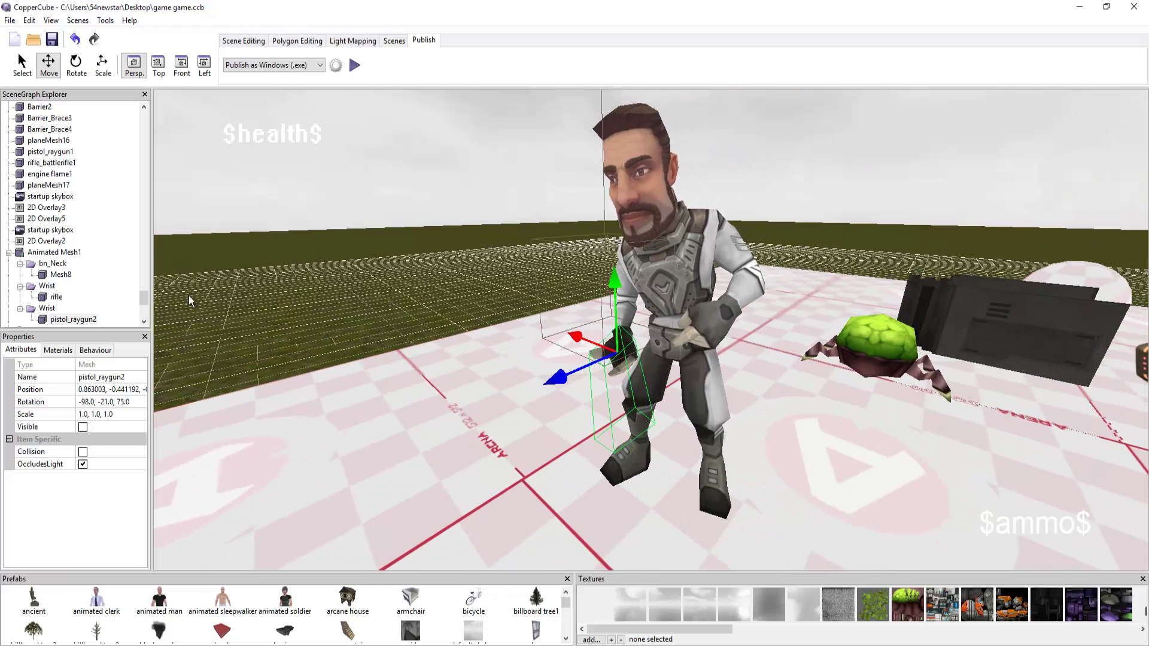
- Select Animated Mesh1 and review its animation setting and the movement speed of its Game Actor with Health behaviour
click(54, 254)
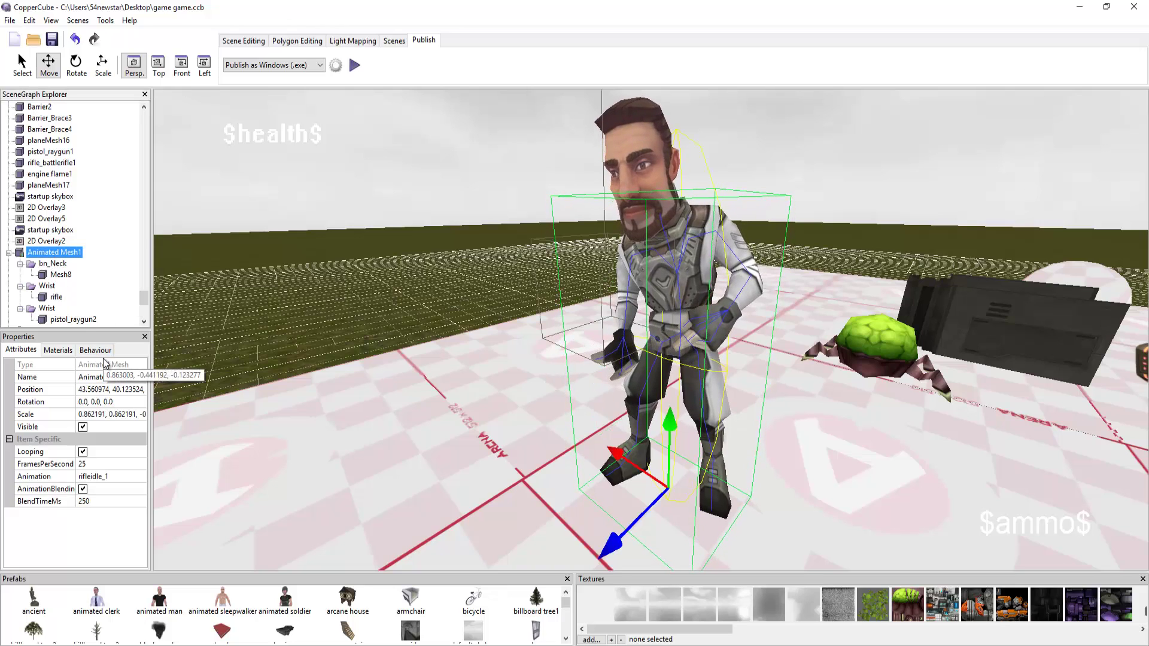
click(125, 480)
click(121, 537)
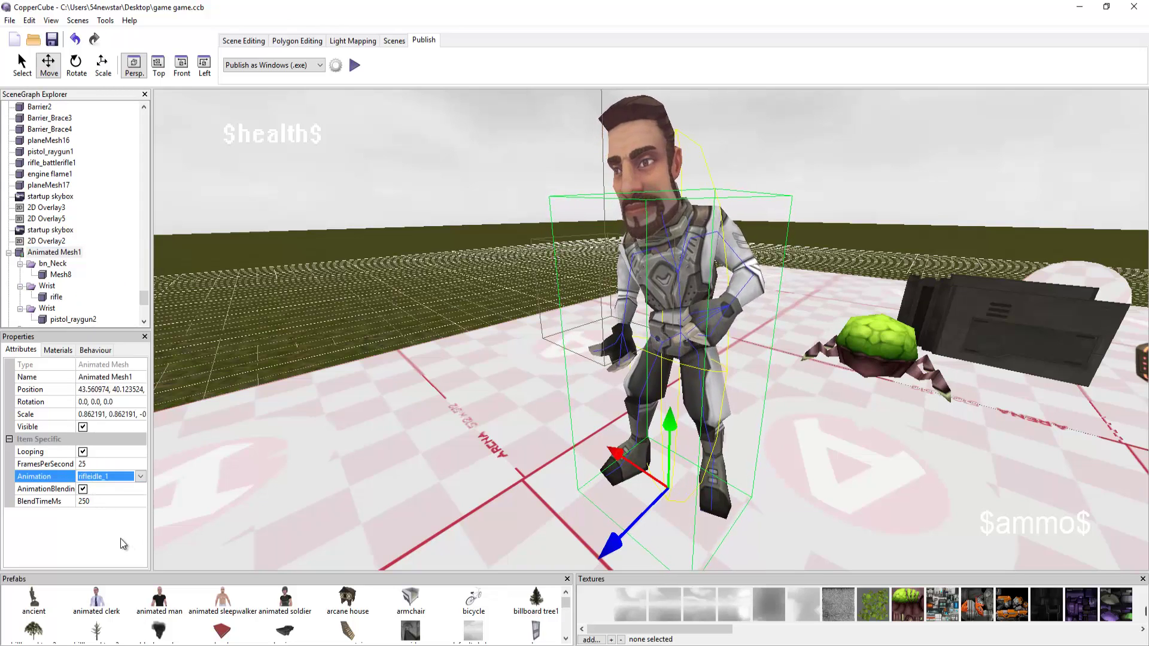
click(104, 353)
click(81, 369)
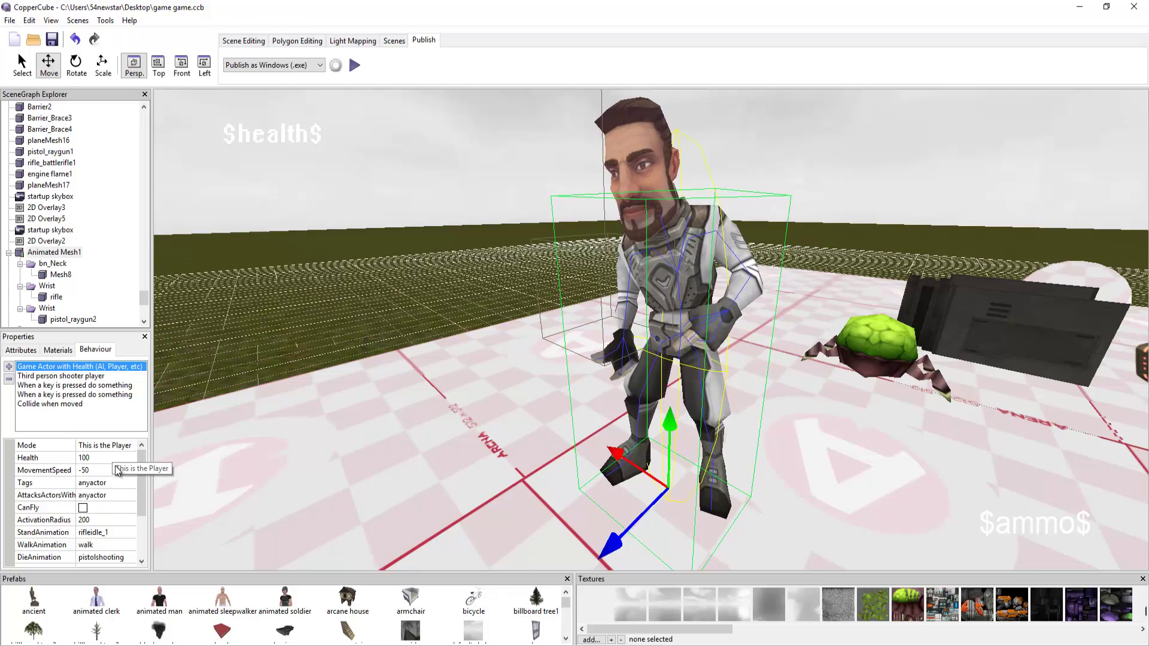
click(94, 470)
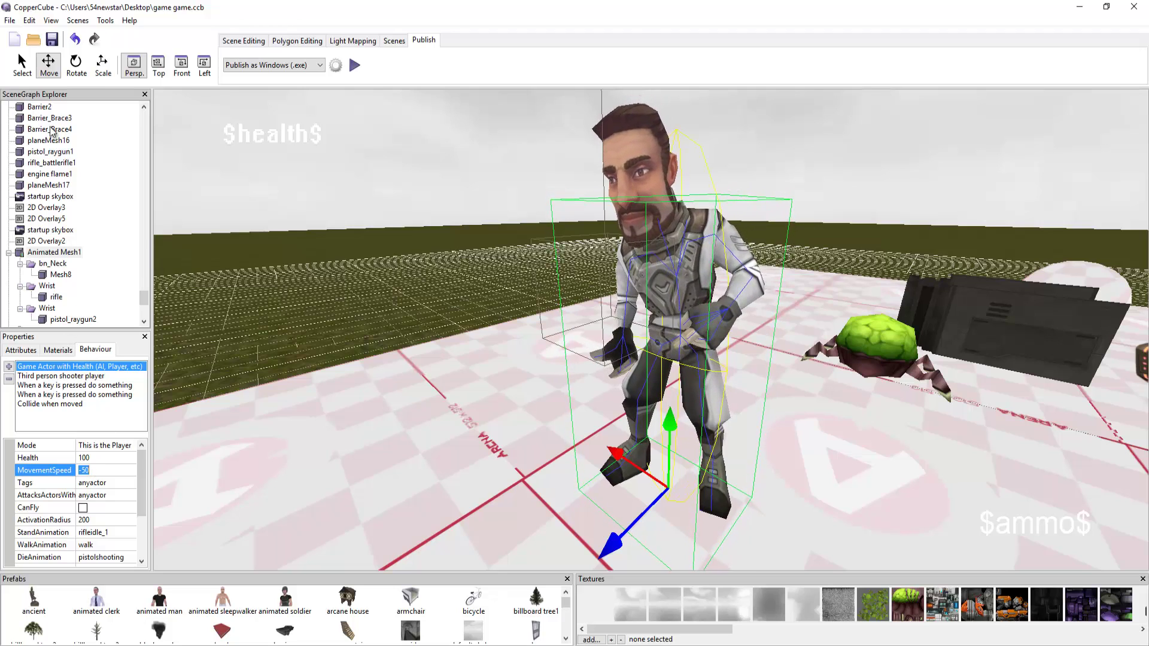
- Try to scale the player character along the blue axis with the Scale tool
click(103, 65)
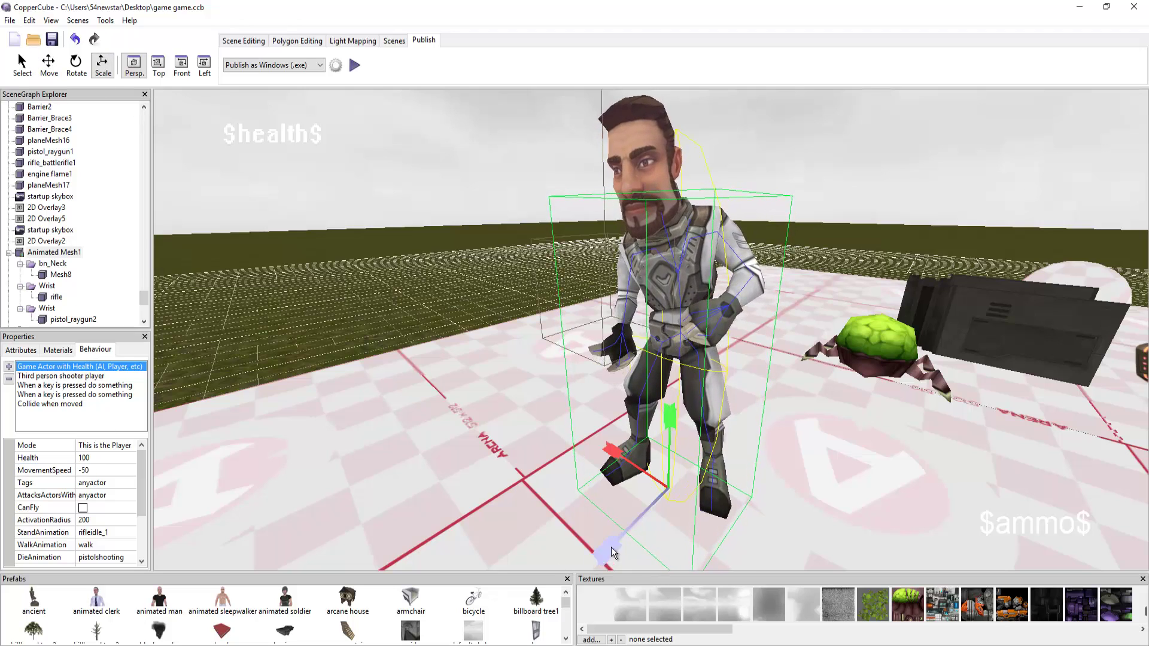
drag(614, 544, 654, 512)
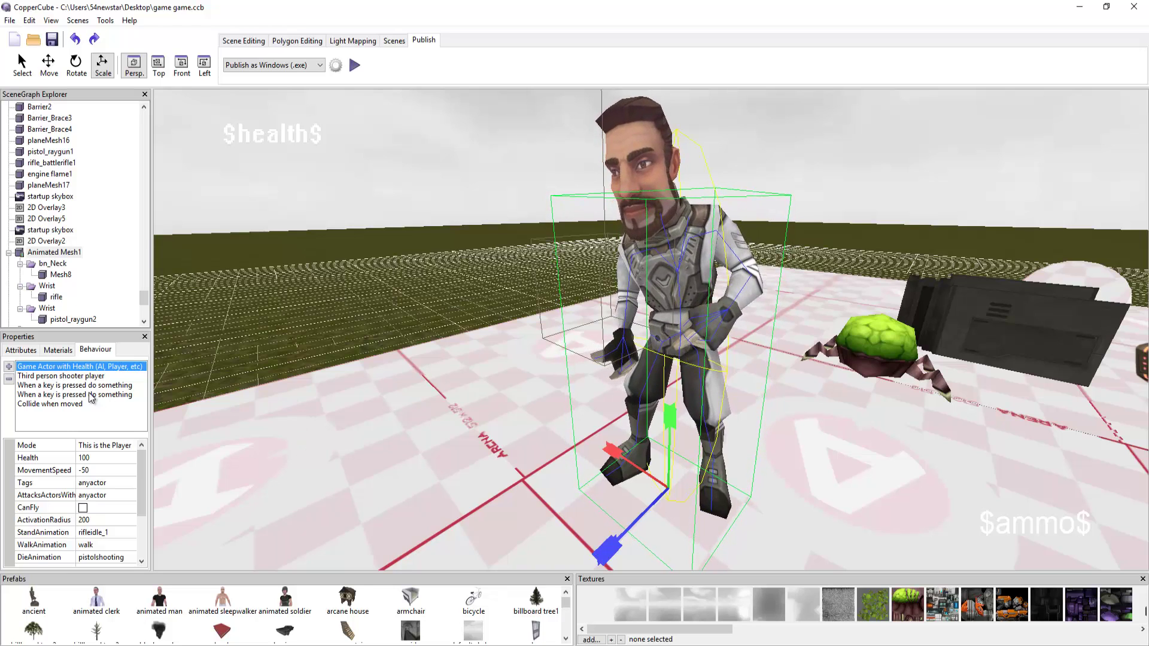
- Review the Third person shooter player behaviour's properties and locate it among the scripted behaviours that can be added
click(84, 375)
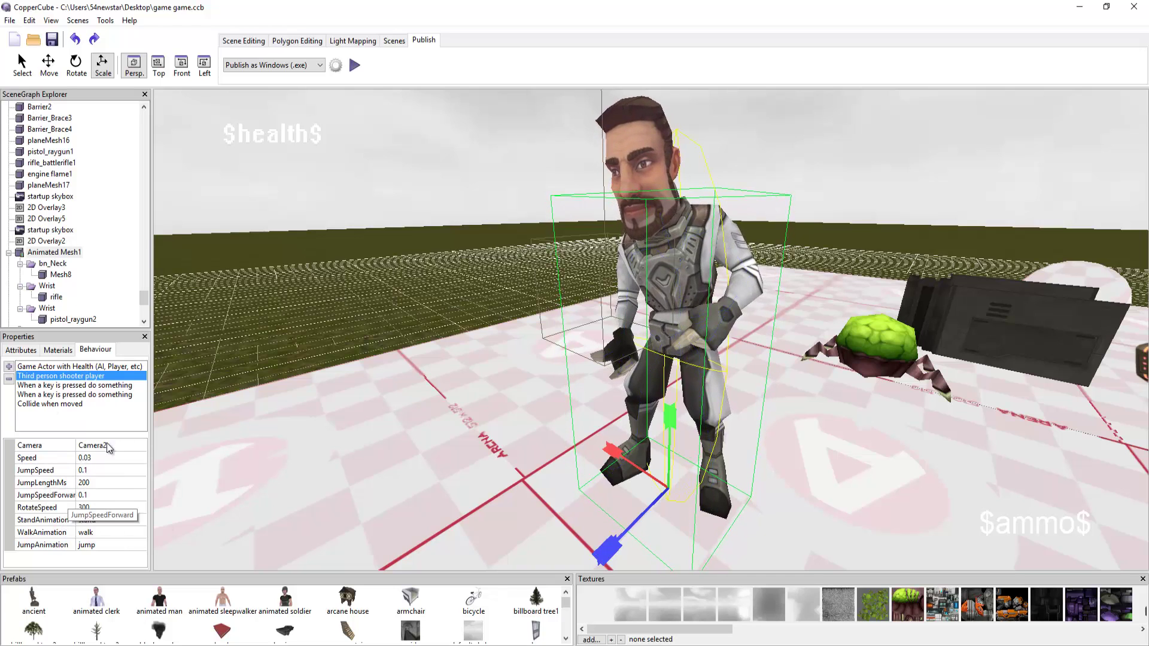
click(9, 366)
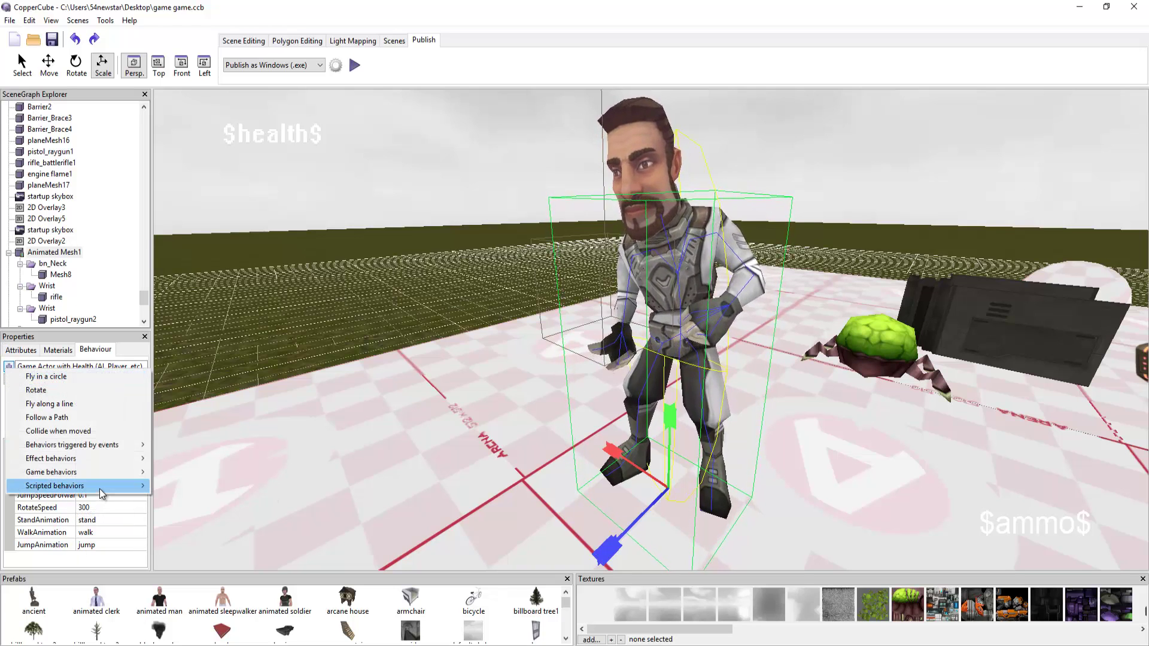
mouse_move(102, 486)
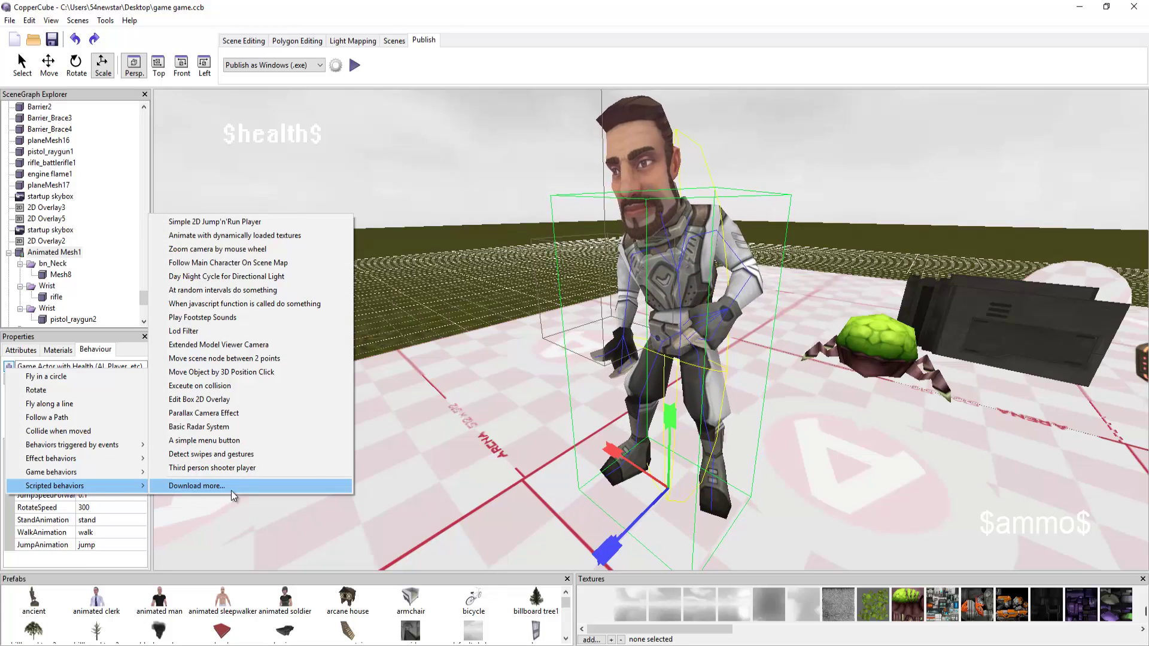
click(213, 468)
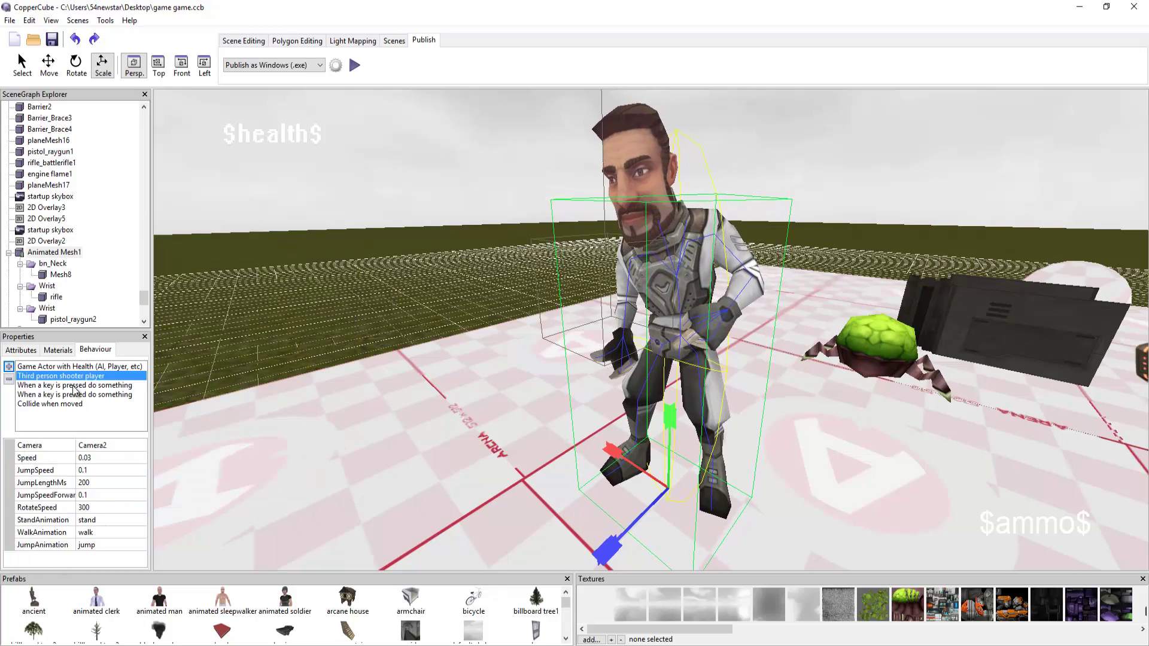
- Review the key 1 behaviour's actions for rifle visibility, pistol_raygun2 visibility and the guntype variable, leaving them as they are
click(73, 386)
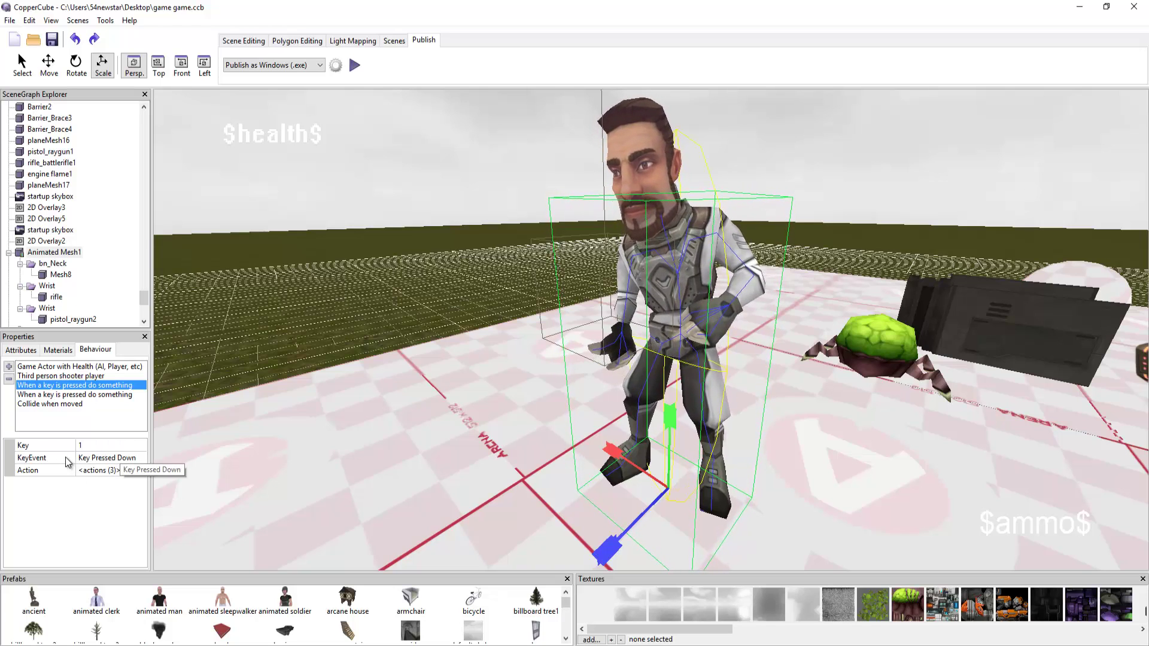
click(102, 471)
click(141, 471)
drag(127, 378, 351, 238)
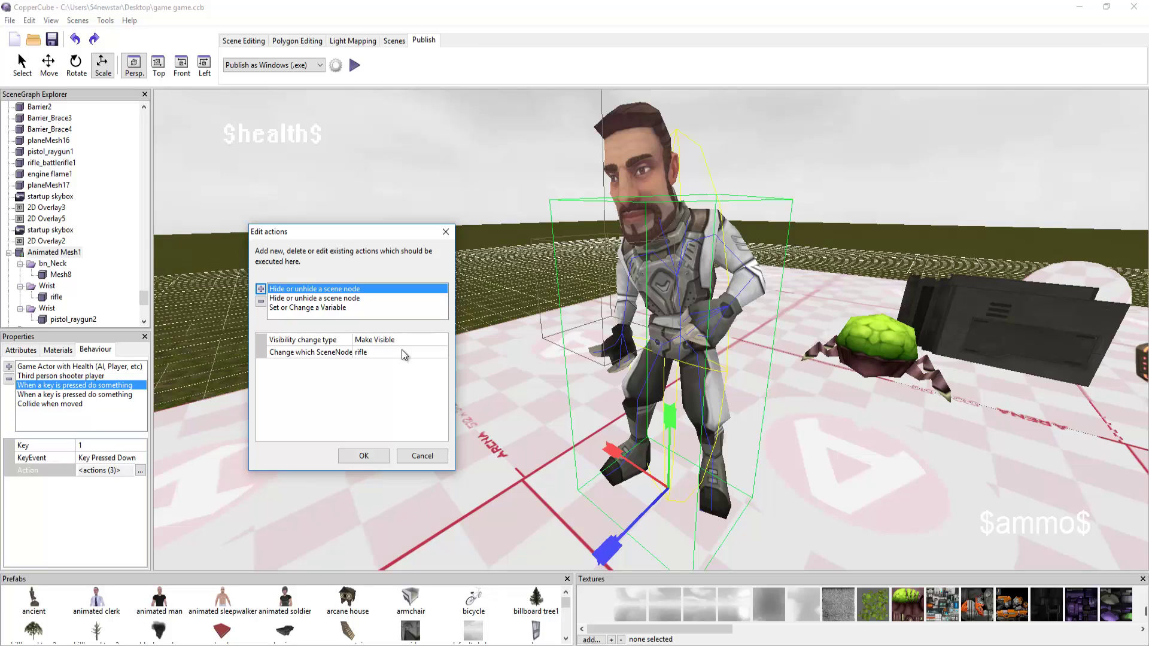
click(352, 299)
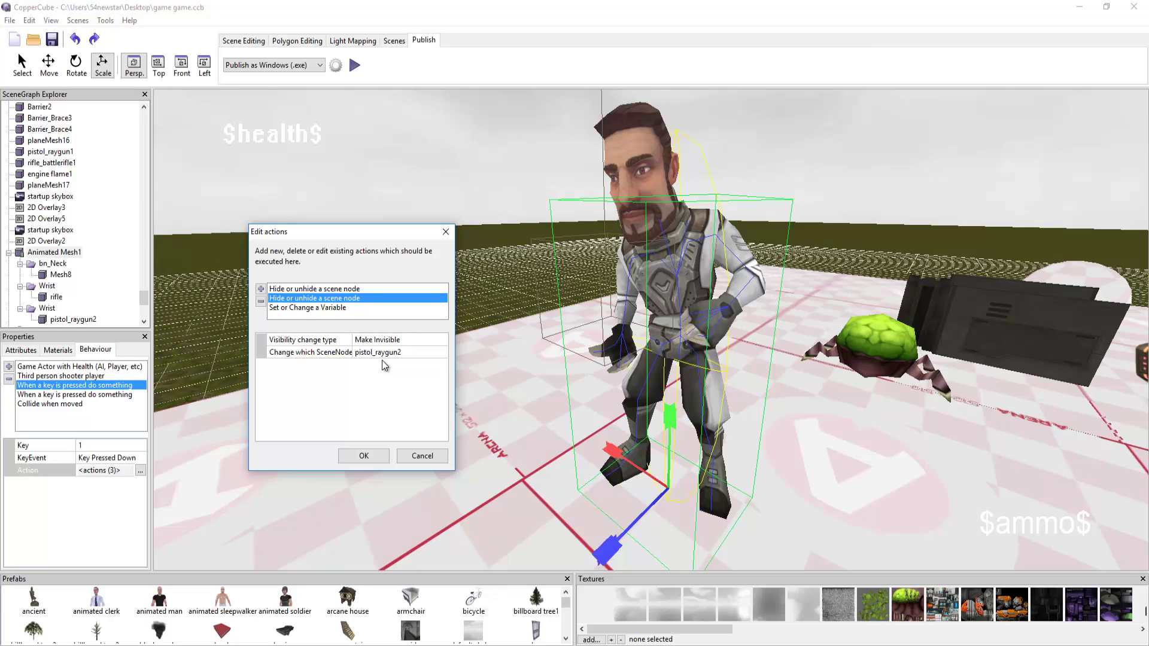
click(317, 308)
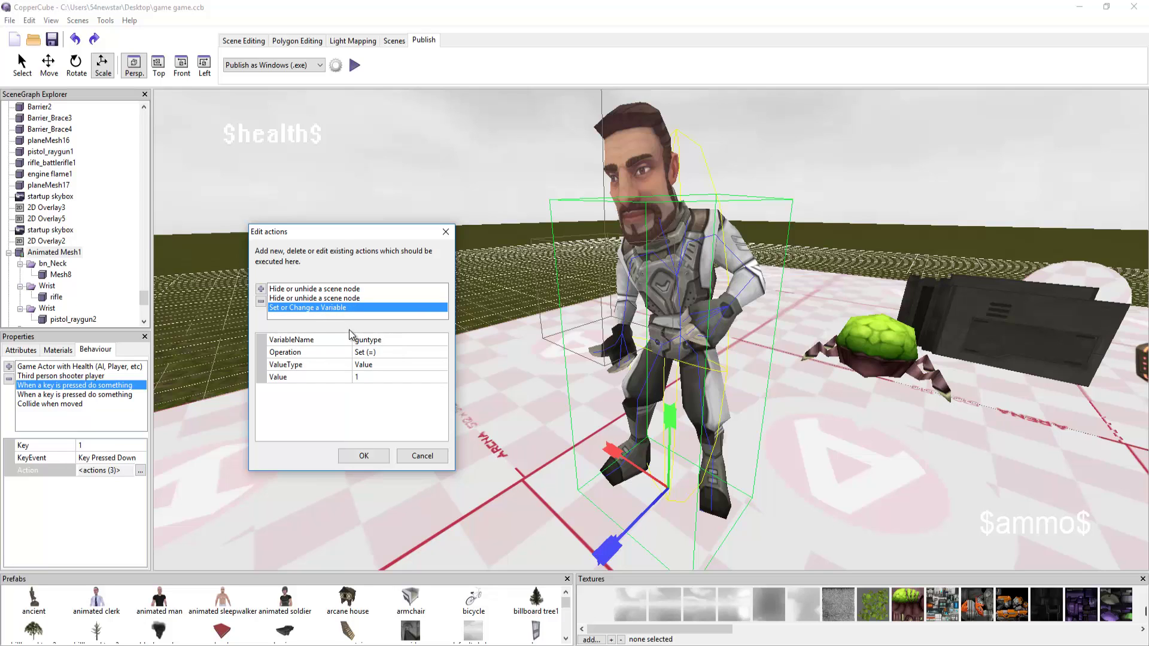
click(369, 377)
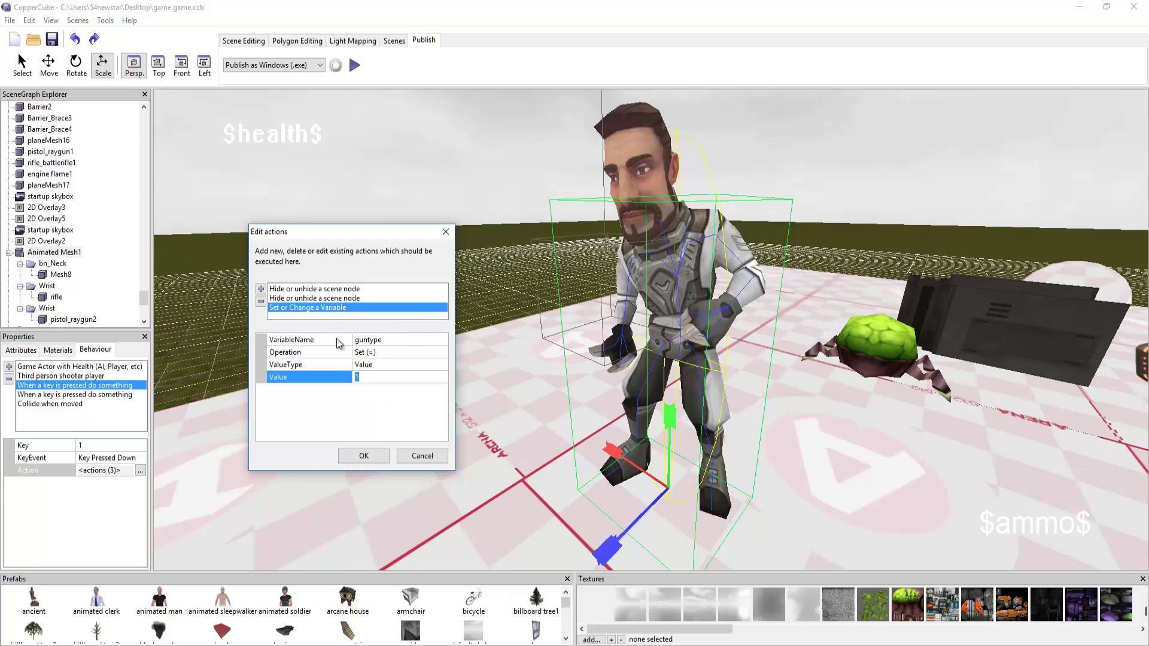
click(396, 353)
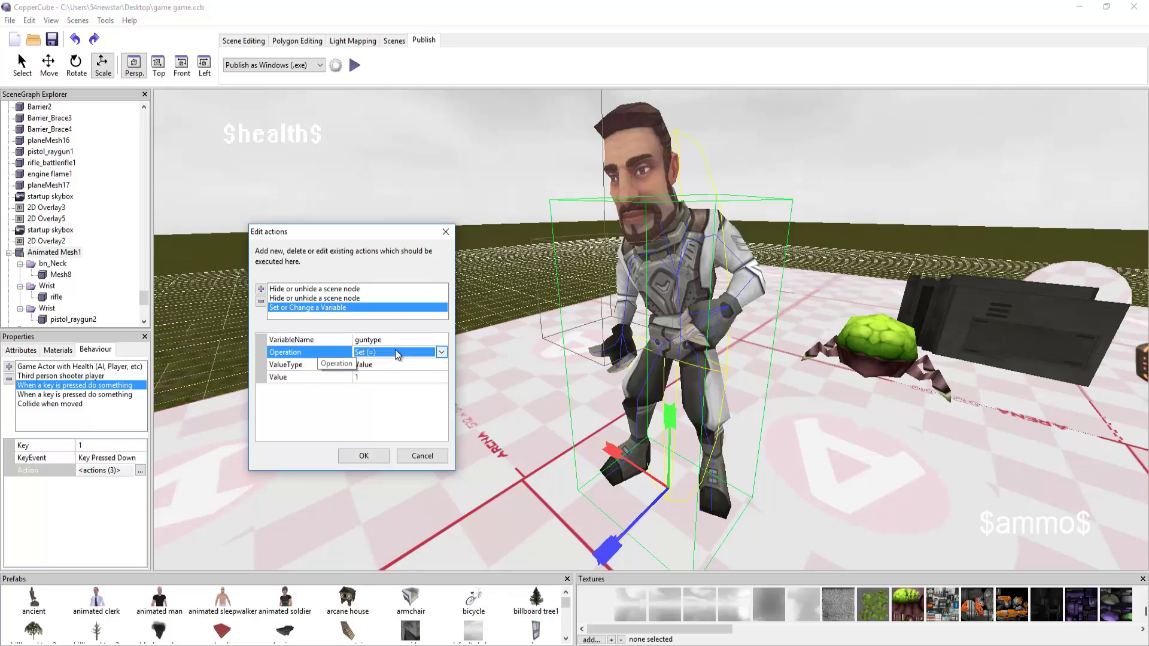
click(363, 456)
- Review the key 2 behaviour's actions for pistol_raygun2 visibility, rifle visibility and the guntype variable
click(90, 394)
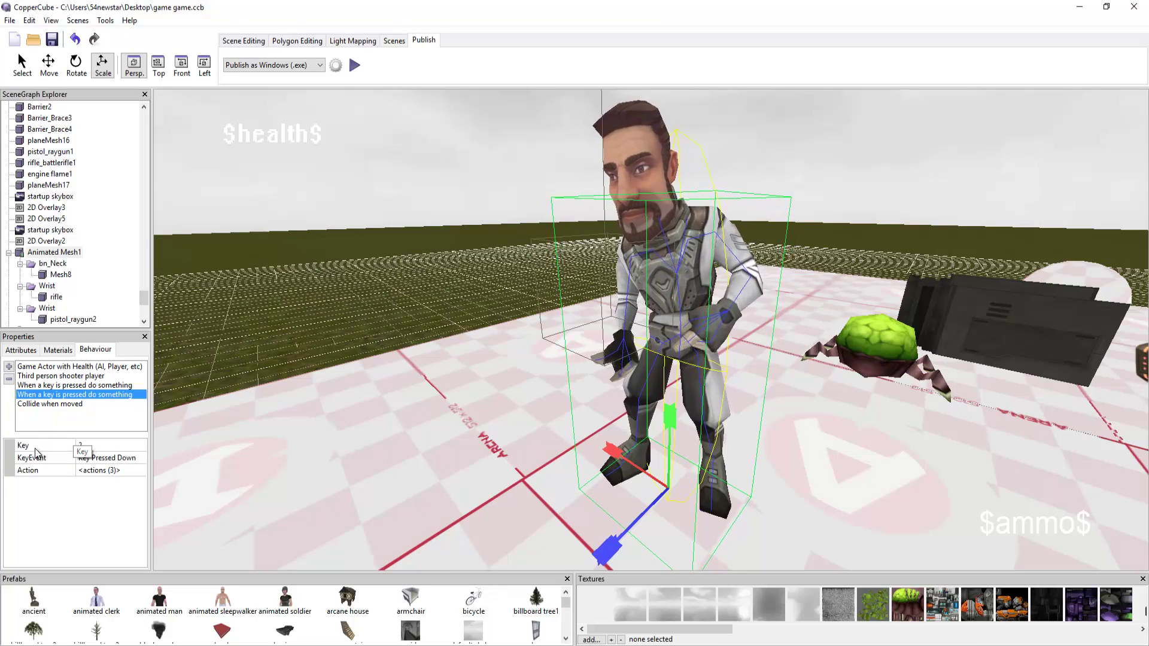
click(127, 386)
click(116, 397)
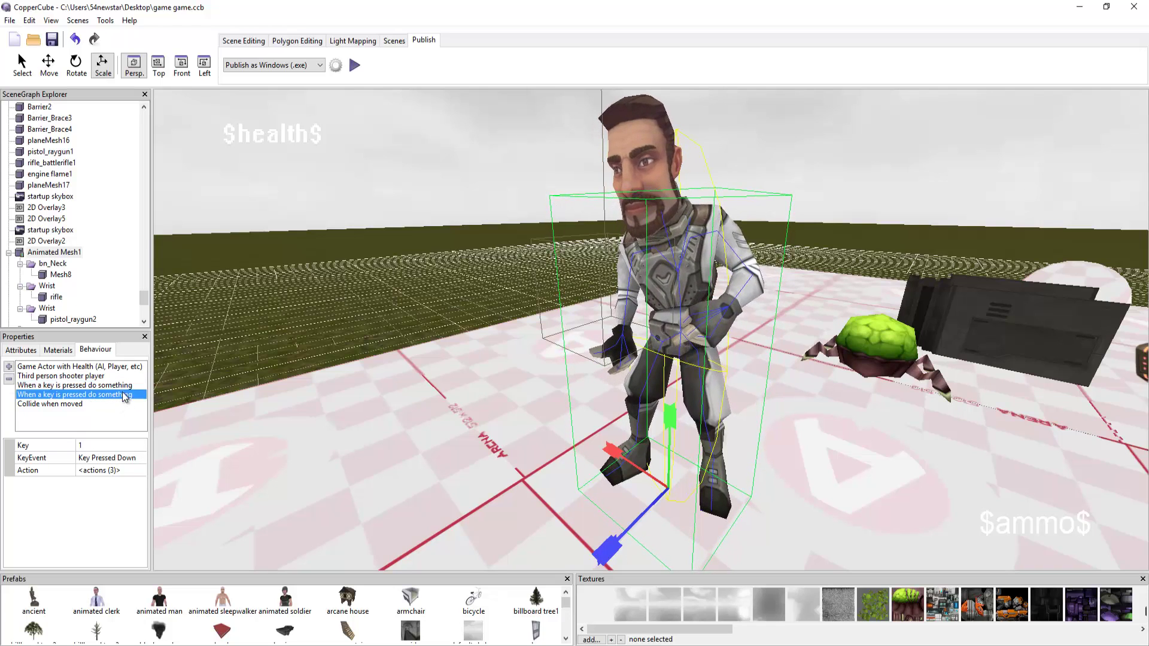
click(138, 471)
click(139, 471)
drag(120, 383, 397, 257)
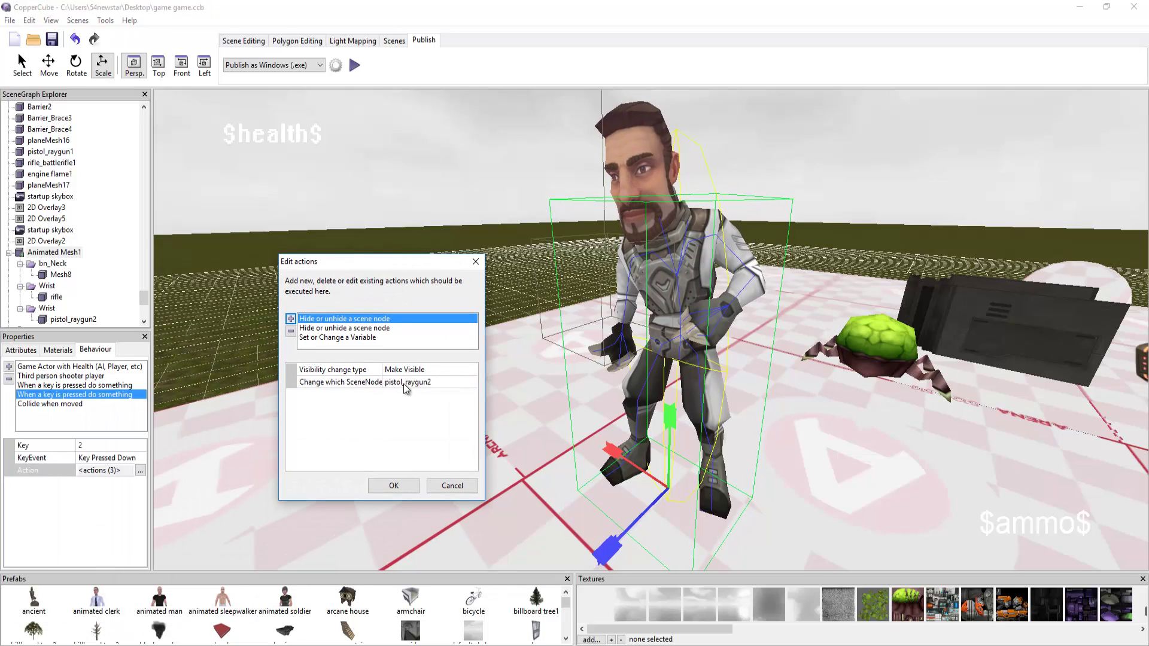
click(375, 331)
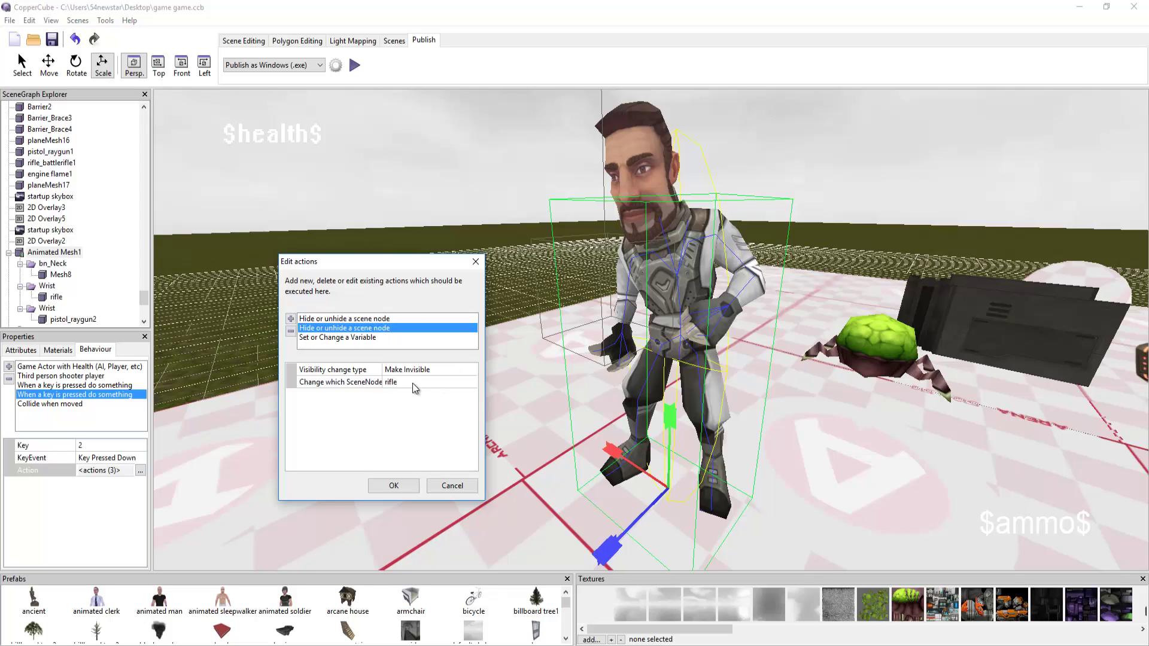
click(346, 337)
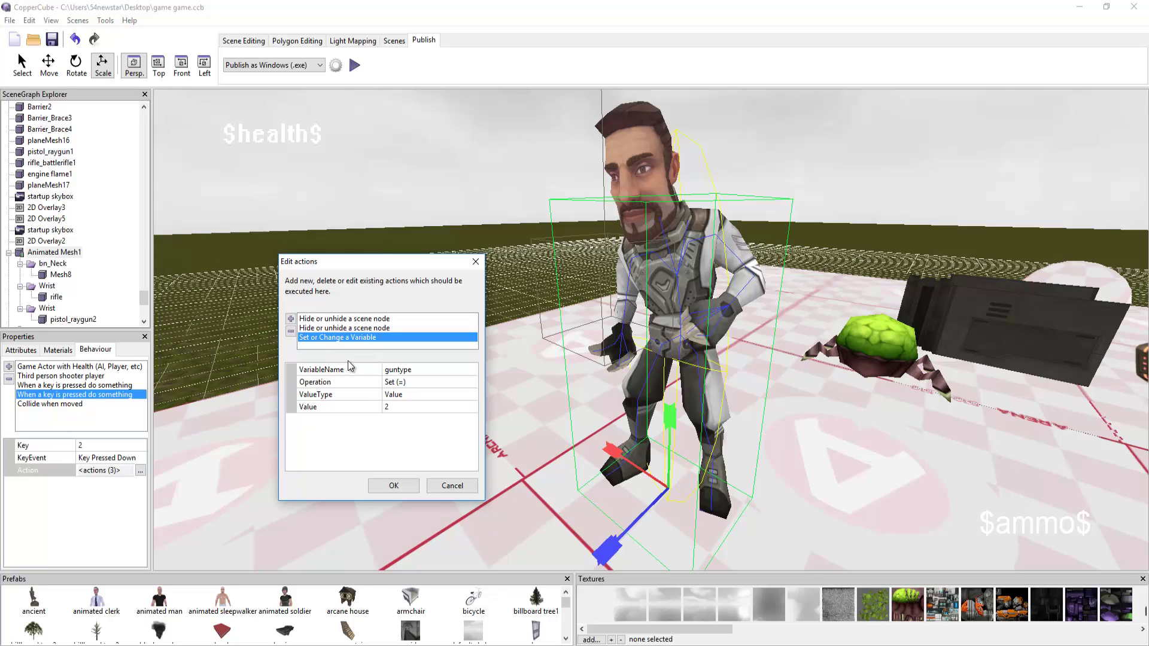
- Close the key 2 behaviour's actions and review the character's Collide when moved properties
click(394, 486)
click(57, 404)
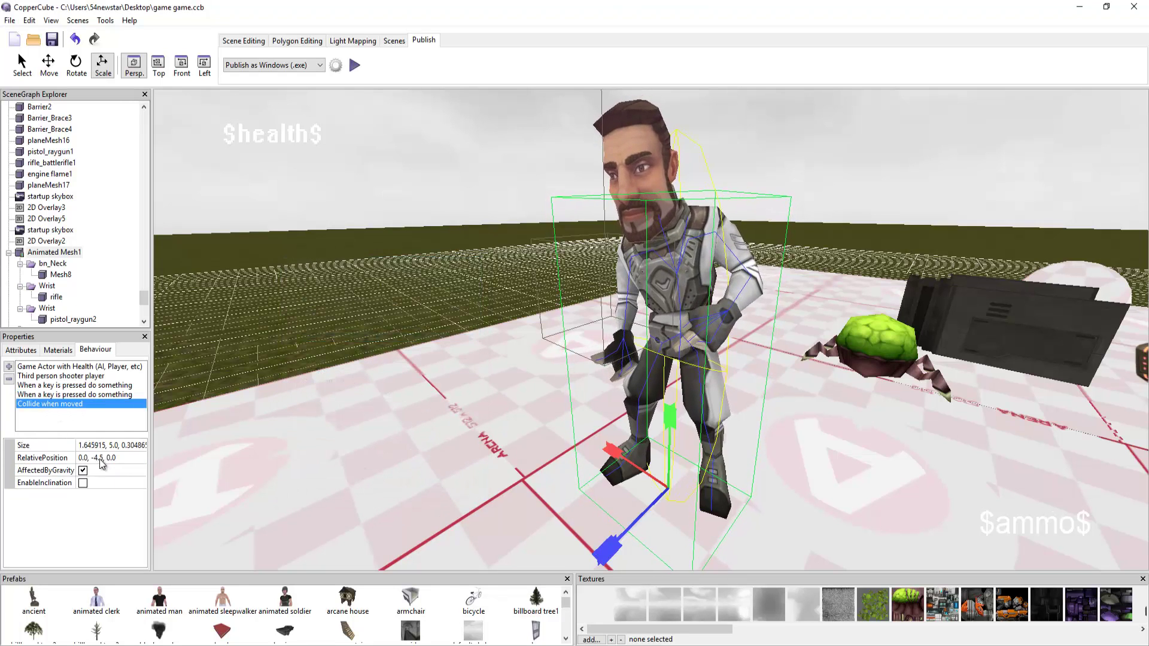
click(629, 353)
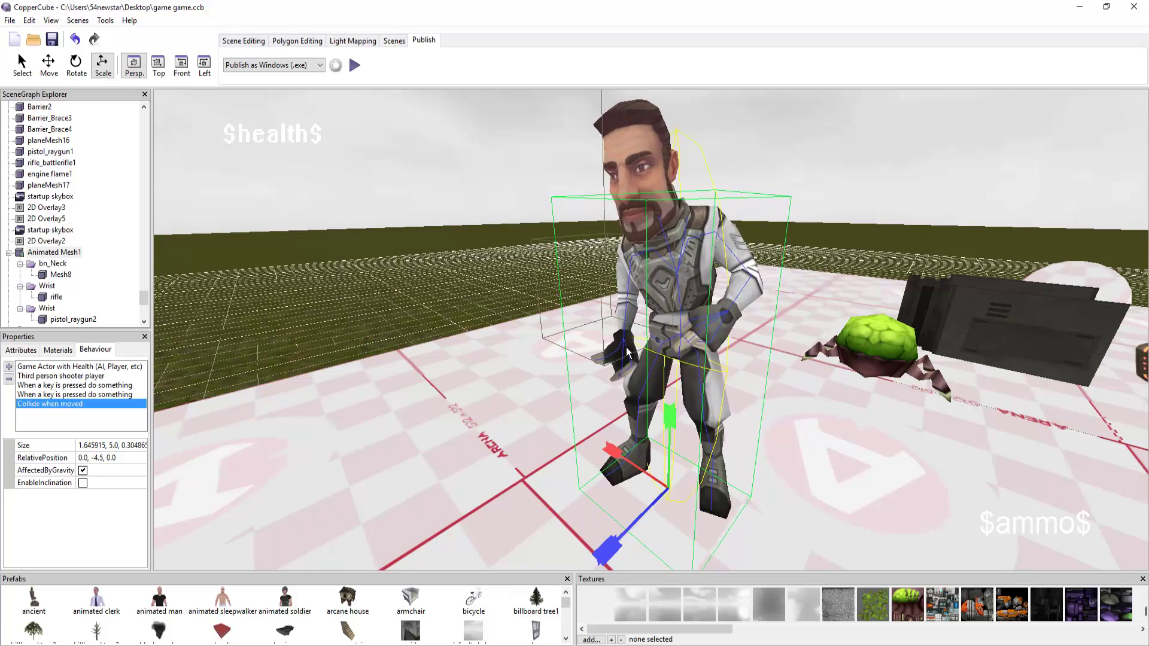
- Switch the viewport to wireframe to examine the player character's mesh, and return it to the textured display
right_click(526, 269)
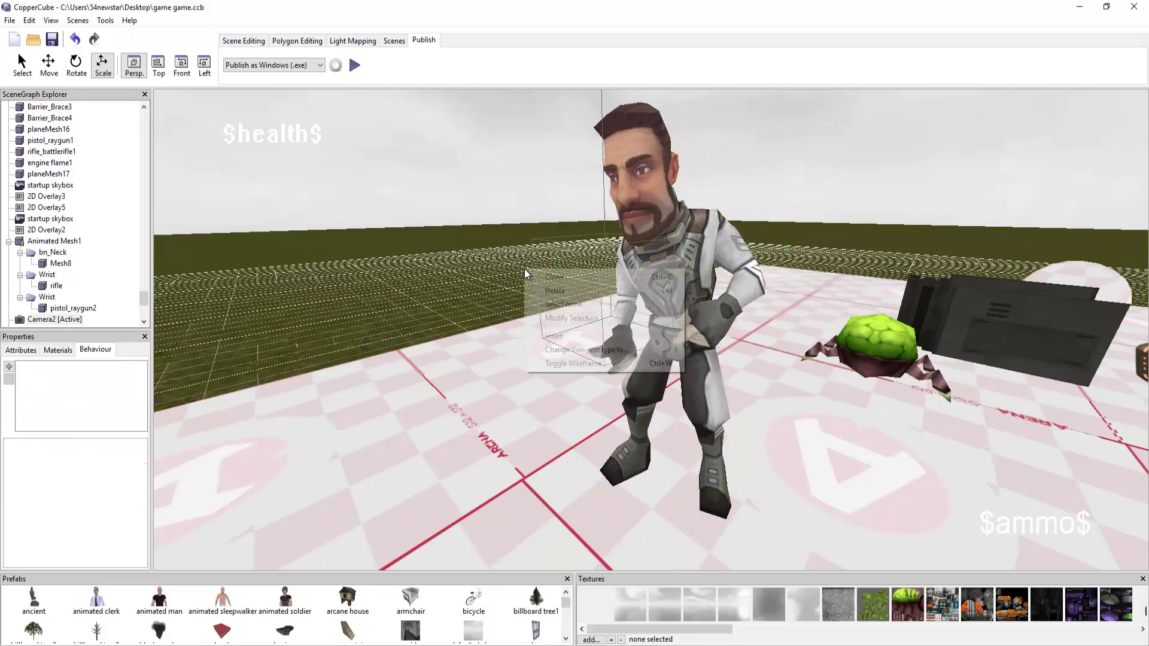
click(563, 361)
drag(554, 328, 653, 262)
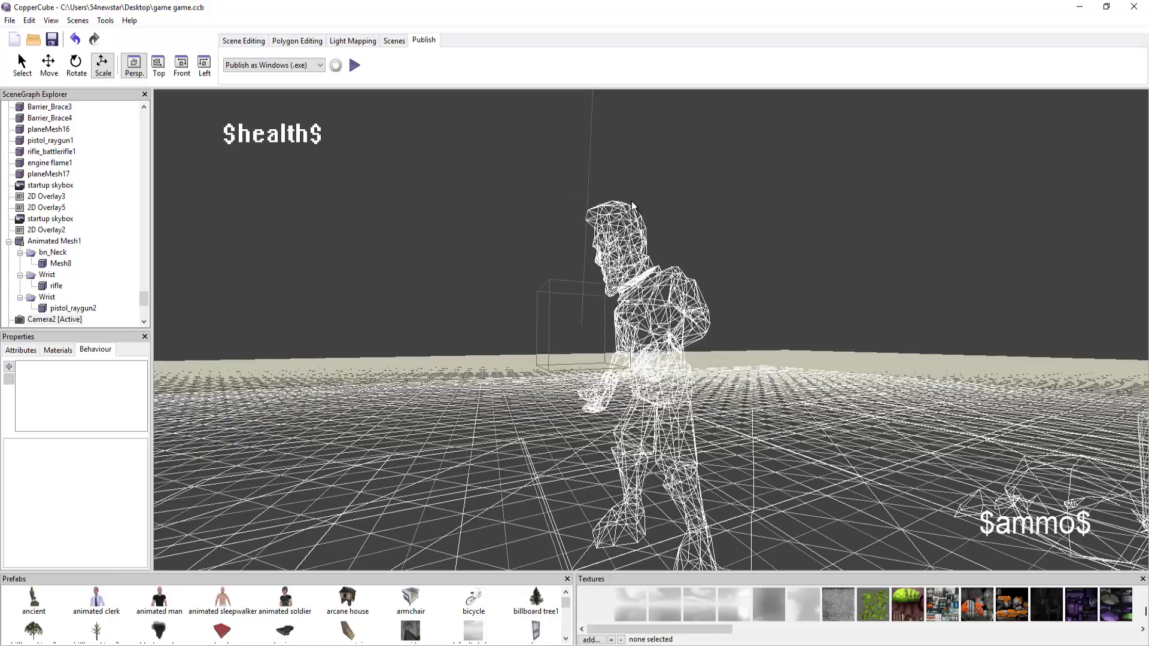
scroll(609, 246, up, 5)
scroll(608, 238, up, 2)
scroll(609, 219, down, 2)
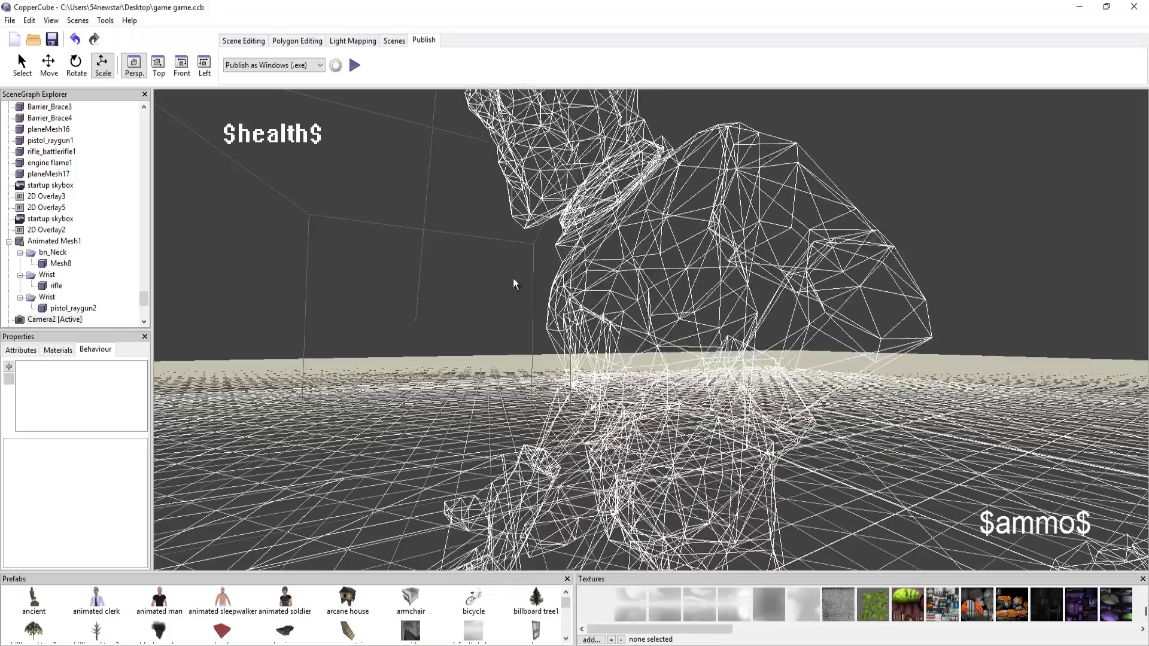
right_click(496, 275)
click(557, 374)
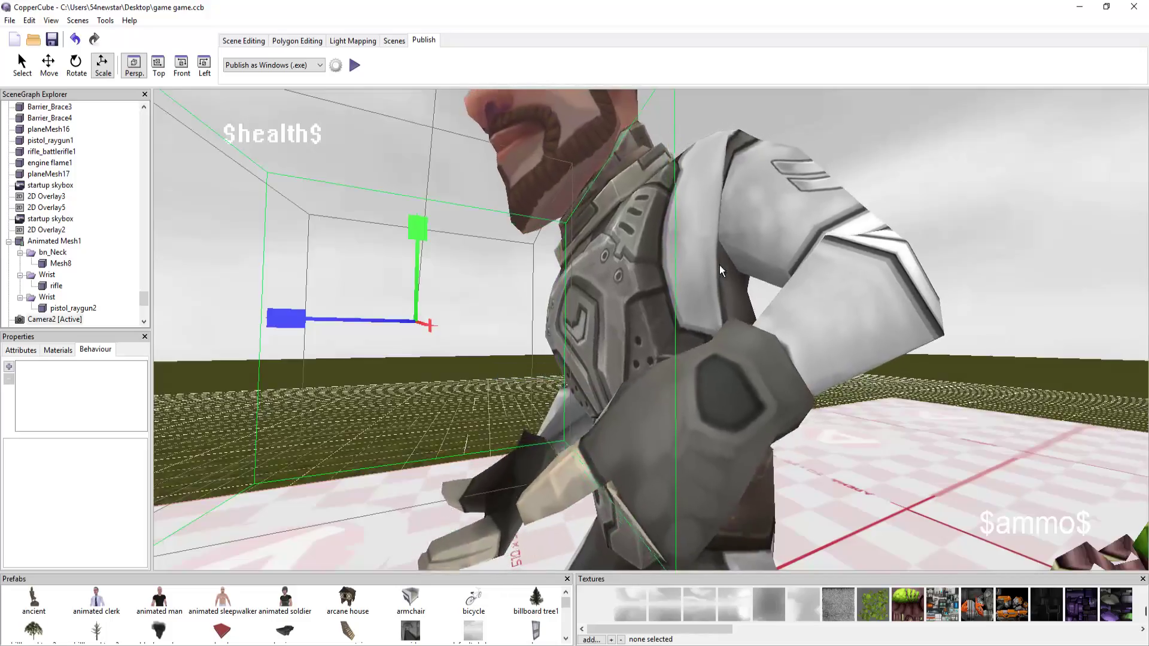
- Select the Animated Mesh1 player character and examine its head, body and bounding box up close and from the side
click(692, 259)
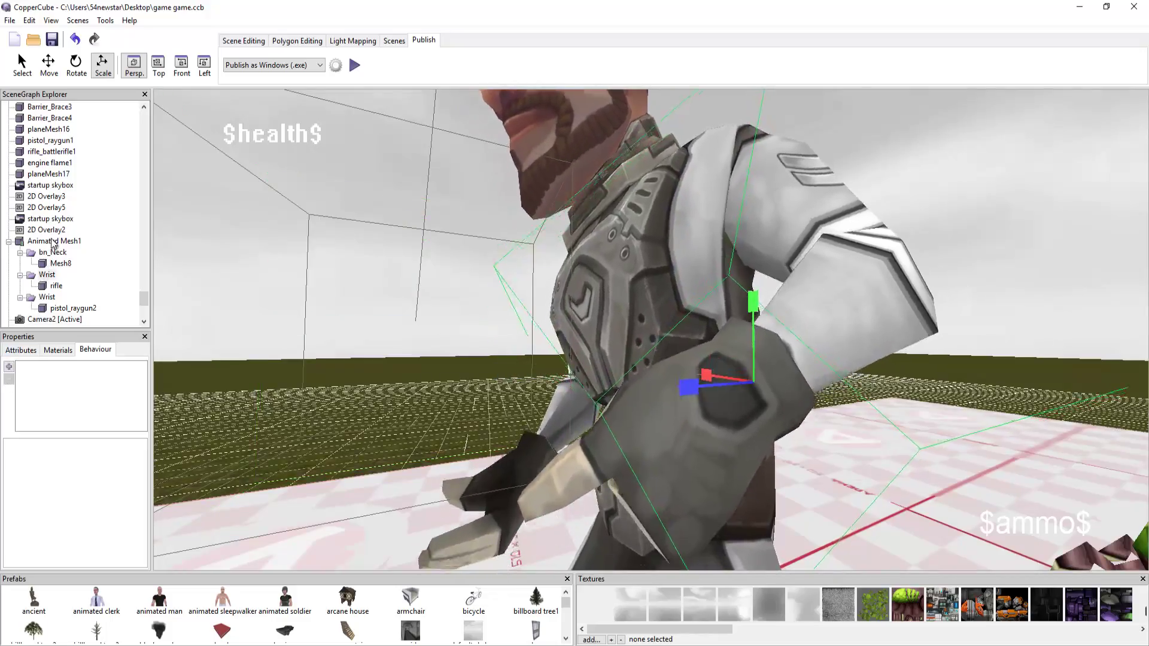
click(53, 241)
middle_drag(523, 200, 590, 251)
key(Right)
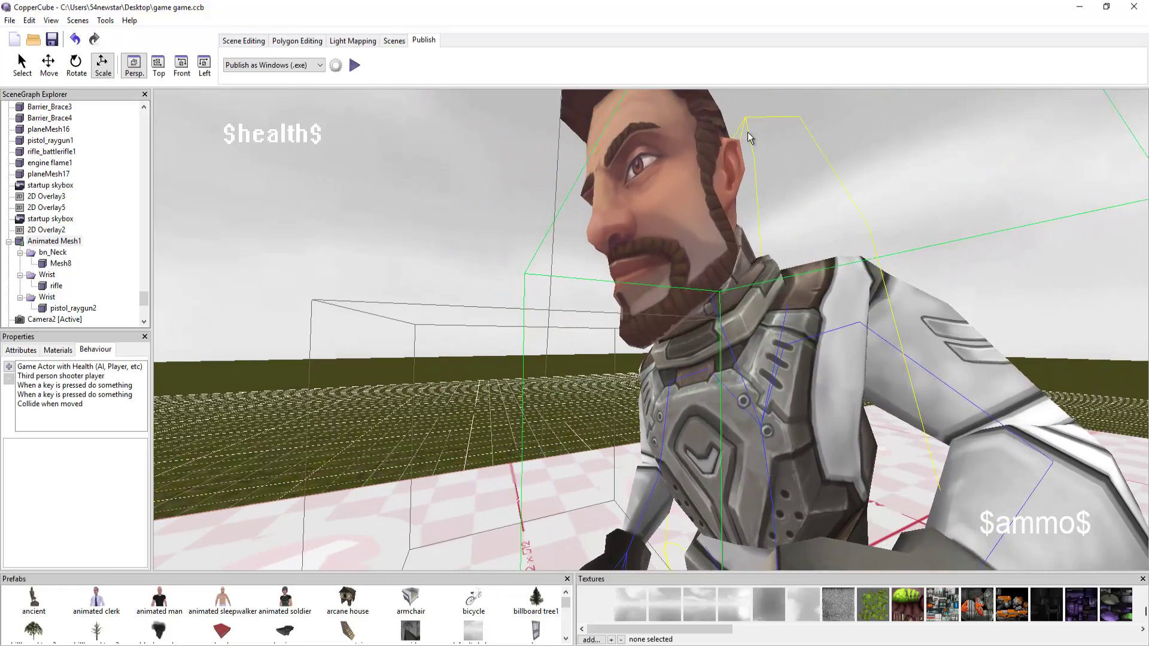
scroll(720, 261, up, 3)
middle_drag(720, 261, 680, 268)
scroll(686, 266, down, 3)
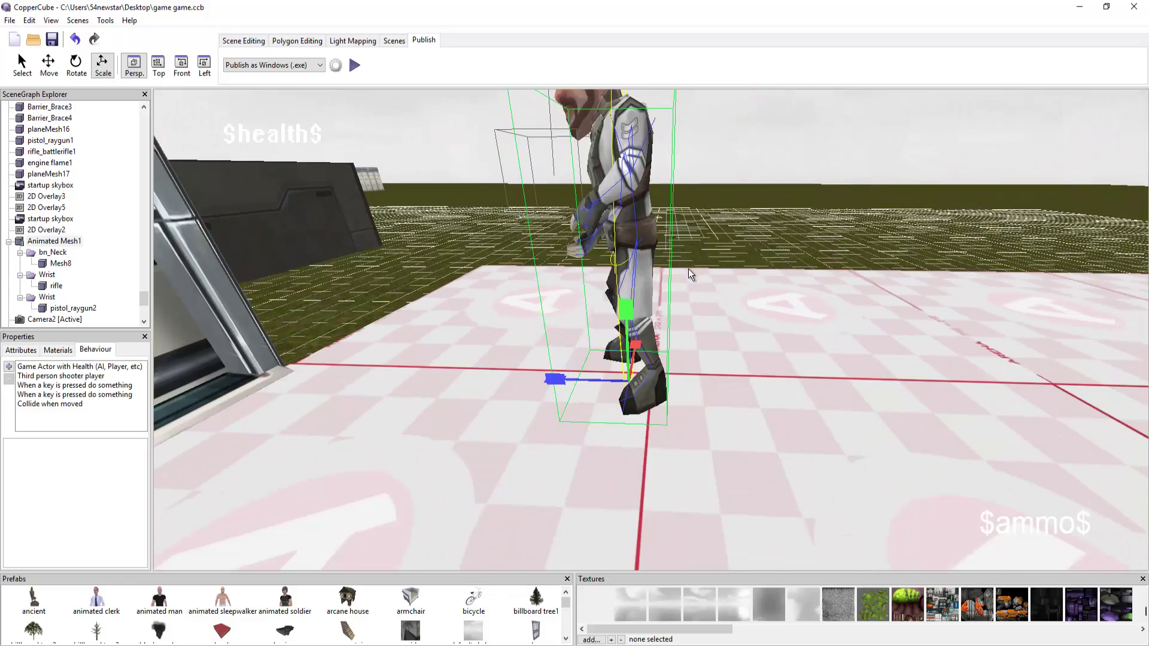
scroll(716, 281, up, 2)
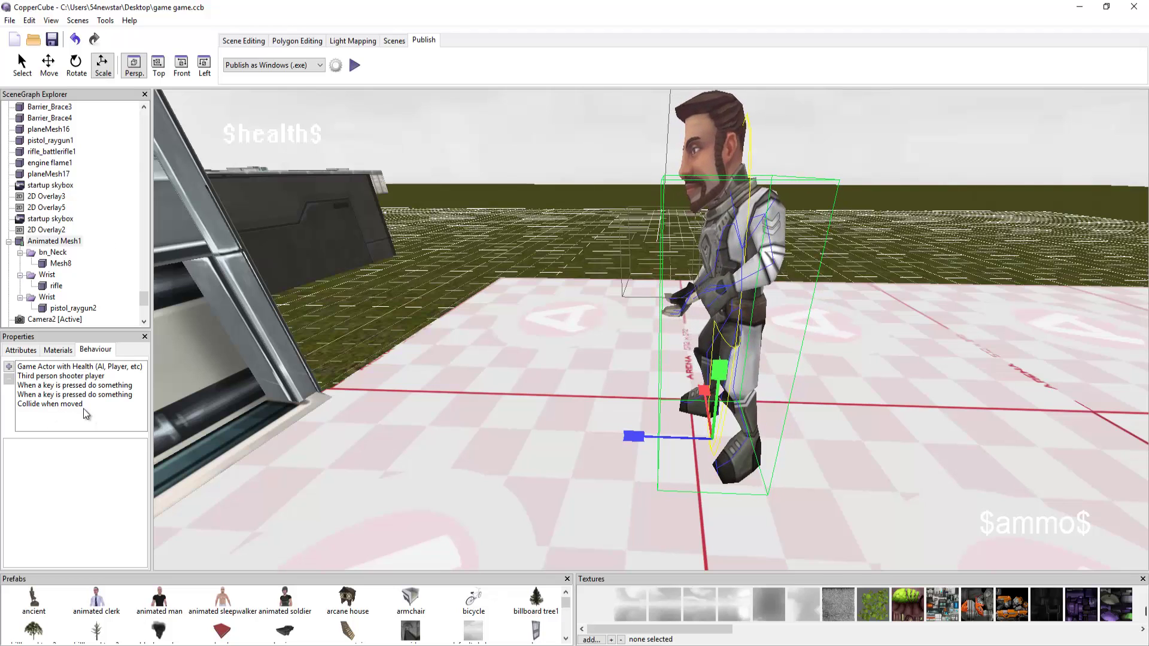
- Review the character's Collide when moved size, relative position and gravity settings while examining its collision volume from several sides
click(52, 404)
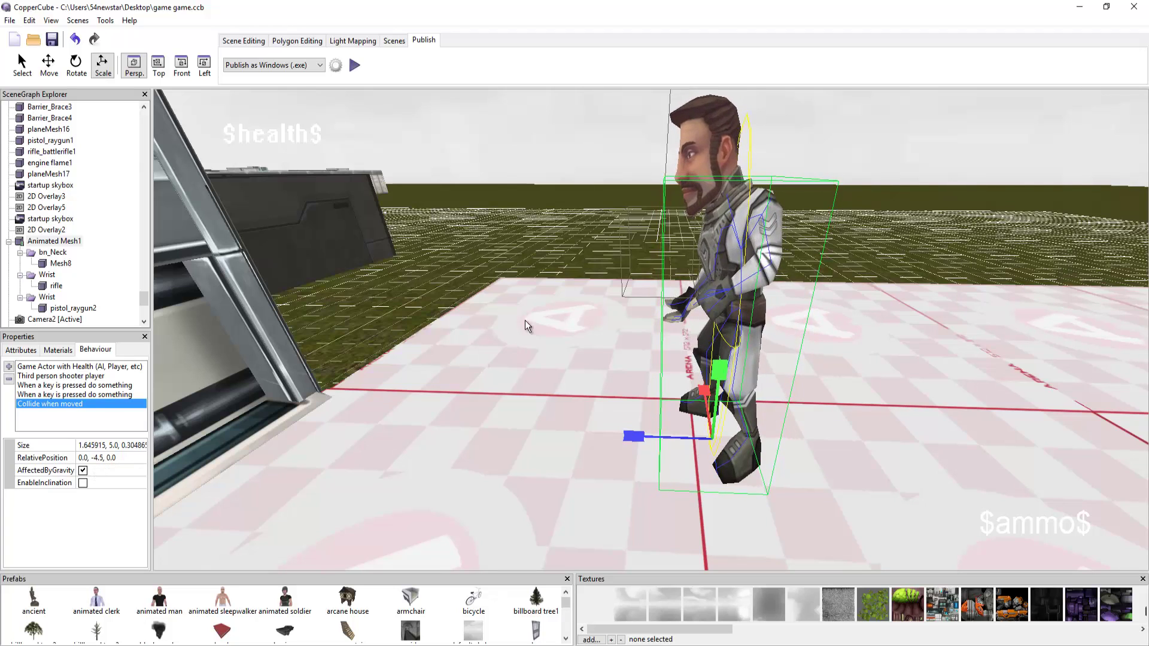
right_drag(621, 277, 701, 336)
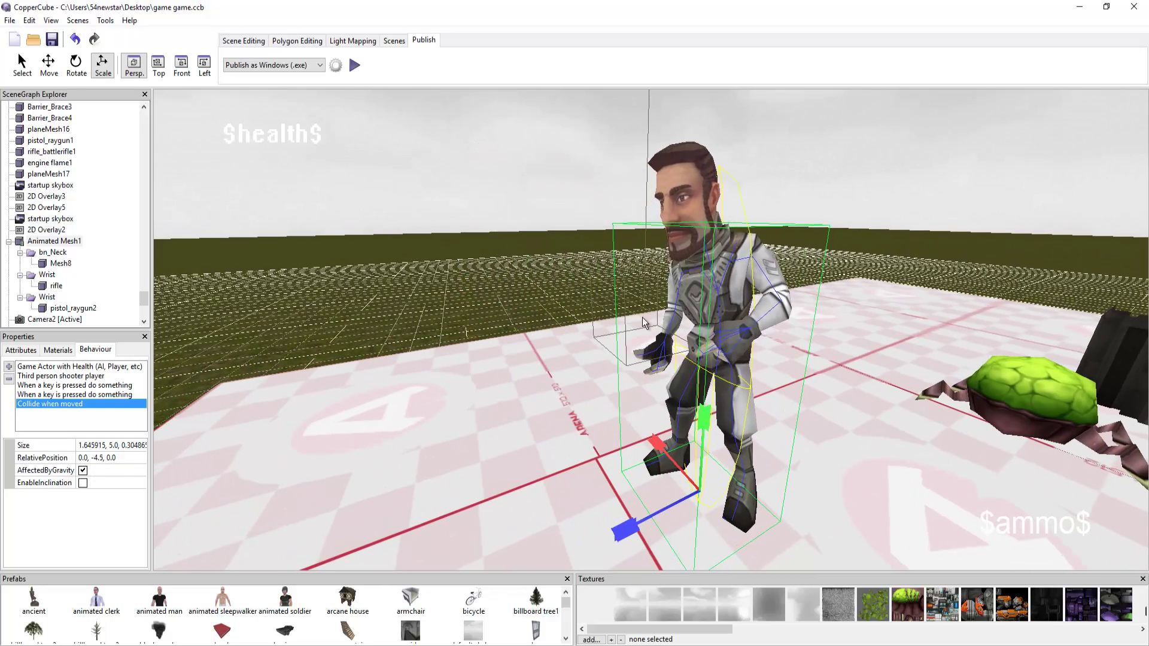
middle_drag(828, 414, 759, 388)
middle_drag(450, 268, 445, 266)
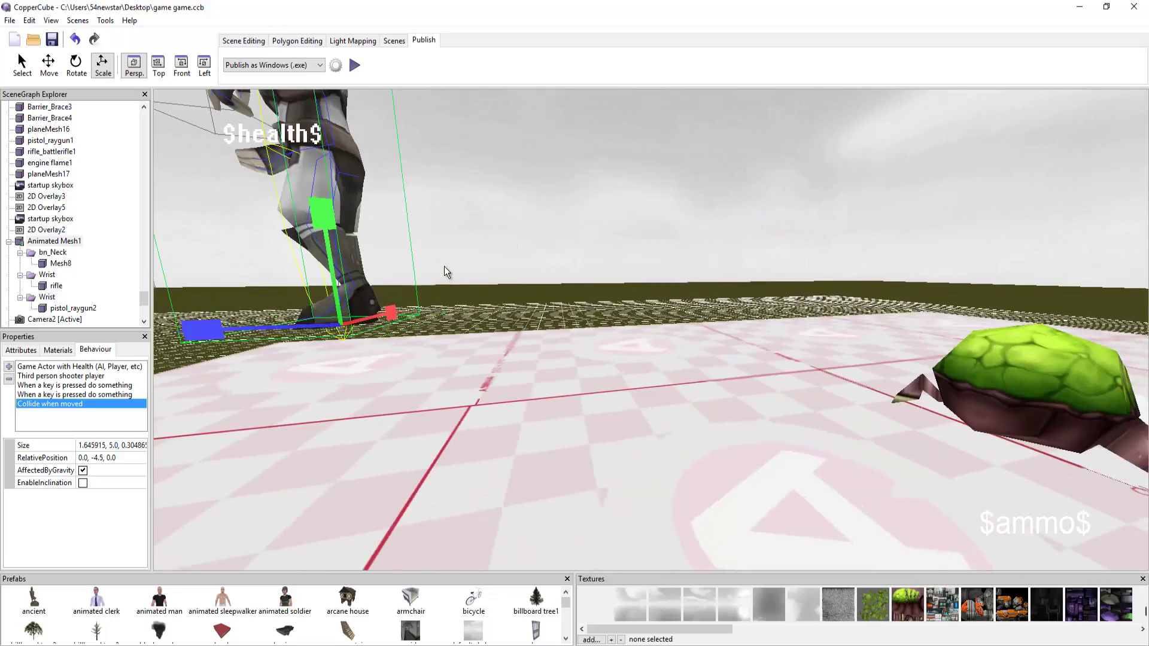
scroll(447, 273, down, 5)
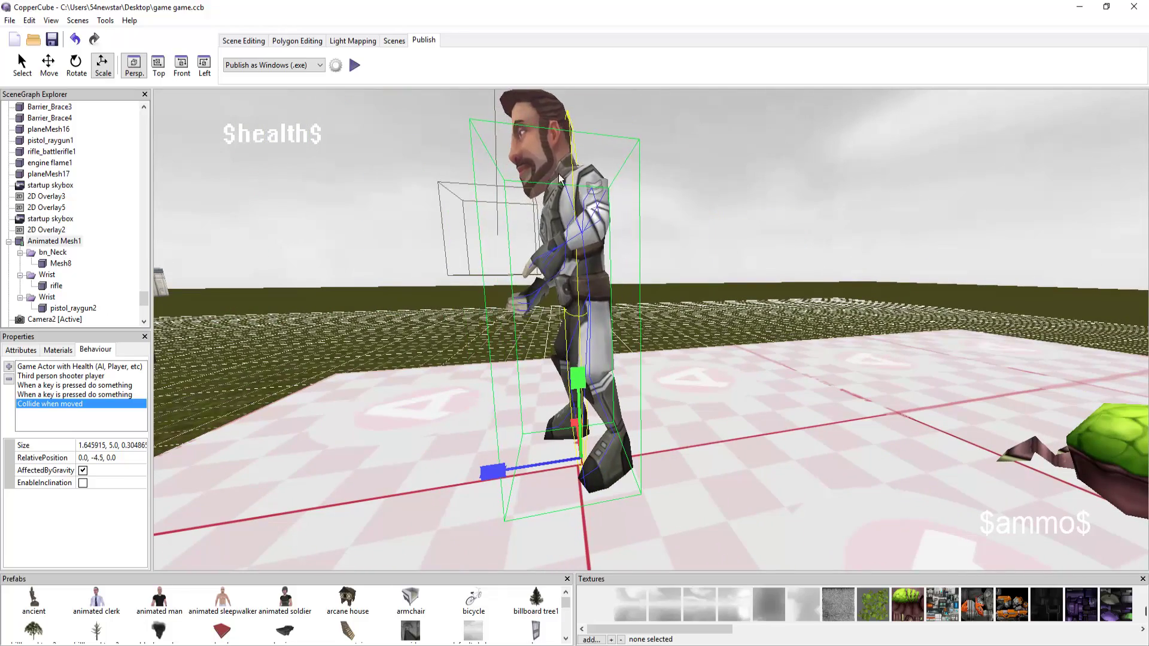
- Try to scale the player character along the blue axis
middle_drag(781, 266, 785, 270)
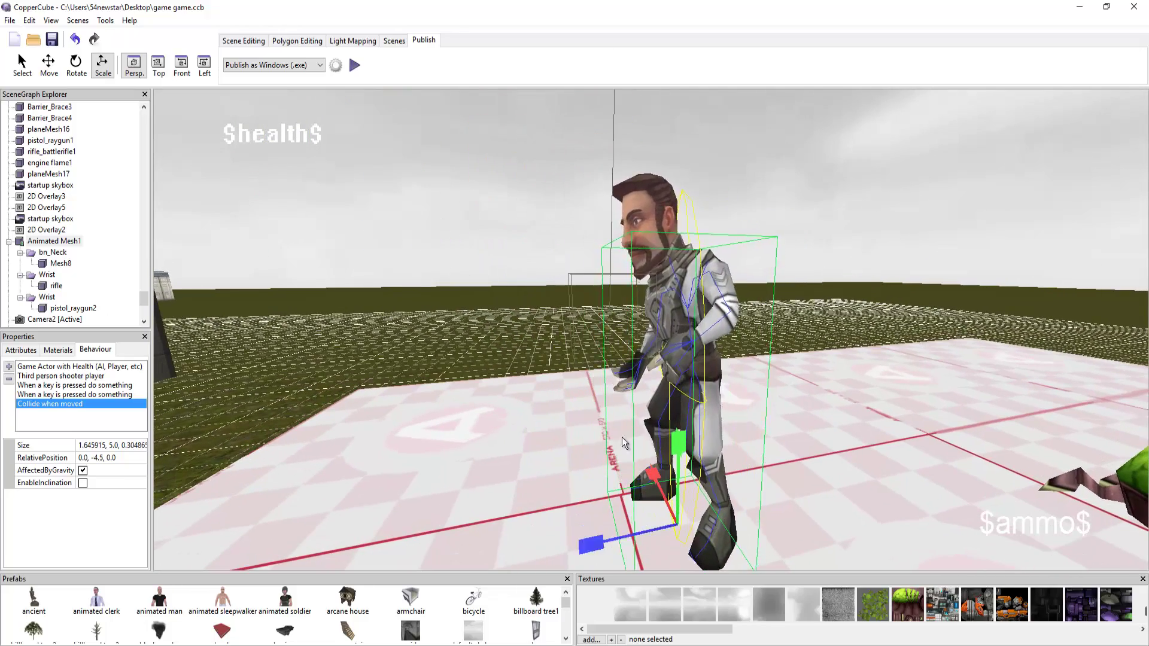
middle_drag(604, 411, 590, 400)
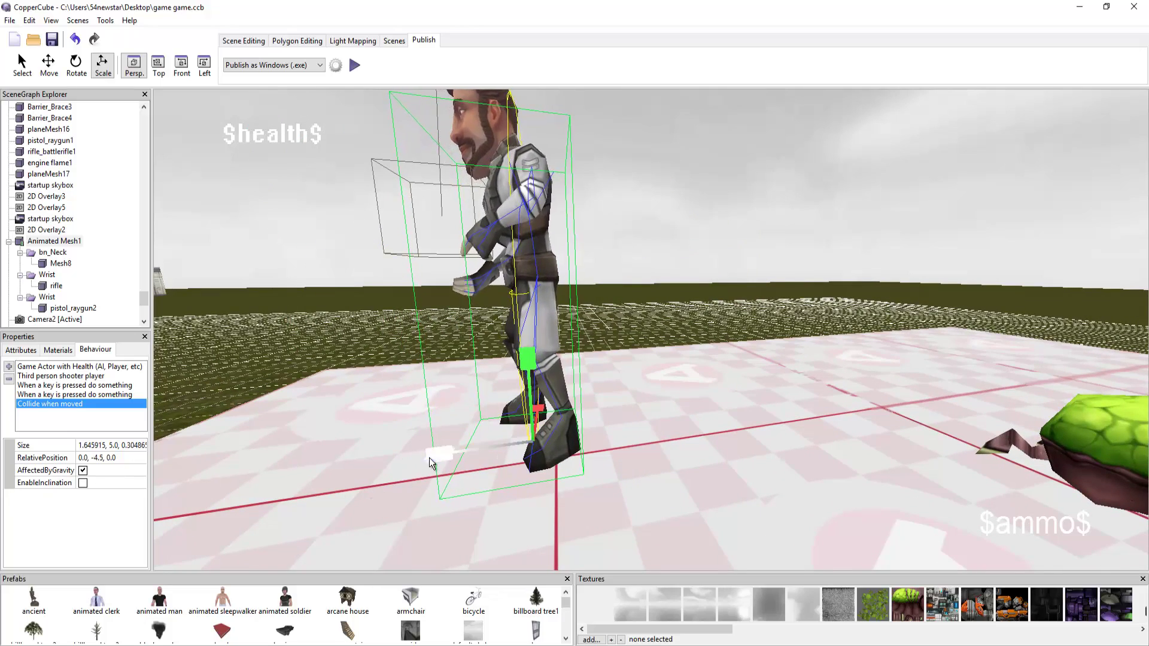
mouse_move(430, 457)
mouse_down()
mouse_move(452, 455)
mouse_move(416, 439)
mouse_up()
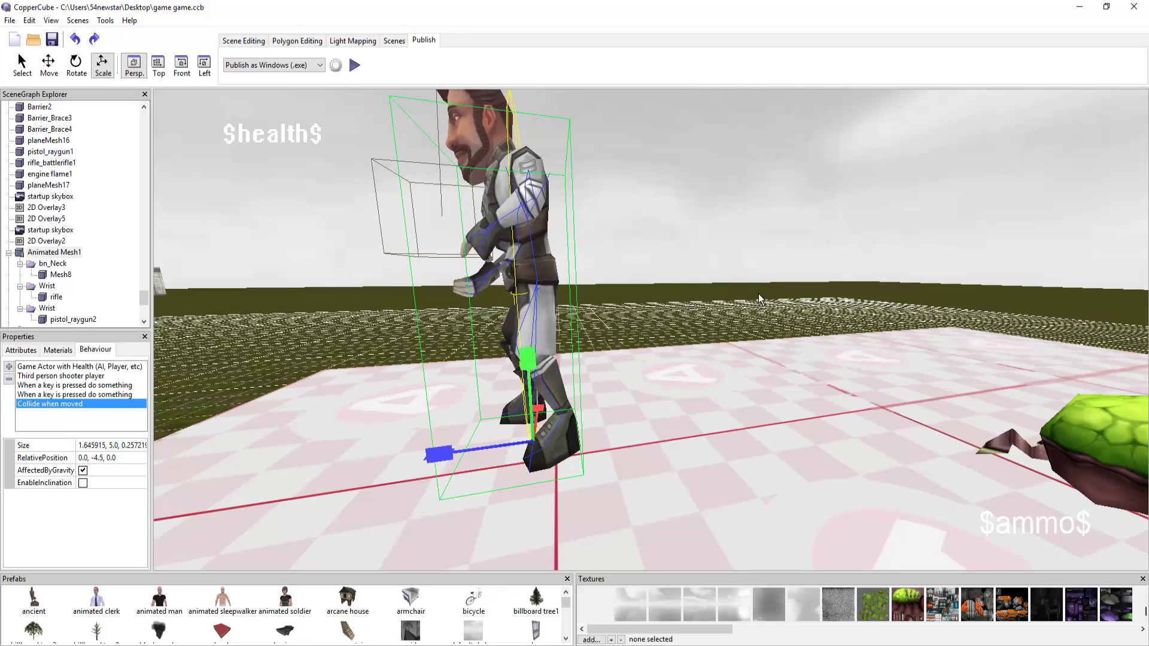
middle_drag(589, 154, 730, 219)
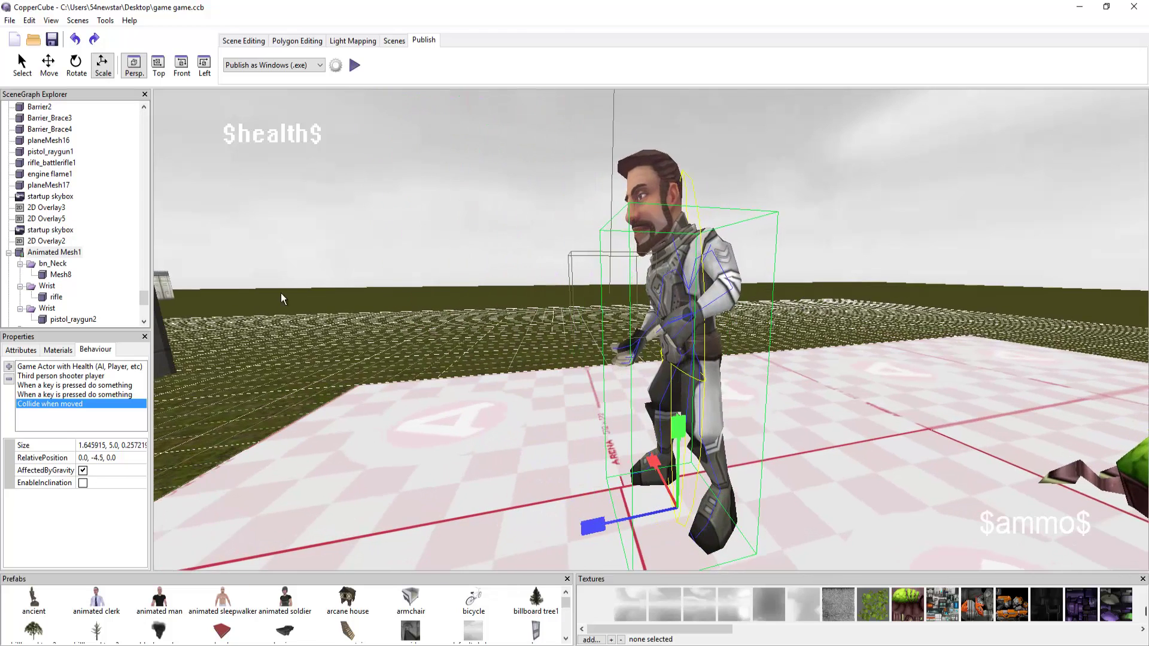
- Select the sliding door panel and the green-backed spider creature in the arena to examine each of them
drag(252, 395, 454, 366)
click(396, 314)
key(Left)
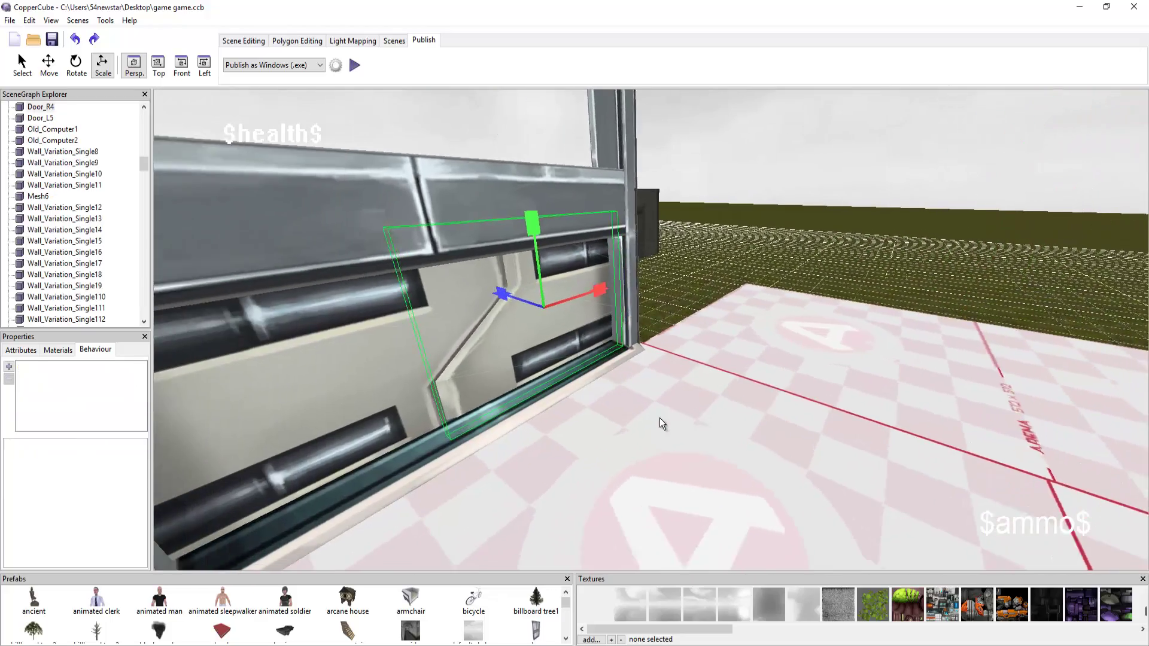
drag(660, 417, 792, 432)
middle_drag(515, 253, 537, 272)
drag(537, 271, 480, 344)
click(488, 353)
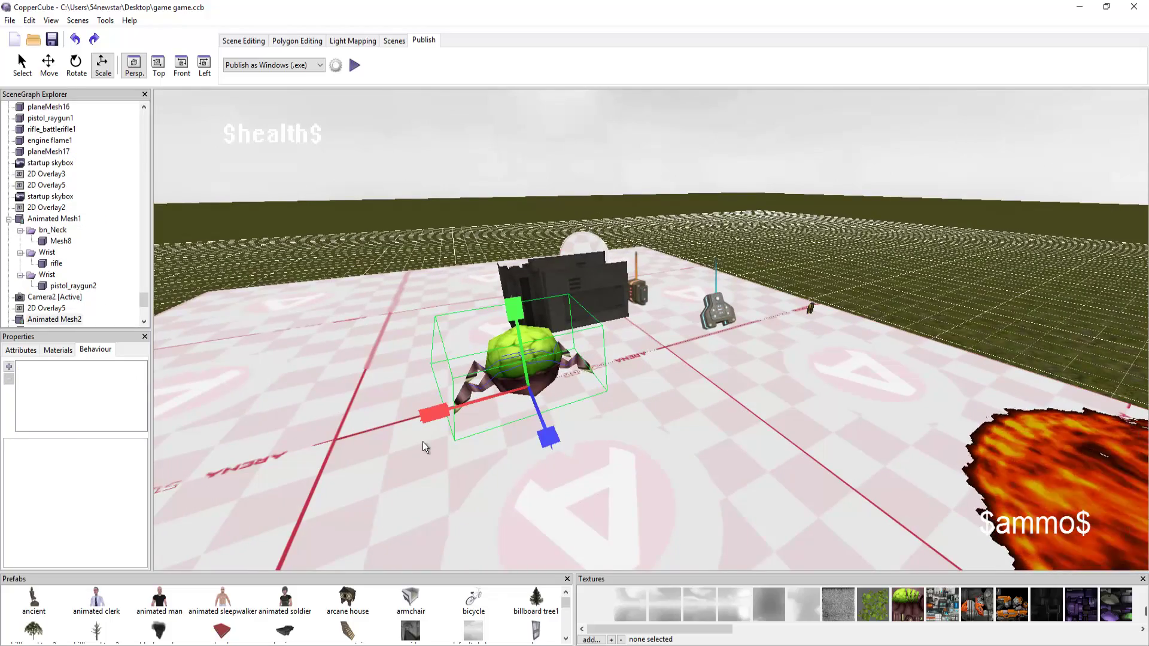
- Try sliding the door panel open along the red axis with the Move tool, and undo the move
drag(422, 441, 383, 432)
scroll(383, 432, up, 2)
click(561, 440)
middle_drag(552, 439, 538, 416)
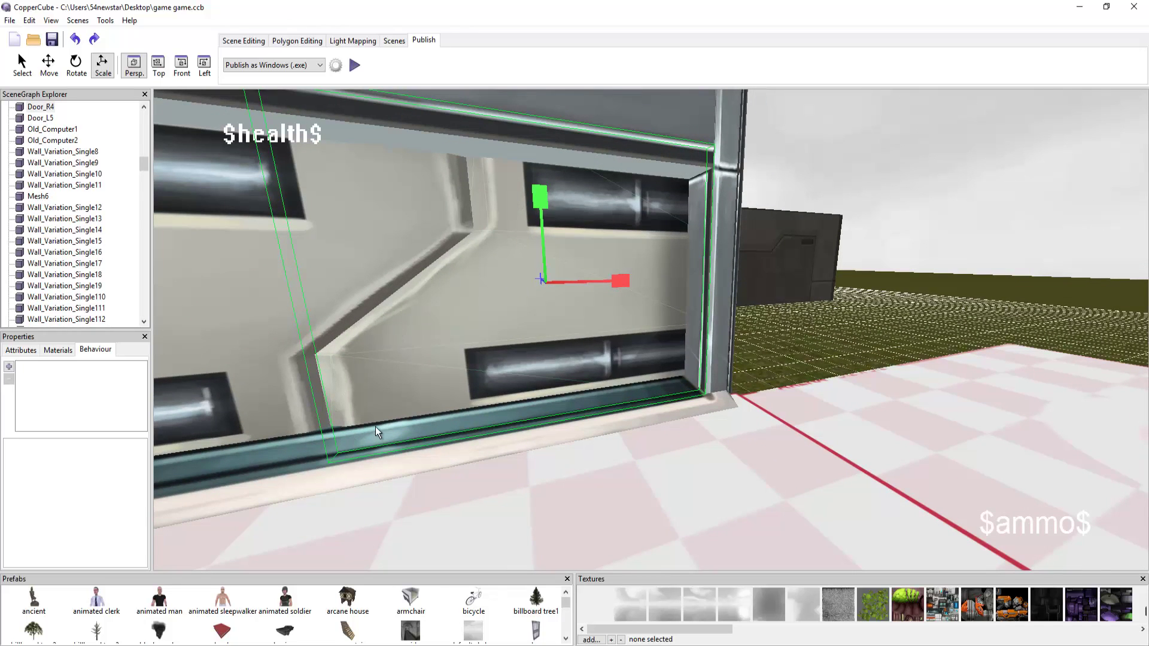
drag(400, 250, 429, 263)
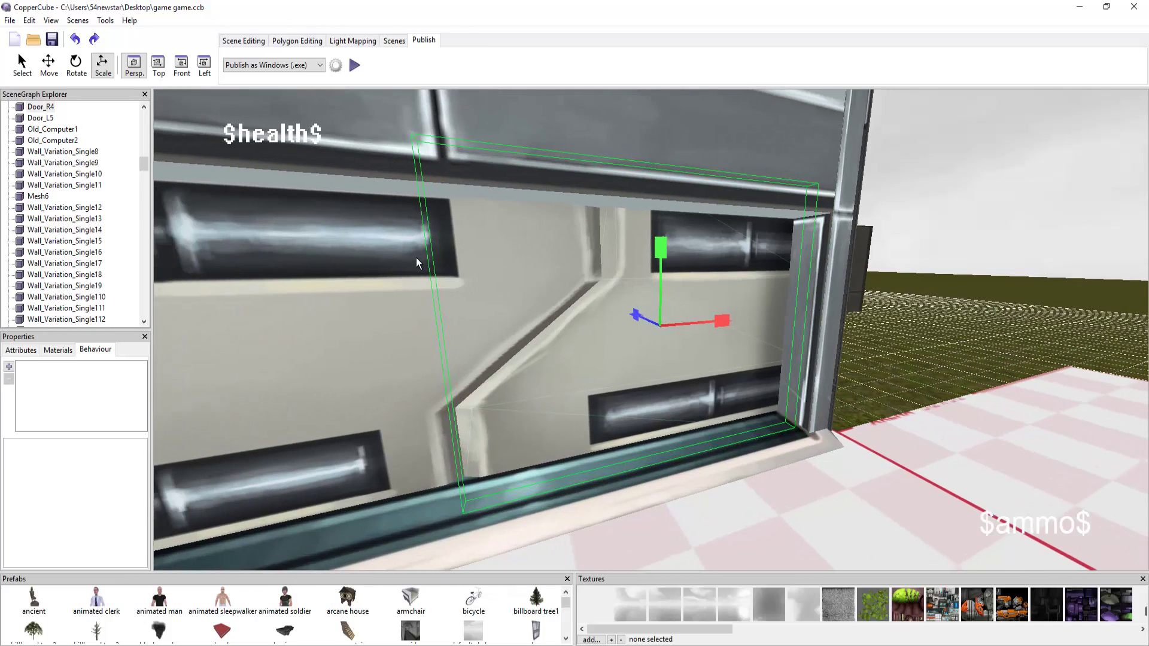
click(49, 64)
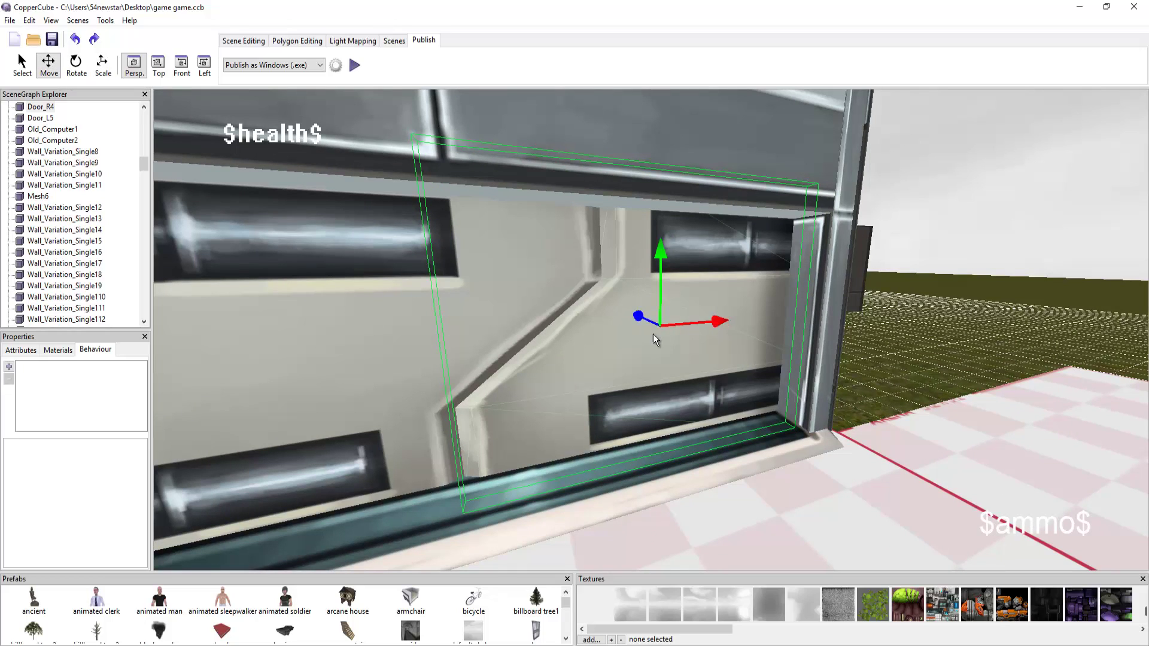
drag(731, 318, 860, 310)
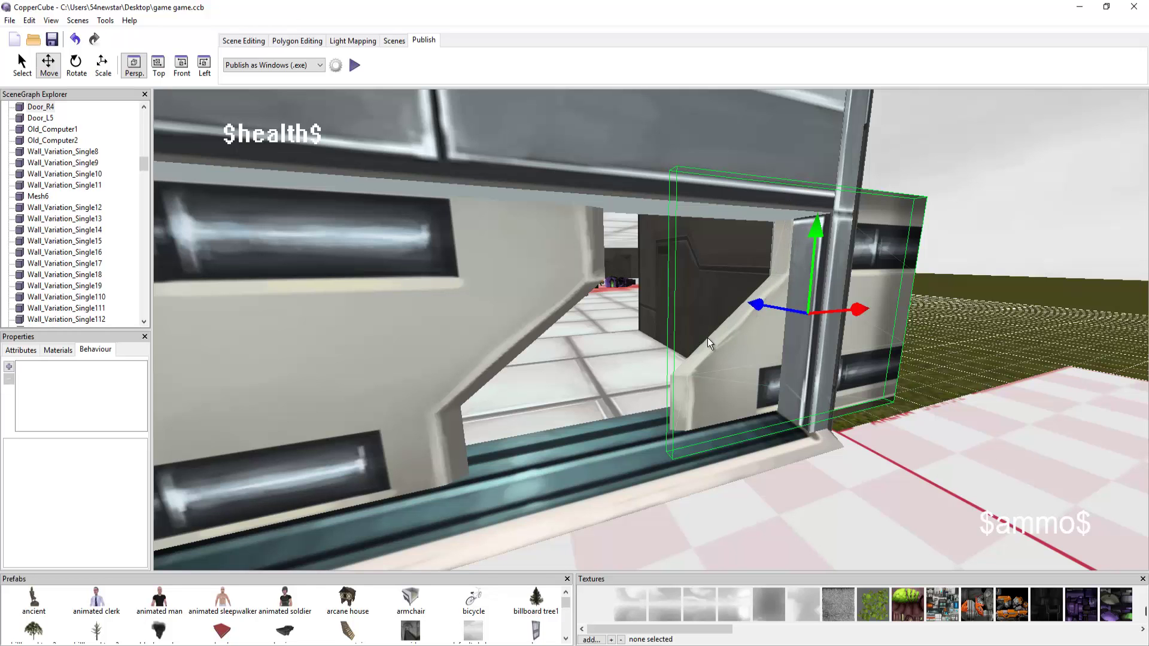
key(ctrl+z)
- Examine the player character up close and the whole arena with its pickups from above
drag(705, 328, 767, 334)
scroll(770, 340, up, 8)
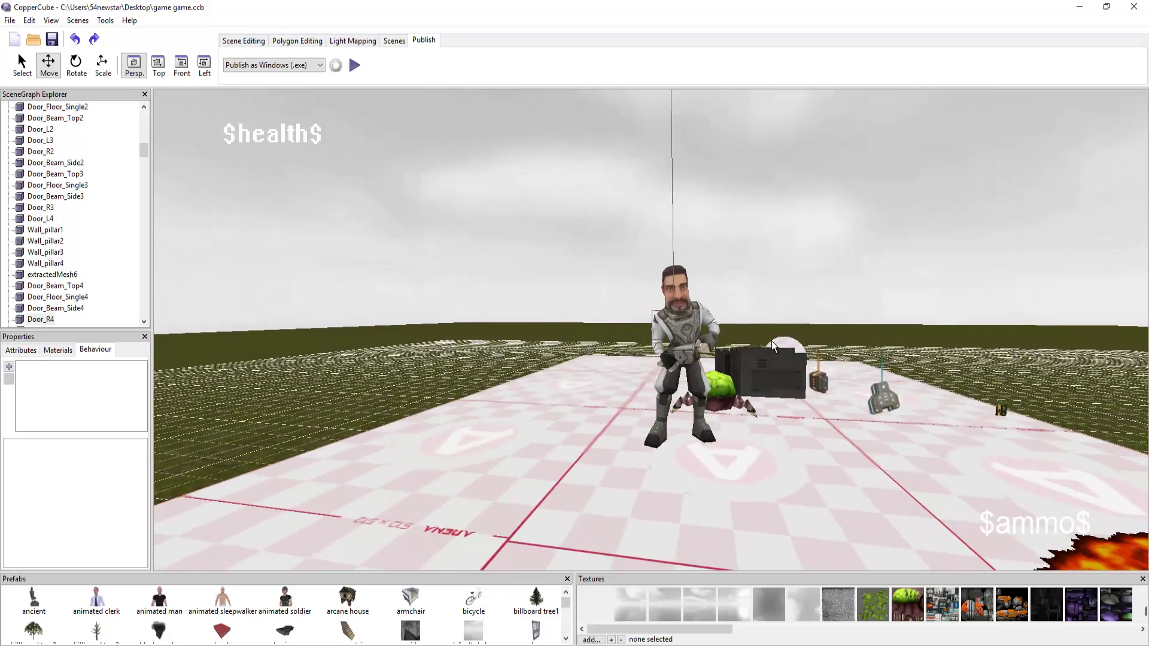
drag(877, 347, 855, 347)
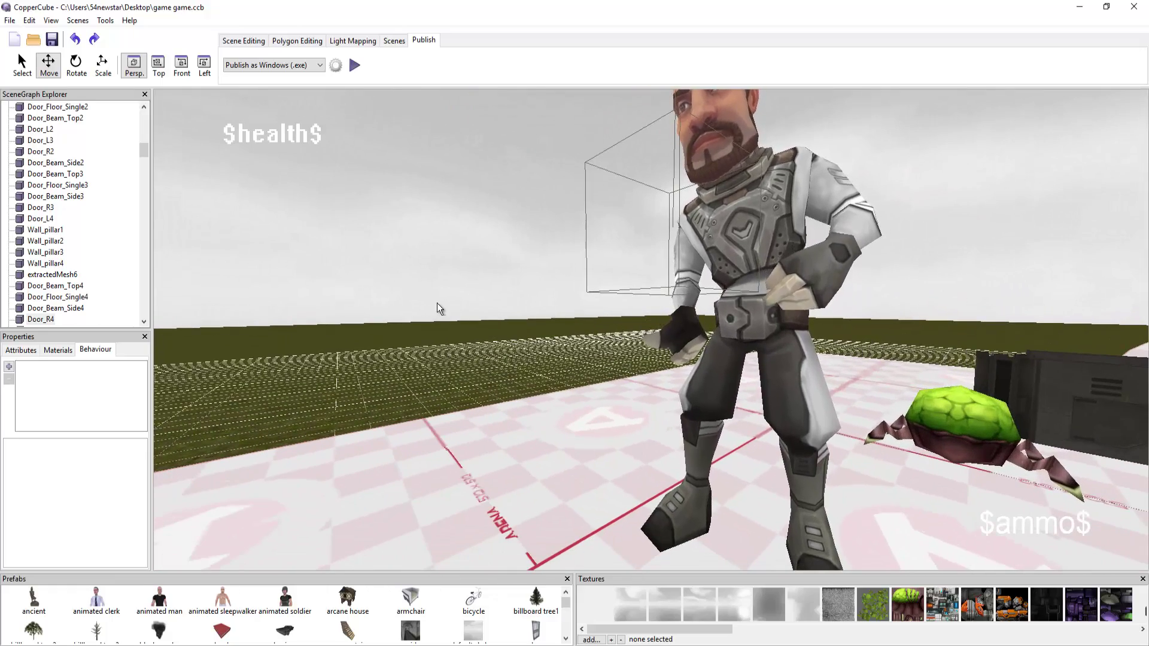
scroll(675, 366, down, 8)
scroll(675, 366, down, 5)
middle_drag(415, 378, 547, 362)
scroll(550, 361, down, 6)
drag(711, 374, 541, 366)
scroll(54, 179, up, 10)
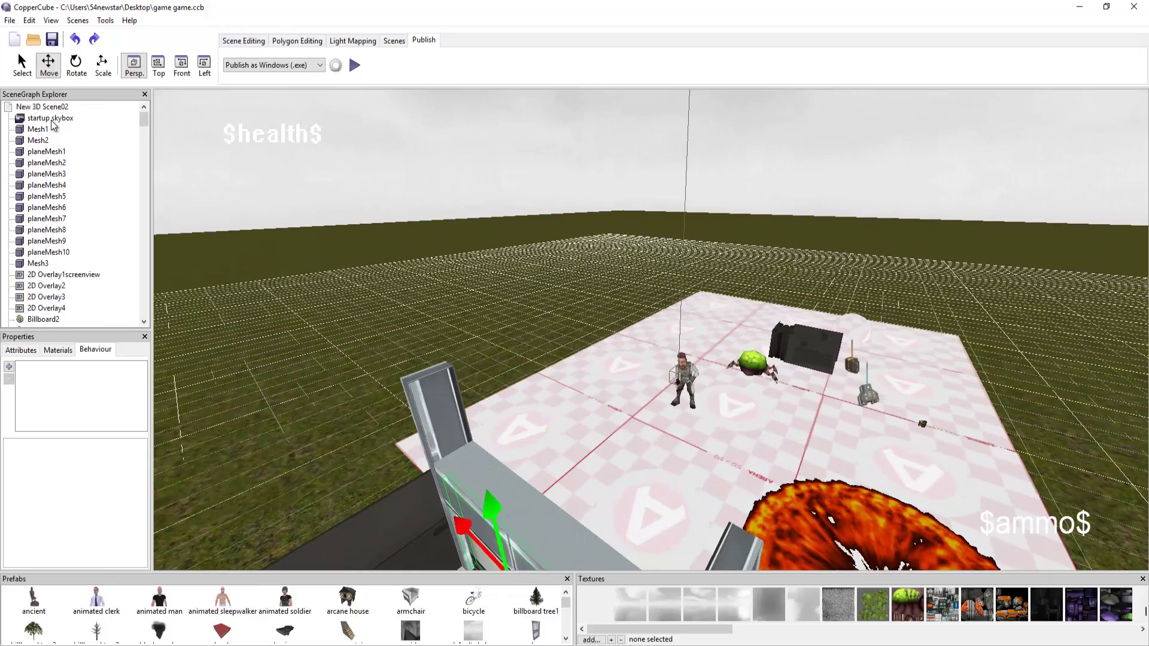
- Review the first Before first drawing behaviour of New 3D Scene02 and its Set or Change a Variable action for health
click(45, 108)
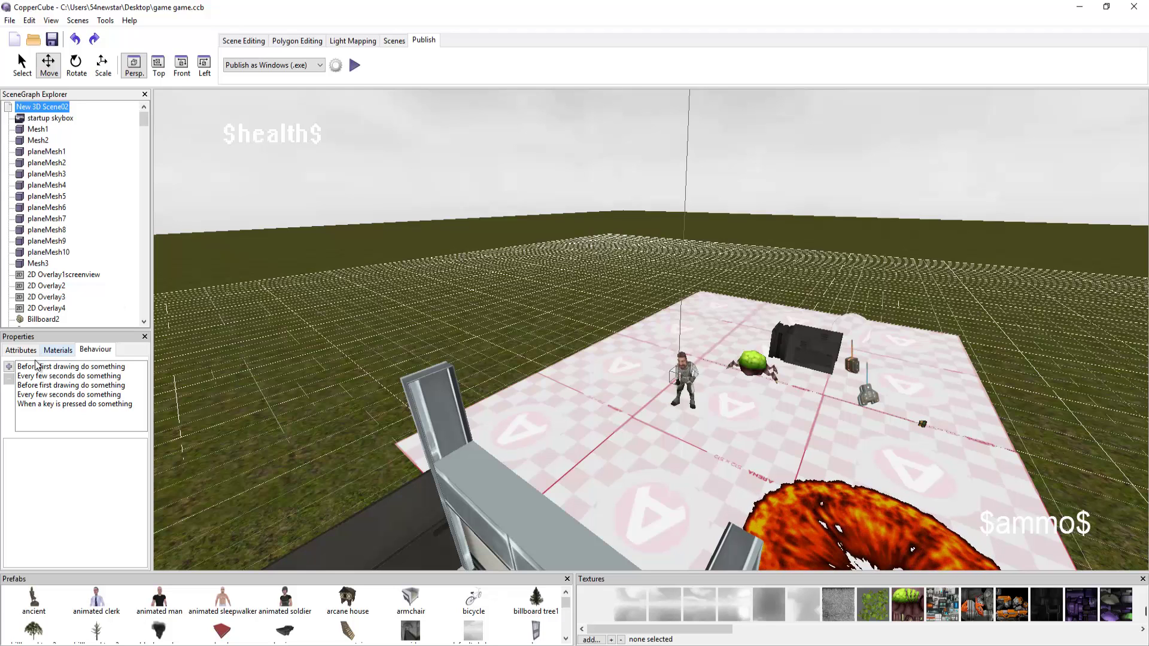
click(52, 370)
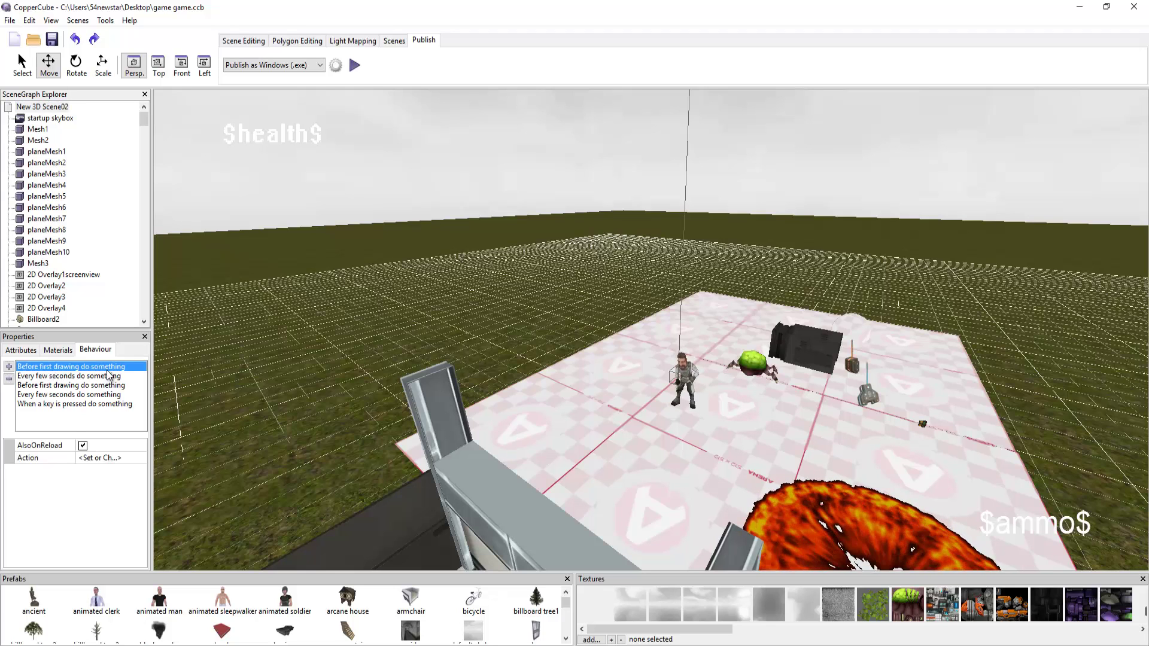
click(125, 458)
click(140, 461)
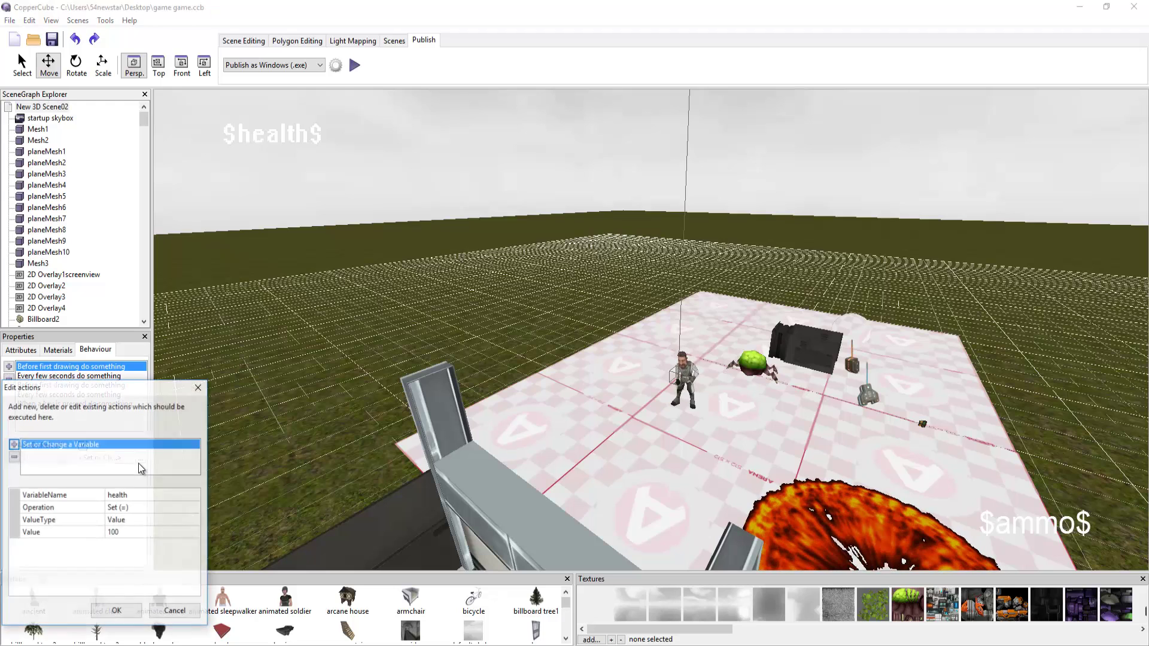
drag(125, 391, 278, 199)
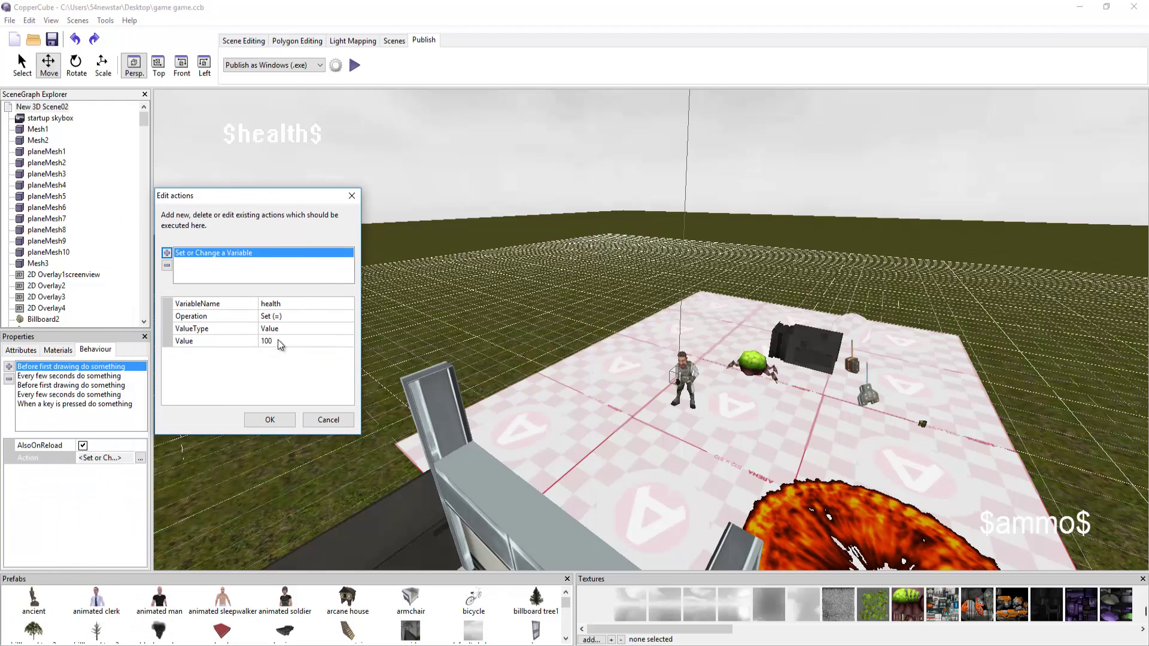
click(352, 195)
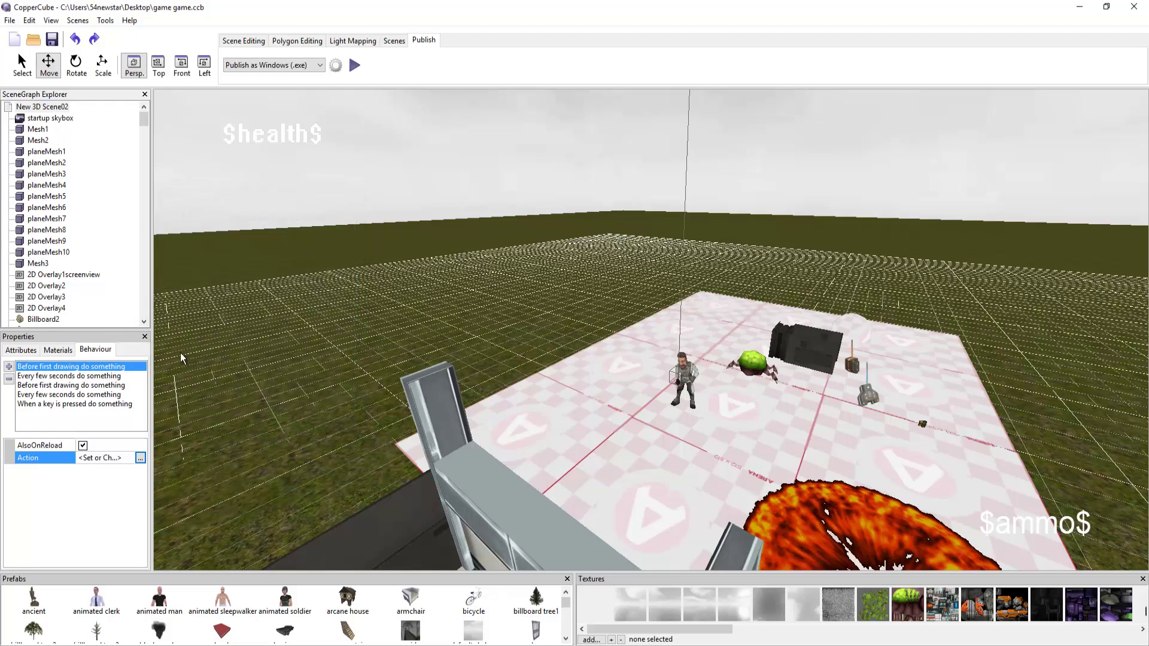
- Review the scene's first Every few seconds behaviour and its Change 2D Overlay Text action for 2D Overlay3
click(83, 377)
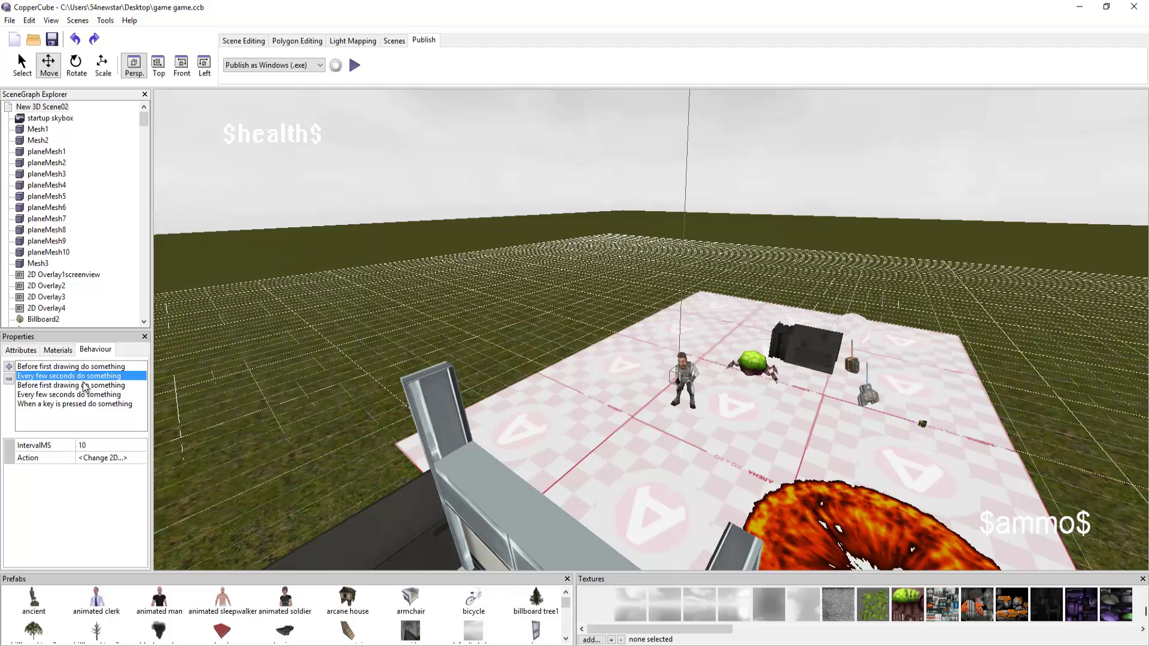
click(134, 458)
click(142, 458)
drag(118, 392, 283, 213)
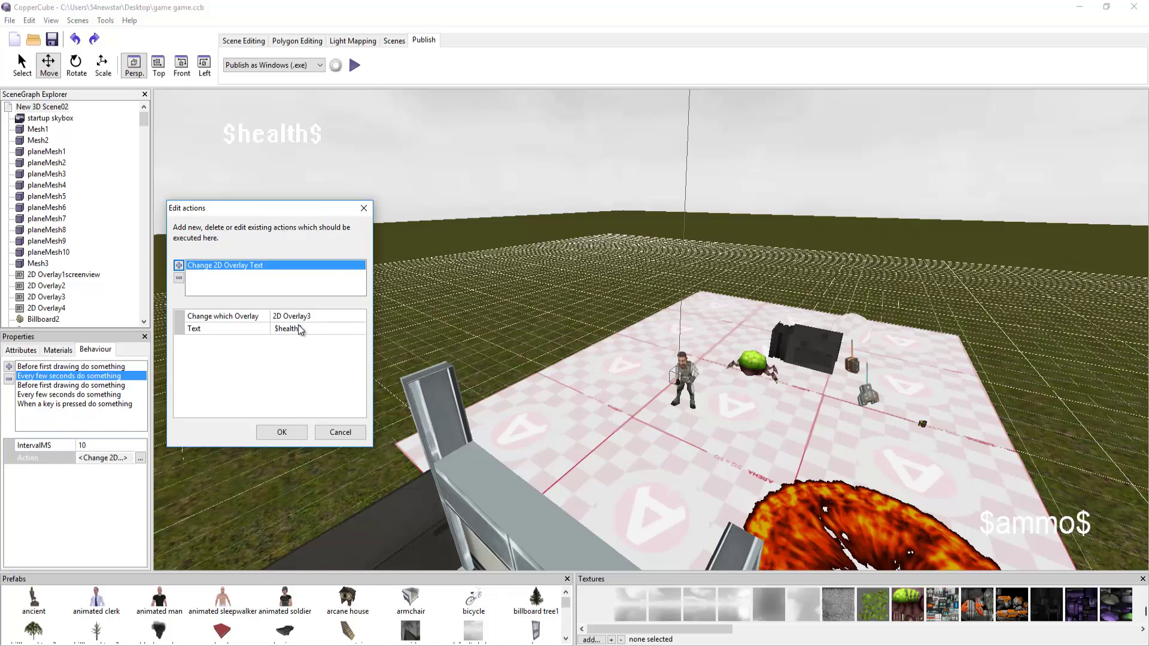
click(363, 209)
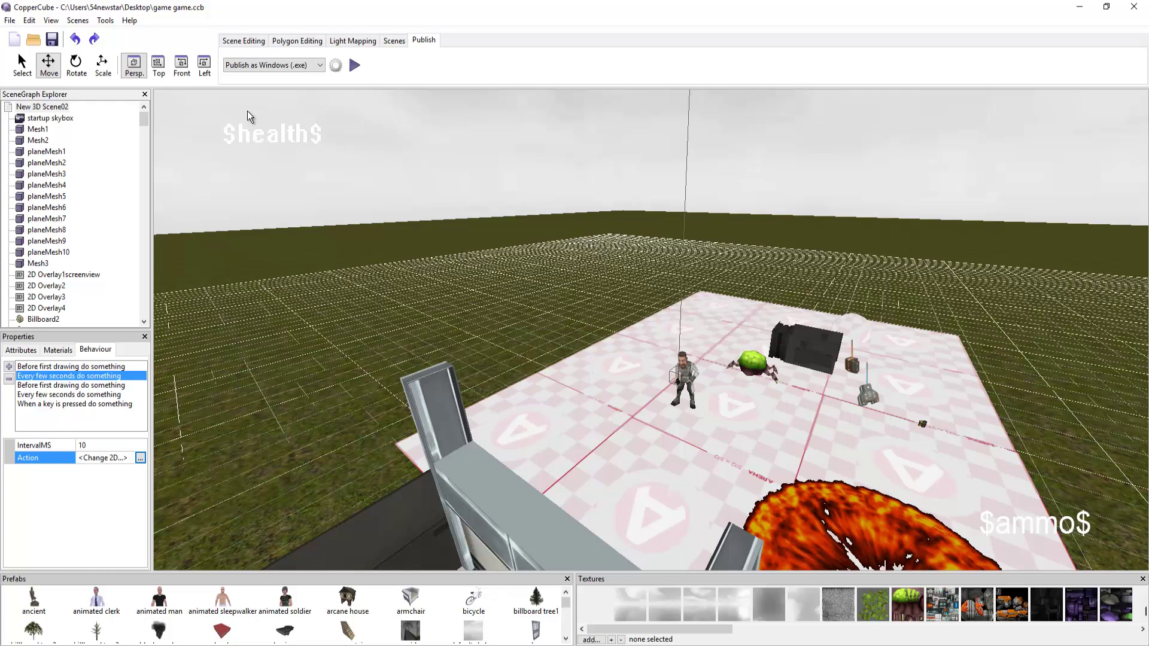
- Select the scene's When a key is pressed behaviour, and examine the attributes of 2D Overlay1 at the end of the scene graph
click(108, 405)
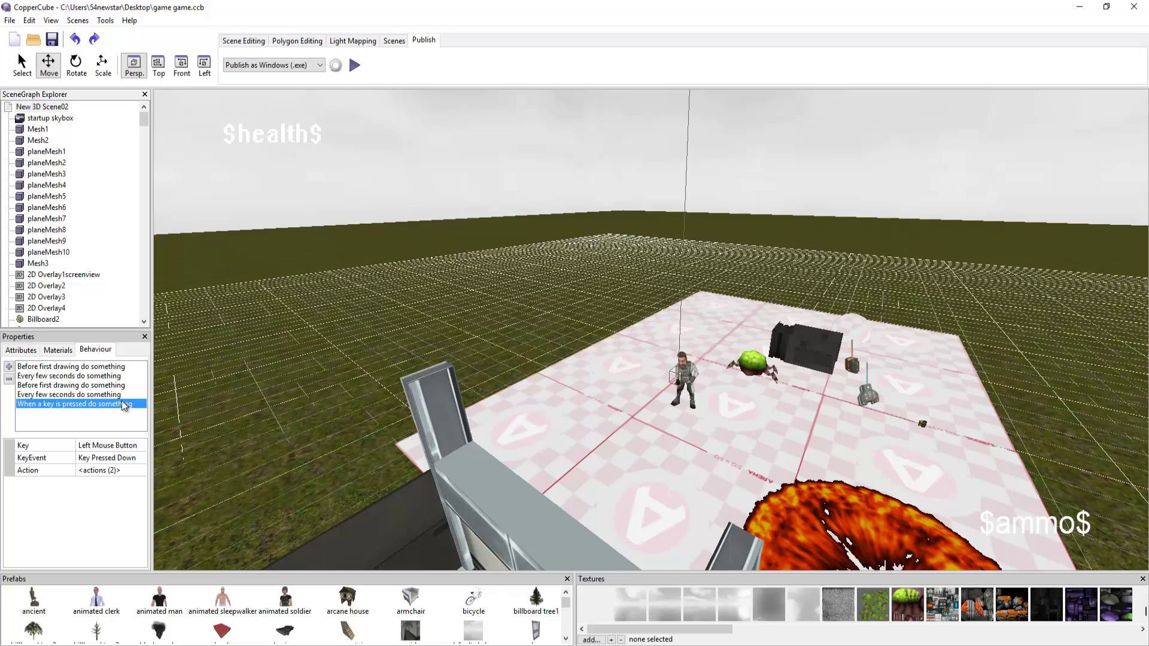
drag(144, 120, 144, 309)
click(58, 320)
click(12, 353)
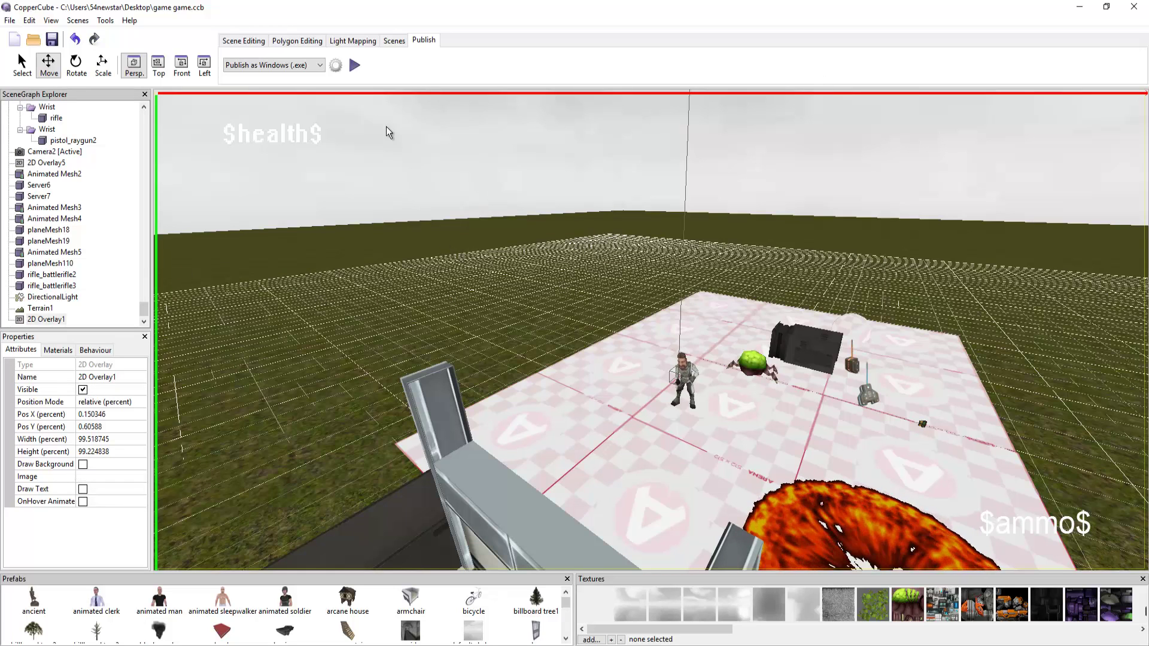
click(49, 321)
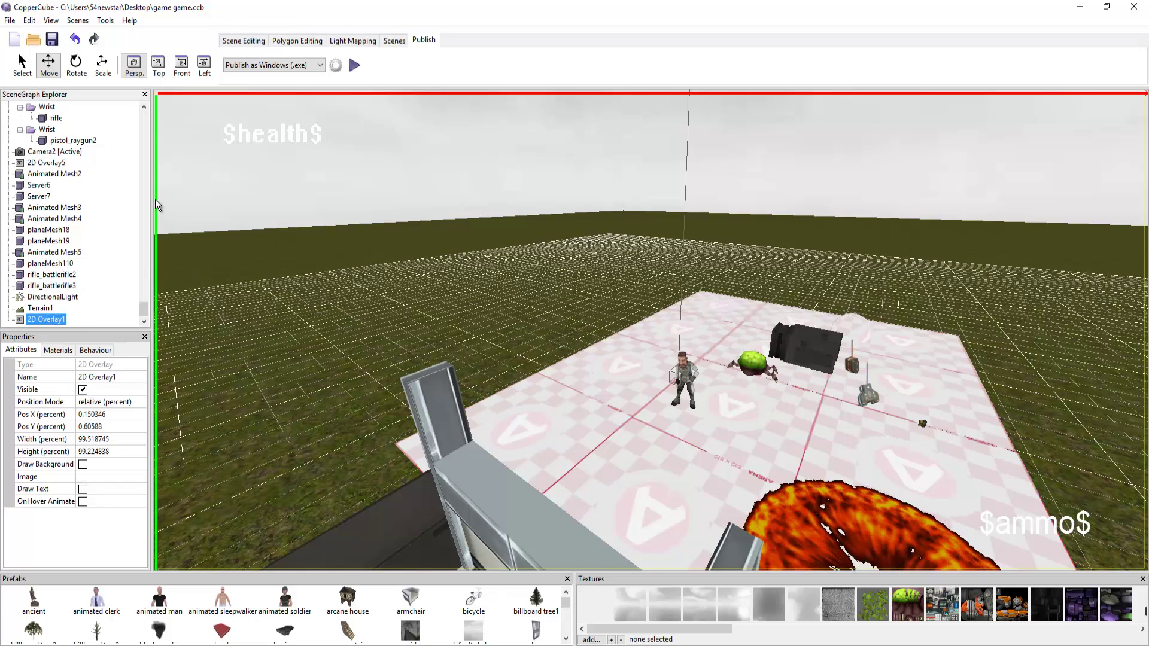
scroll(103, 189, up, 15)
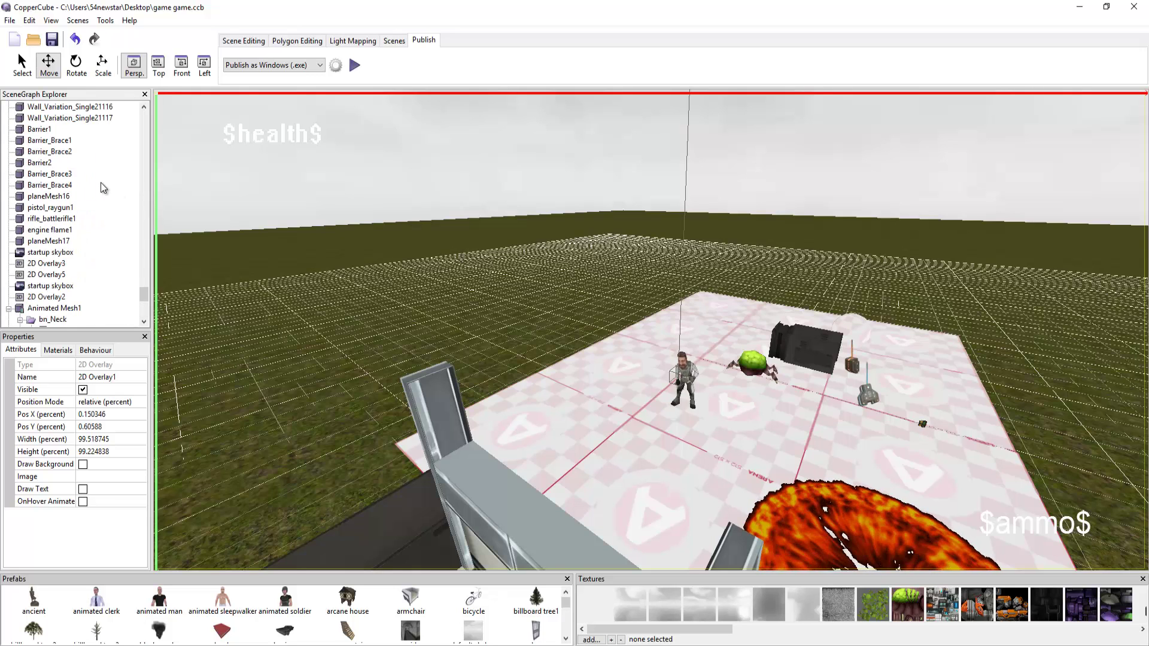
drag(153, 159, 154, 114)
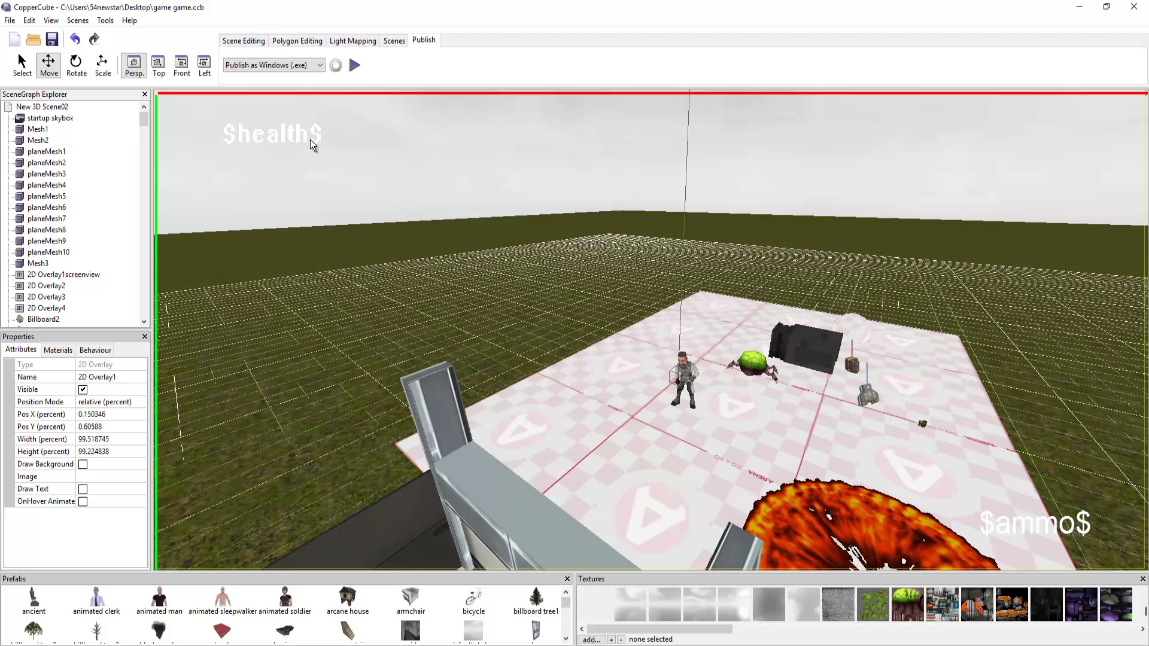
- Open the action list of New 3D Scene02's When a key is pressed behaviour
click(37, 108)
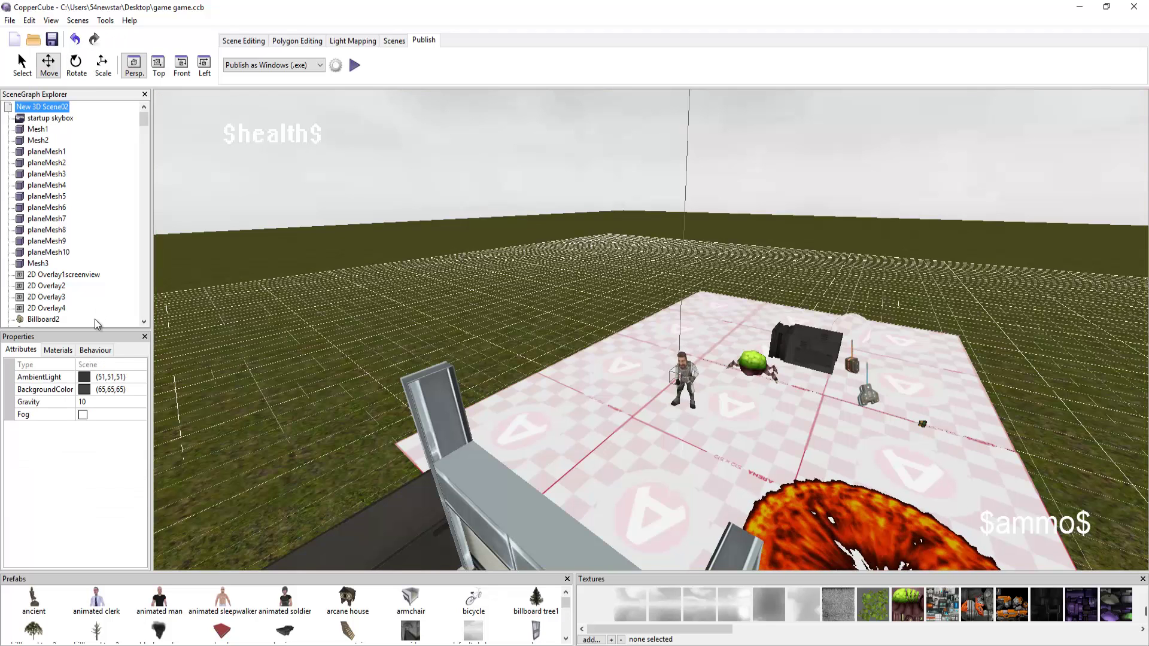
click(99, 351)
click(71, 405)
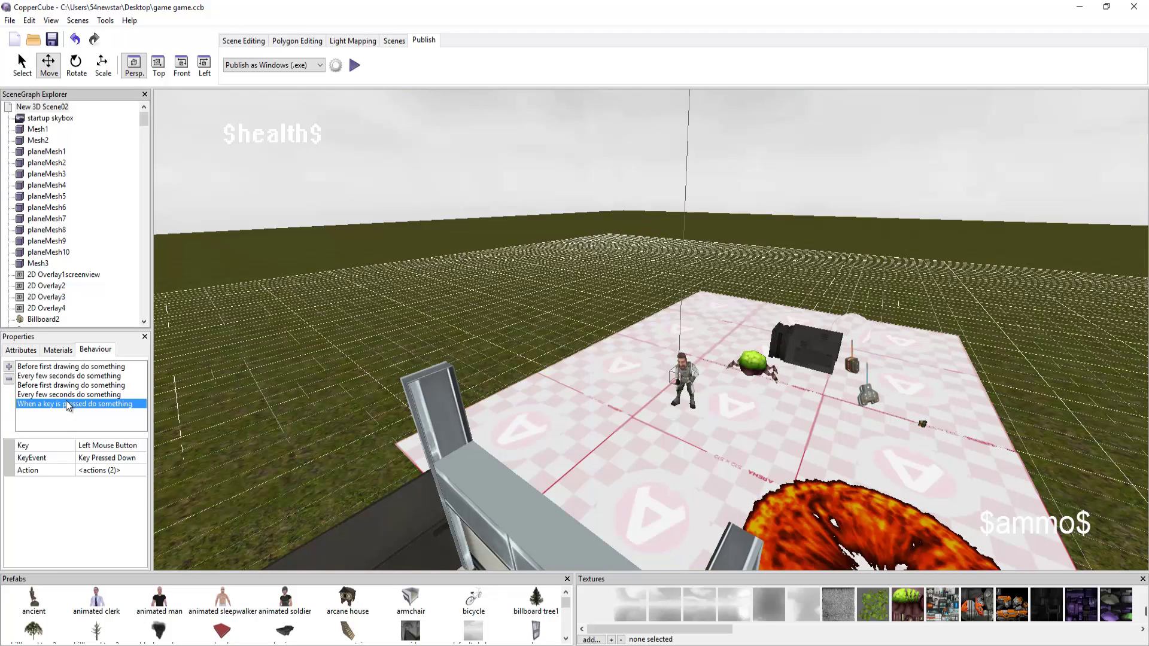
click(137, 471)
click(142, 471)
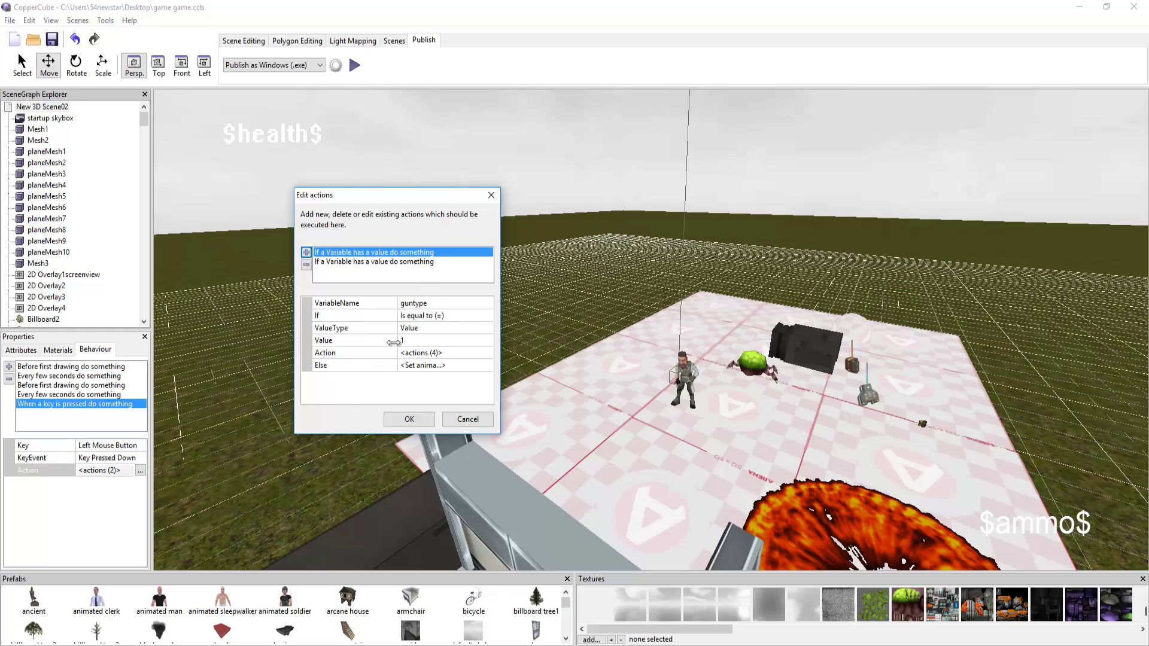
- Open the actions for guntype equal to 1 and review the animations available for the Set animation action on Animated Mesh1
click(460, 353)
click(486, 357)
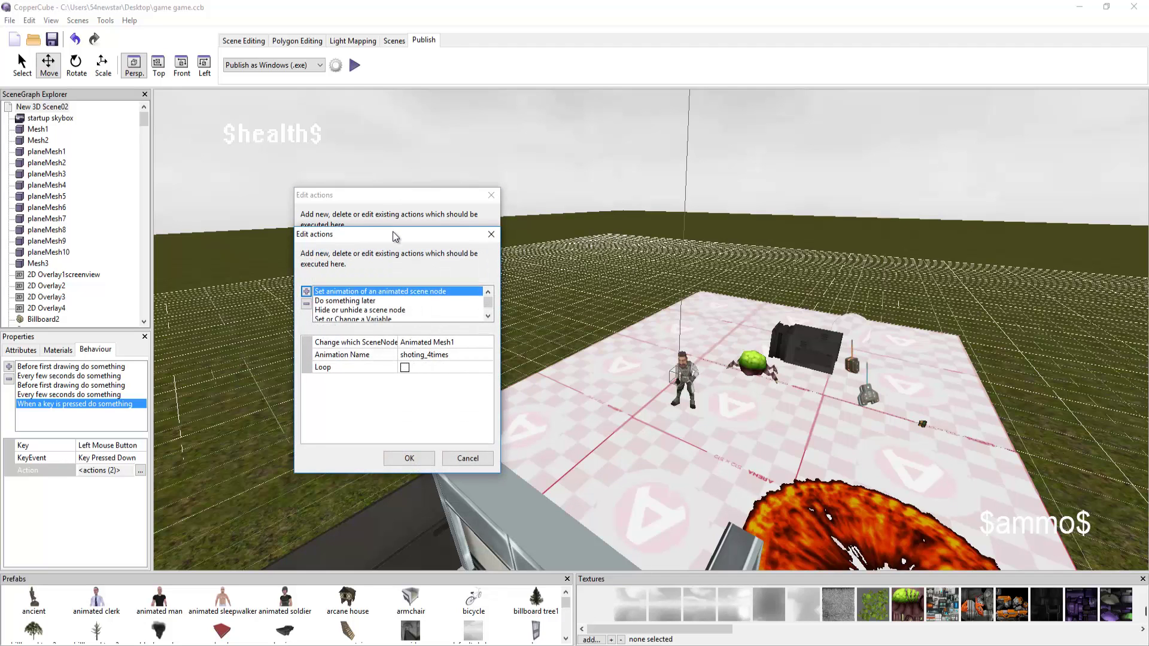
drag(392, 221, 649, 198)
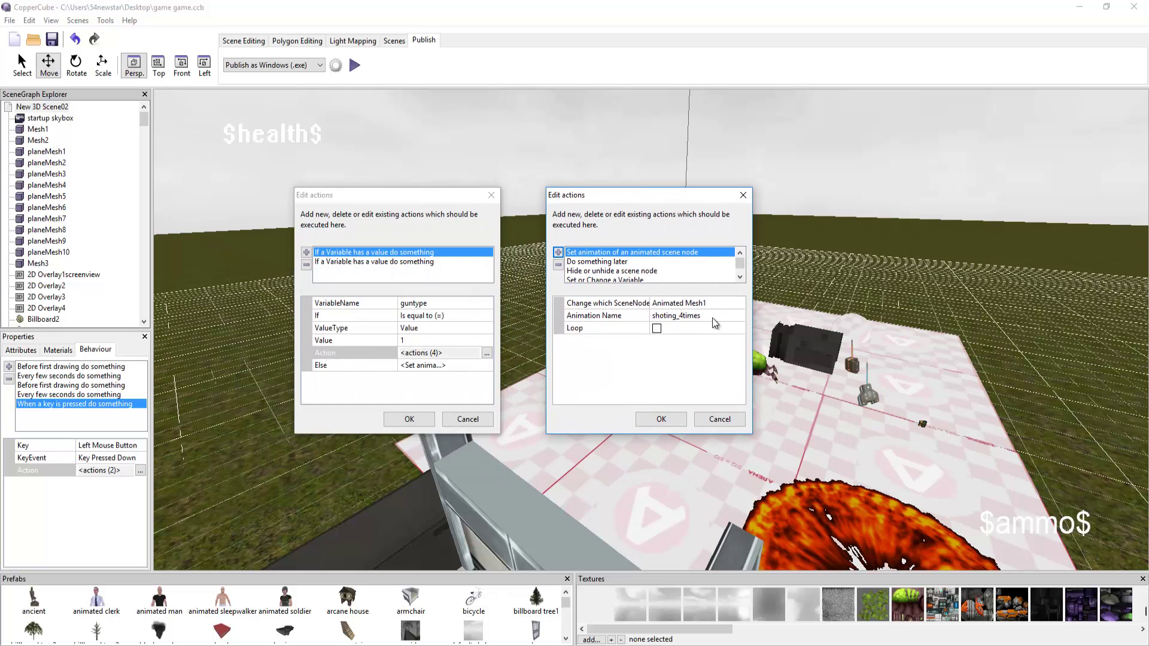
click(662, 319)
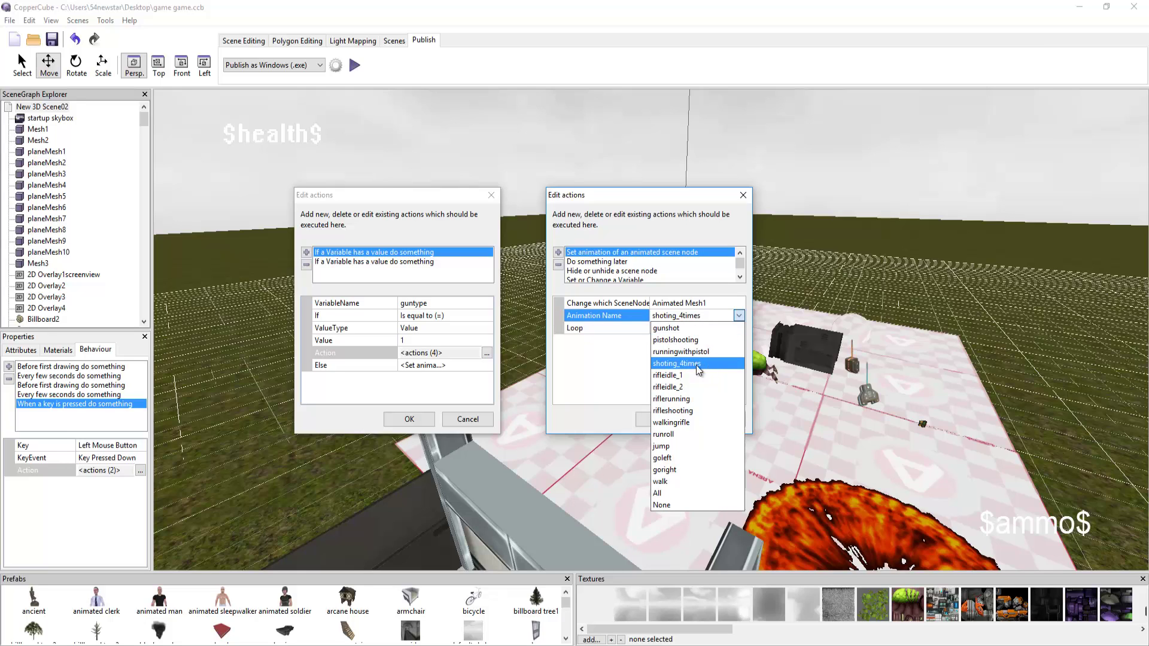
click(716, 314)
- Review the Do something later action for guntype 1 and its nested Set animation action
click(605, 264)
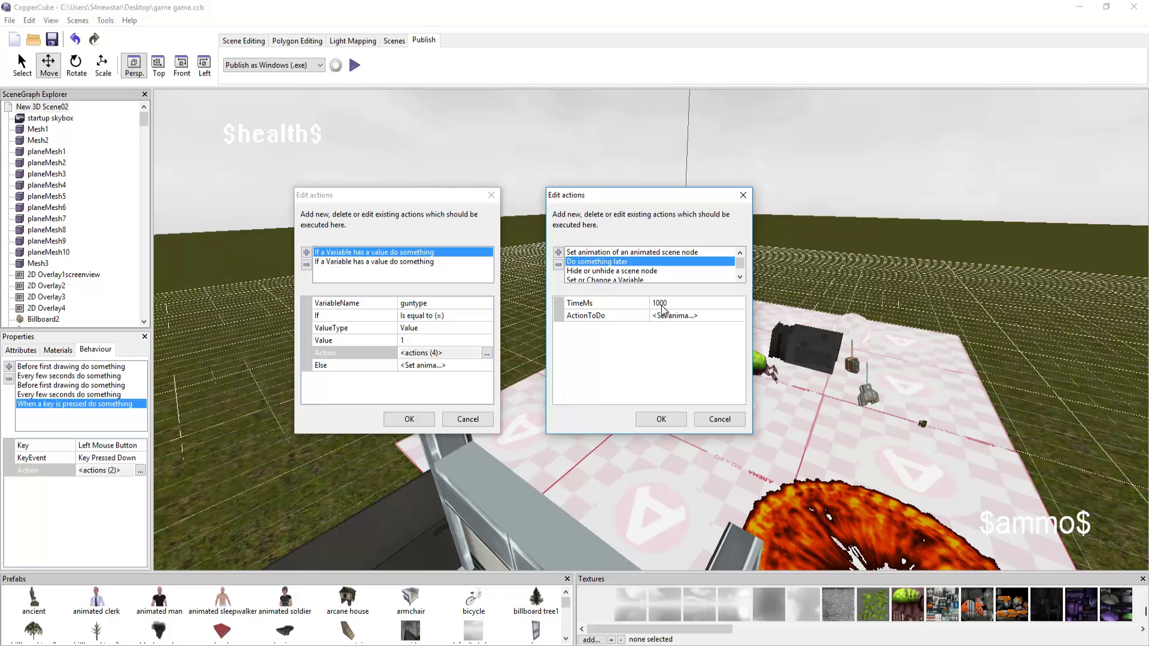
click(702, 316)
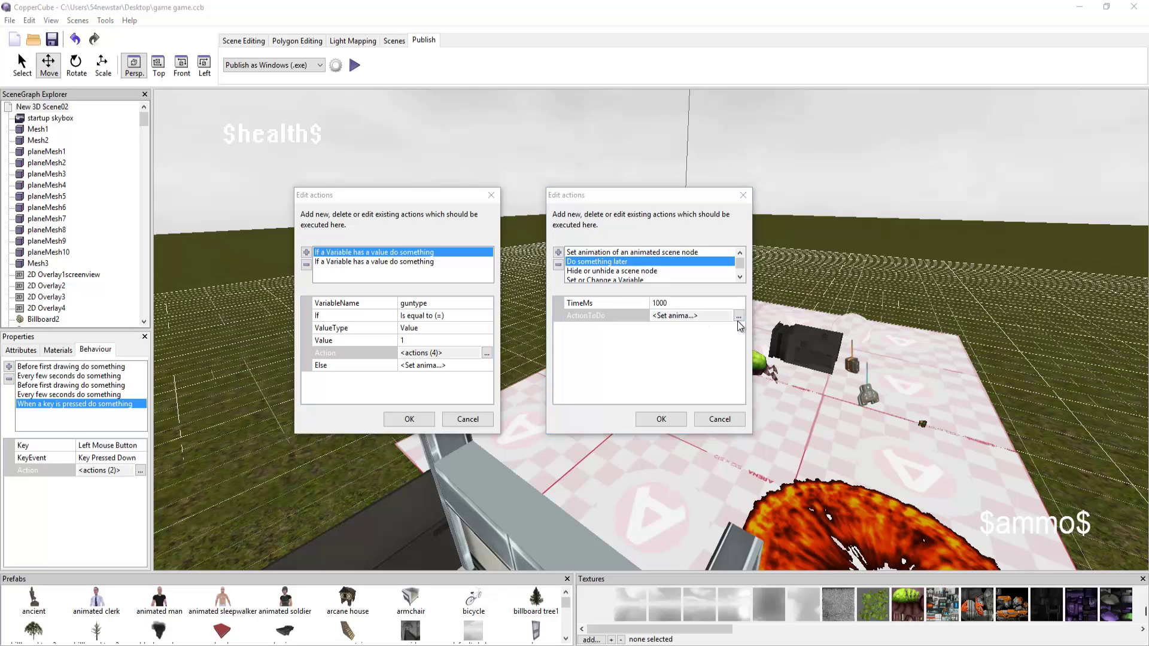
click(739, 316)
drag(685, 235, 923, 184)
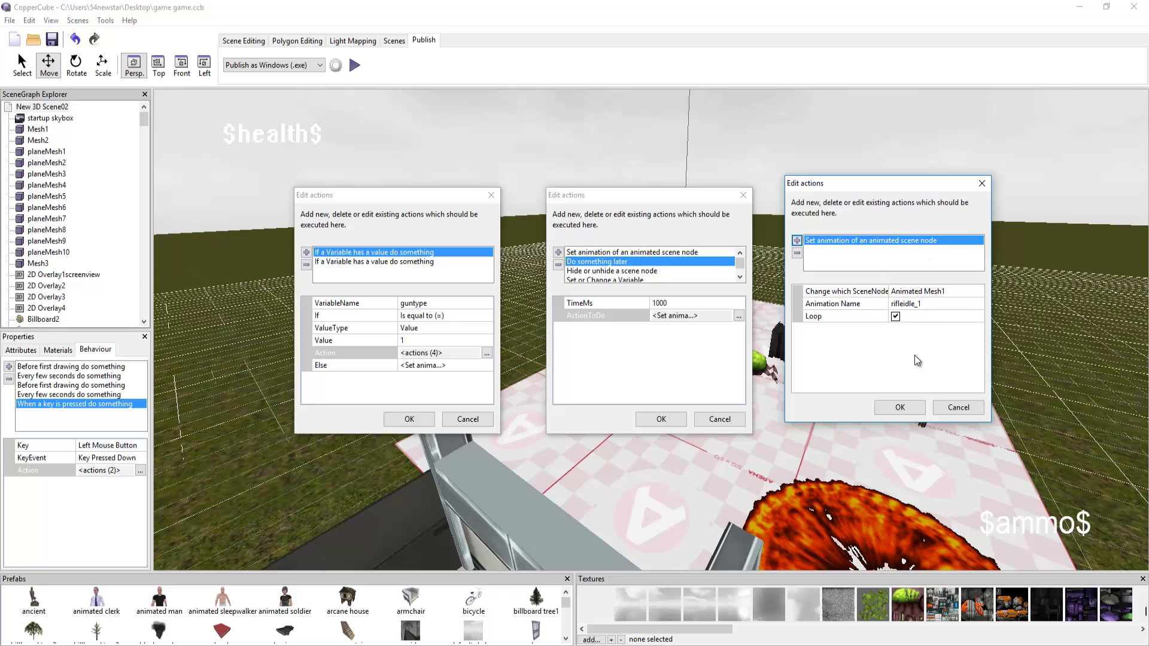
click(899, 408)
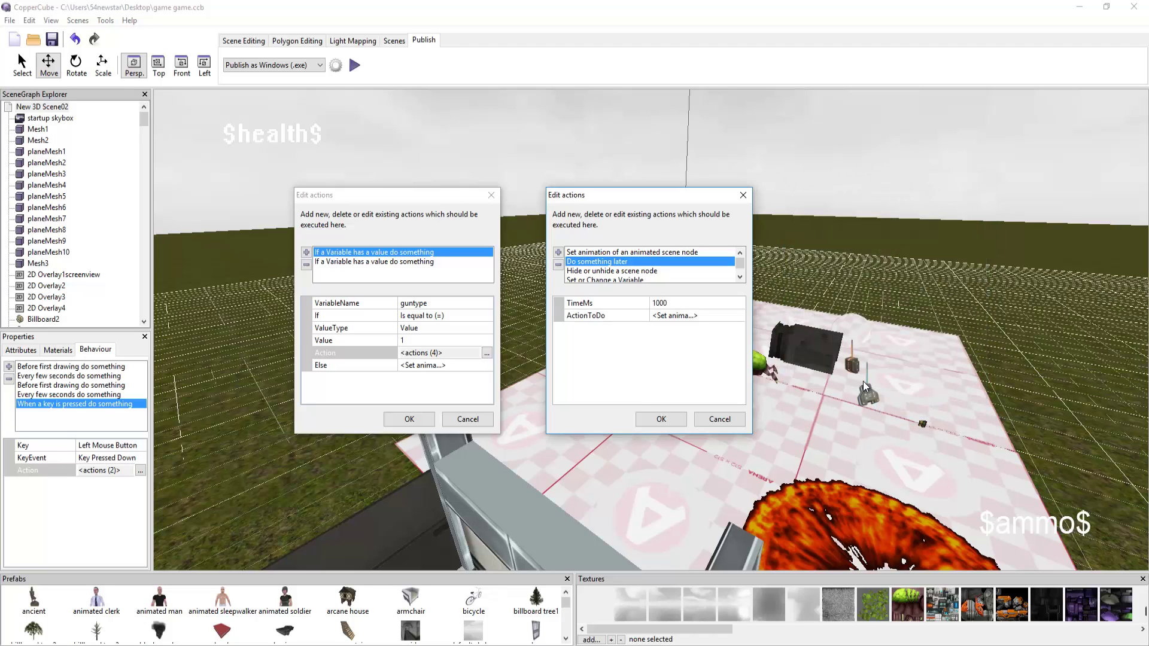
- Review the Hide or unhide a scene node action and the Set or Change a Variable action for ammo under guntype 1
click(625, 271)
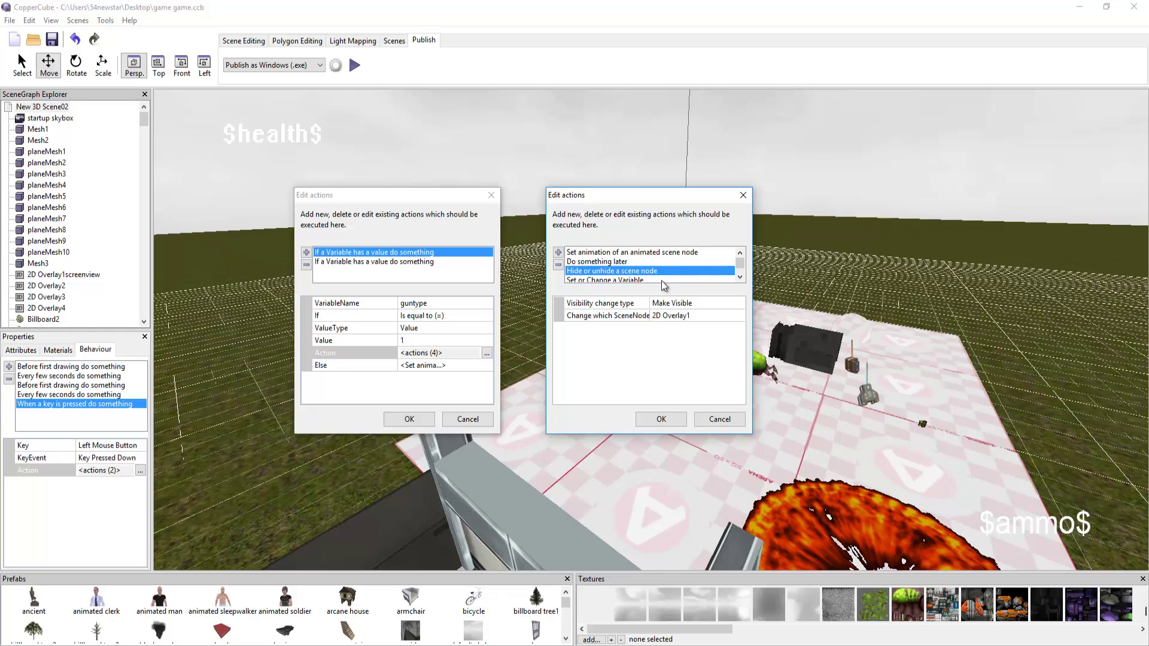
click(694, 323)
click(628, 280)
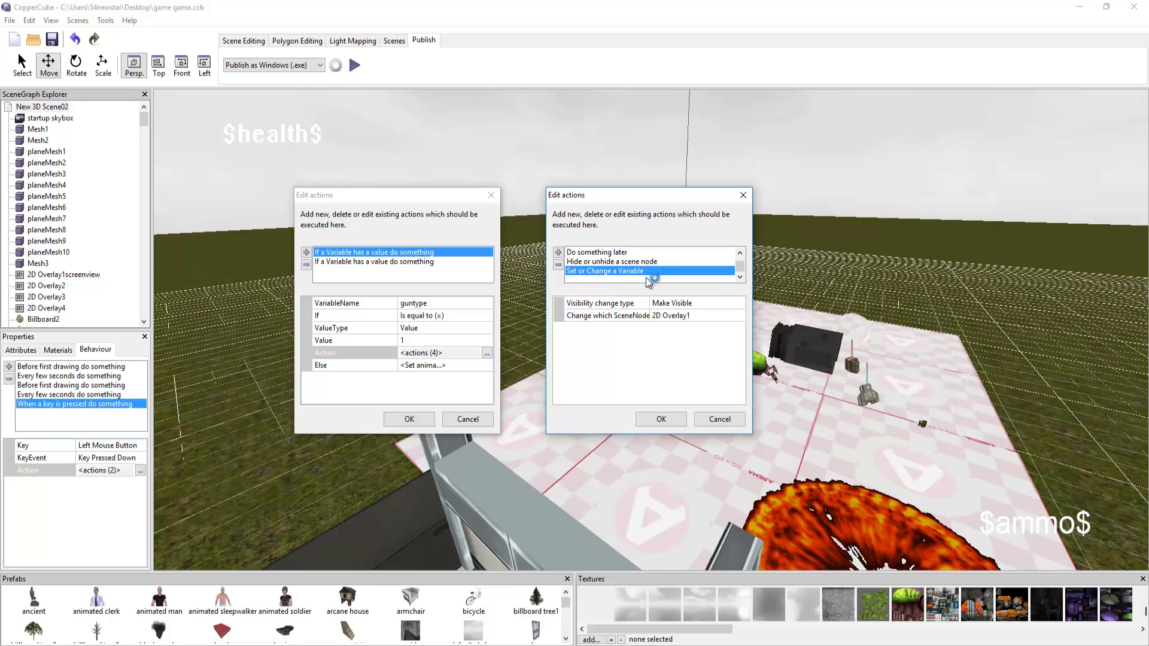
click(600, 275)
click(598, 264)
click(600, 278)
click(600, 272)
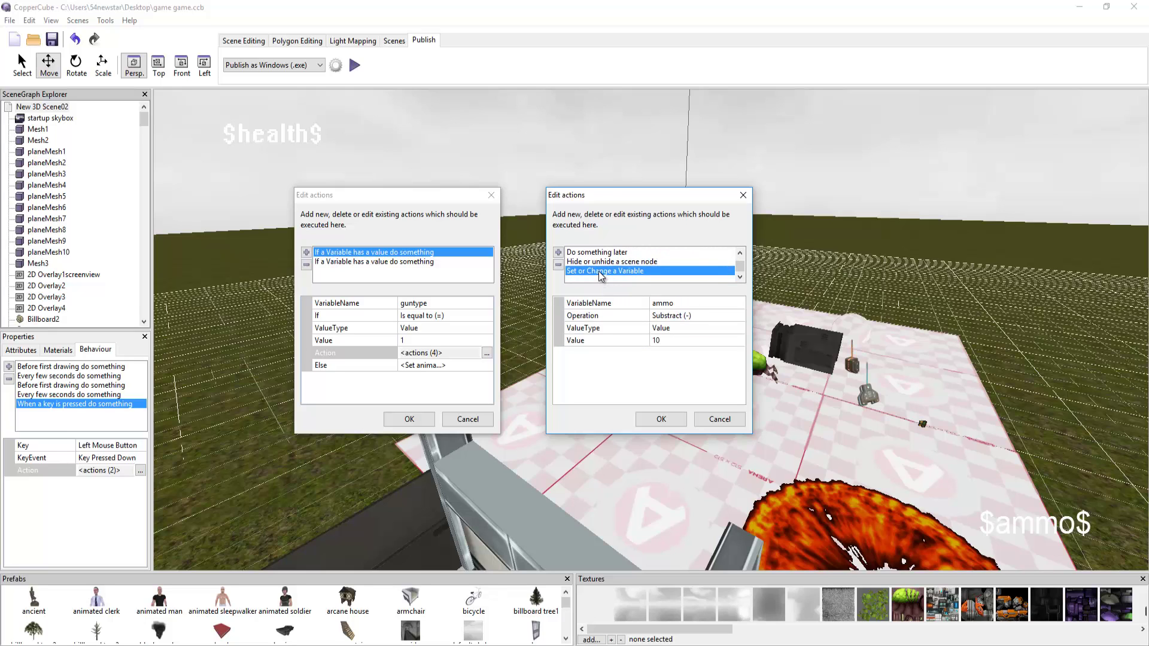
click(663, 336)
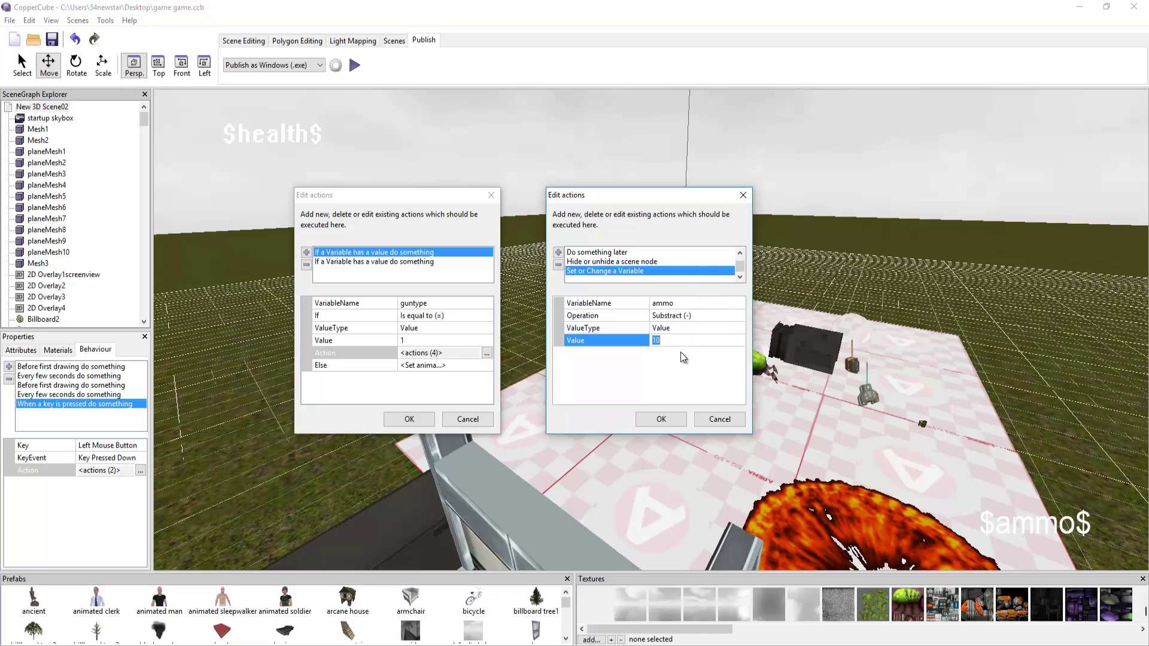
click(662, 419)
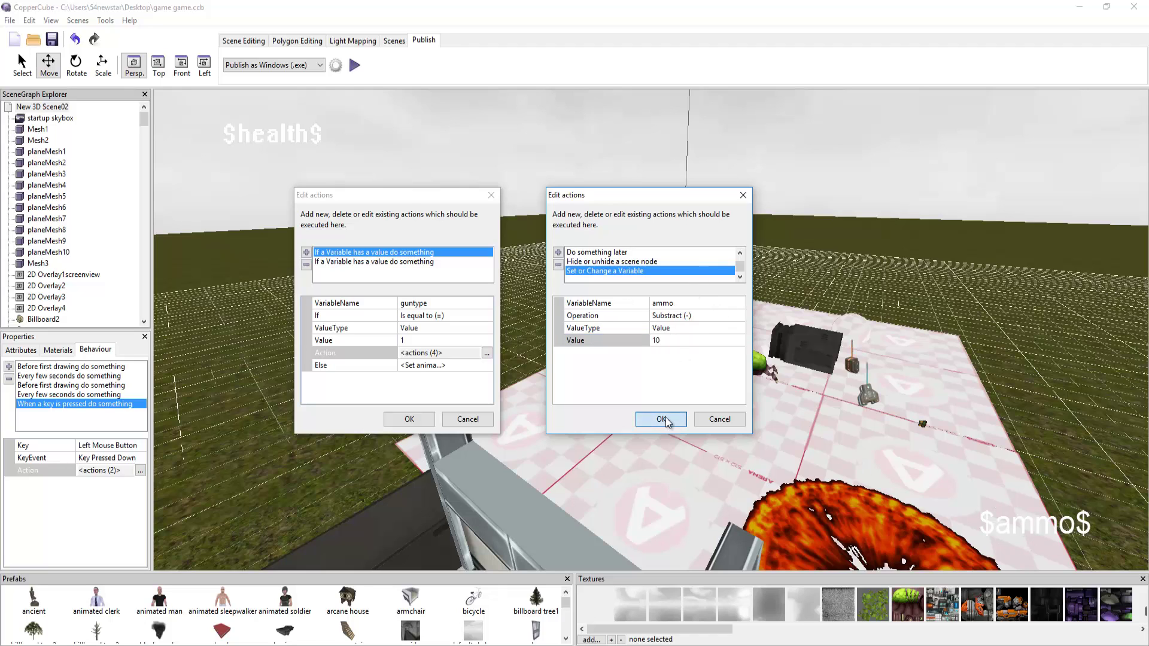
- Select the second variable condition, guntype equal to 2, and view its Set animation action
click(347, 262)
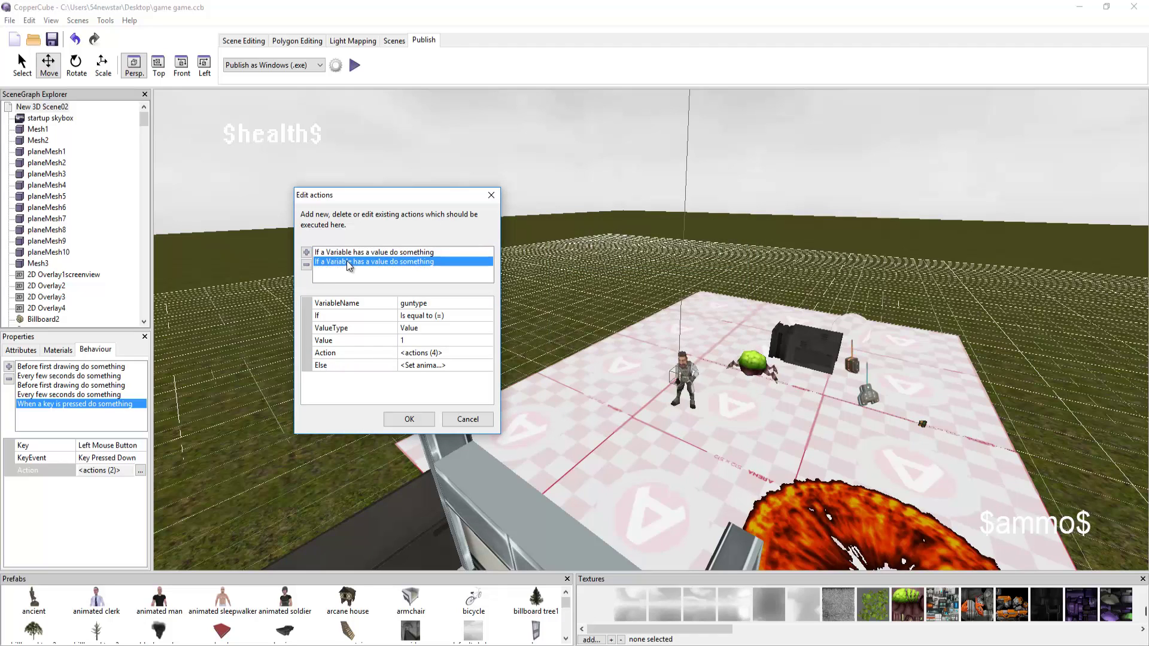
click(453, 353)
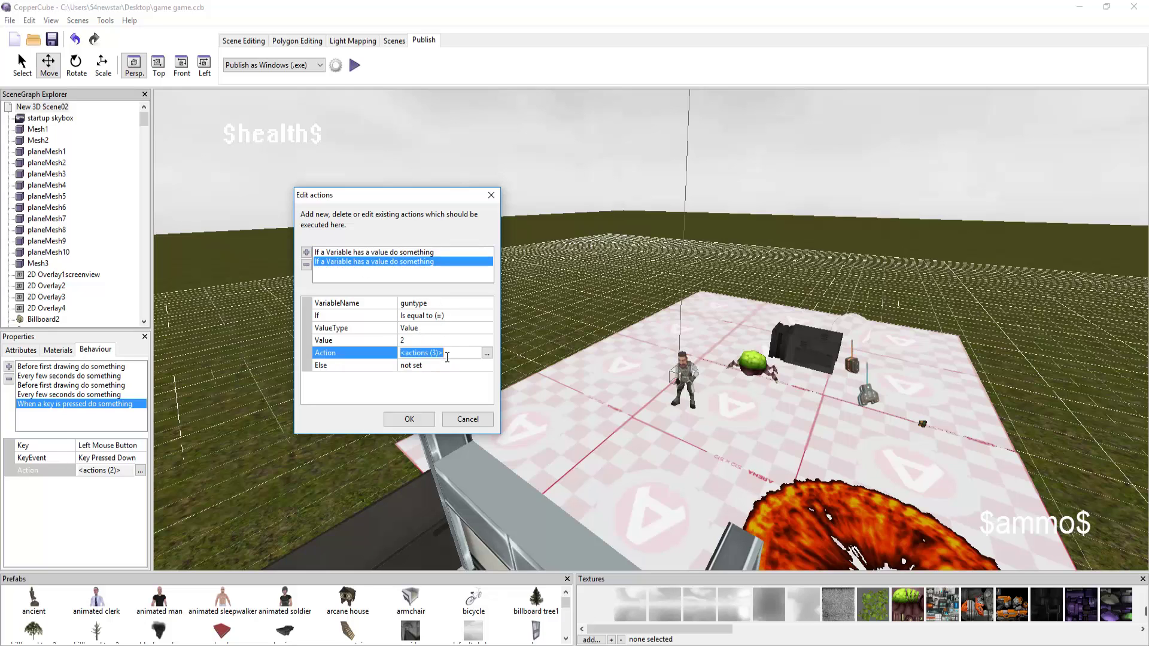
click(487, 354)
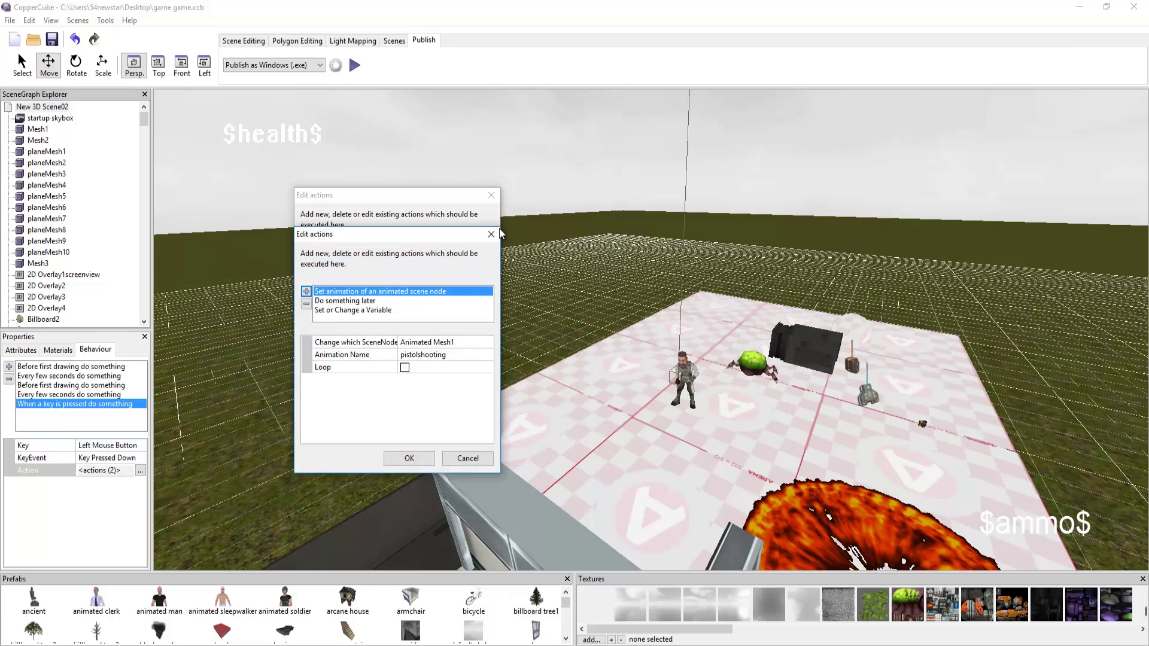
drag(440, 239, 836, 193)
click(777, 196)
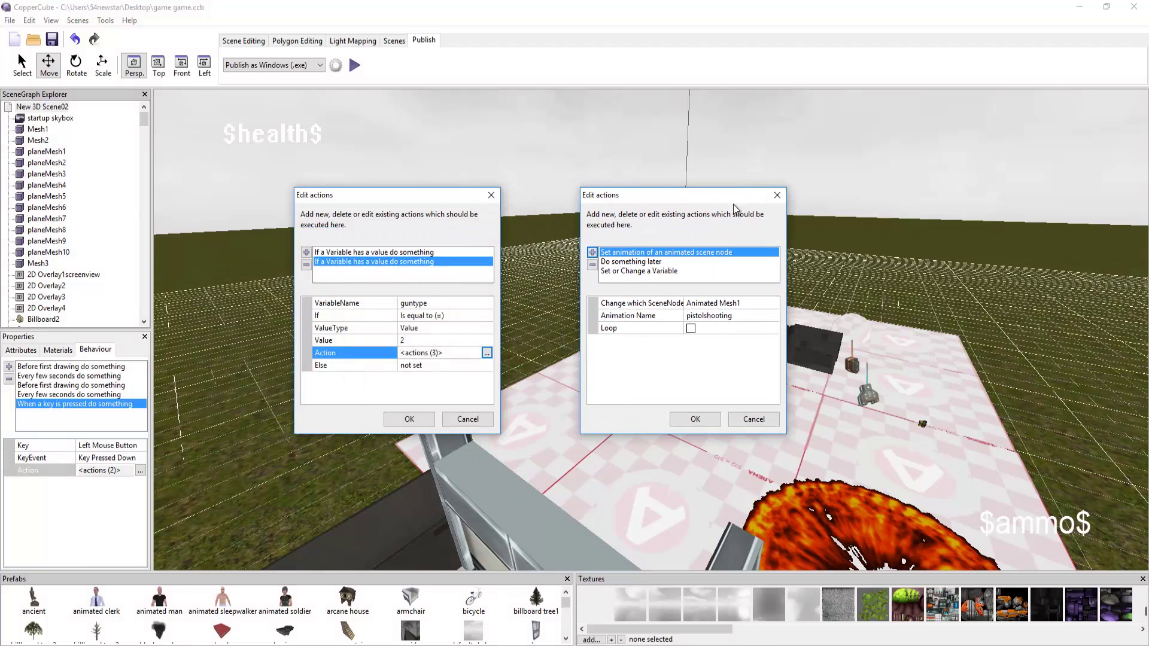
- Go back to the guntype 1 condition and look over its action list again for comparison
click(433, 250)
click(470, 352)
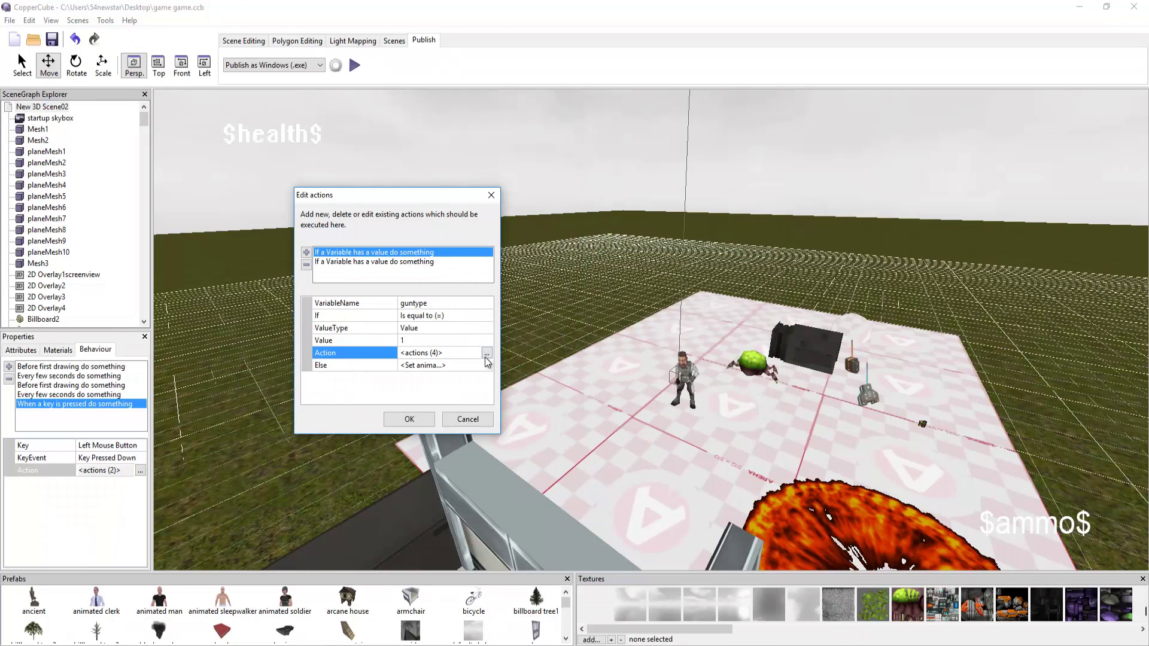
click(487, 354)
drag(453, 235, 795, 190)
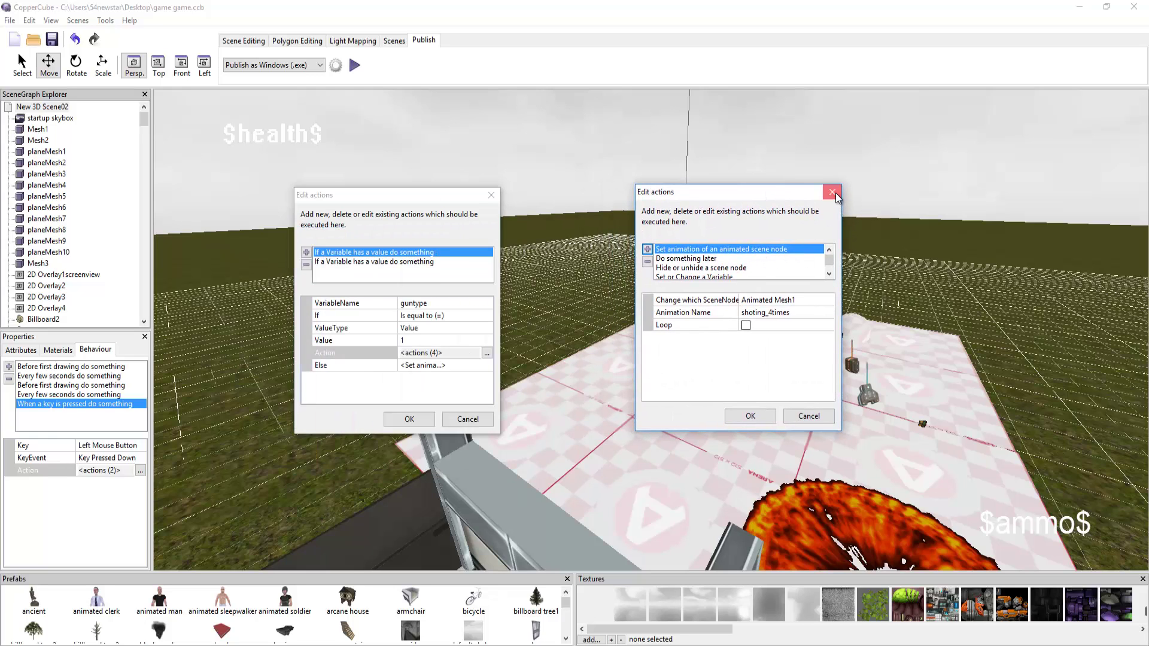
click(833, 193)
click(486, 353)
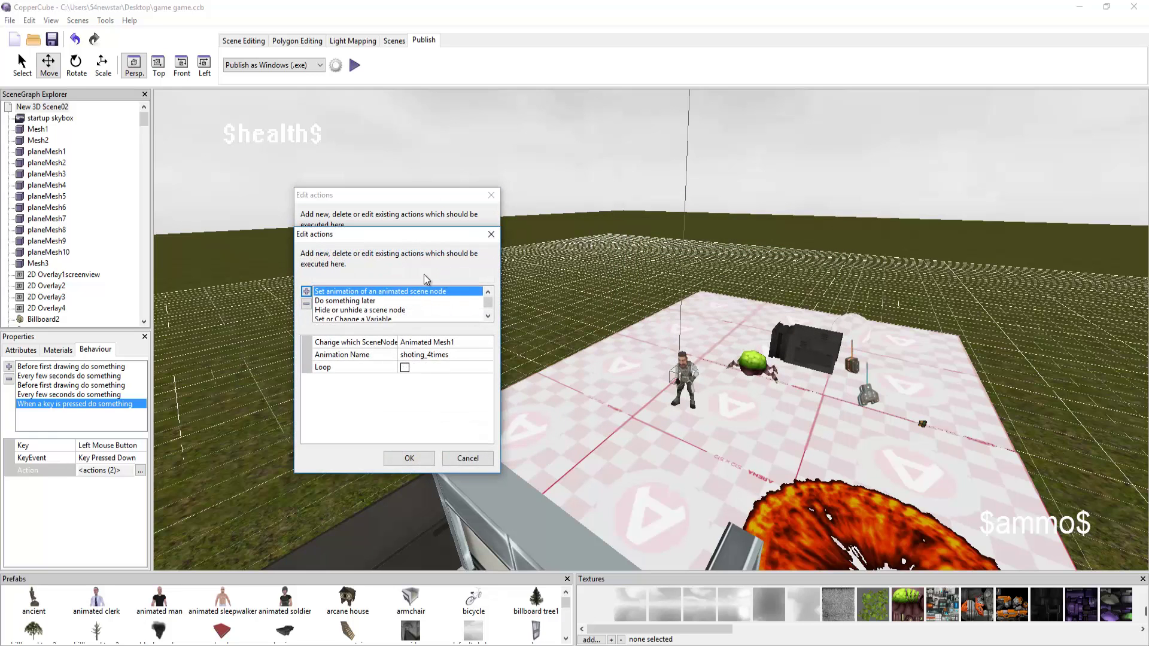
scroll(390, 305, down, 1)
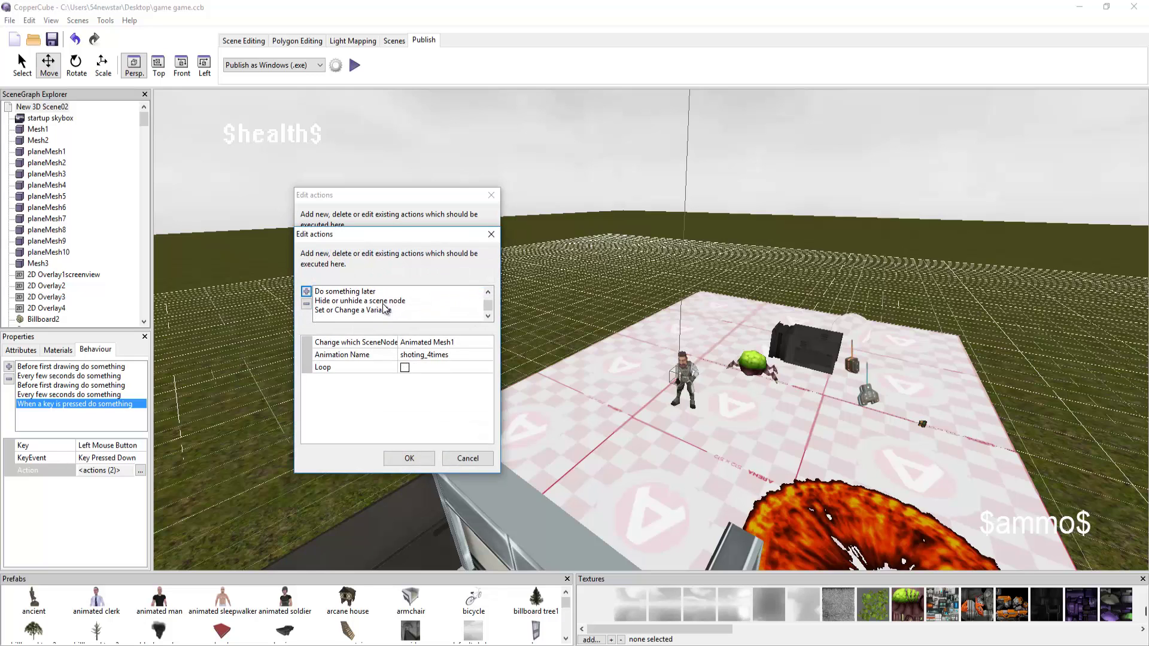
scroll(383, 306, up, 1)
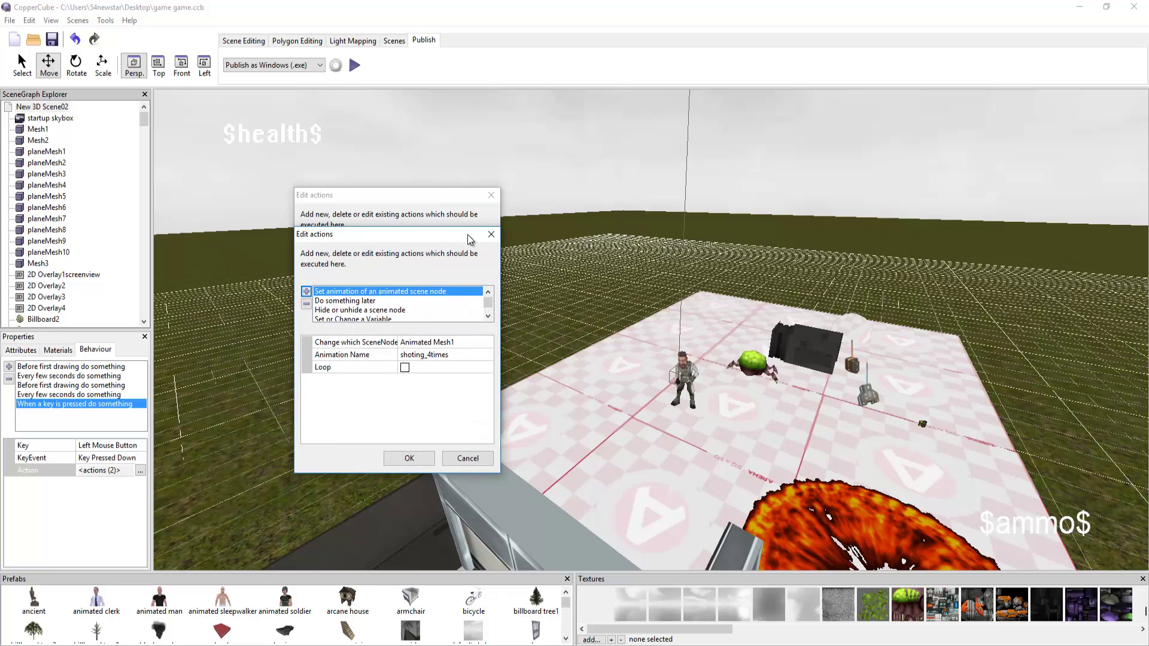
drag(468, 239, 715, 216)
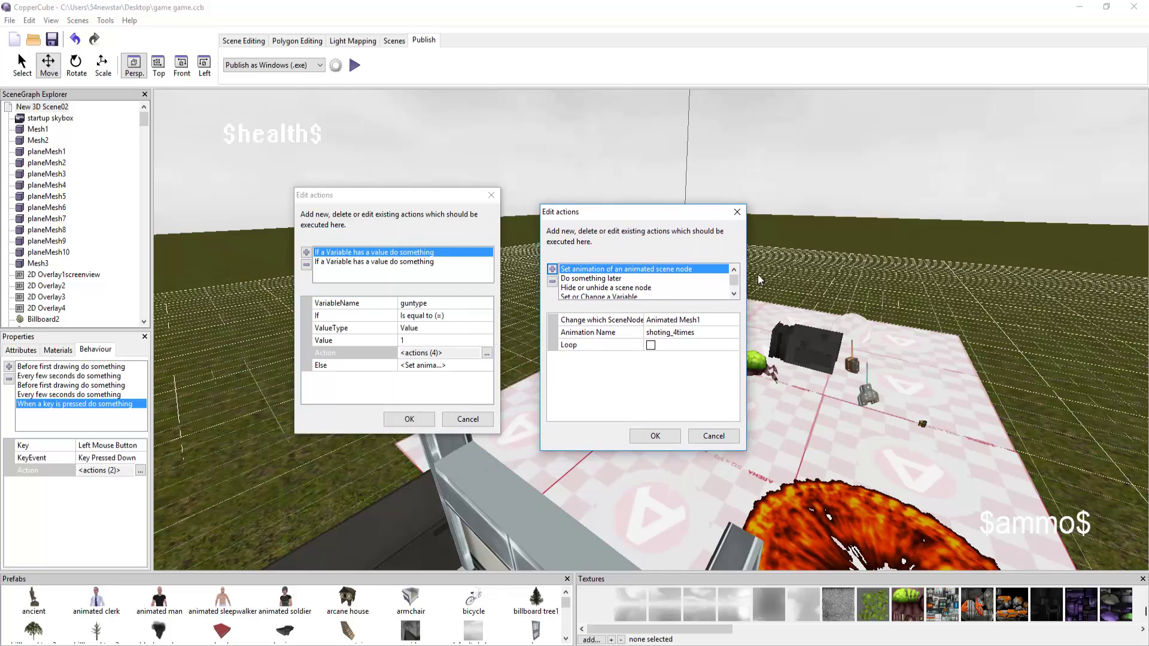
click(737, 213)
- Reopen the actions for guntype equal to 2 and review its Do something later action
click(375, 261)
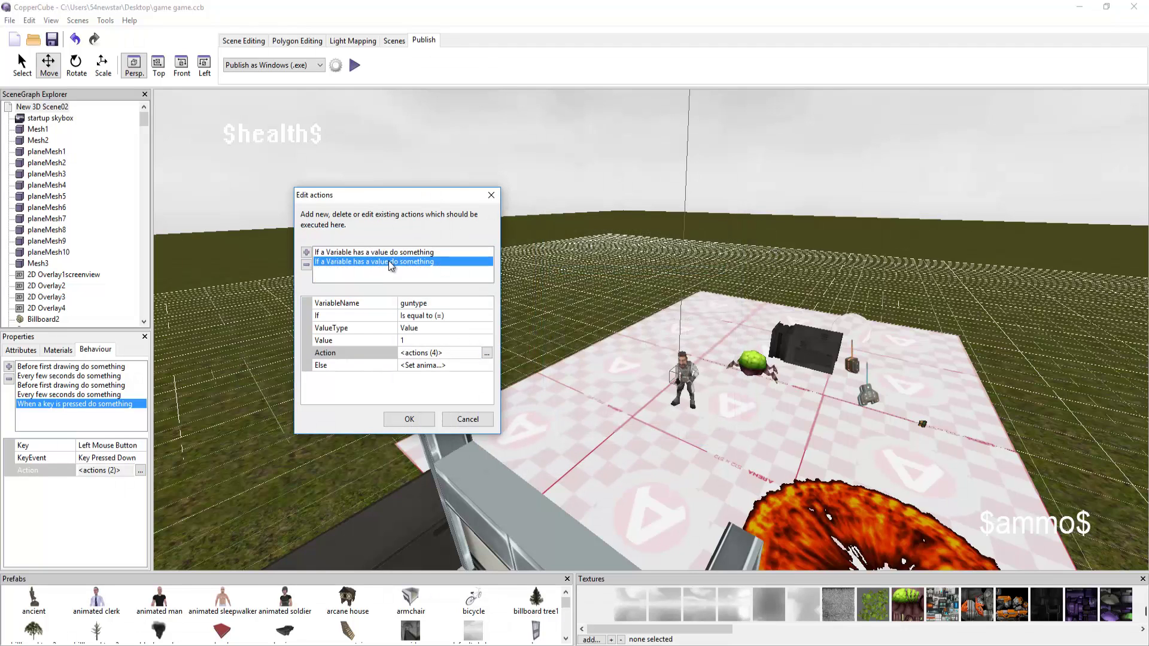
click(487, 353)
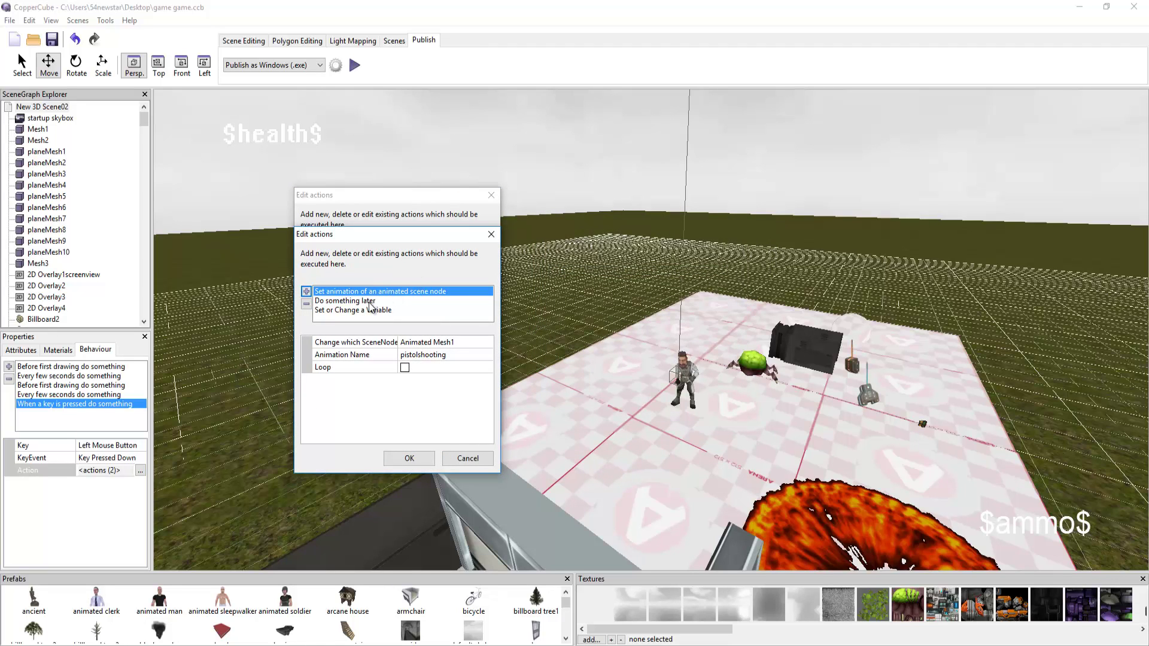
drag(446, 235, 712, 201)
click(759, 201)
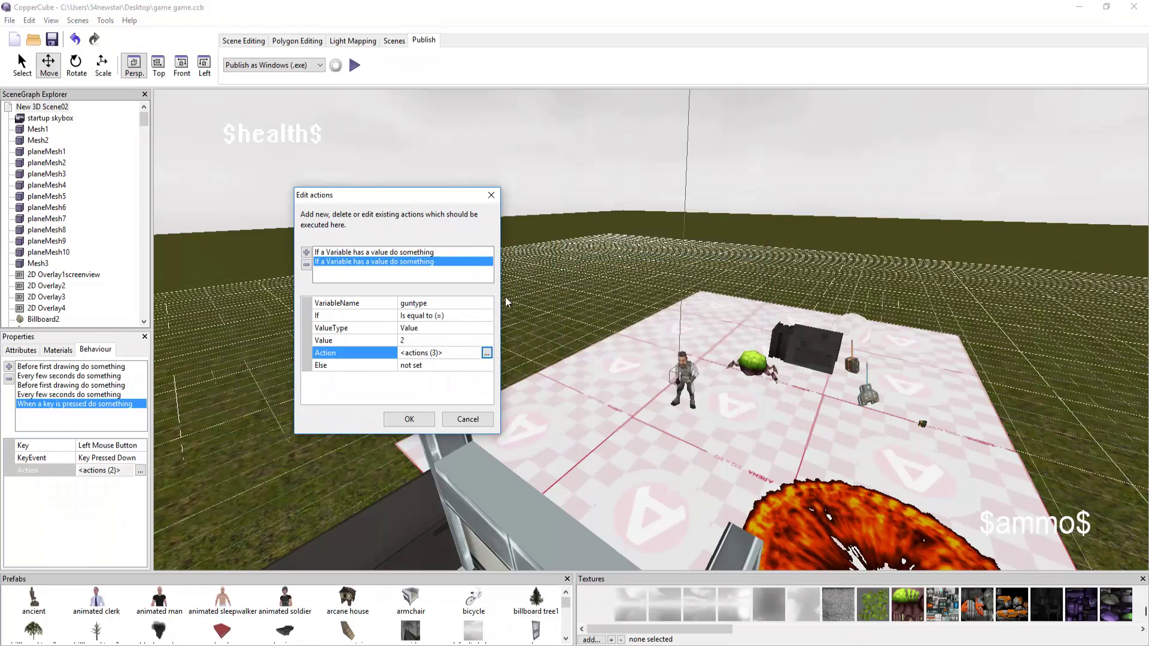
click(487, 353)
click(357, 301)
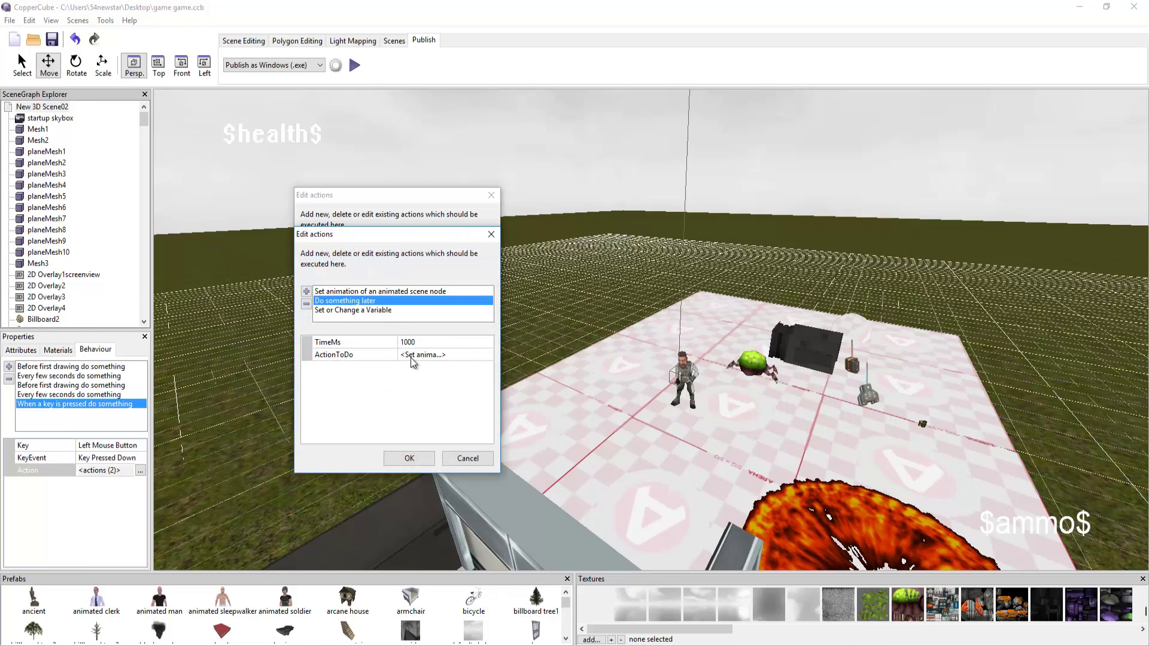
click(492, 234)
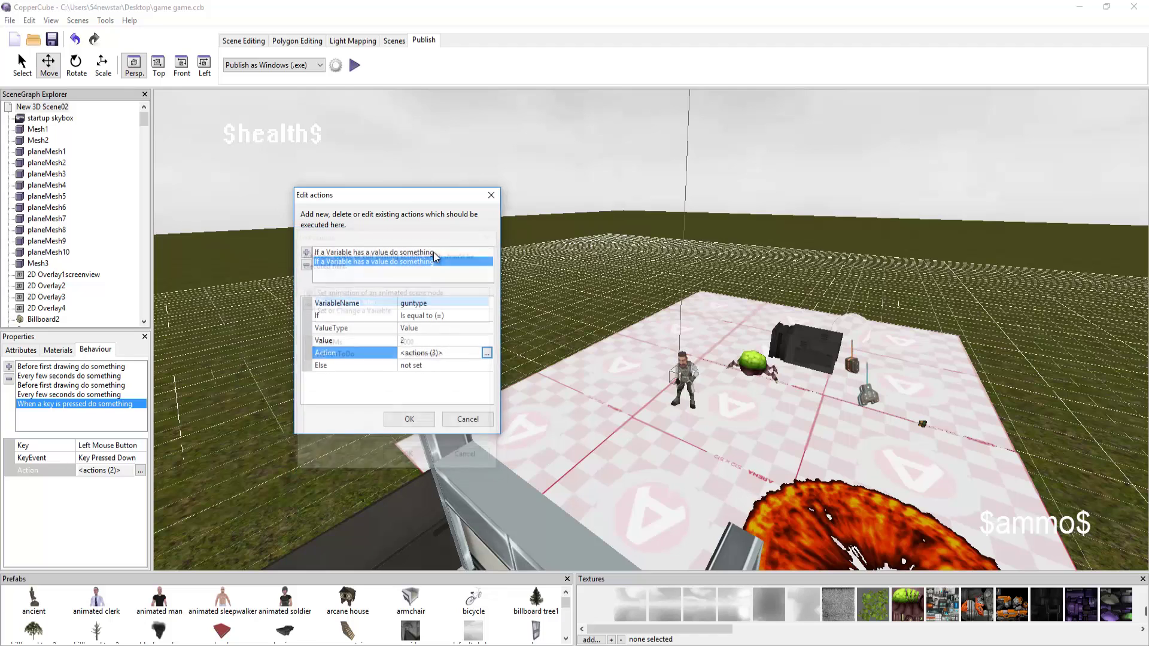
- Return to the guntype equal to 1 condition and review its action list, including the Hide or unhide a scene node action
click(363, 255)
click(454, 354)
click(487, 353)
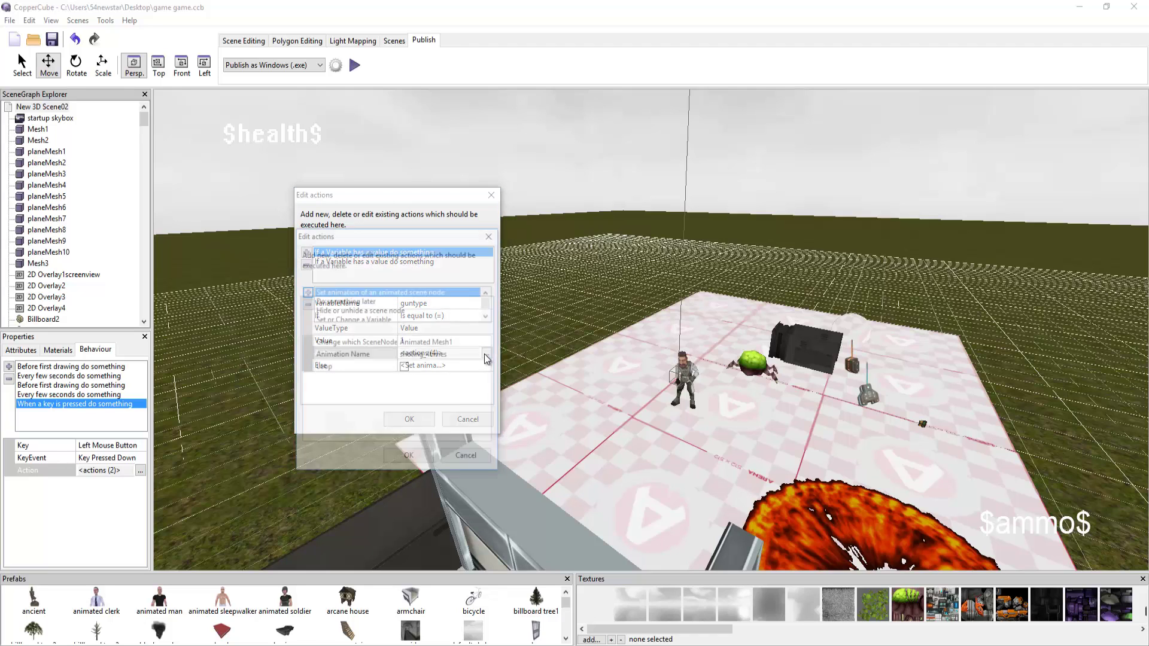
click(360, 311)
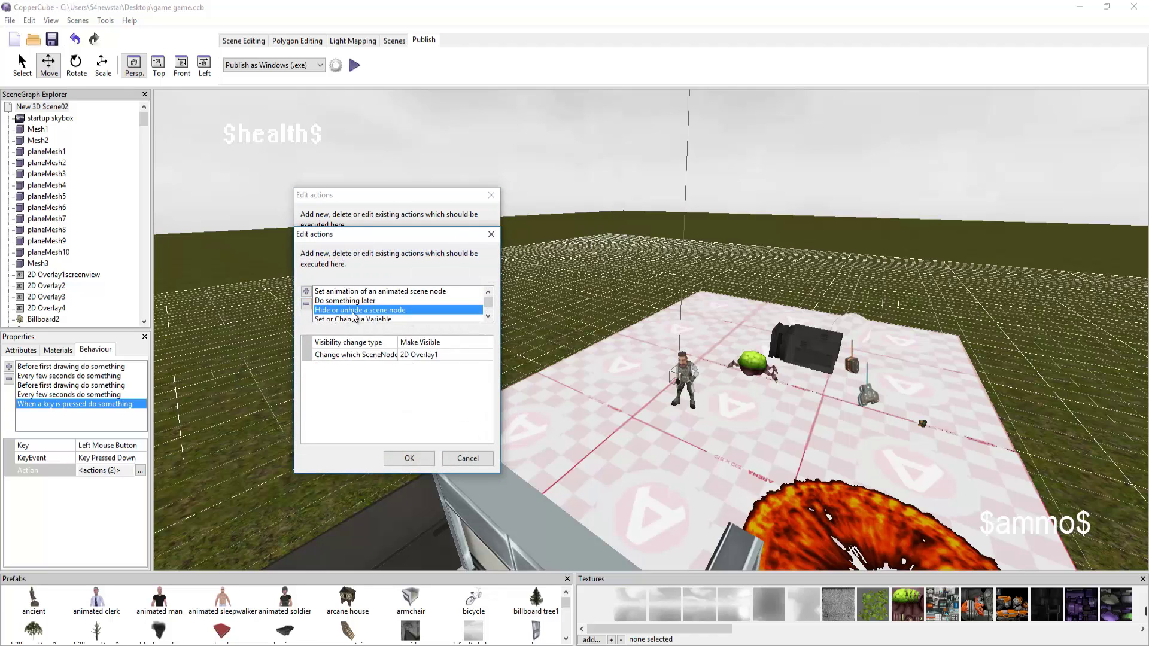
drag(427, 234, 715, 209)
click(779, 210)
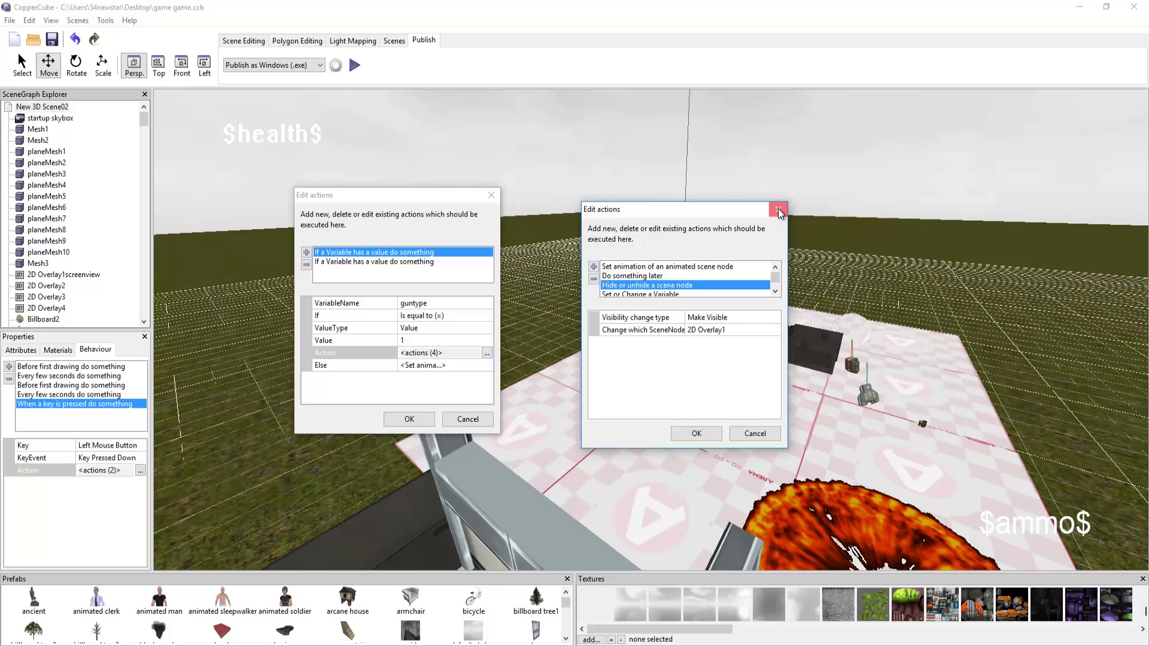
click(487, 354)
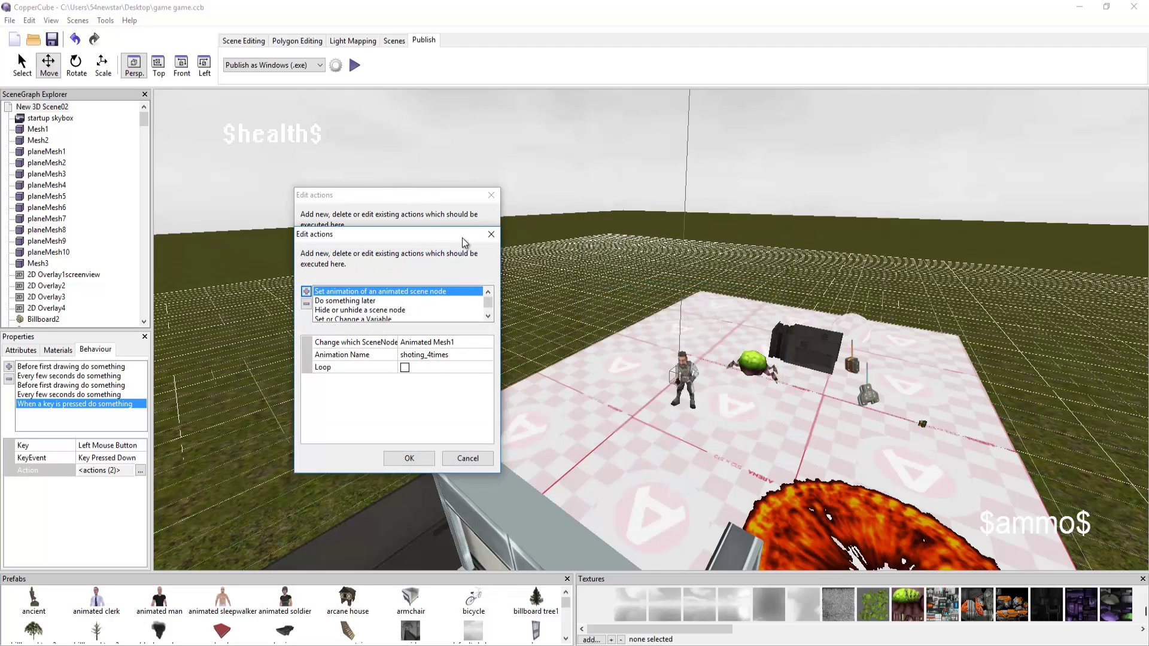
click(491, 234)
- Open the actions for guntype equal to 2 and look through its Set or Change a Variable and Do something later actions
click(407, 263)
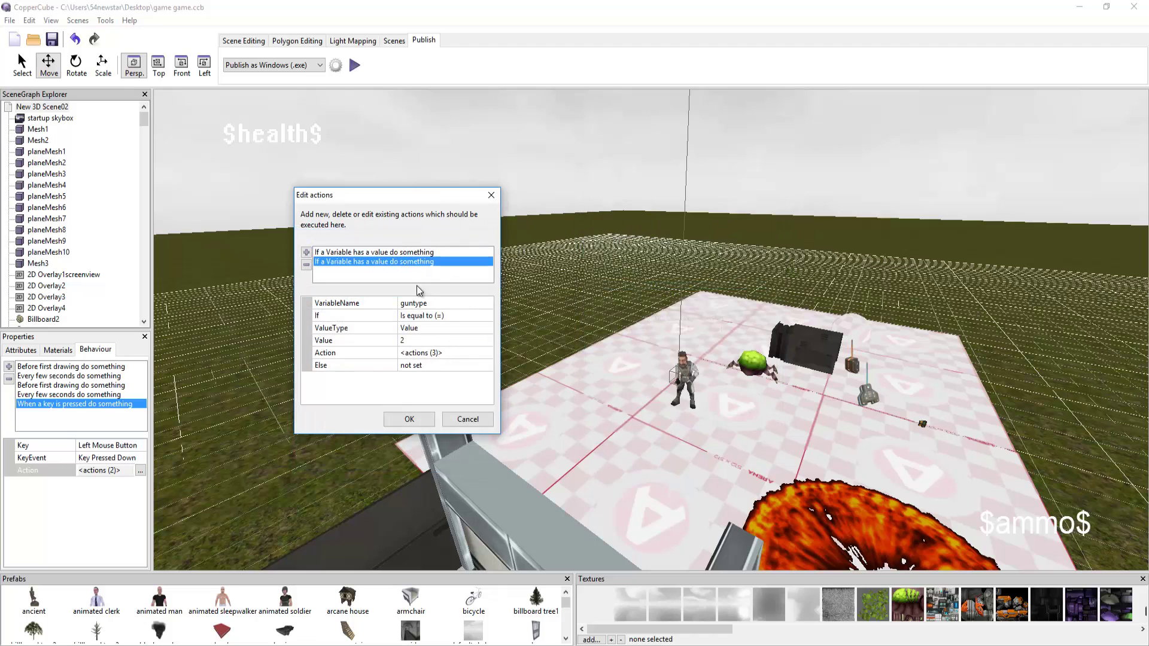
click(484, 353)
click(488, 353)
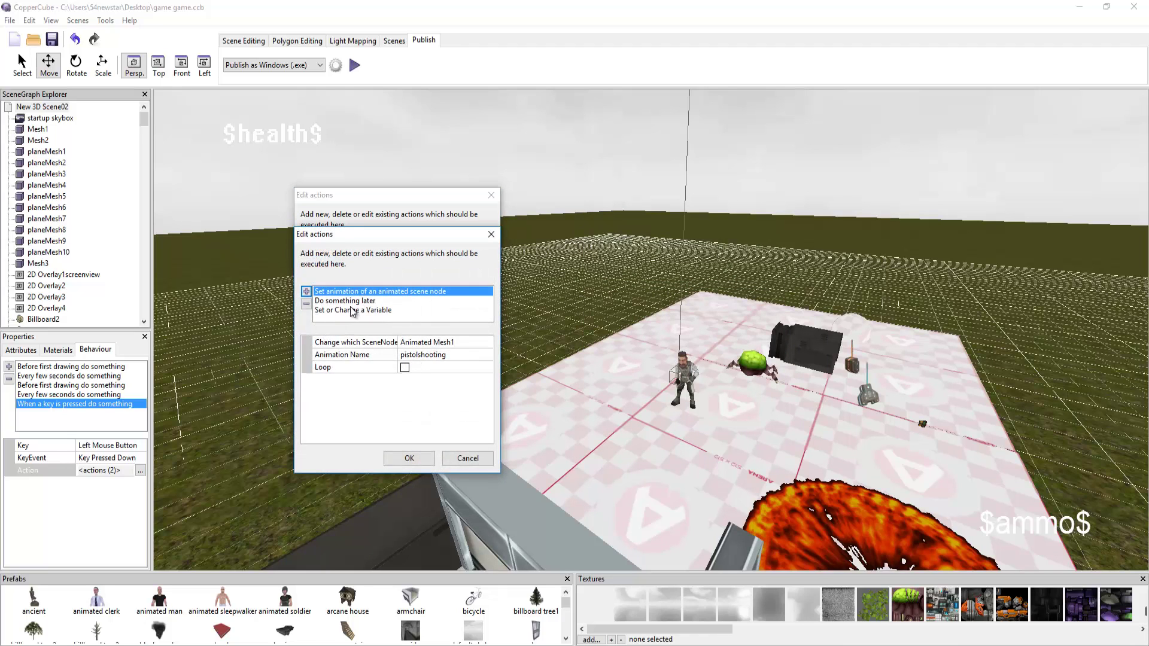
click(352, 310)
click(358, 300)
click(493, 235)
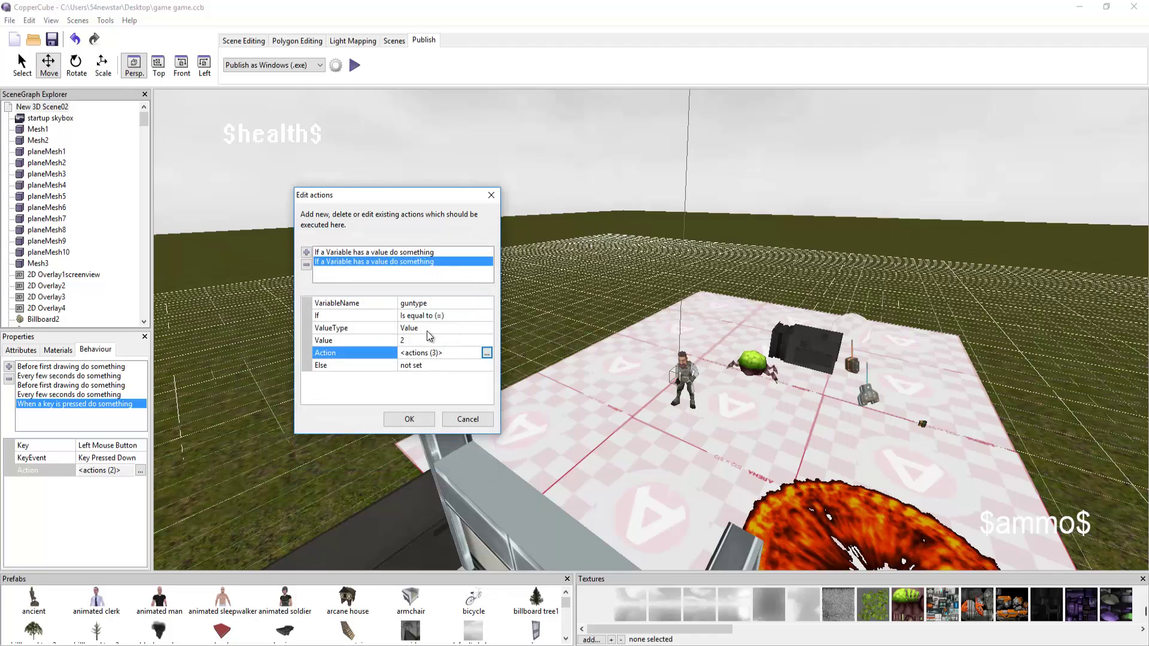
- Check the target scene node and animation name of the Set animation action under guntype 2
click(486, 354)
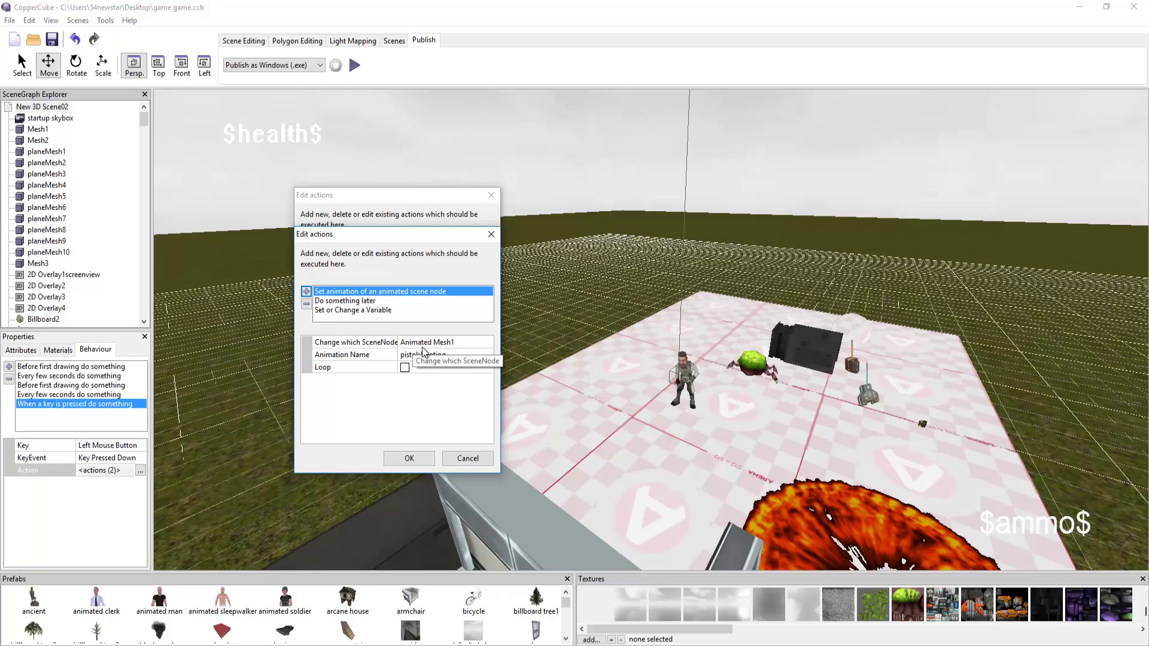
click(446, 355)
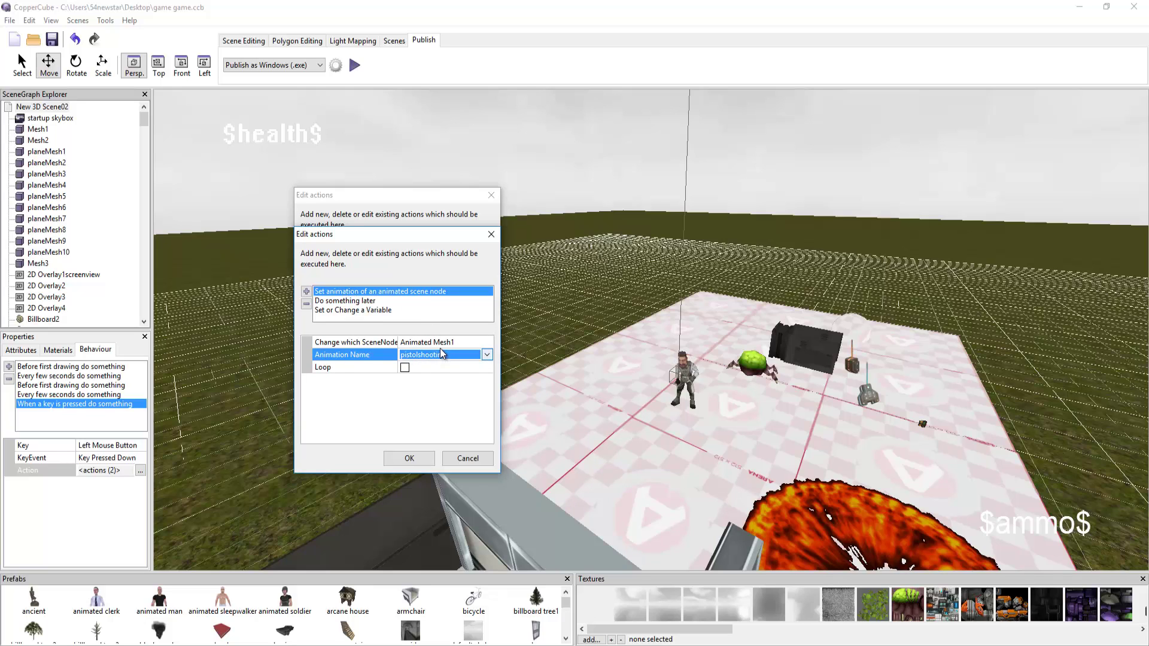
click(445, 342)
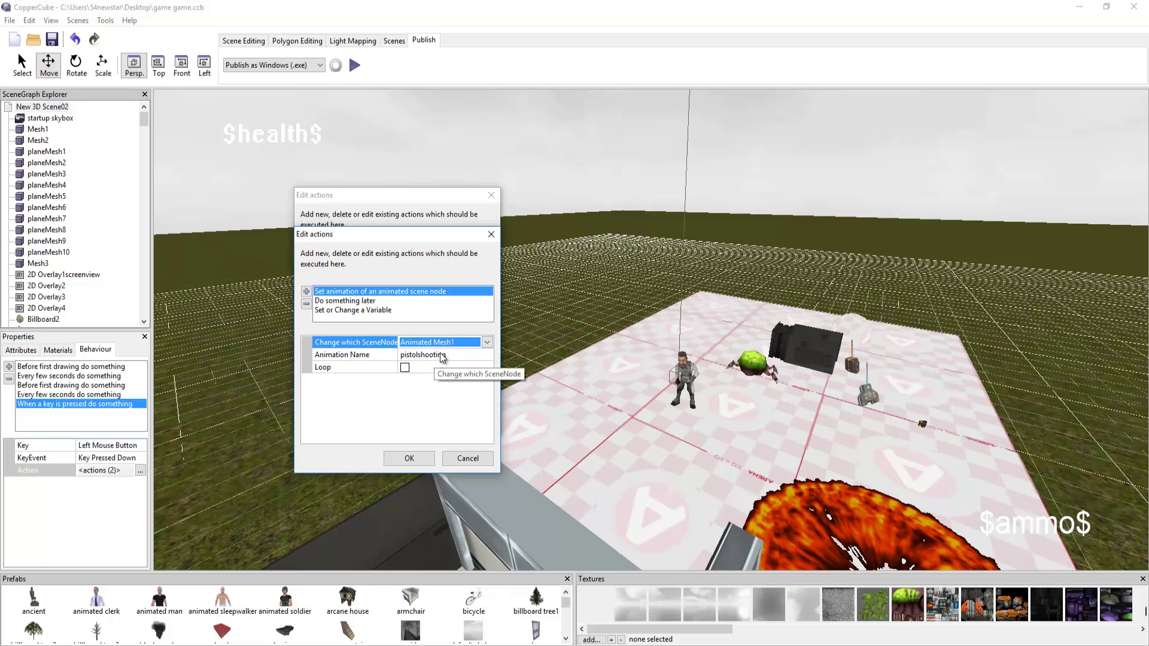
click(413, 460)
- Inspect the delayed Set animation action nested in Do something later under guntype 2
click(479, 353)
click(484, 354)
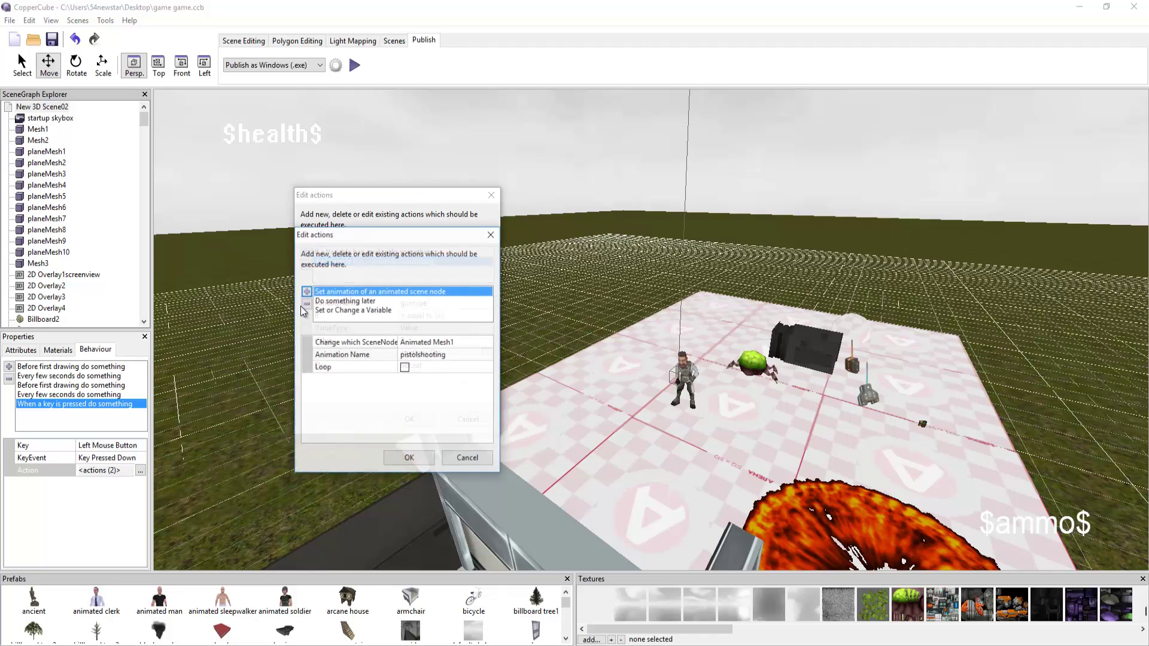
click(351, 302)
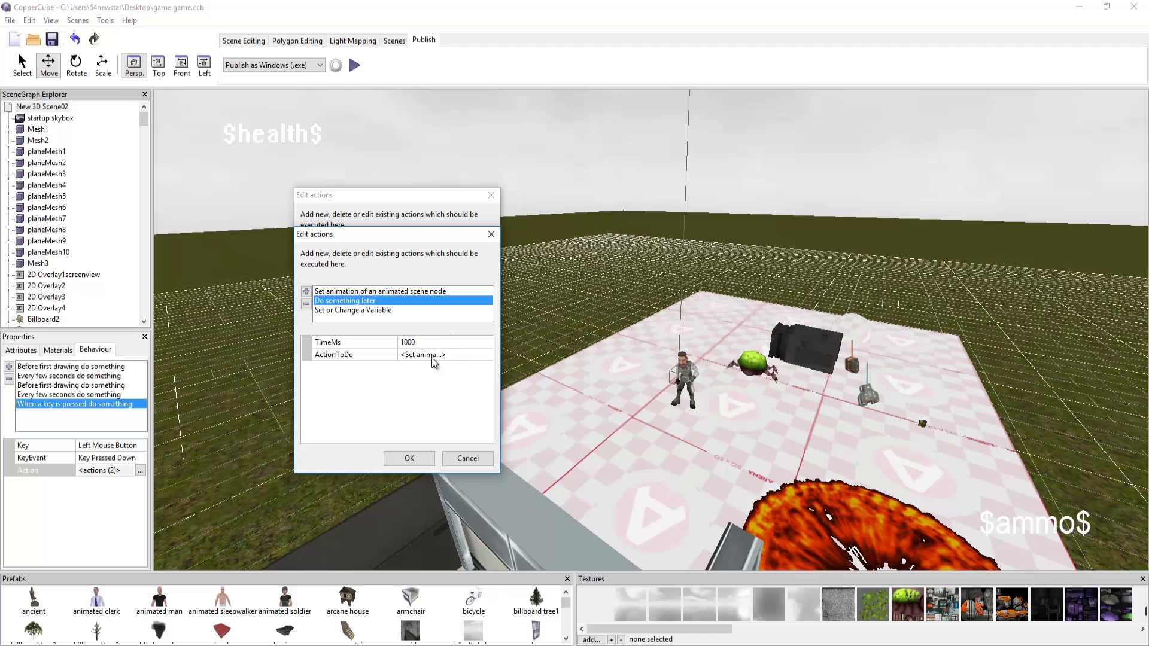
click(479, 353)
click(486, 356)
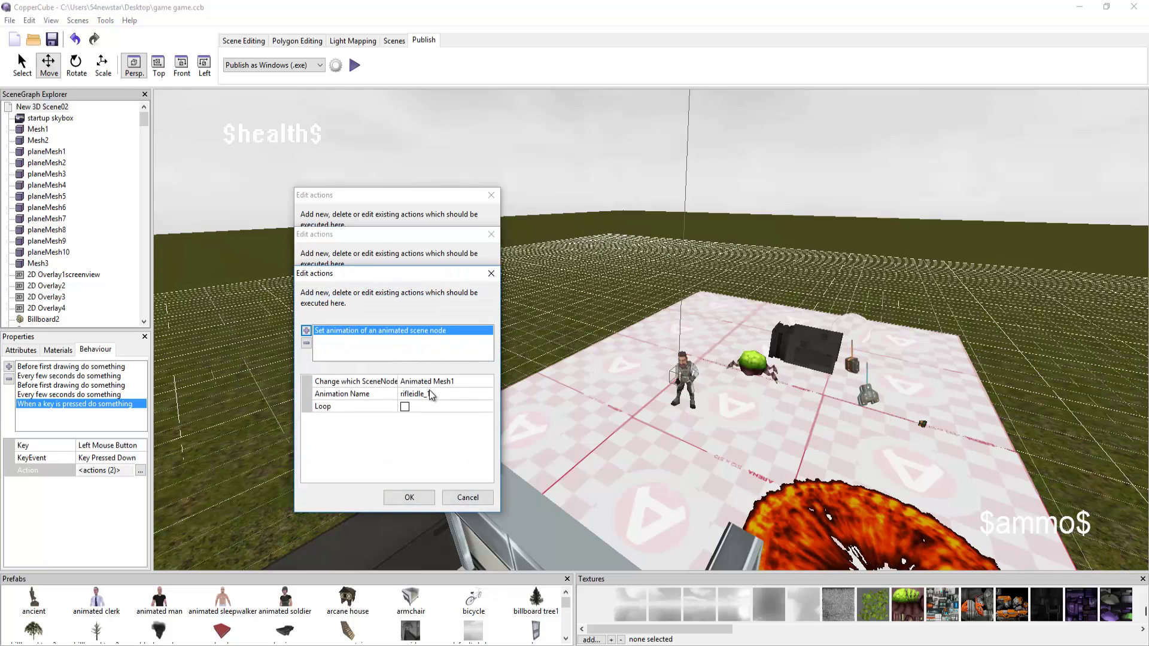
click(433, 498)
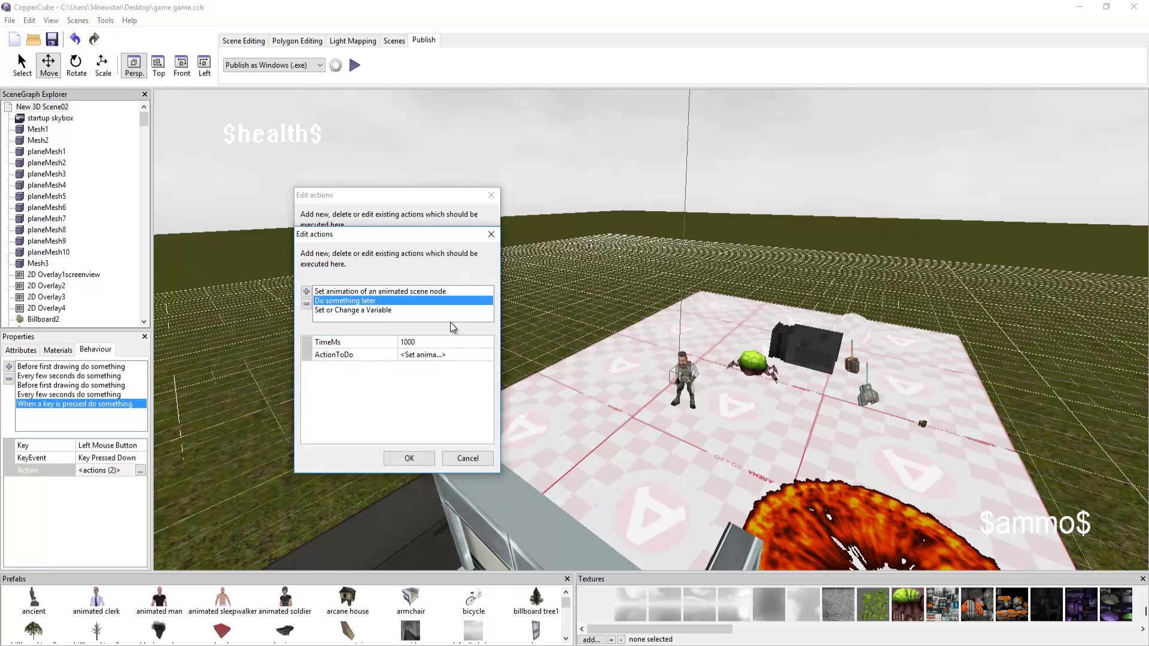
- Review the ammo variable change for guntype 2 and check that condition's Else setting
click(368, 308)
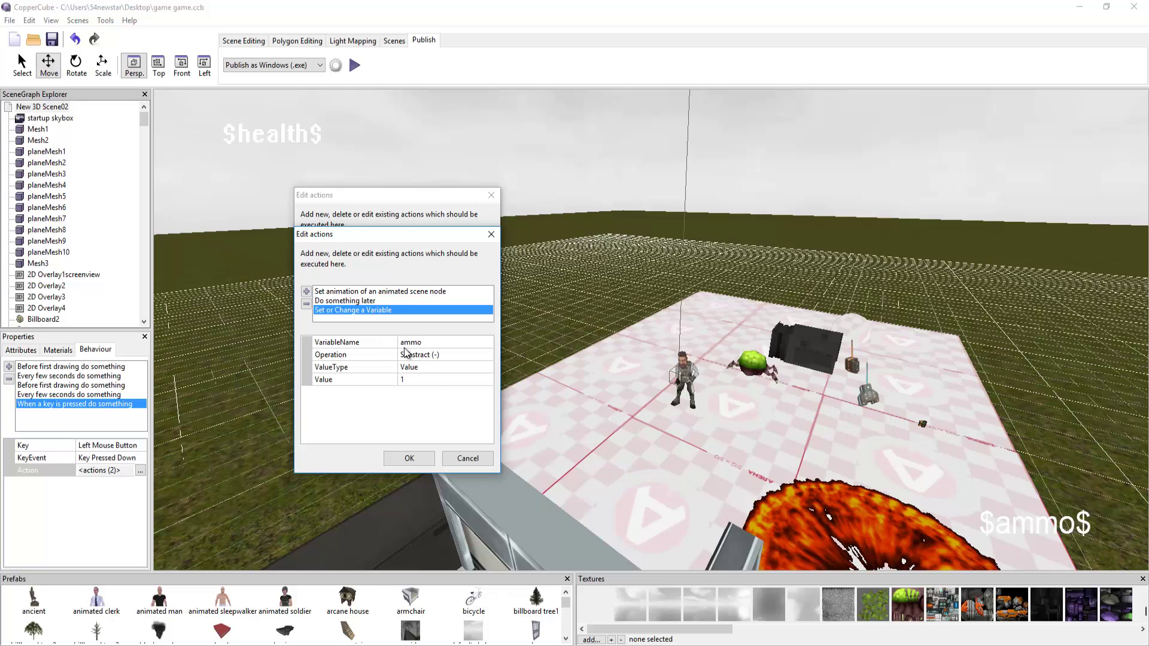
click(409, 459)
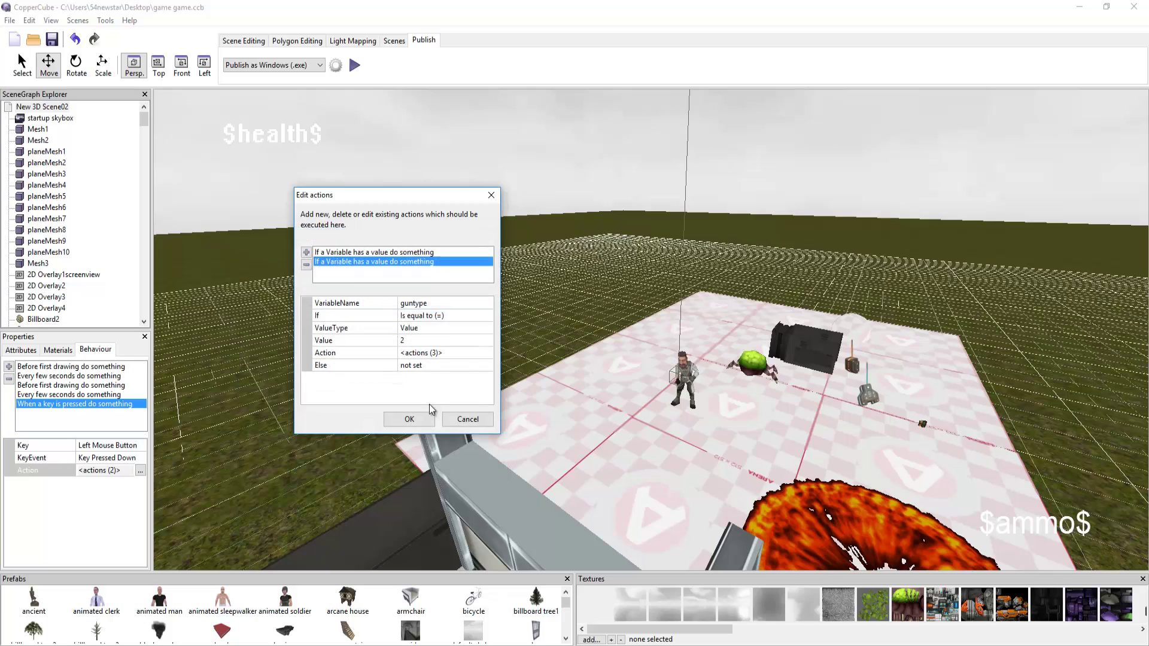
click(433, 367)
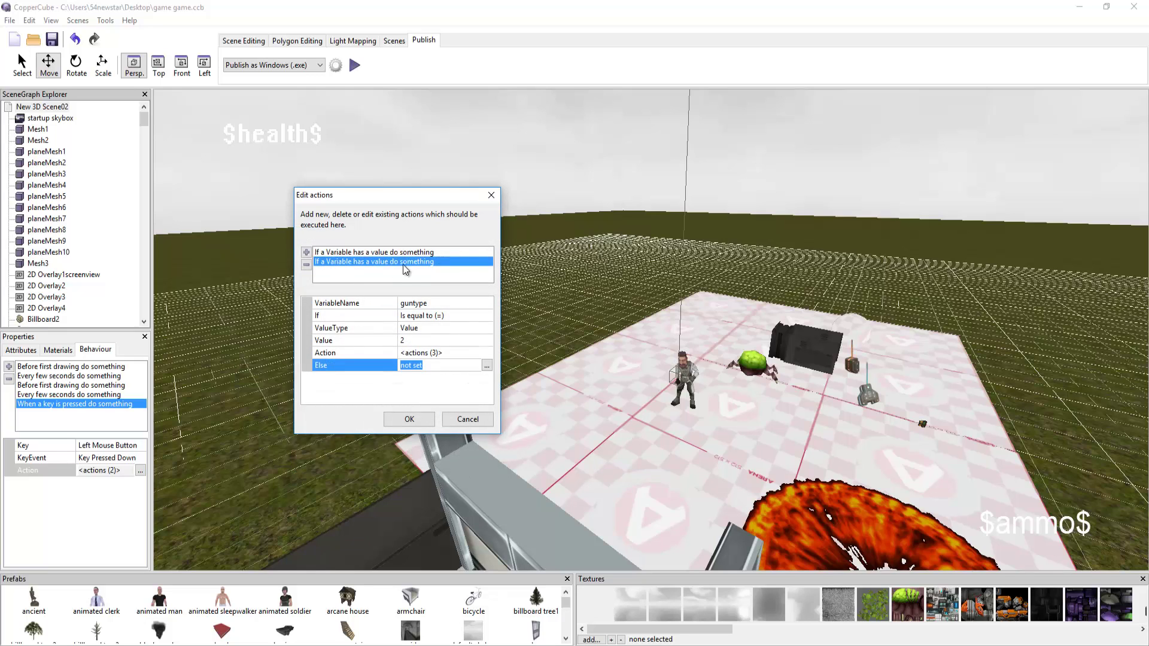
- Open the Else branch of the guntype equal to 1 condition and view its Set animation action
click(392, 253)
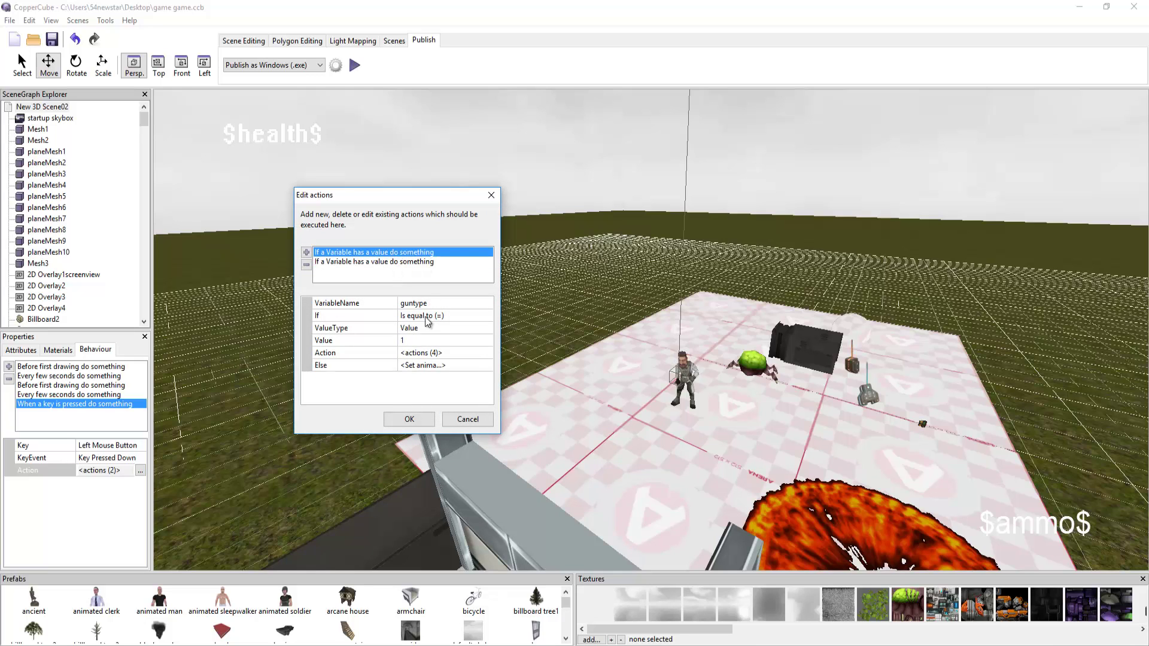
click(464, 365)
click(487, 365)
drag(419, 232, 646, 148)
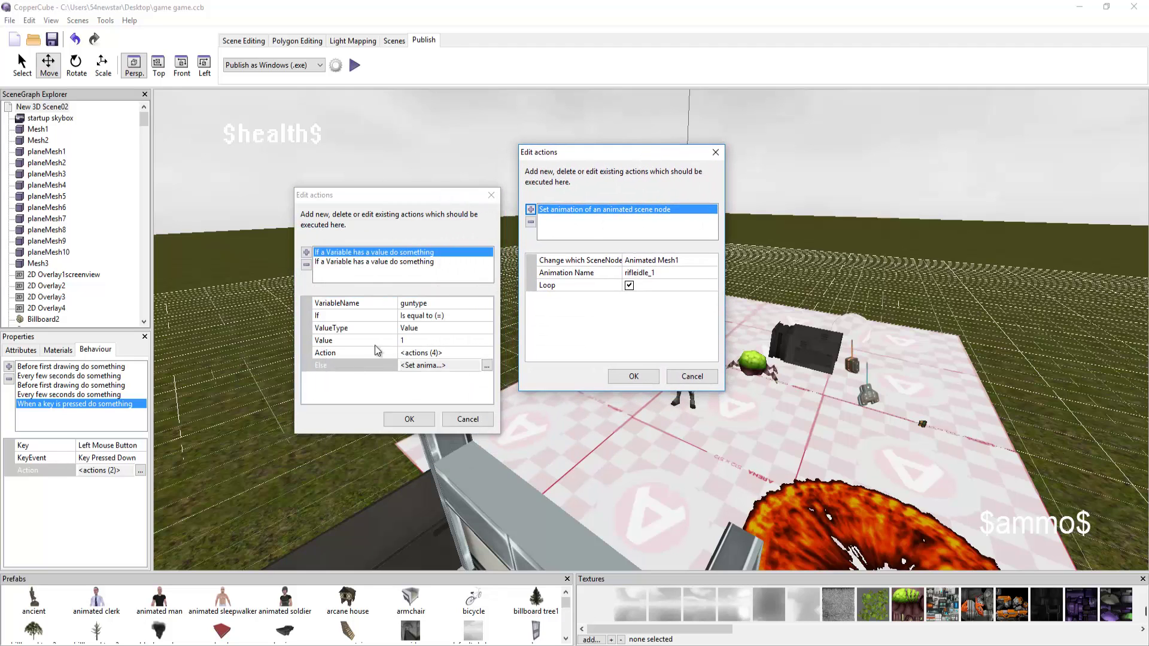
click(715, 152)
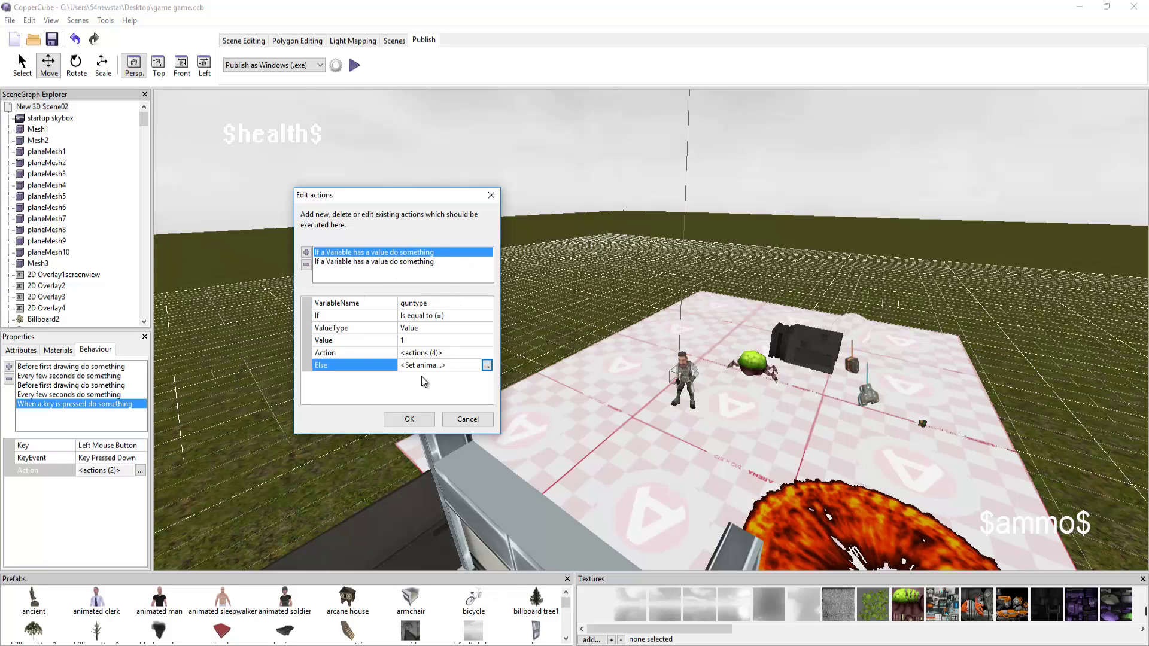
- Review the guntype 1 action list beside its condition values, and close the action editor for the left mouse button behaviour
click(478, 353)
click(487, 353)
drag(388, 237, 671, 202)
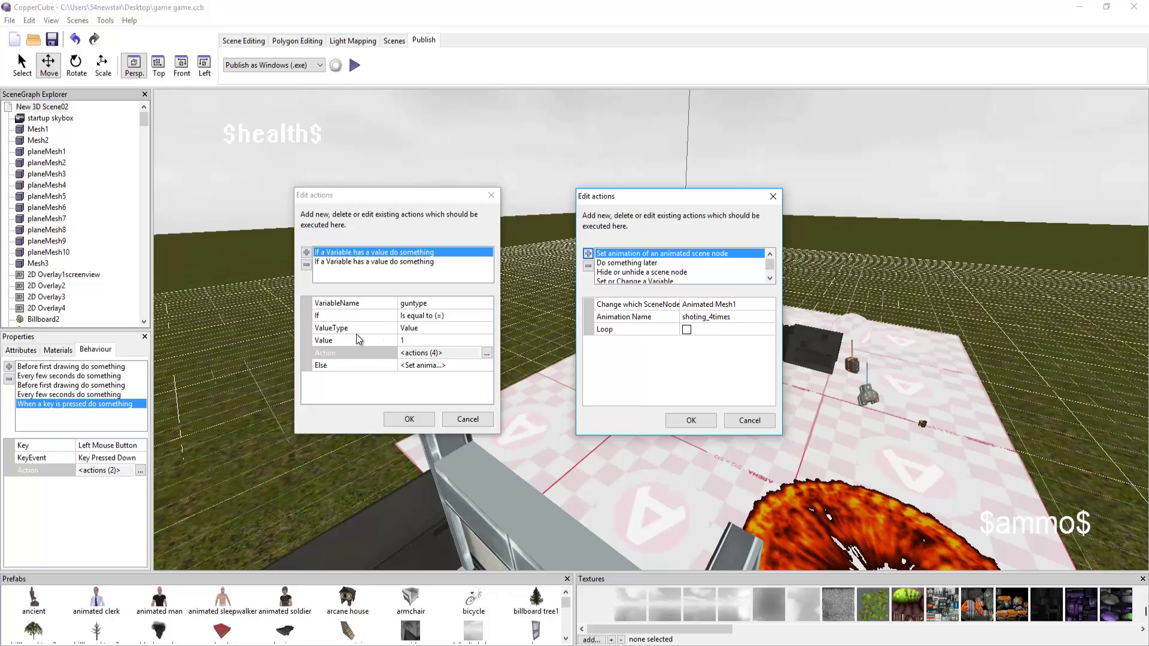
click(411, 340)
click(778, 197)
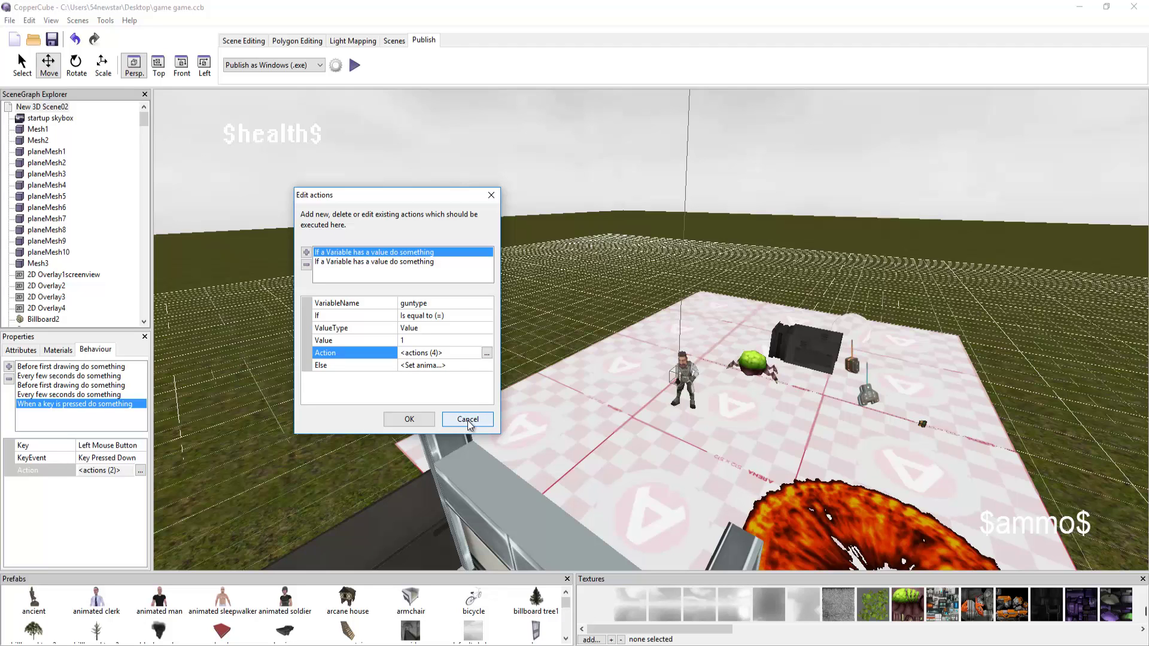
click(405, 420)
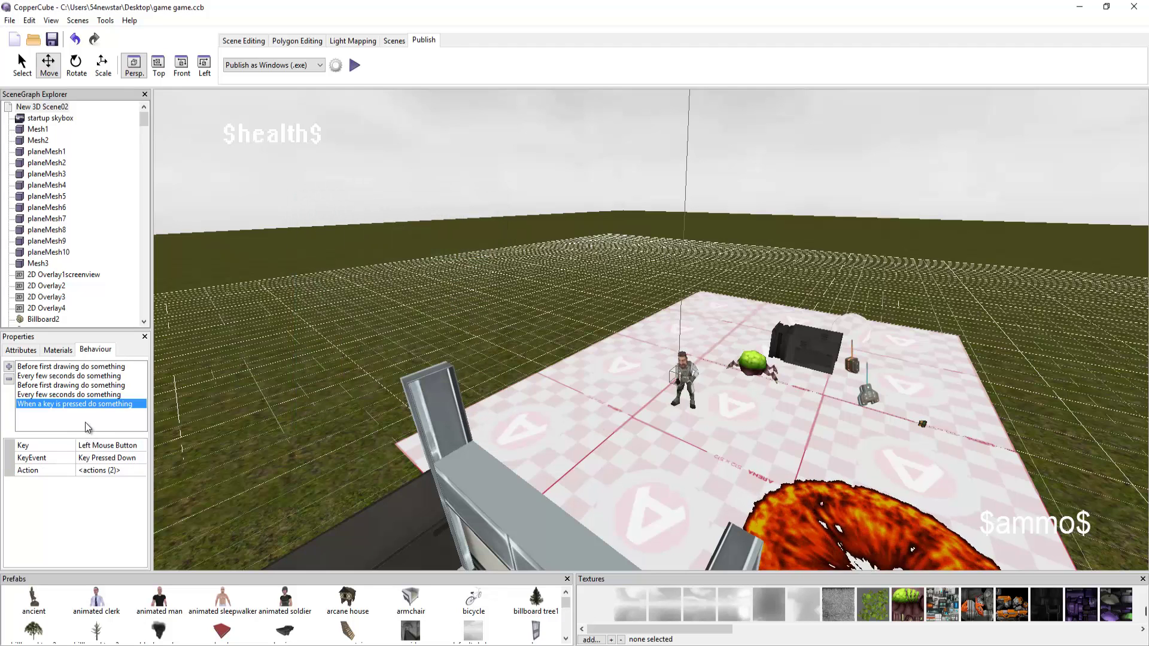
- Select 2D Overlay1 at the end of the scene graph and turn off its Visible attribute
scroll(127, 144, down, 10)
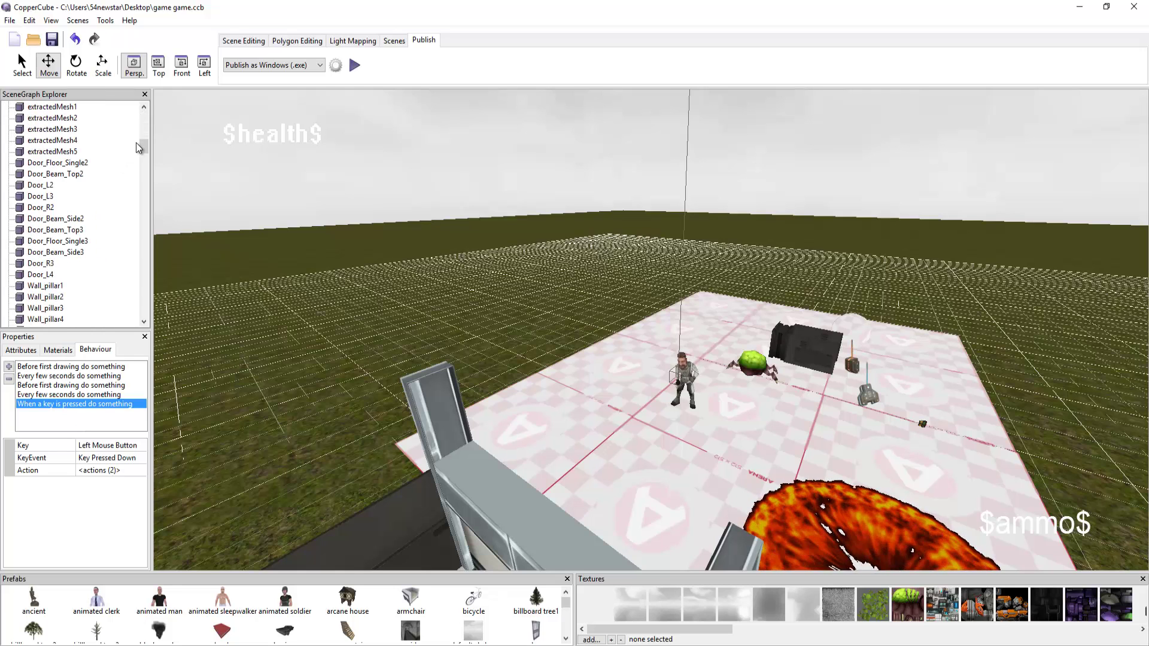
drag(141, 152, 146, 320)
scroll(524, 311, down, 3)
middle_drag(524, 311, 534, 300)
scroll(534, 300, up, 2)
click(630, 457)
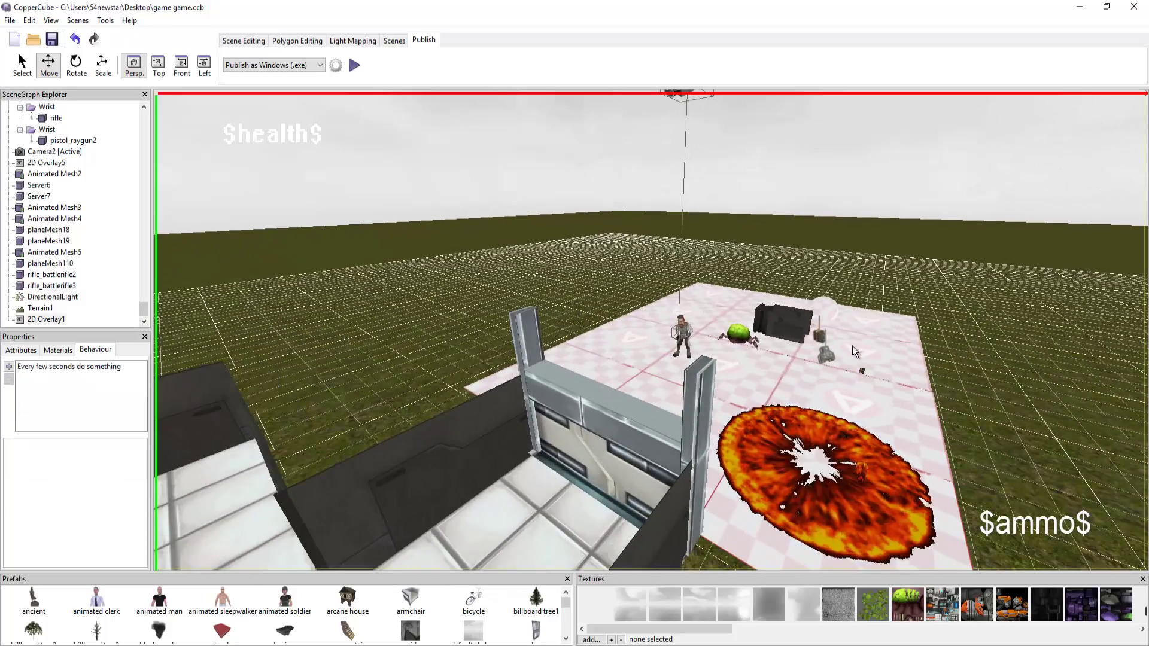
middle_drag(893, 320, 616, 267)
drag(617, 267, 450, 214)
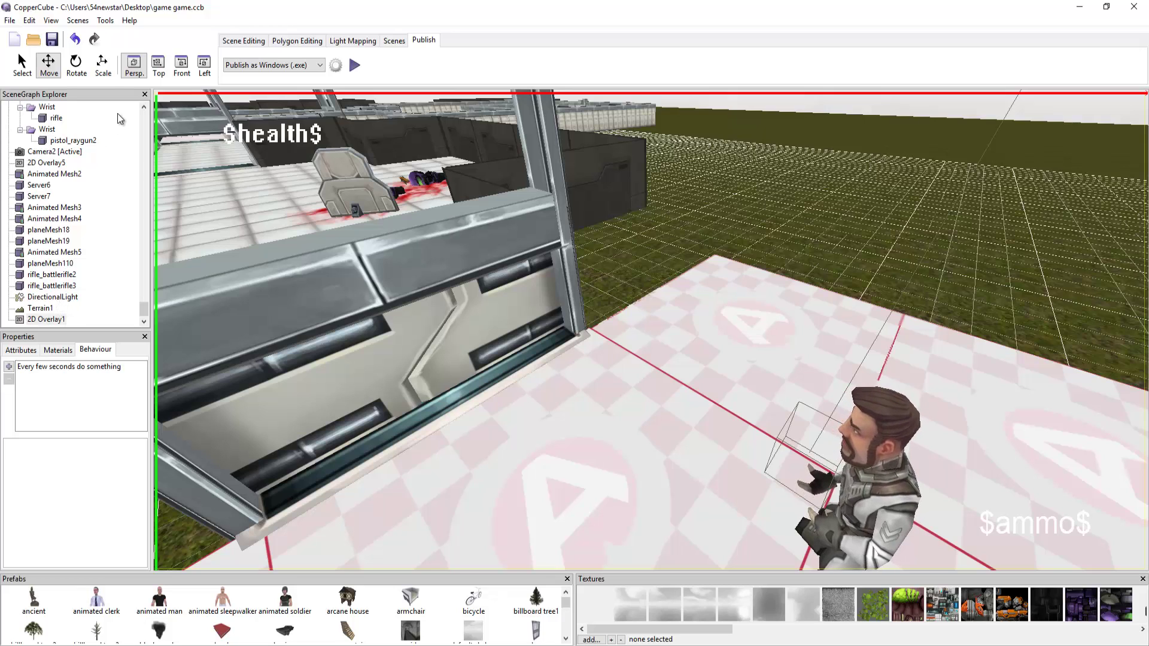
click(20, 351)
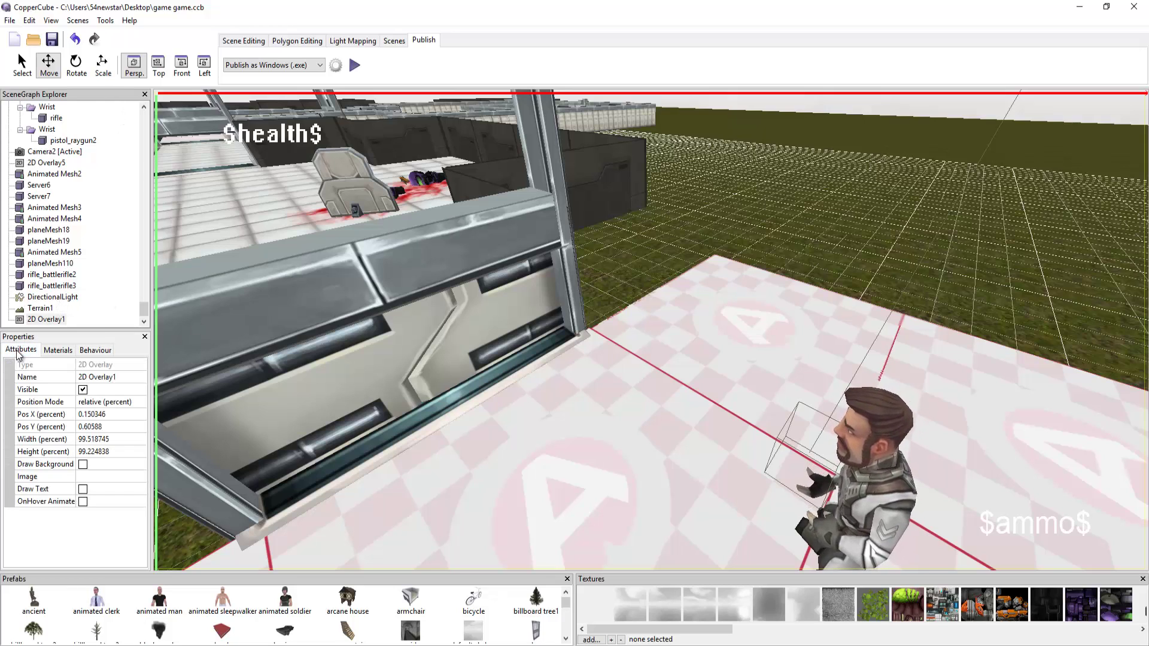
click(83, 391)
click(83, 390)
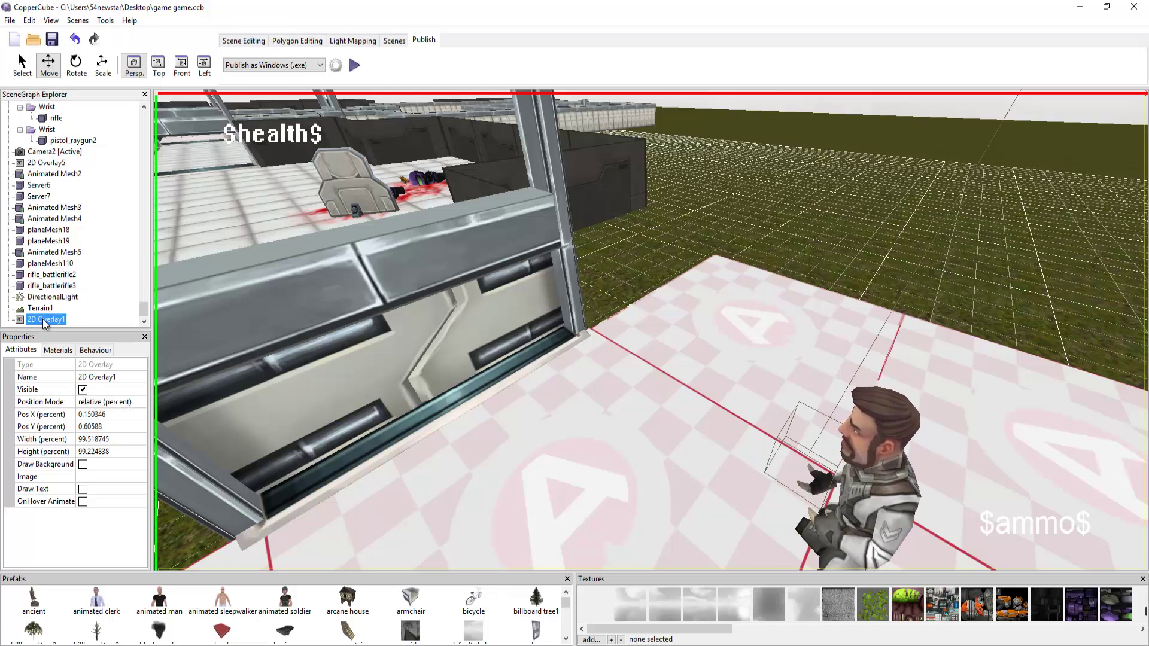
click(264, 387)
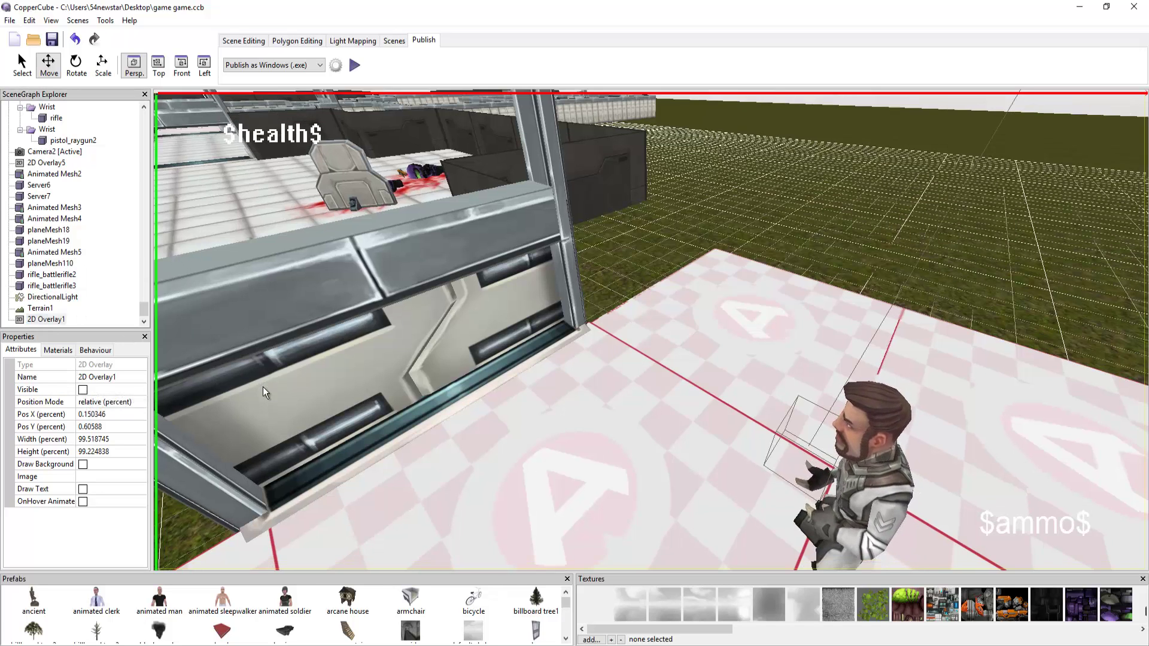
- Select the Door_L5 door mesh and examine its first On proximity behaviour and the trigger sphere around the door
click(516, 297)
click(324, 344)
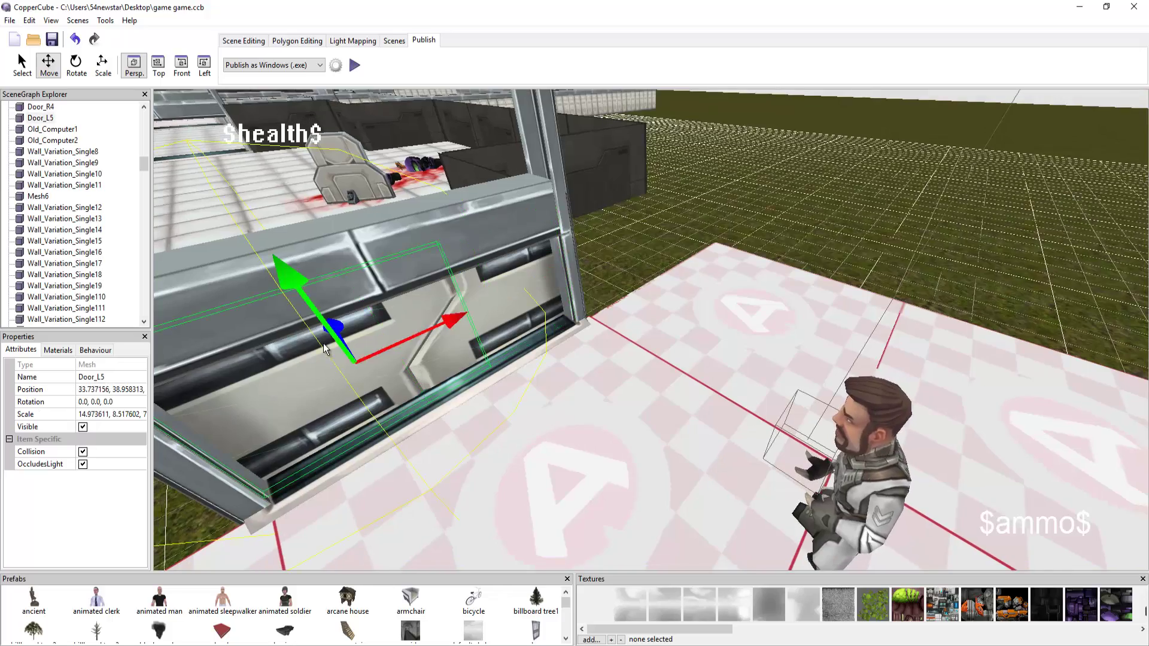
drag(474, 443, 204, 371)
drag(594, 429, 585, 452)
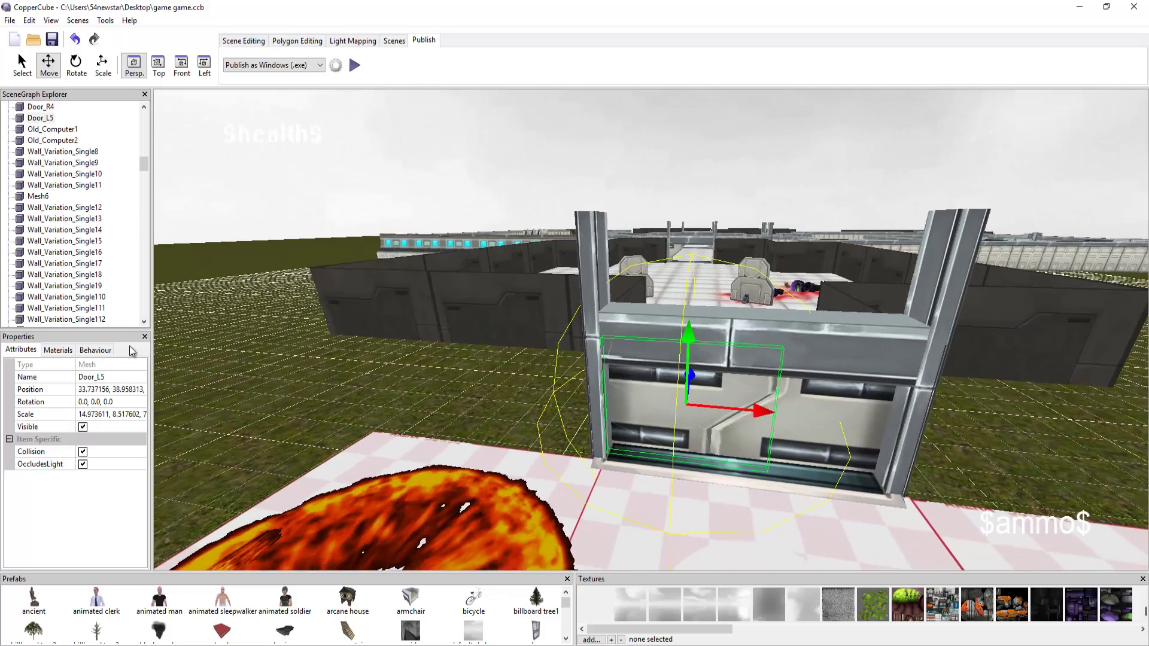
click(98, 351)
click(44, 367)
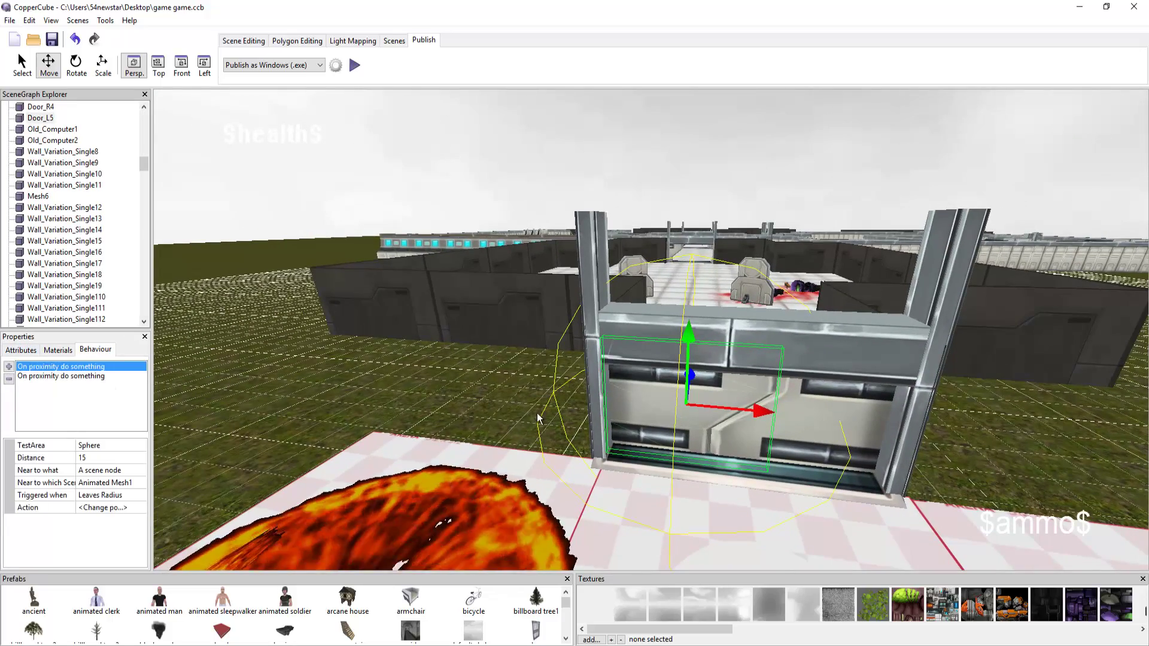
drag(558, 413, 648, 444)
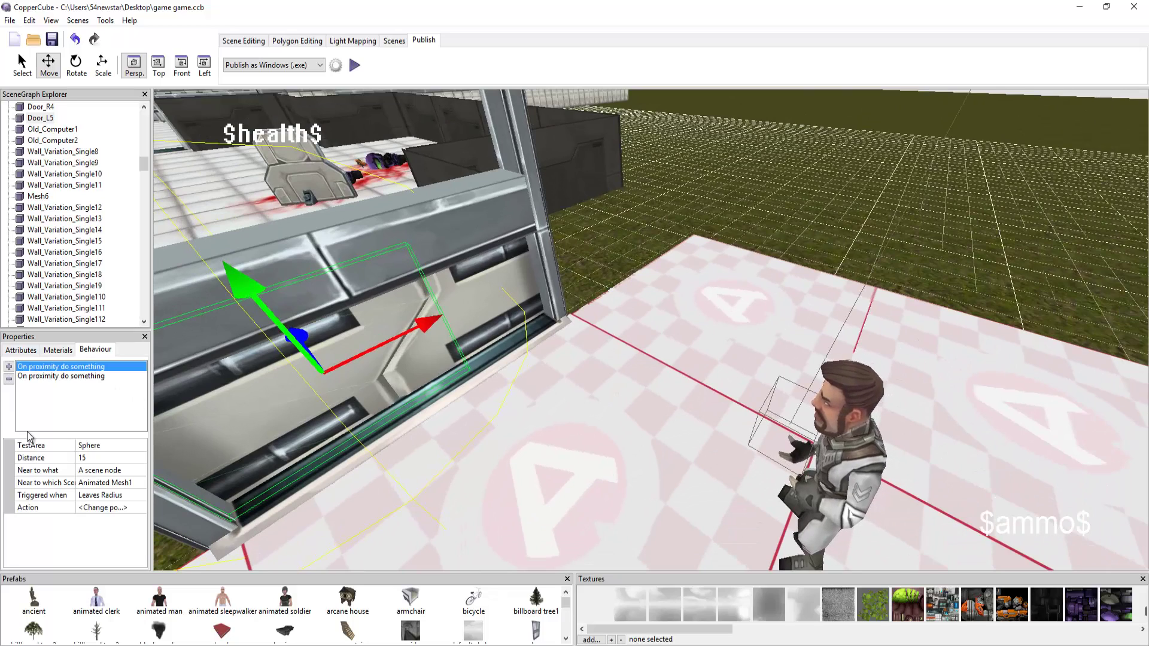
drag(648, 394, 454, 357)
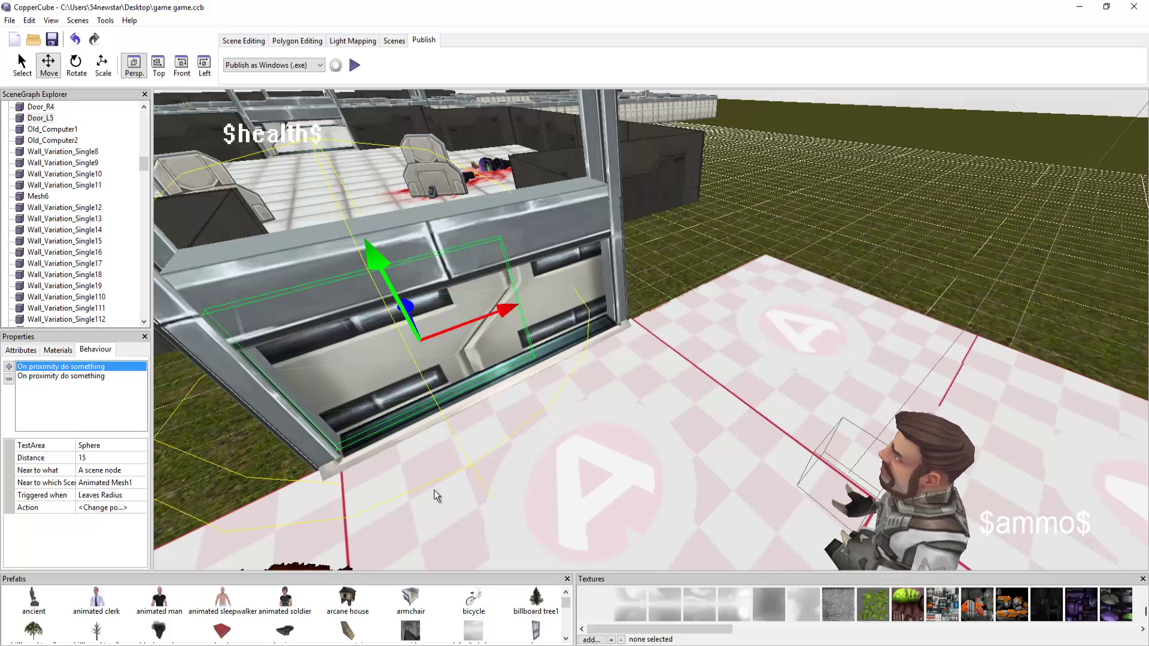
drag(443, 486, 494, 466)
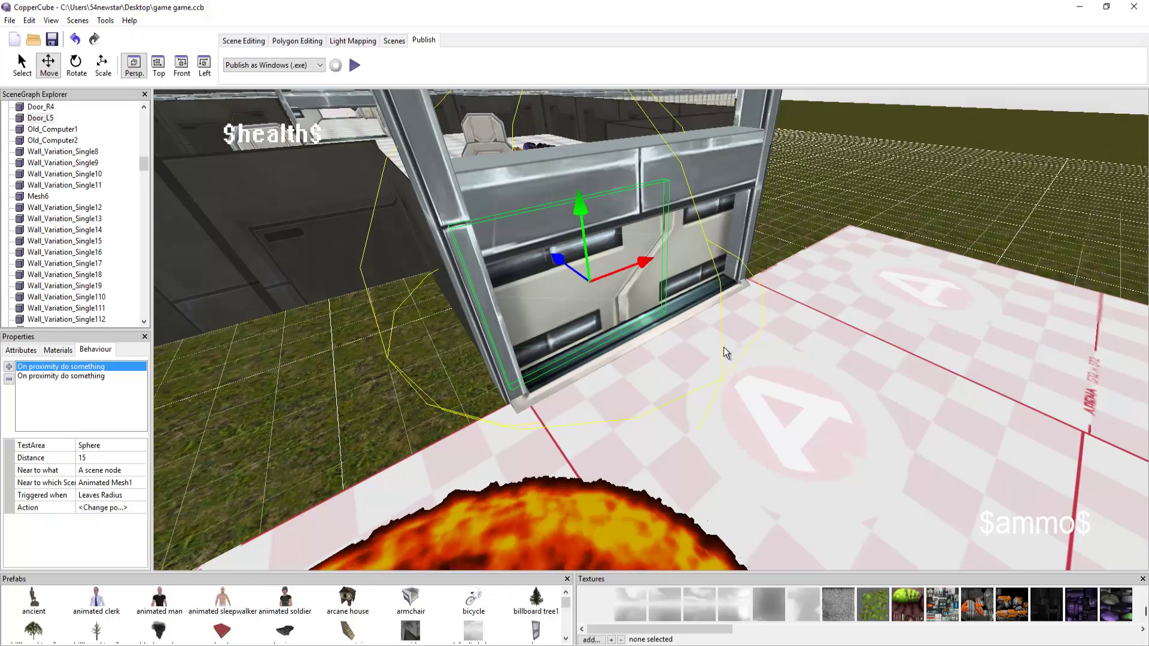
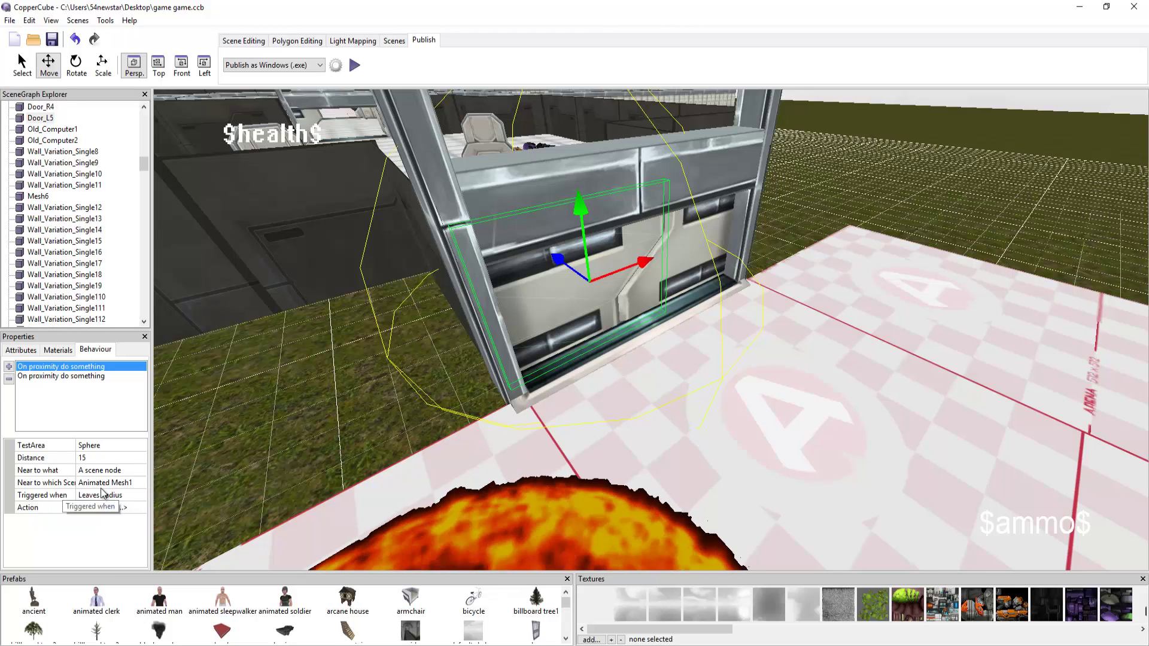
- Review the Change position action of Door_L5's Leaves Radius behaviour, then close the action editor
click(132, 496)
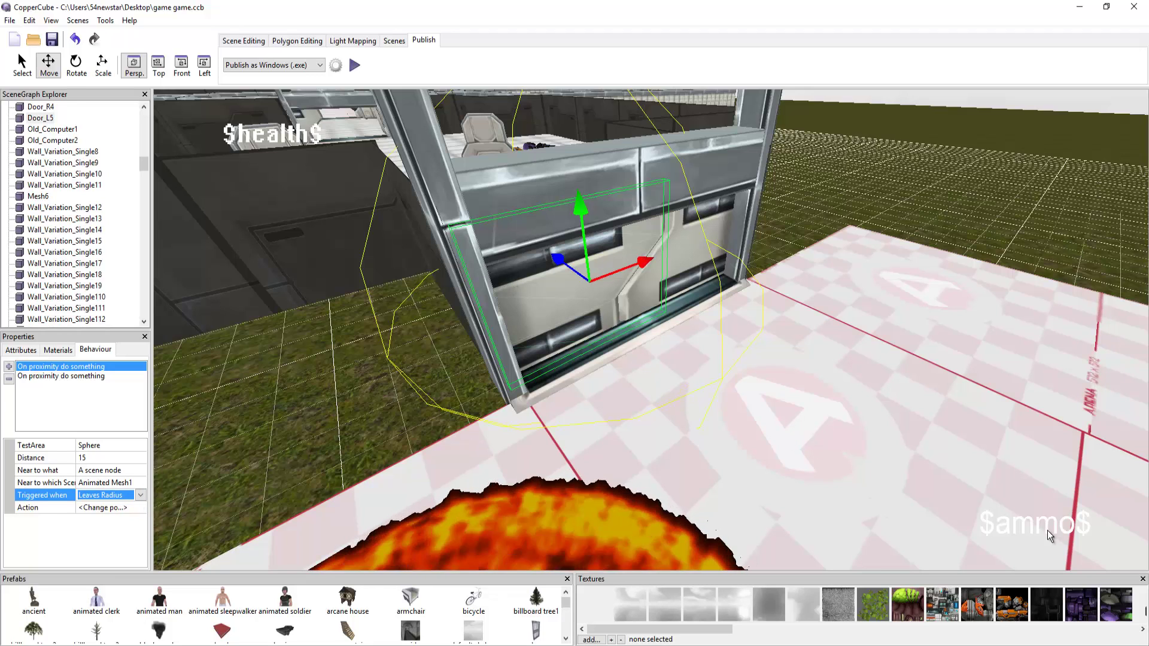
click(108, 507)
click(142, 507)
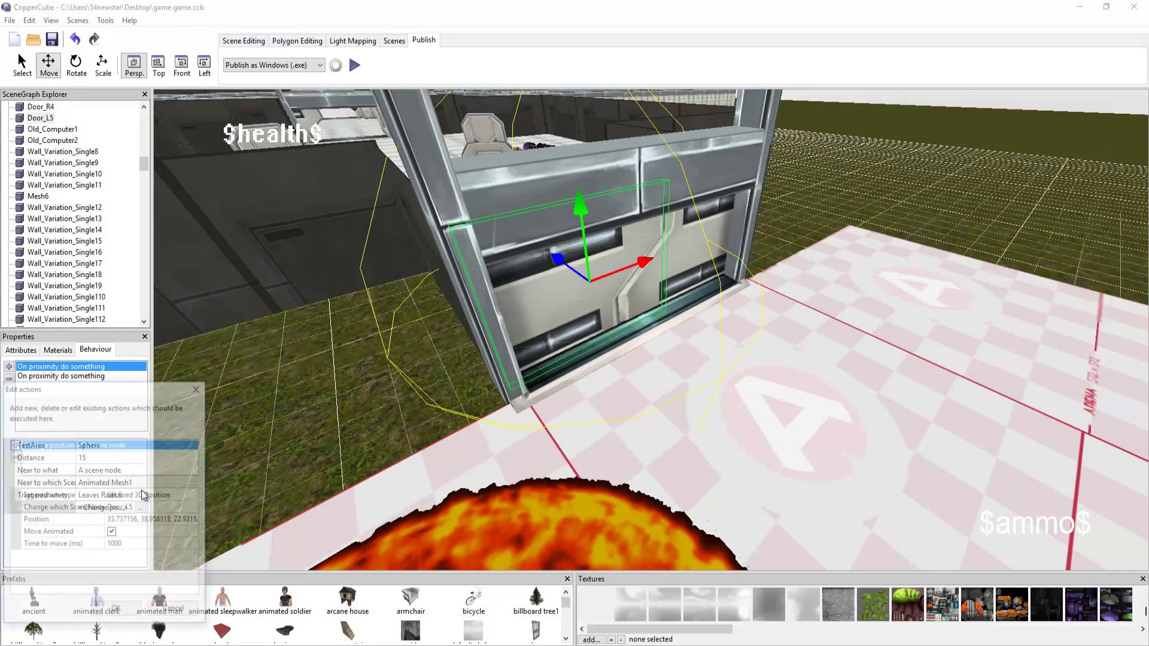
drag(144, 389, 461, 254)
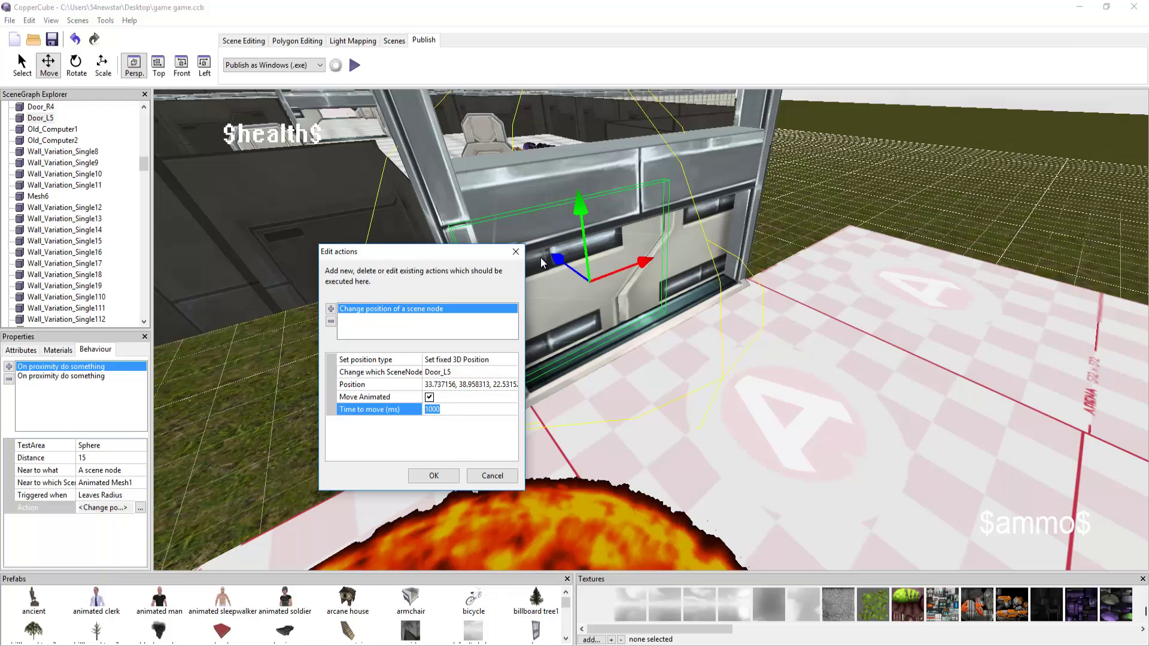
click(515, 252)
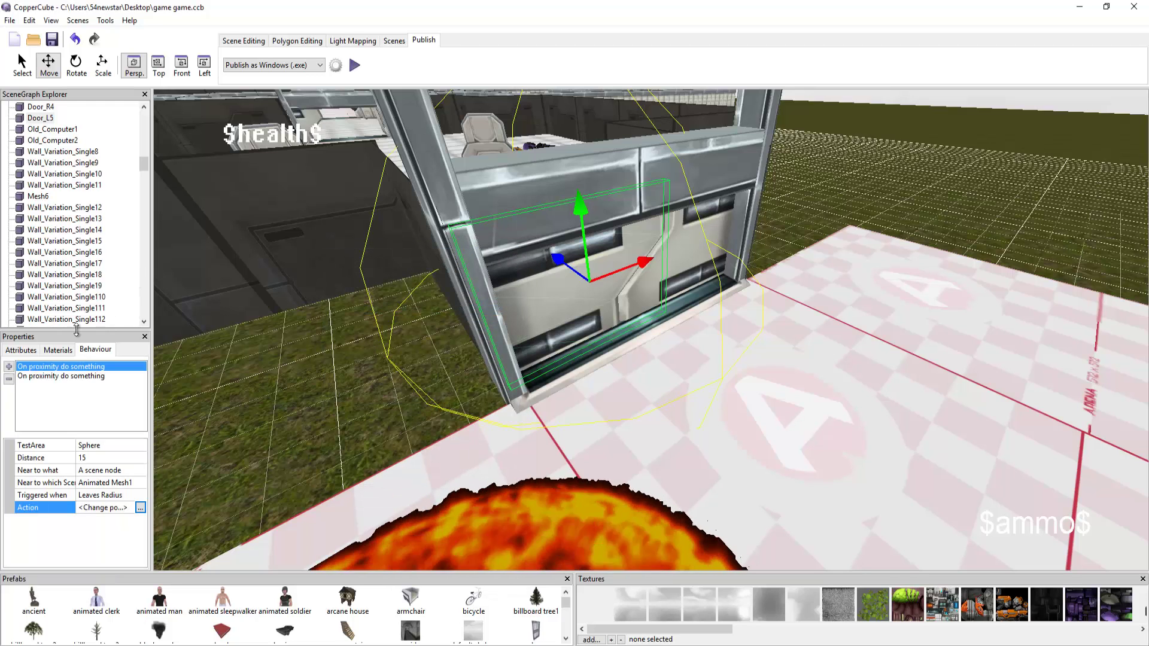
- Check Door_L5's Position attribute against the action's target position and return to its behaviours
scroll(46, 257, down, 8)
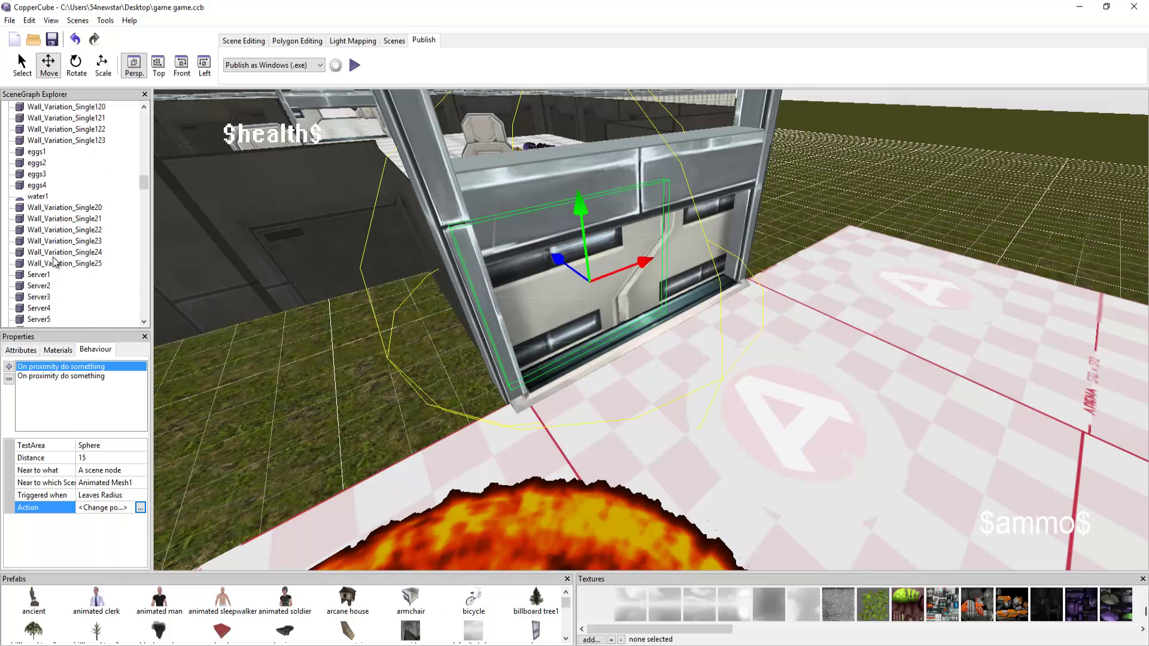
click(20, 350)
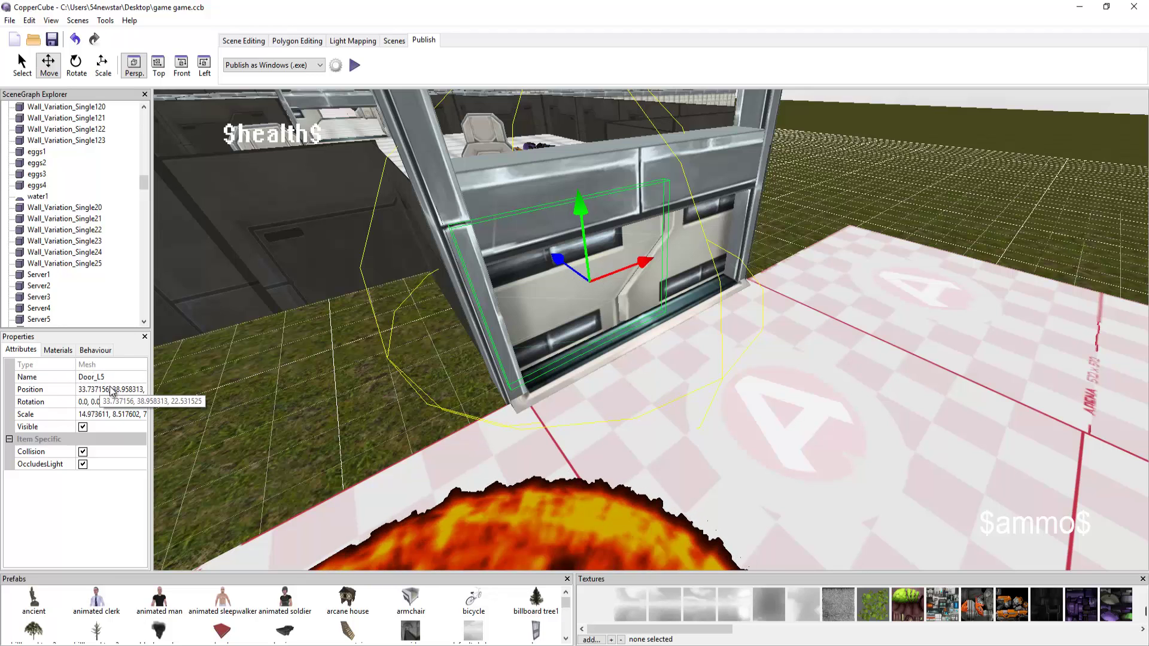
click(95, 350)
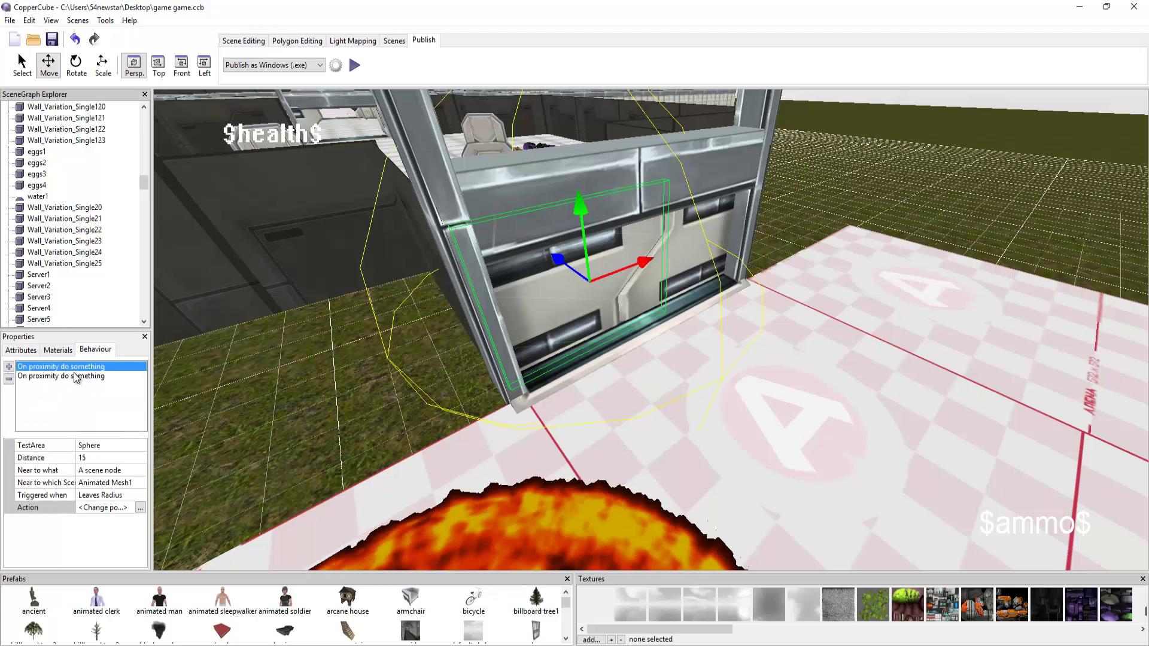
- Select Door_L5's second On proximity behaviour, slide the door panel sideways out of its frame, and undo the move
click(76, 376)
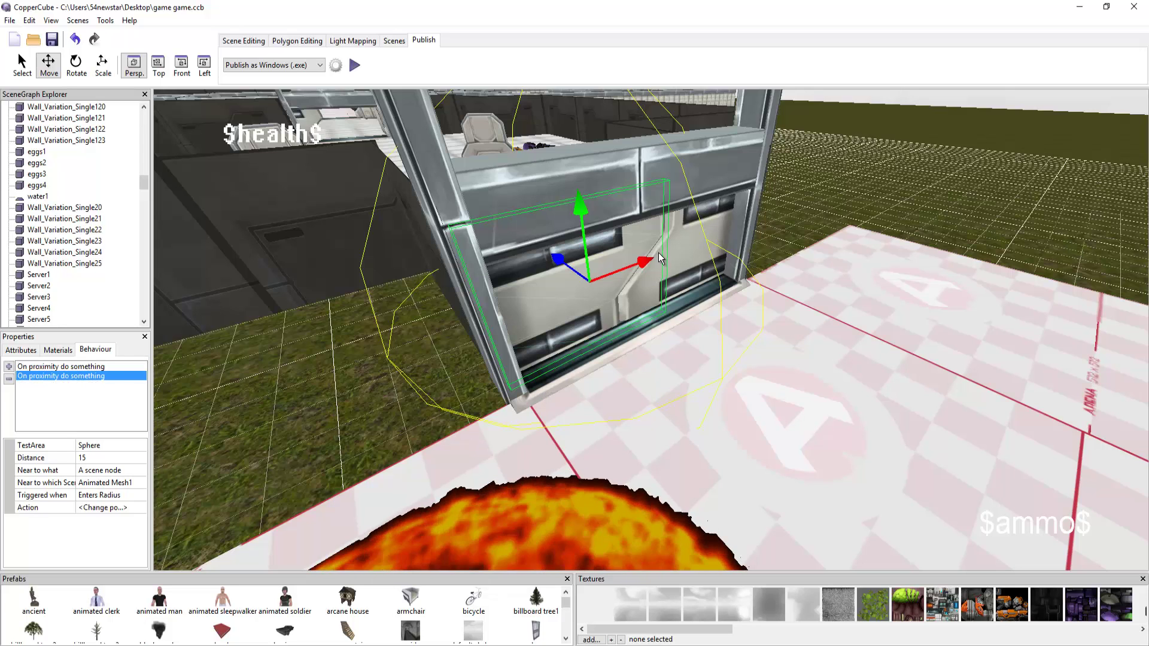
drag(658, 259, 550, 289)
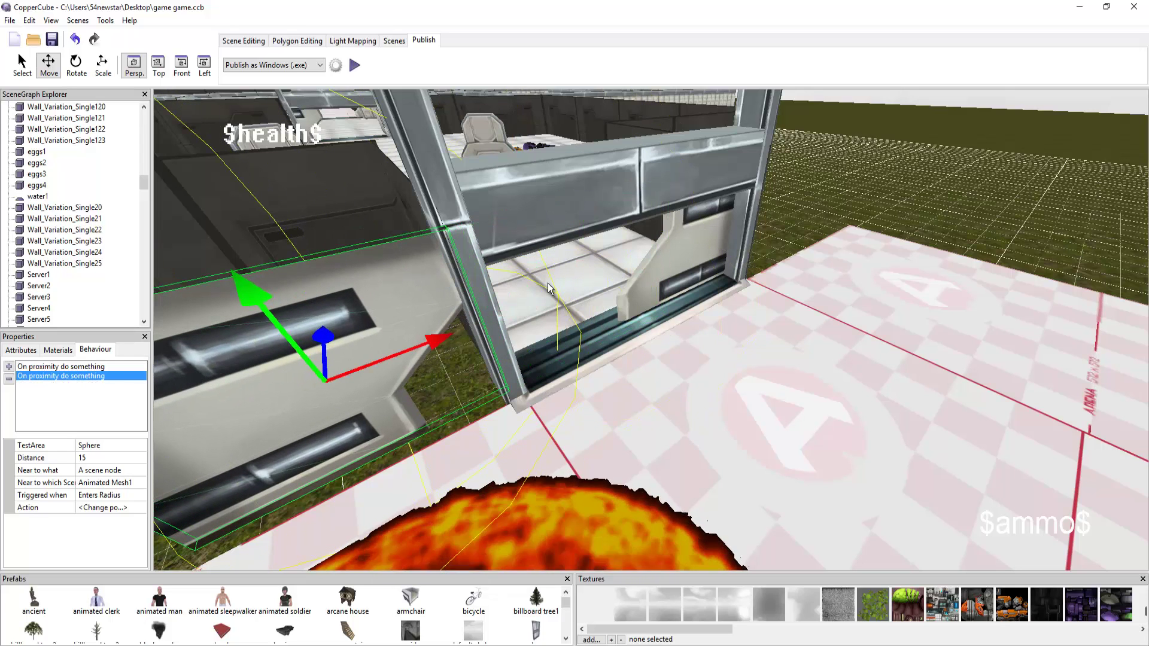
key(ctrl+z)
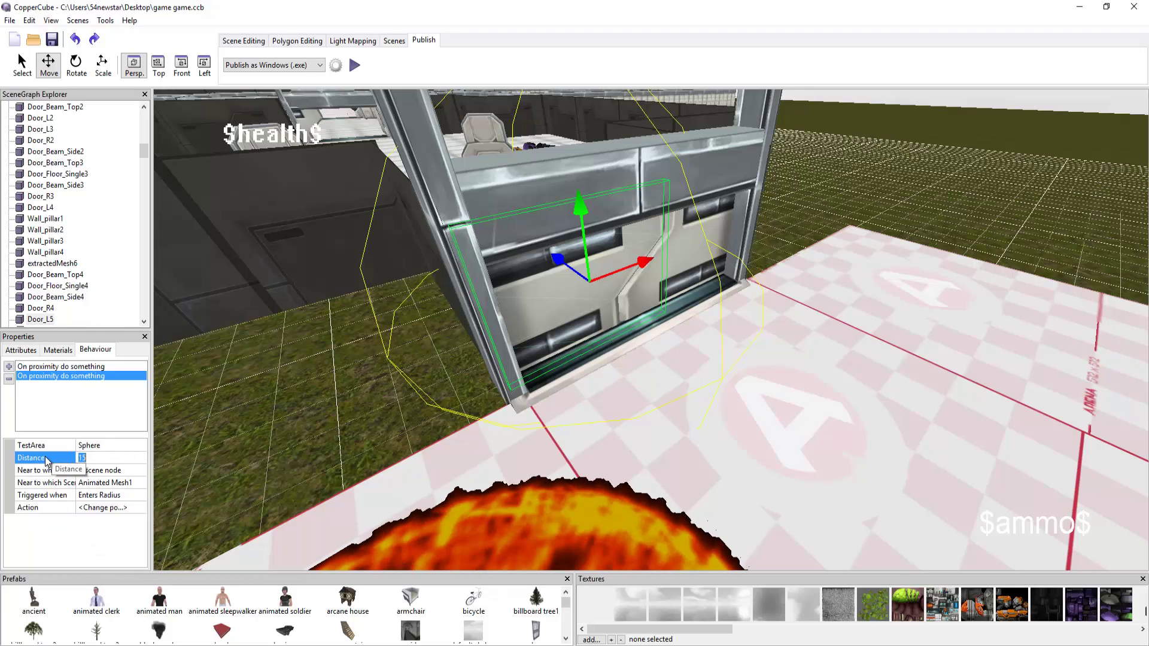
- Review the Enters Radius trigger and its Change position action for Door_L5, then close the action editor
click(120, 495)
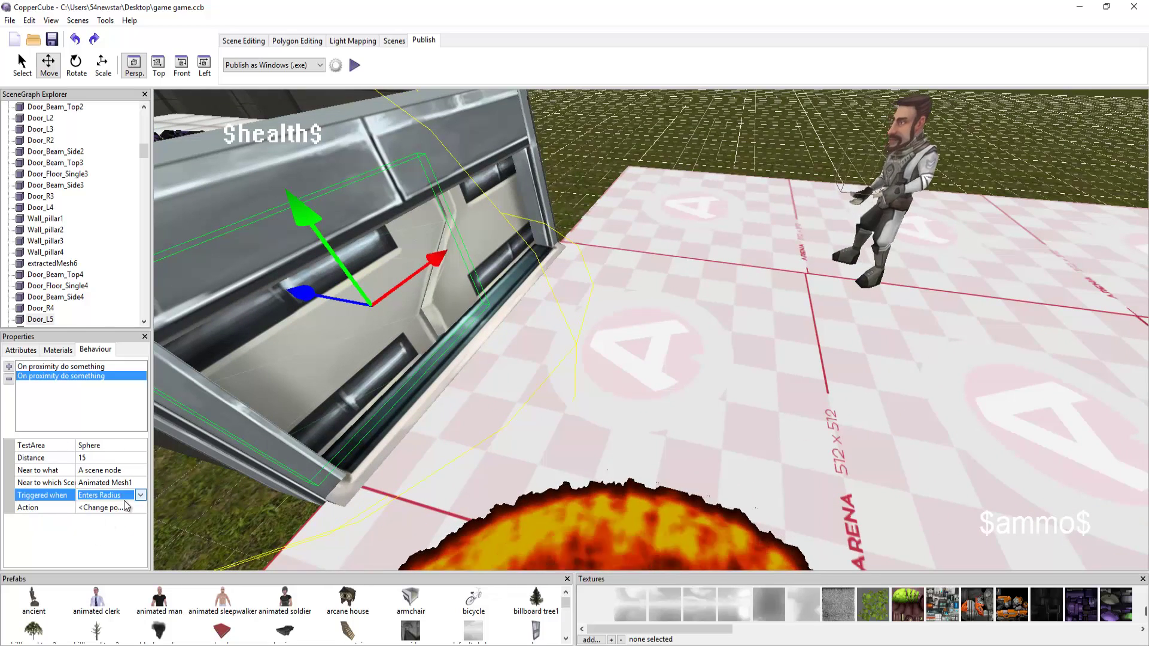
click(123, 507)
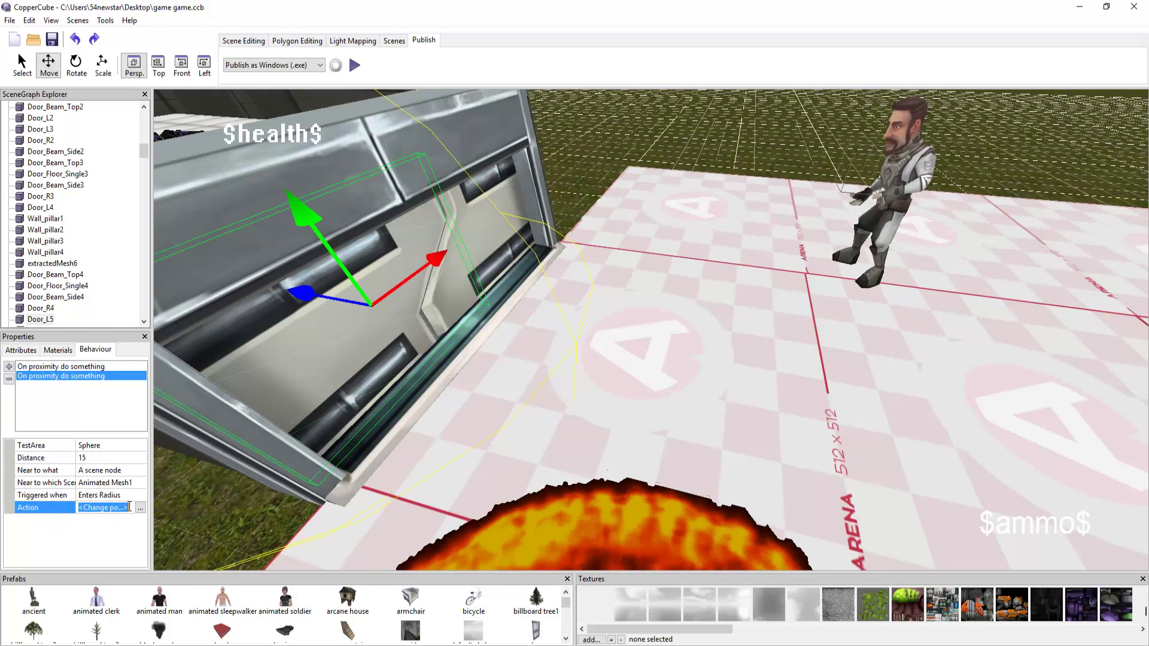
click(140, 507)
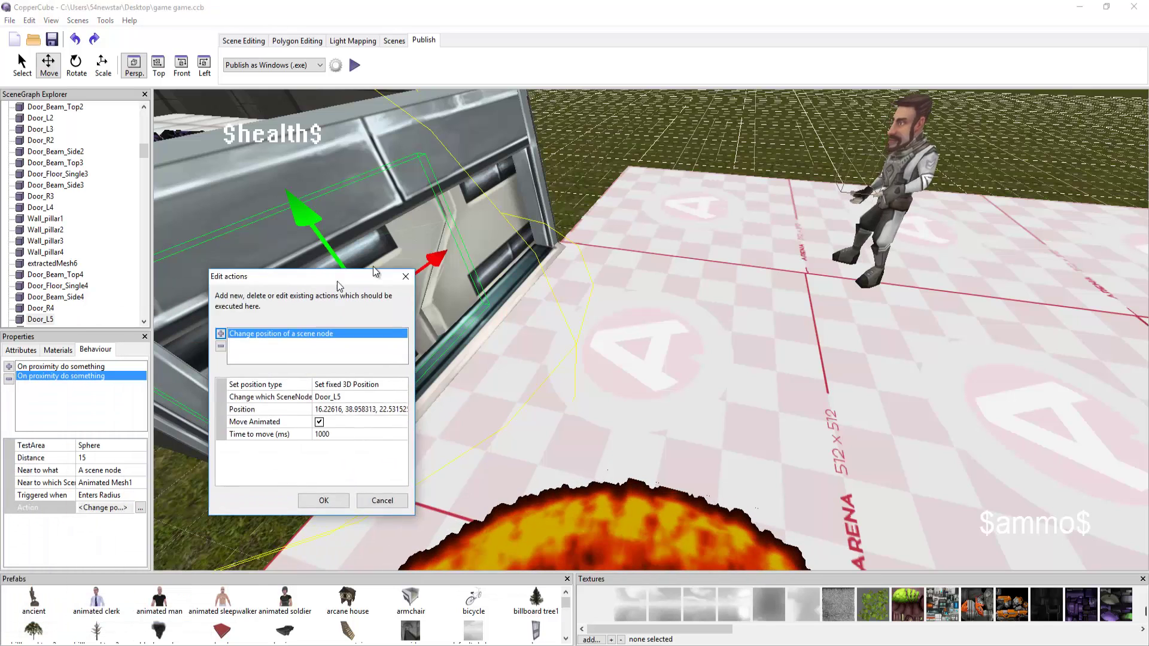
click(479, 359)
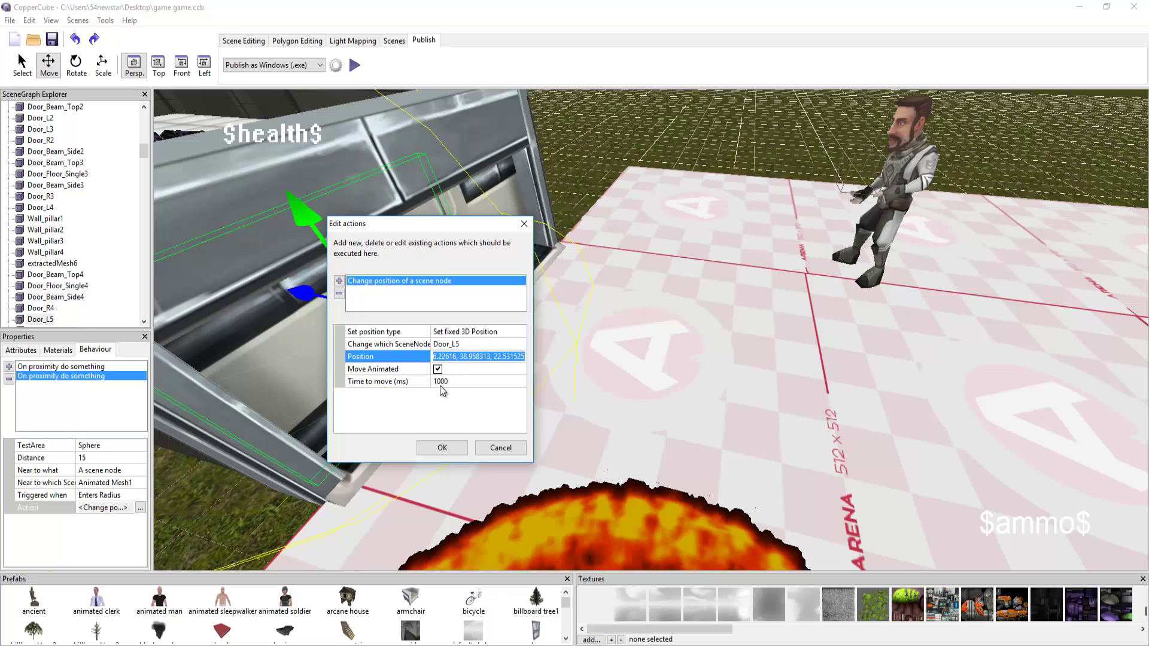
click(524, 225)
- Launch a test run of the game and walk the character through the proximity door into the first room
drag(668, 252, 653, 251)
click(336, 65)
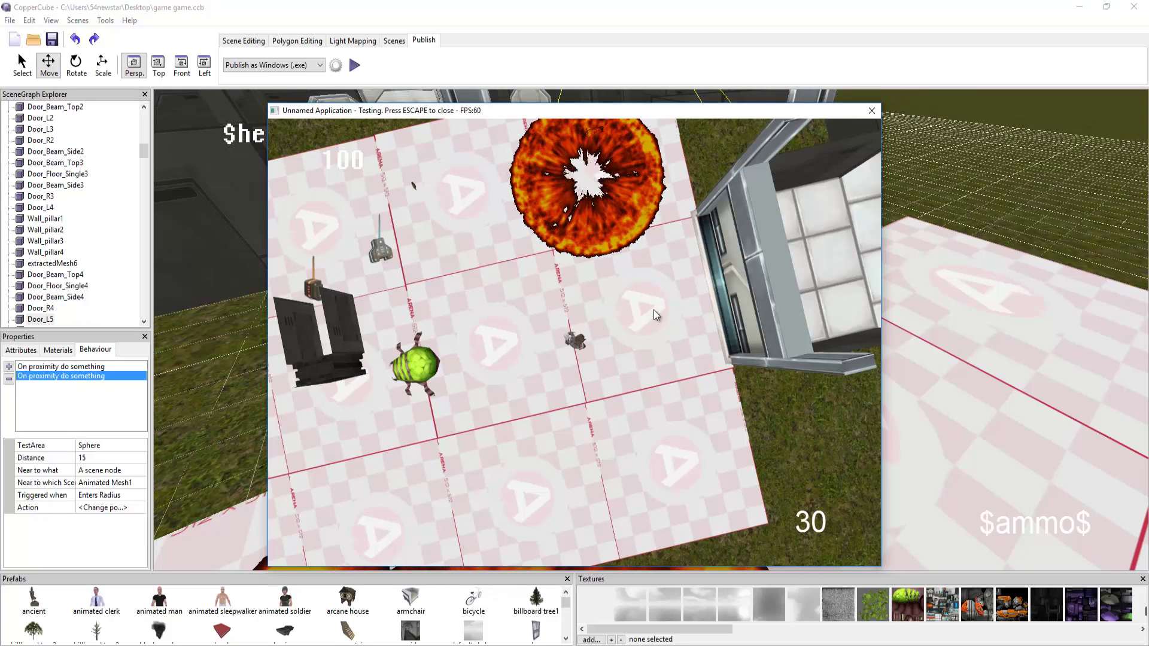
click(684, 271)
click(737, 300)
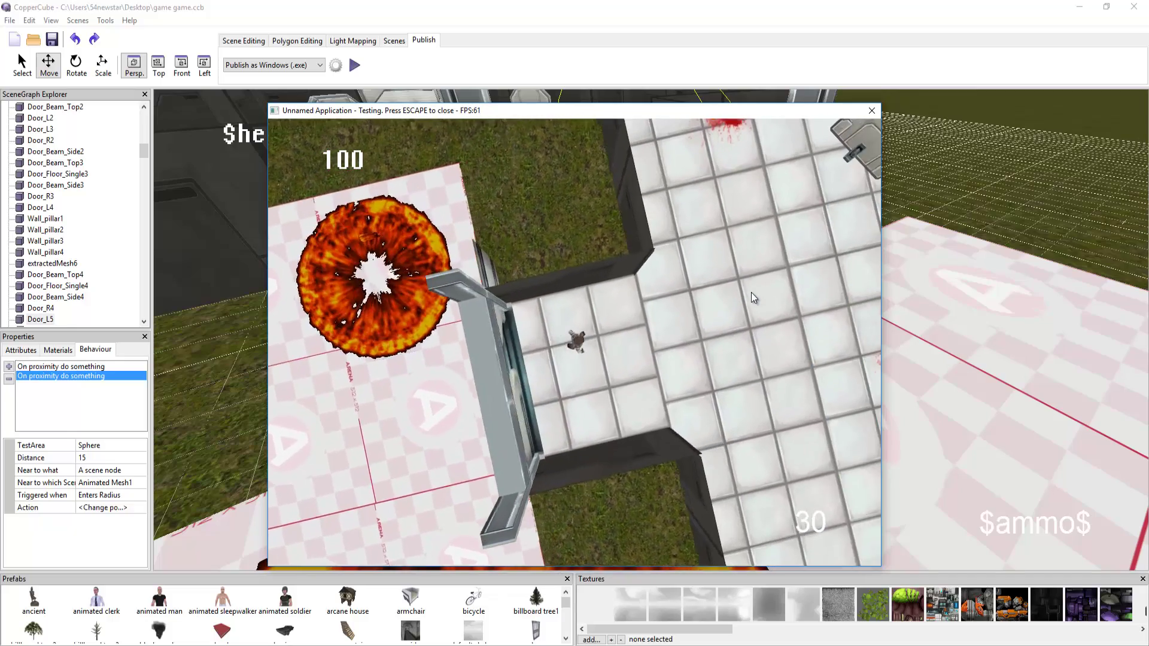
- Walk the character onward through the next automatic doors and rooms, then close the test window
key(w)
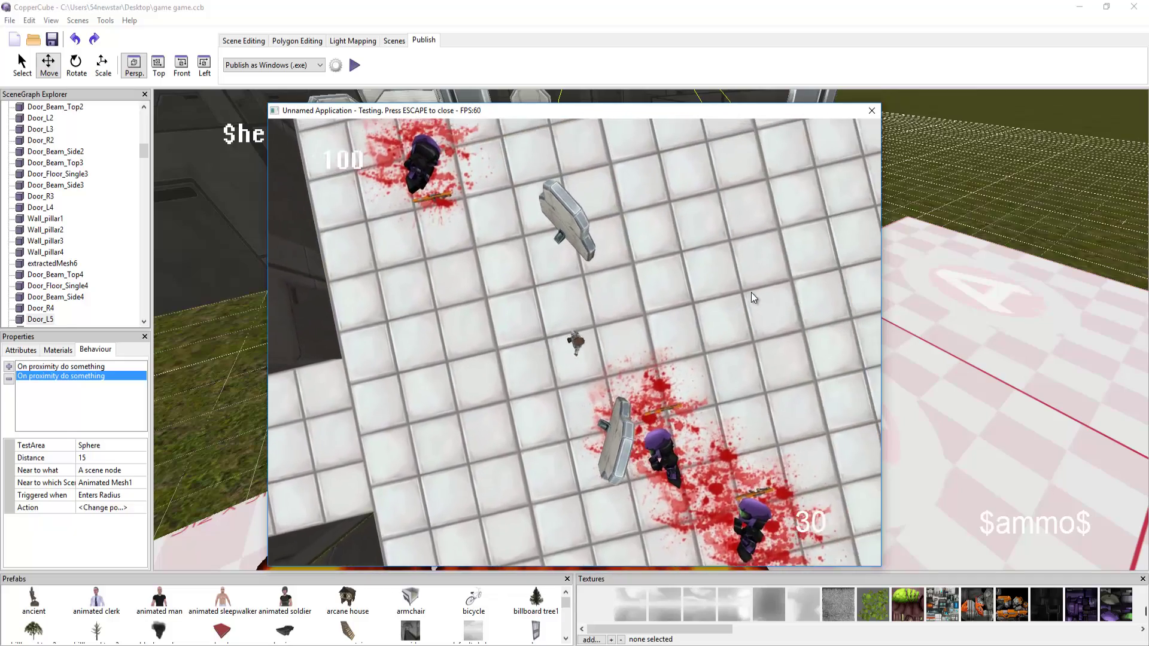
key(w)
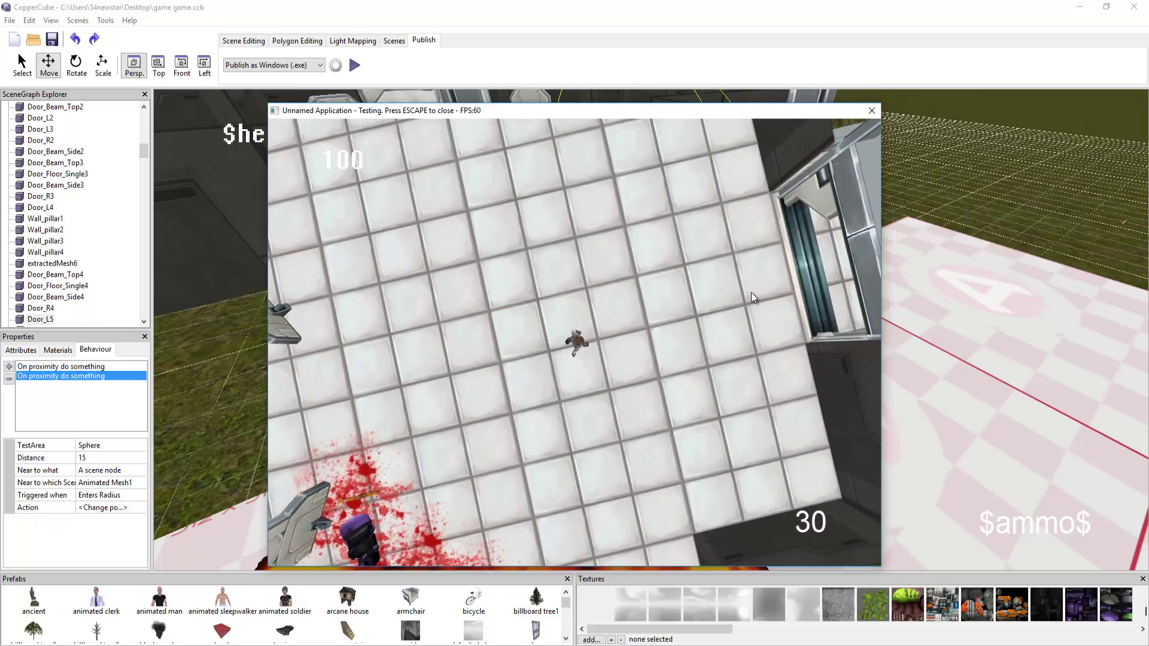
key(w)
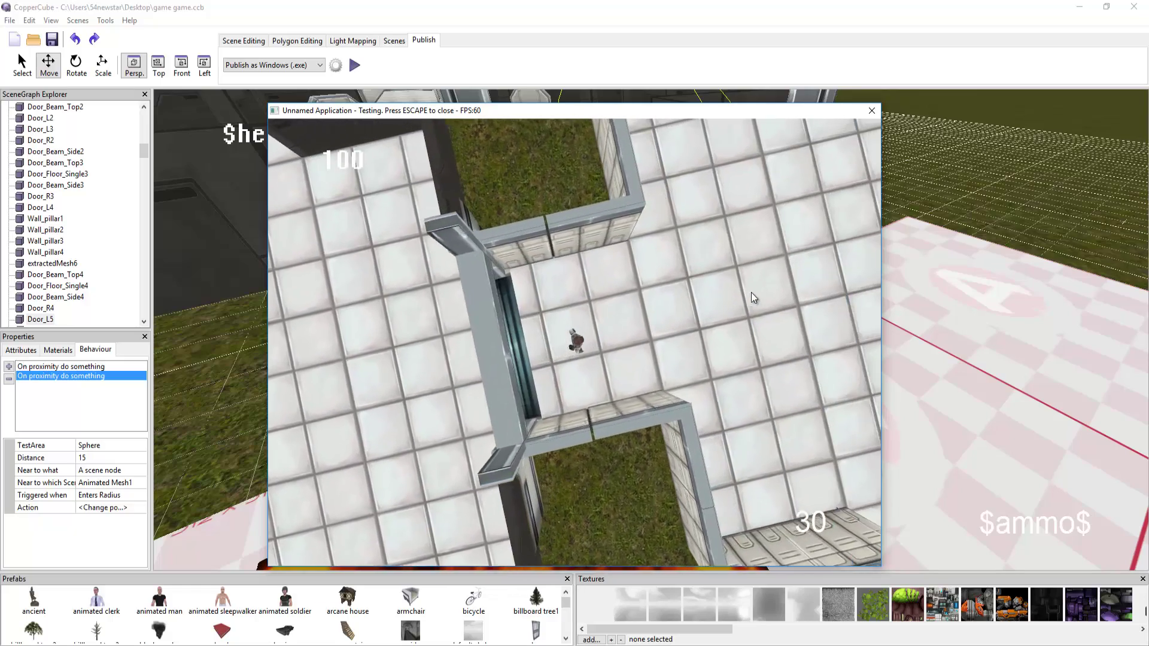
key(w)
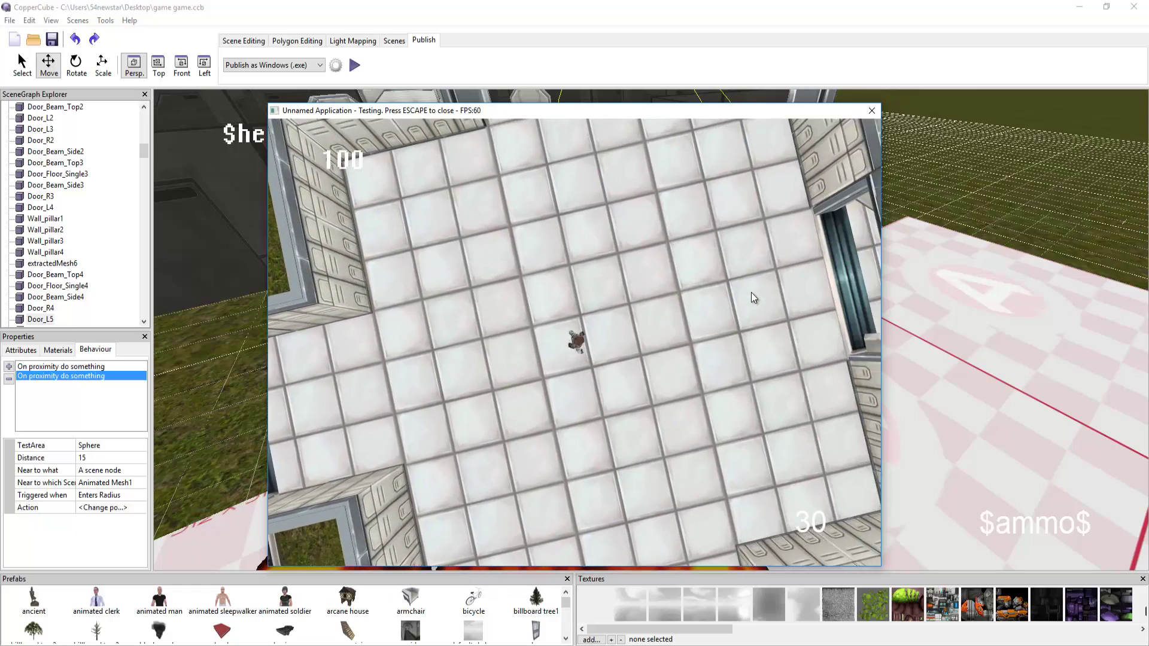
key(w)
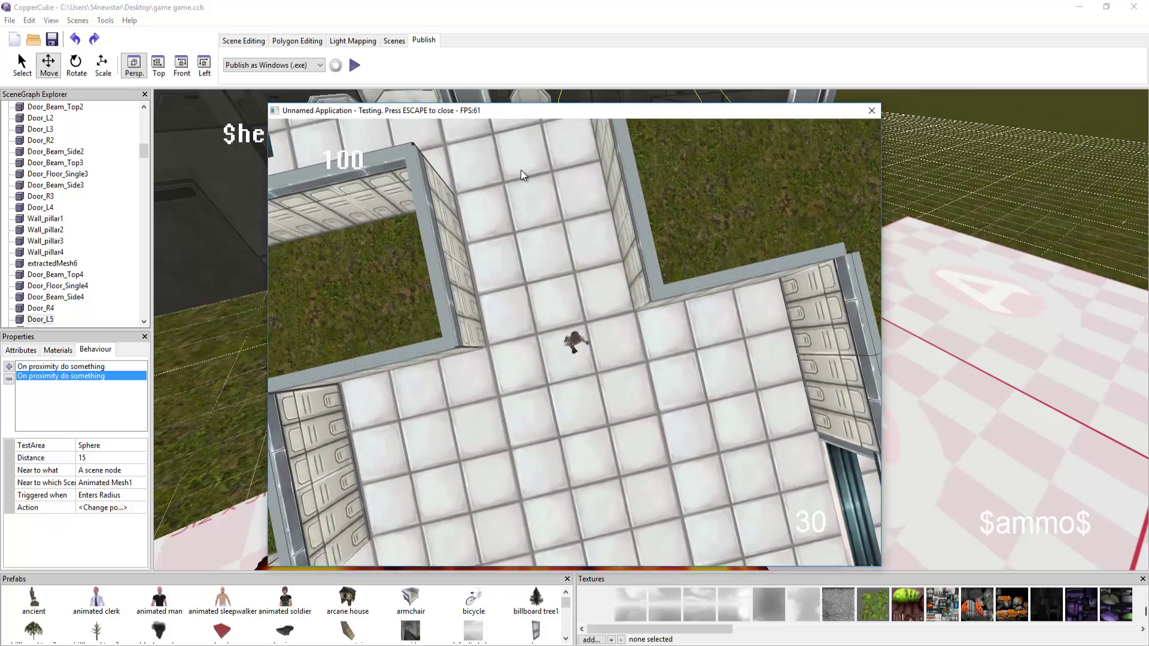
key(w)
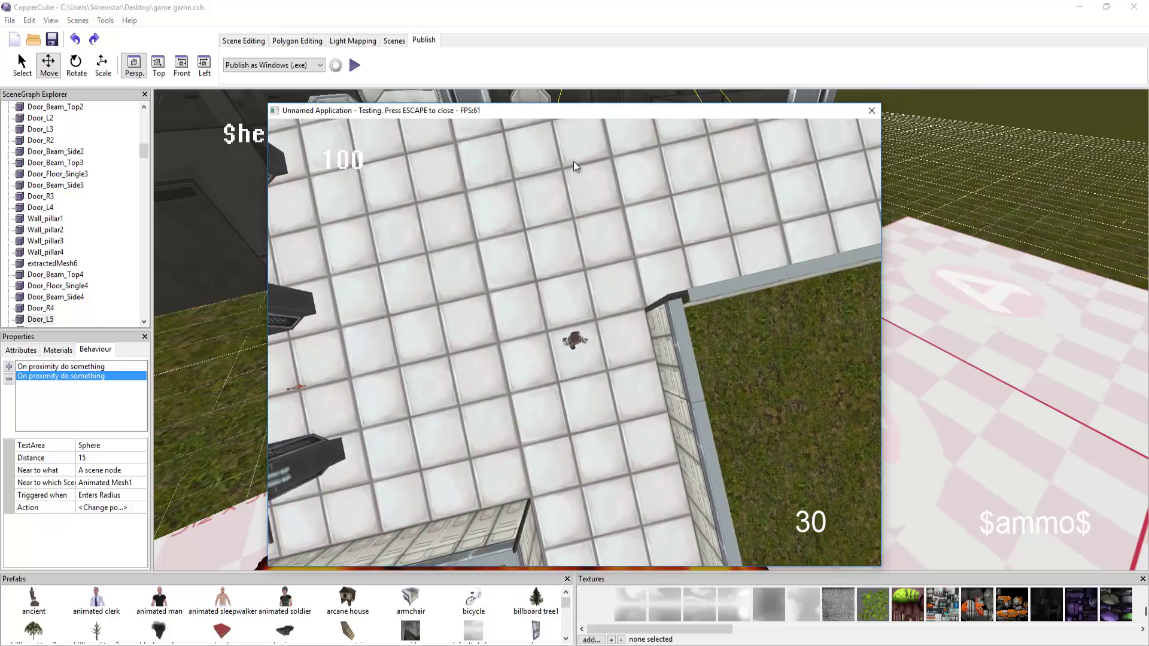
key(w)
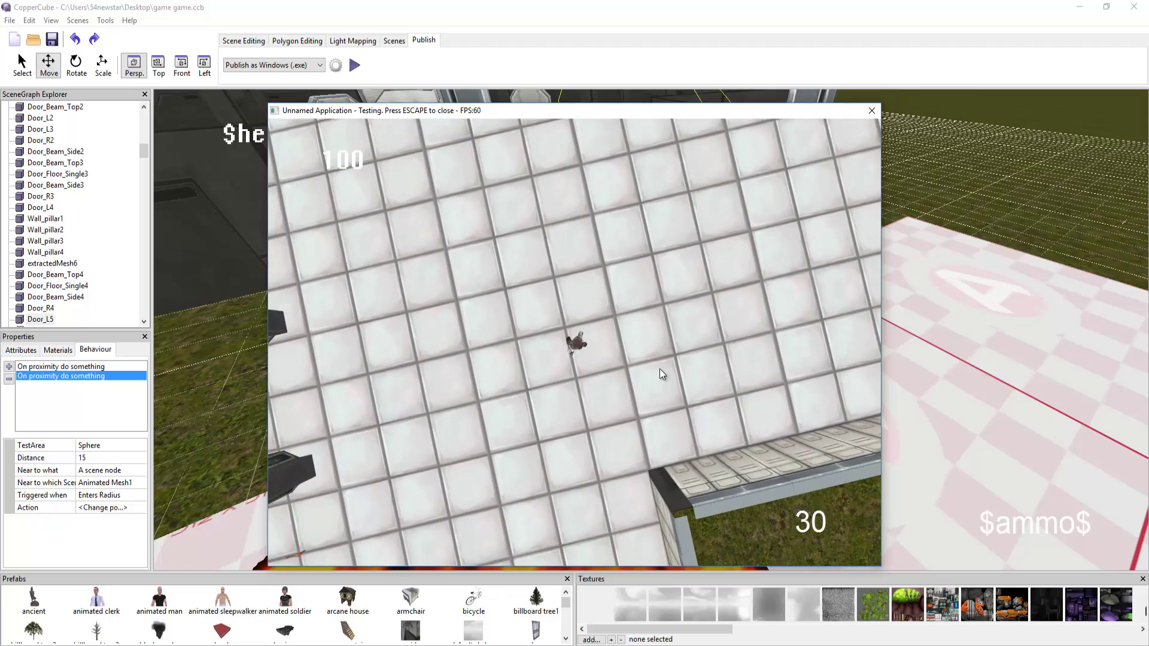
click(871, 116)
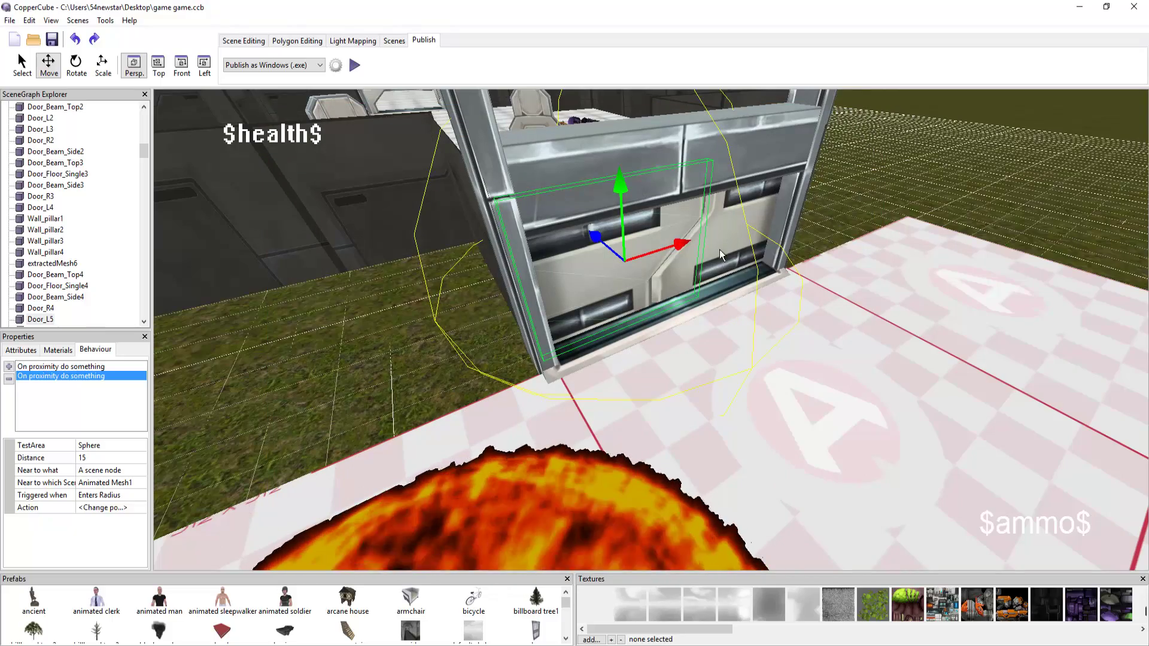
- Examine the overall level layout, the green bug enemy and the pickups on the arena floor
scroll(678, 303, down, 5)
scroll(647, 324, down, 3)
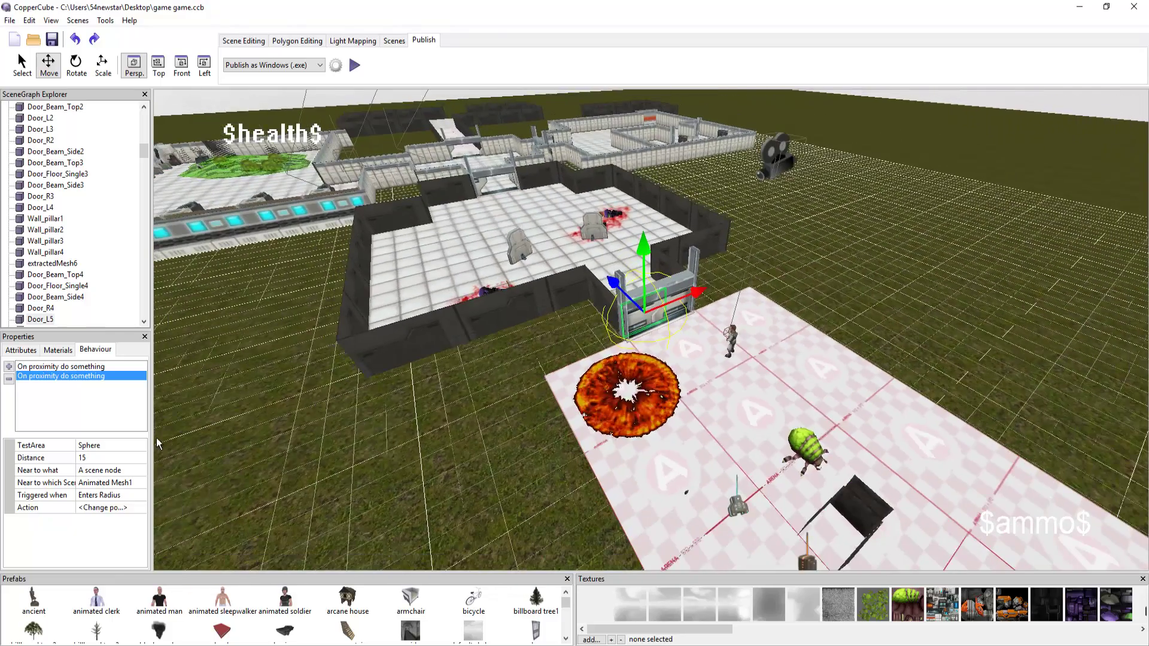
scroll(90, 260, down, 5)
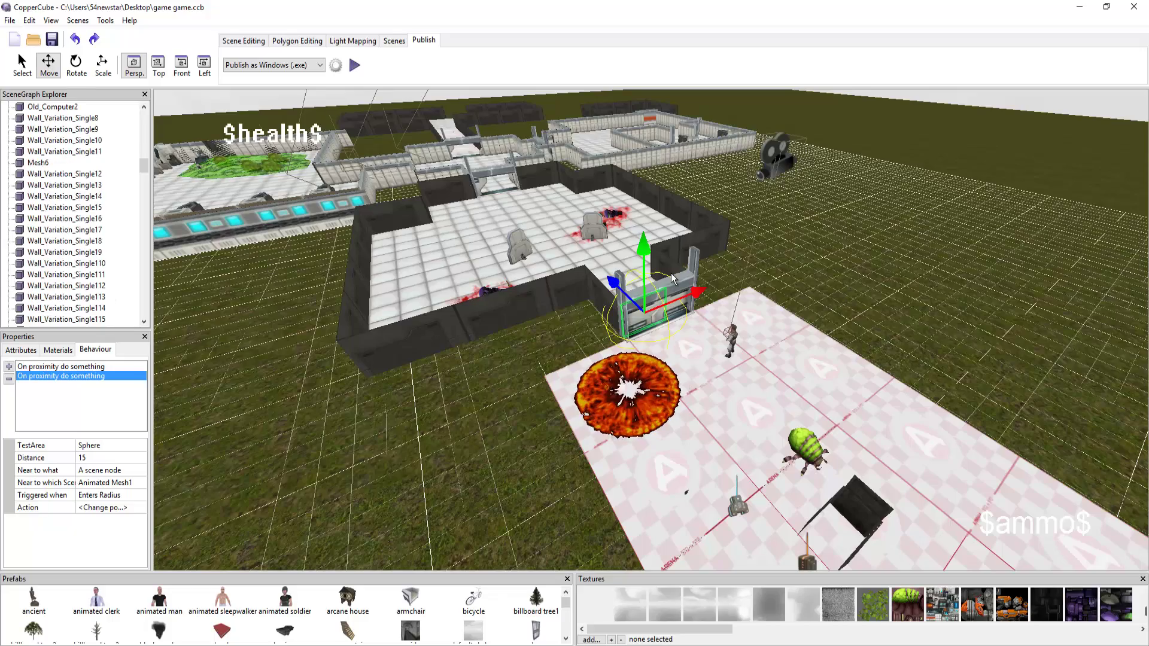
scroll(764, 365, down, 1)
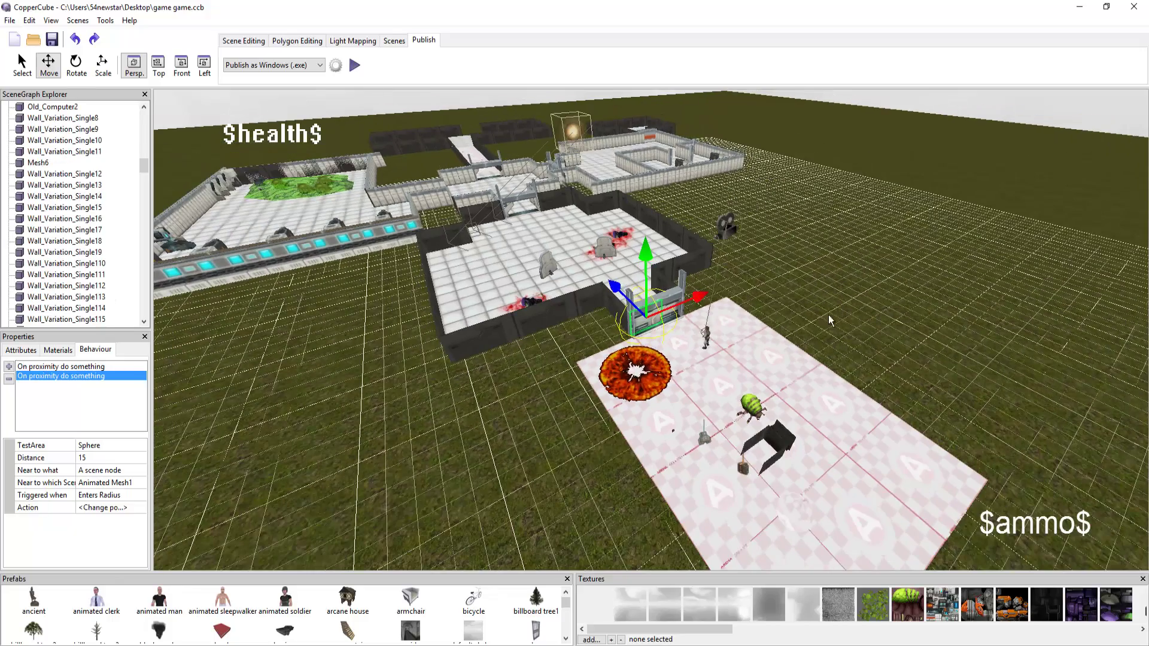
scroll(838, 396, up, 5)
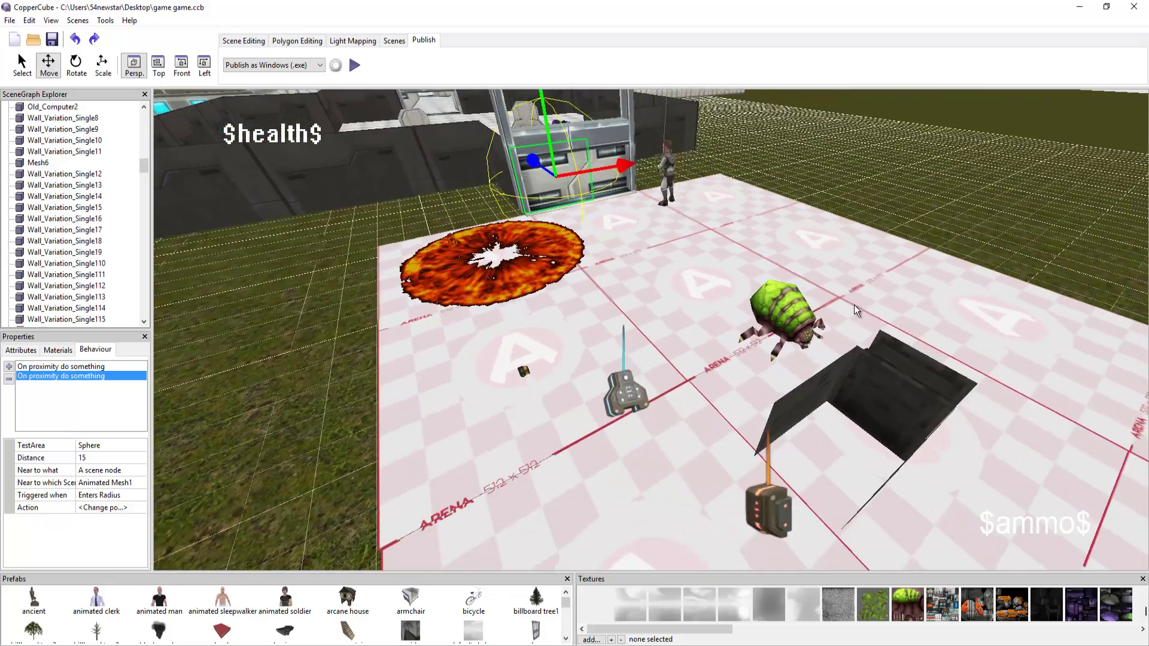
scroll(856, 306, up, 4)
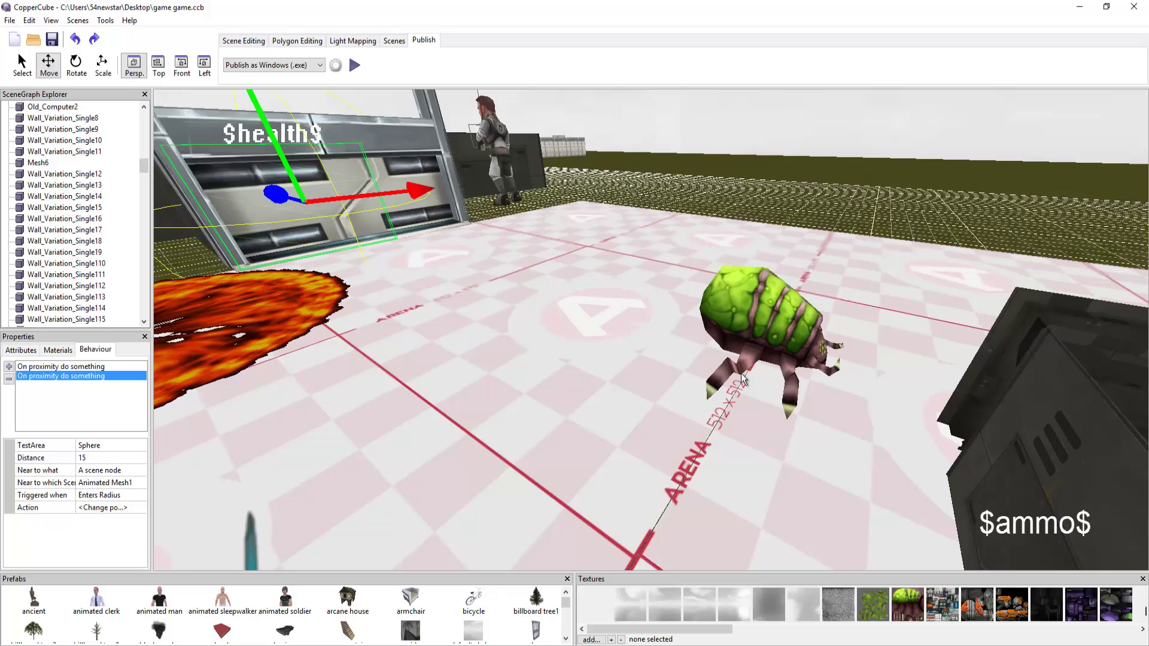
scroll(742, 379, down, 5)
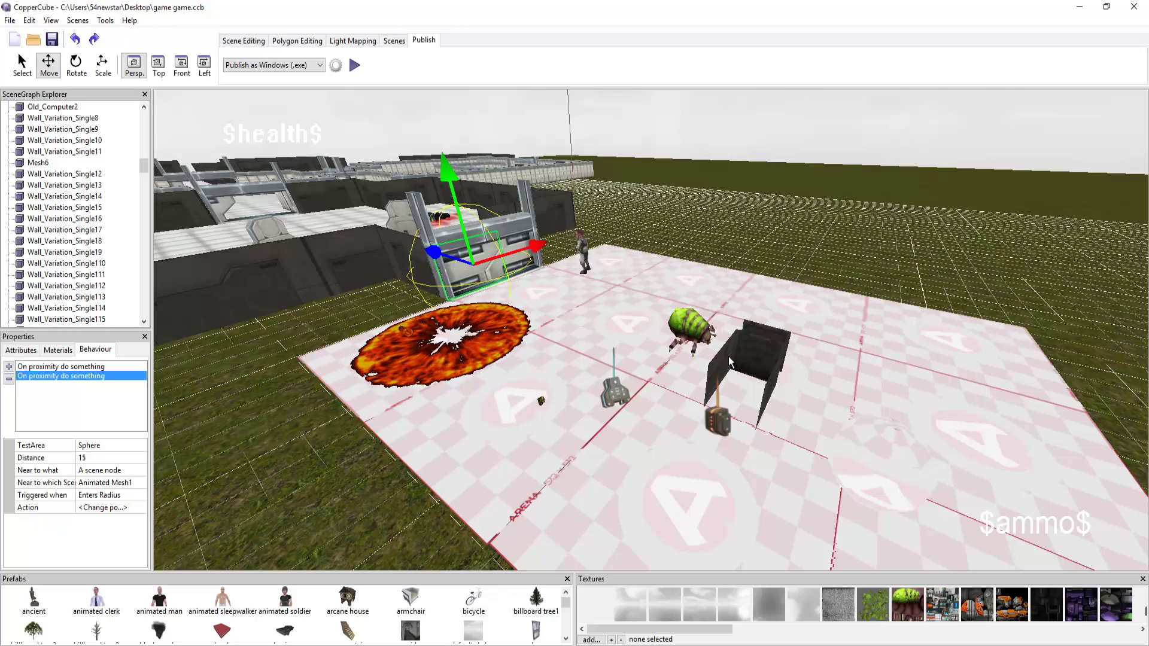
scroll(733, 330, up, 5)
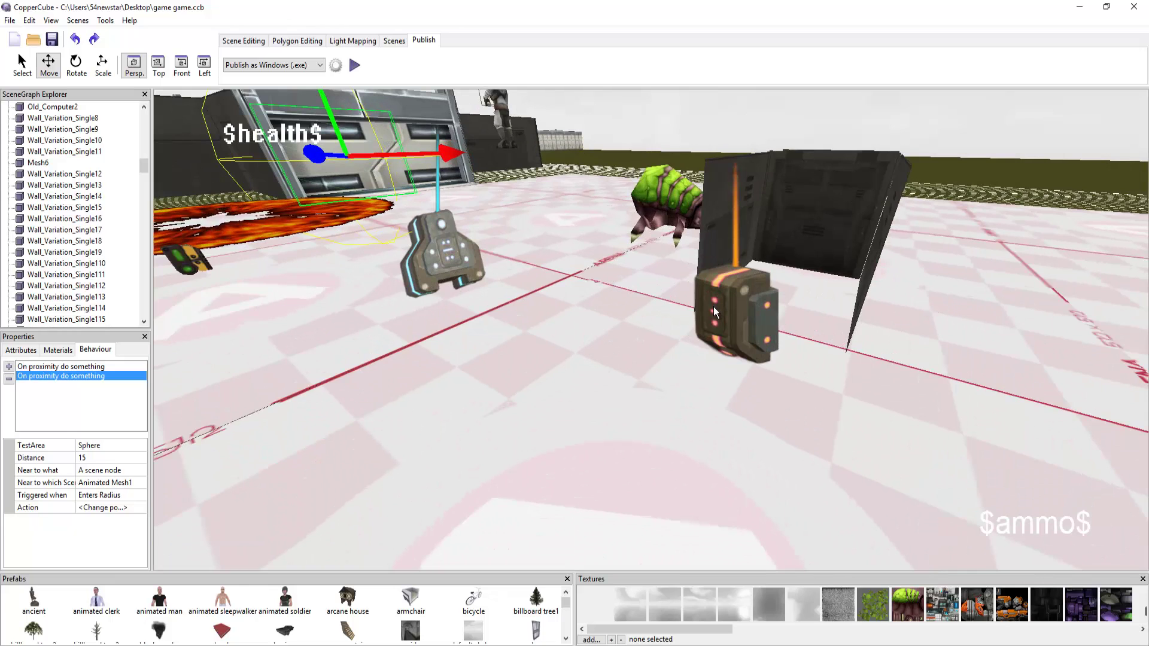
- Compare the On proximity behaviour settings of the orange-beam pickup and the small green pickup, finishing on the orange-beam one
click(713, 311)
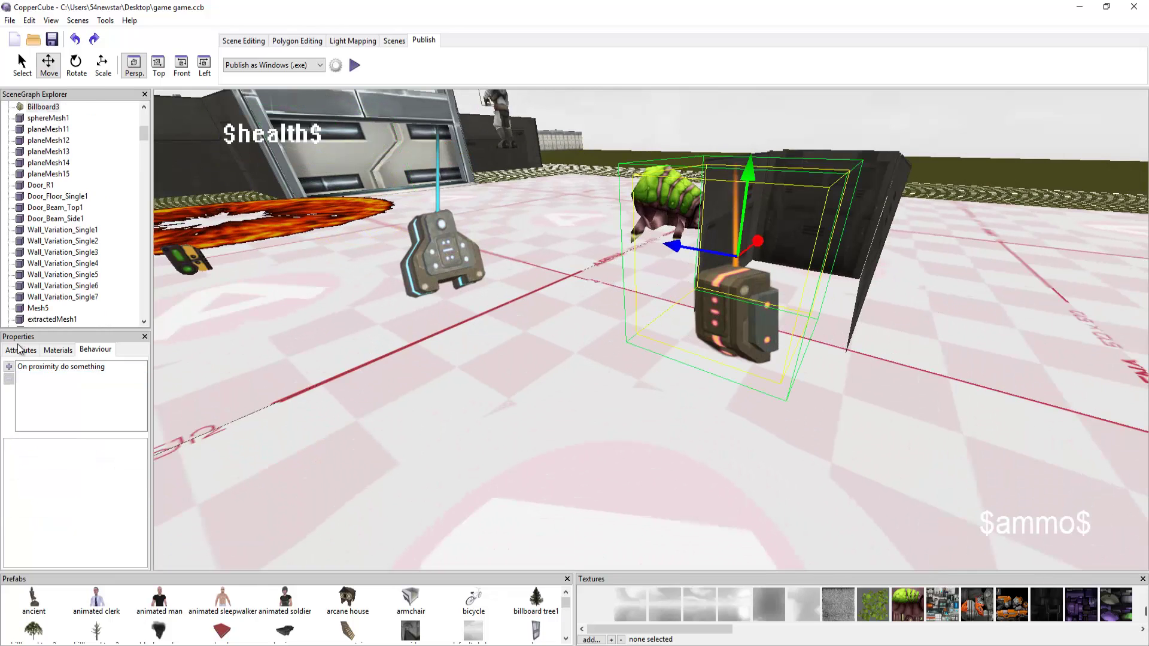
click(62, 369)
click(456, 257)
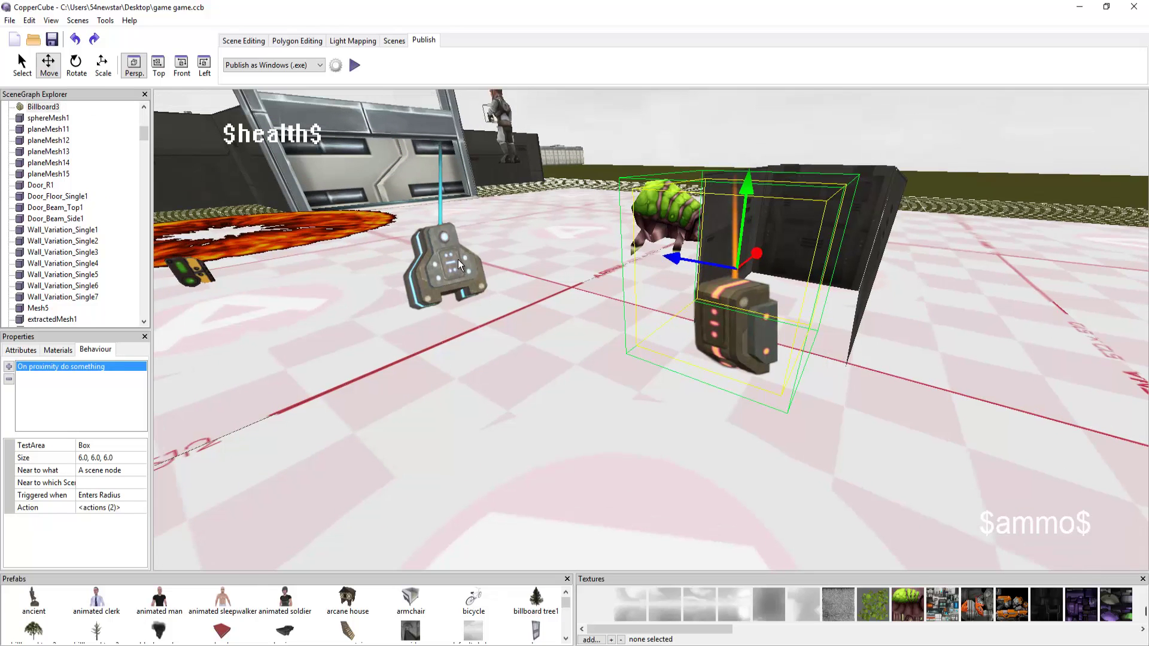
drag(293, 275, 692, 249)
click(662, 190)
middle_drag(807, 218, 723, 247)
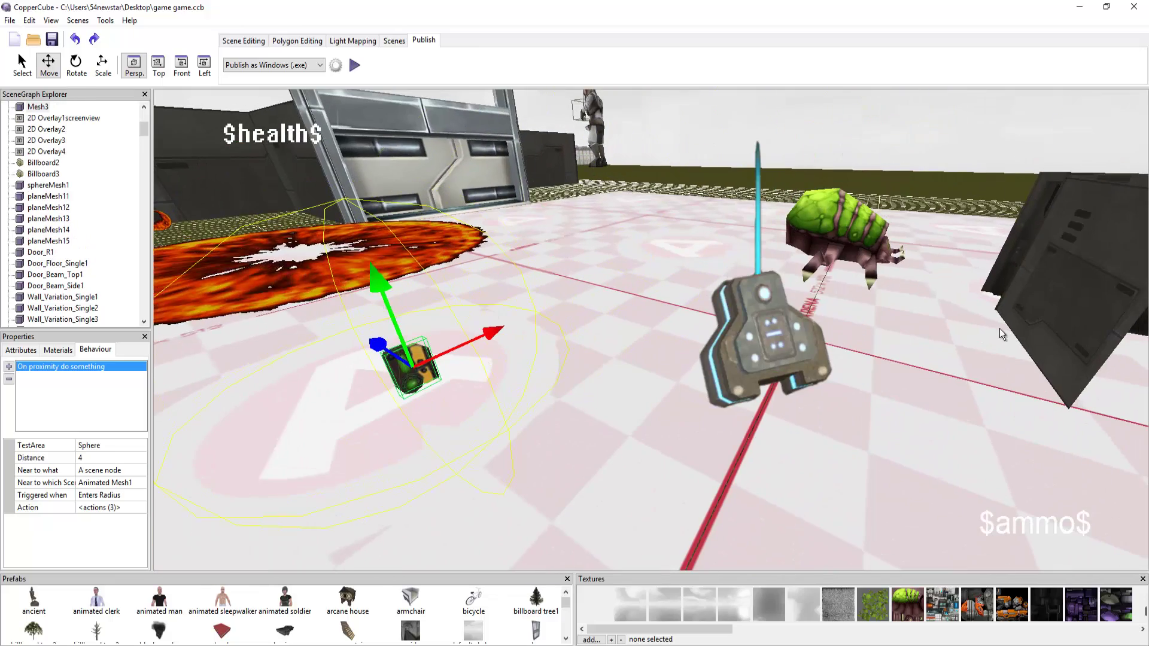
middle_drag(1032, 328, 1034, 320)
click(770, 284)
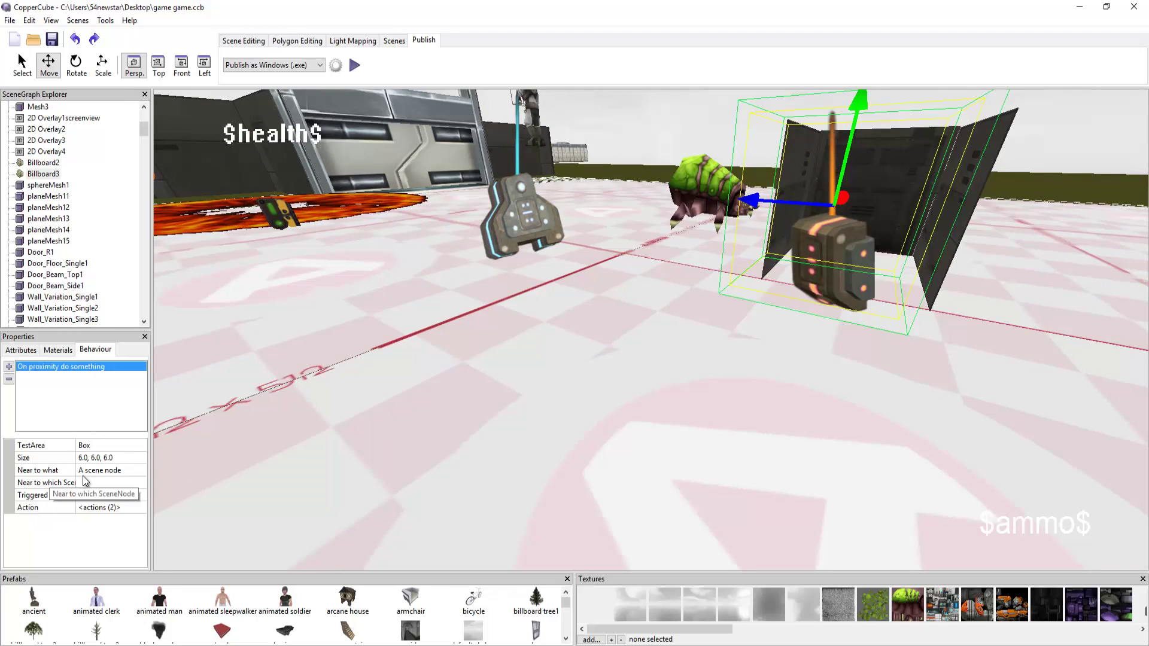
- Set Animated Mesh1 as the scene node that triggers the orange-beam pickup's proximity behaviour
click(101, 483)
click(101, 484)
click(103, 506)
scroll(598, 317, down, 5)
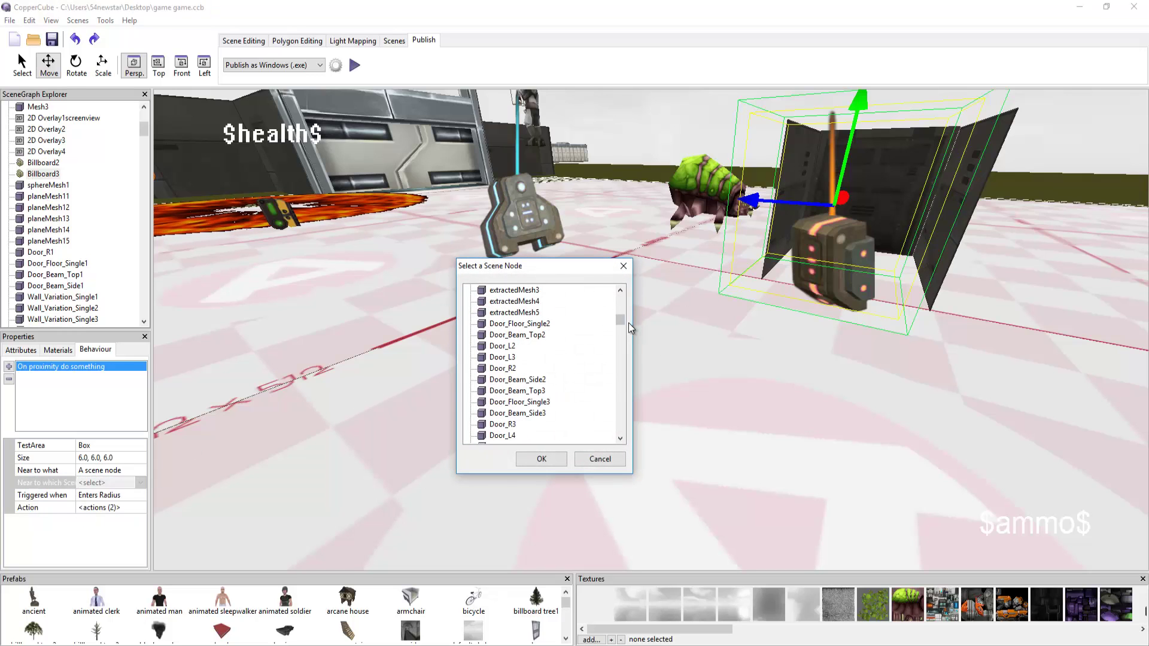
drag(620, 320, 618, 423)
click(550, 460)
- Examine the actions run by the orange-beam pickup's proximity behaviour, including the variable change and the node deletion
click(139, 510)
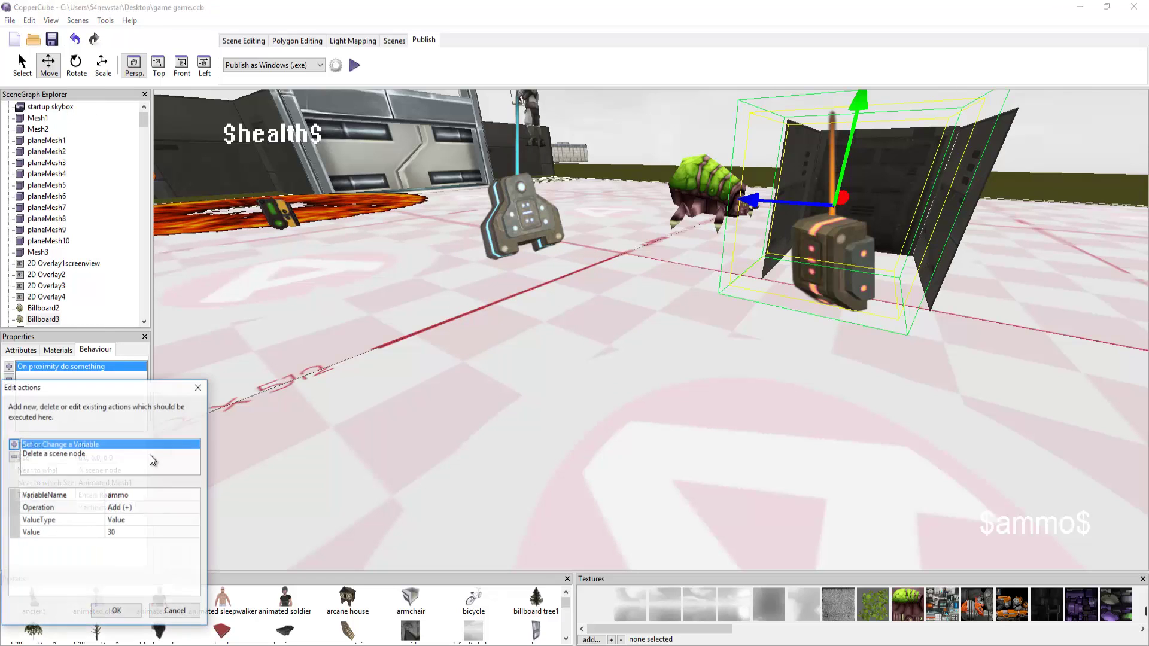
click(71, 455)
click(198, 388)
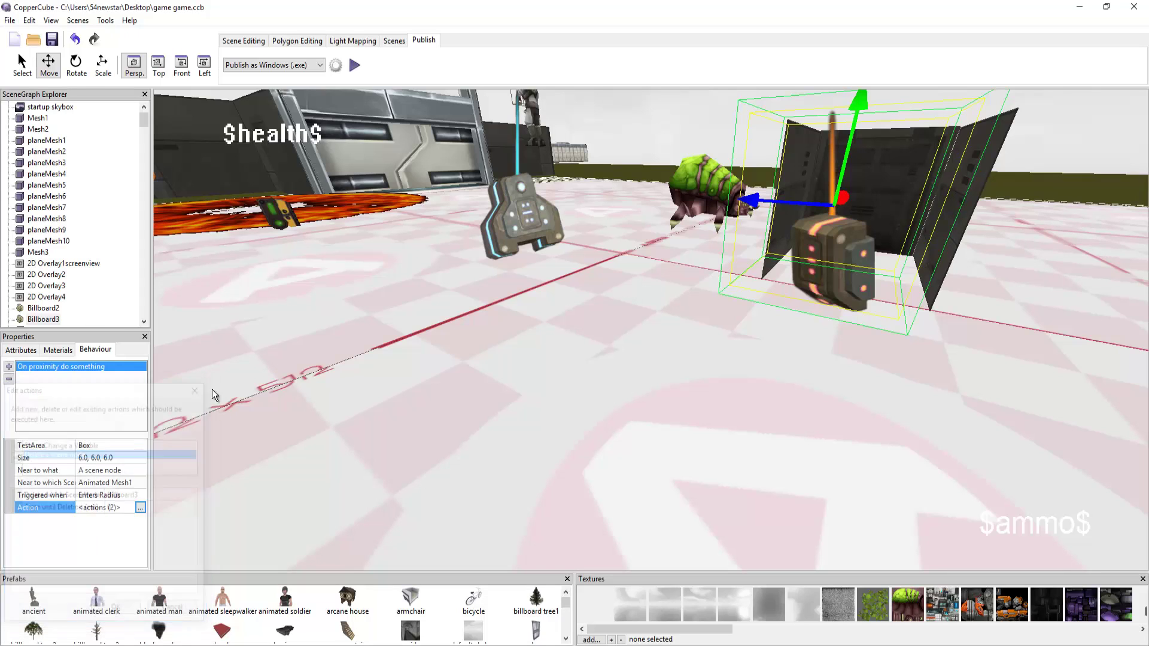
- Inspect the proximity behaviours of the blue-beam and small green pickups and the behaviour types available for the green one
click(503, 213)
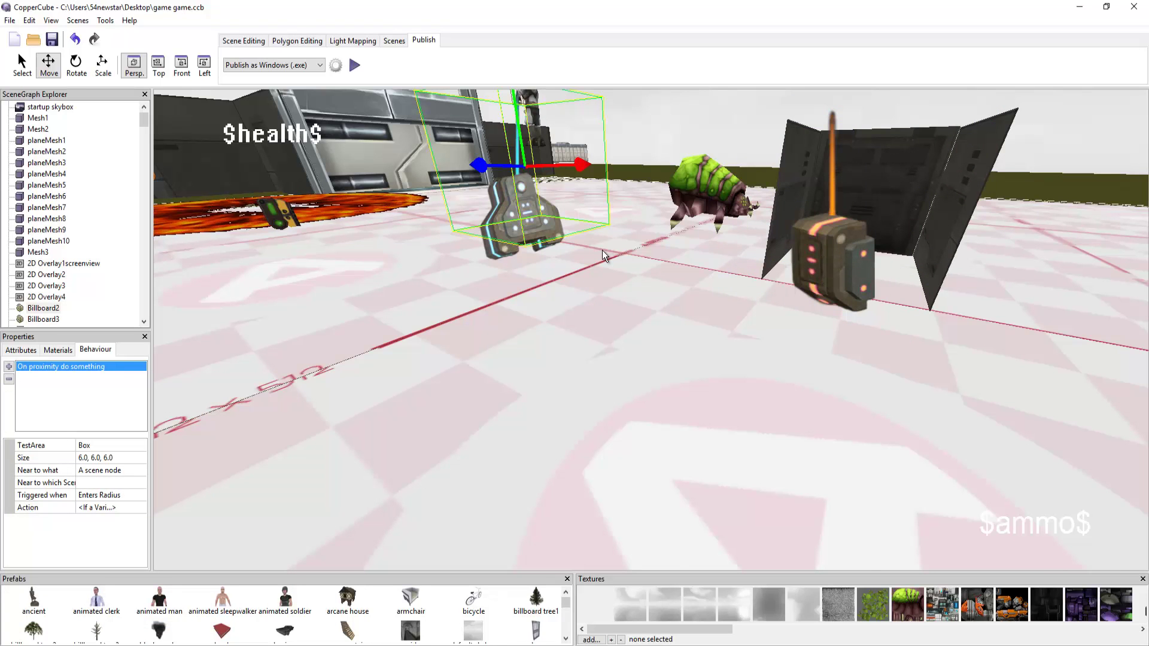
middle_drag(602, 250, 616, 265)
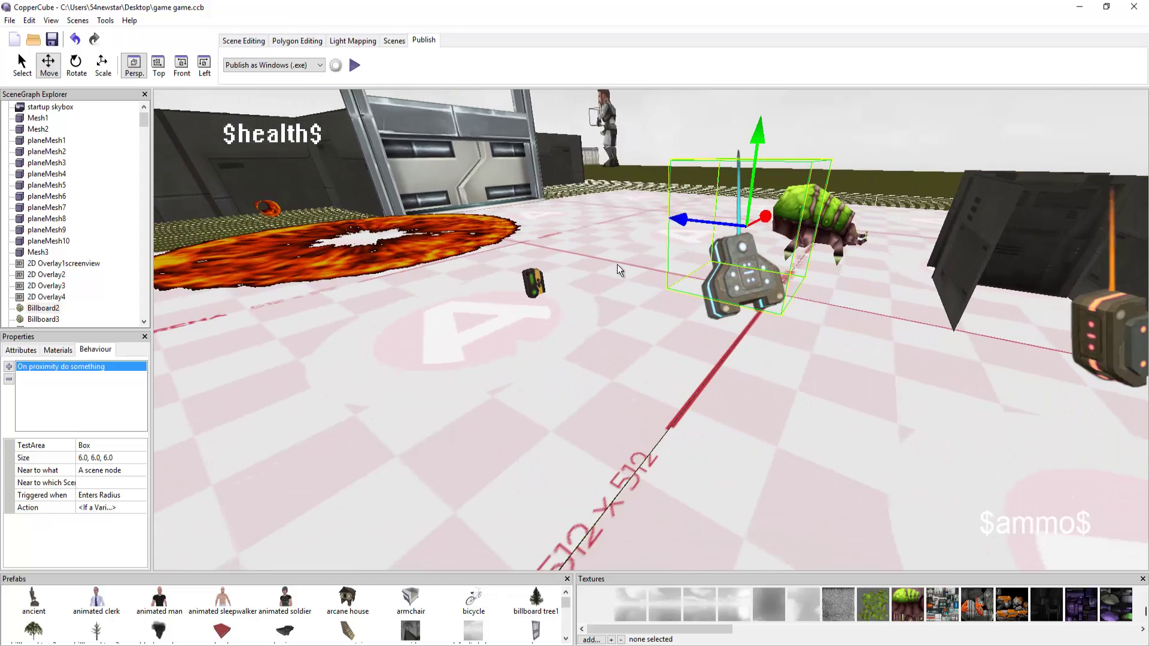
click(534, 289)
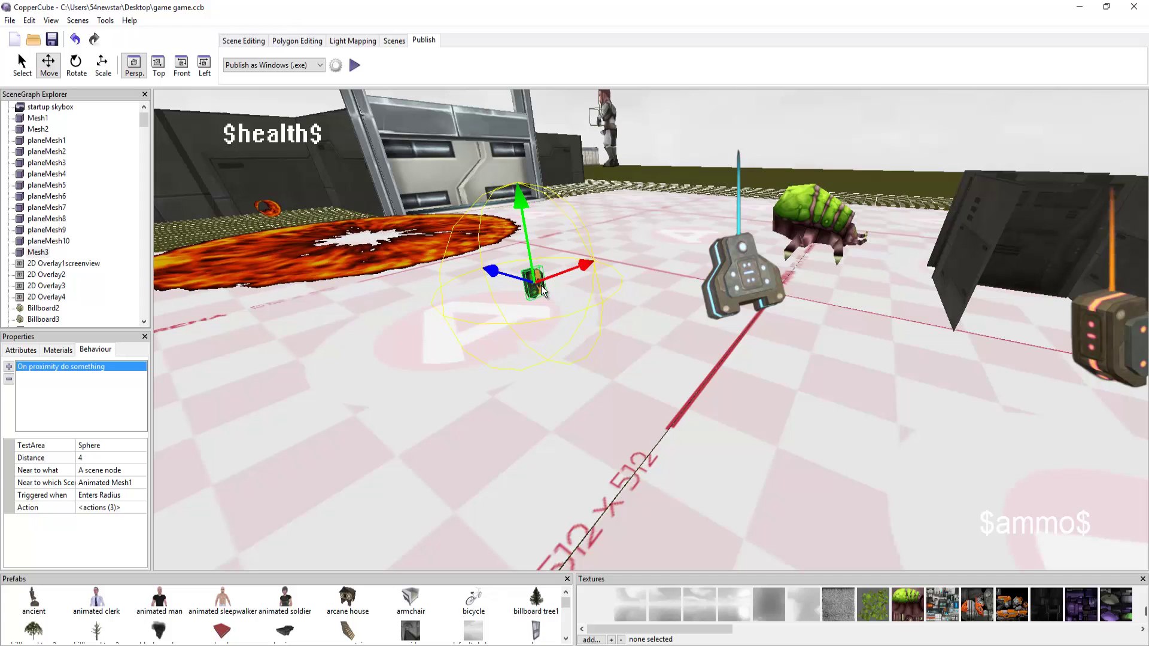
click(13, 367)
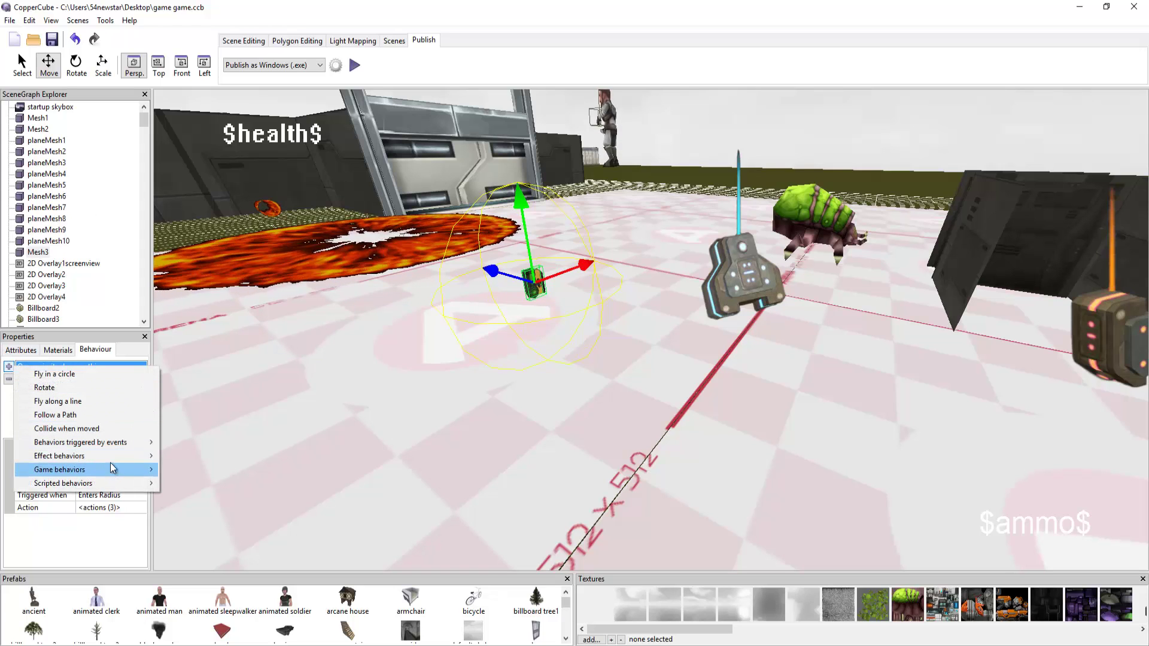
mouse_move(113, 456)
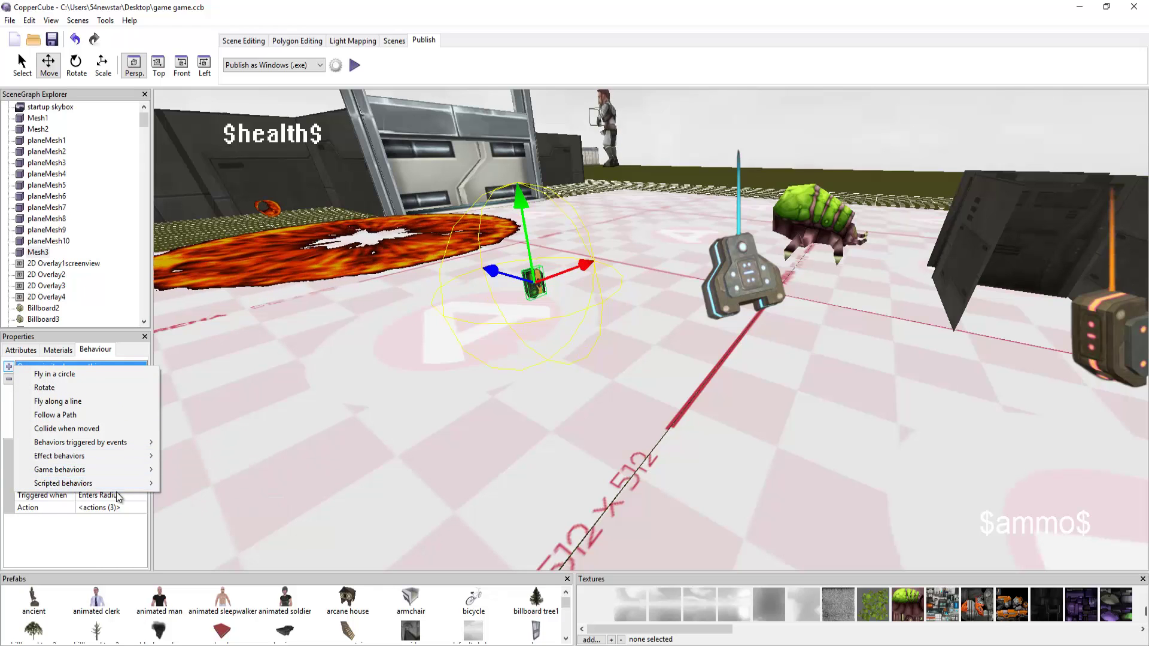
- Add a Before first drawing do something behaviour to the scene root and enable AlsoOnReload
click(55, 109)
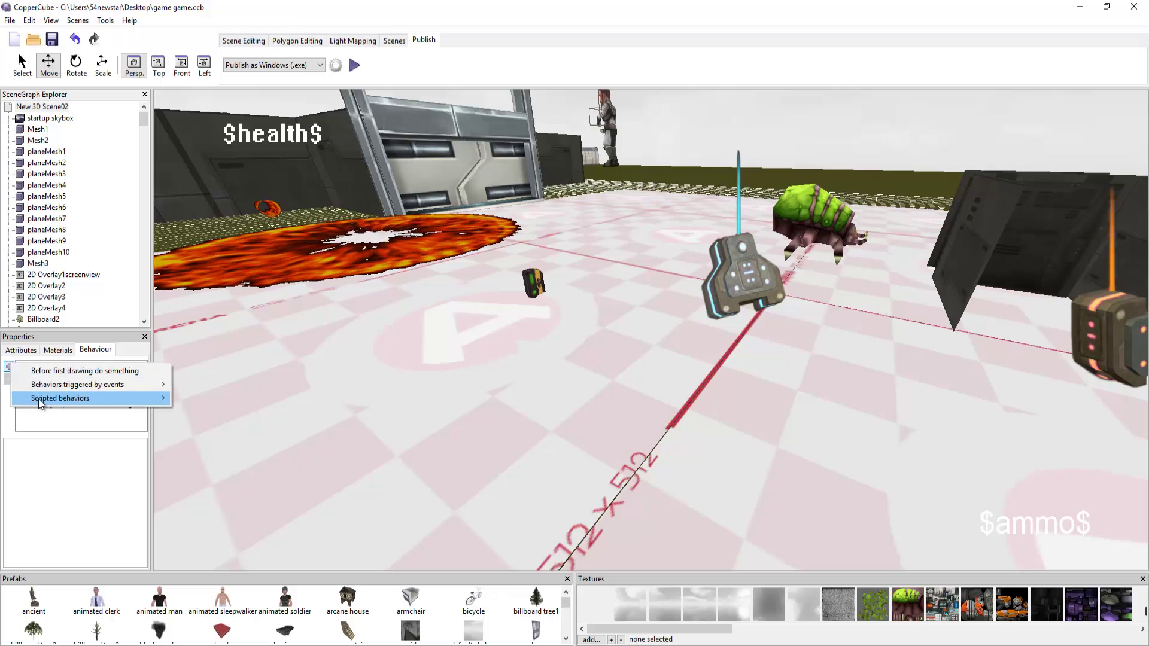
mouse_move(76, 388)
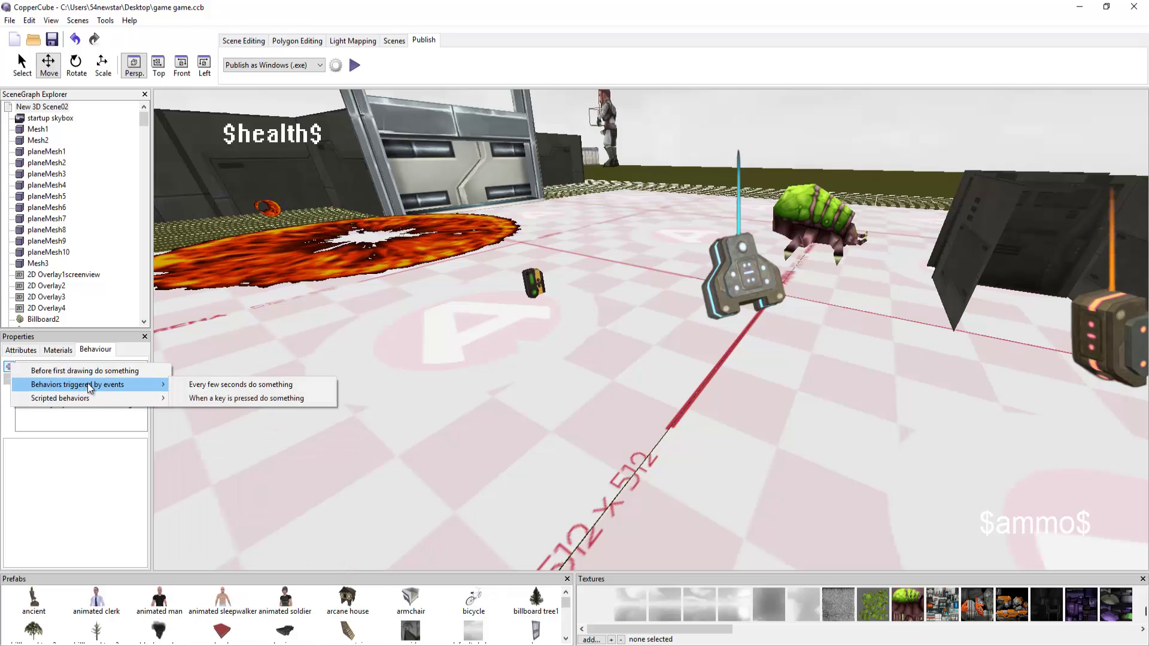
click(132, 372)
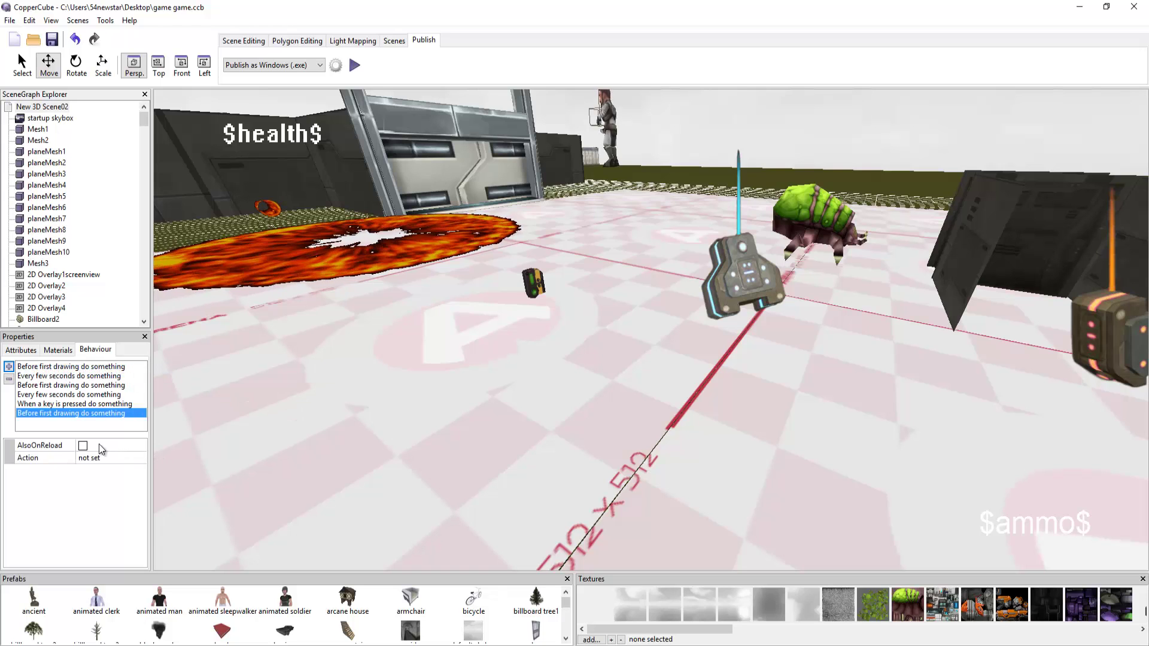
click(119, 459)
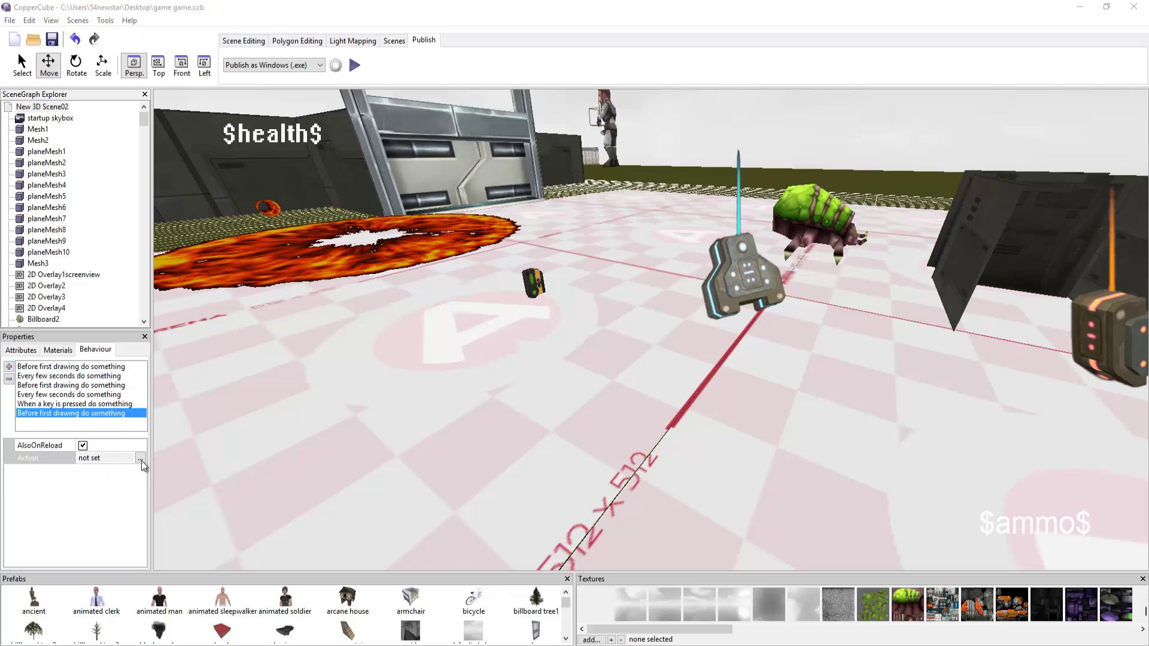
- Give the new scene behaviour a Set or Change a Variable action that sets the variable key to 01
click(140, 459)
click(13, 444)
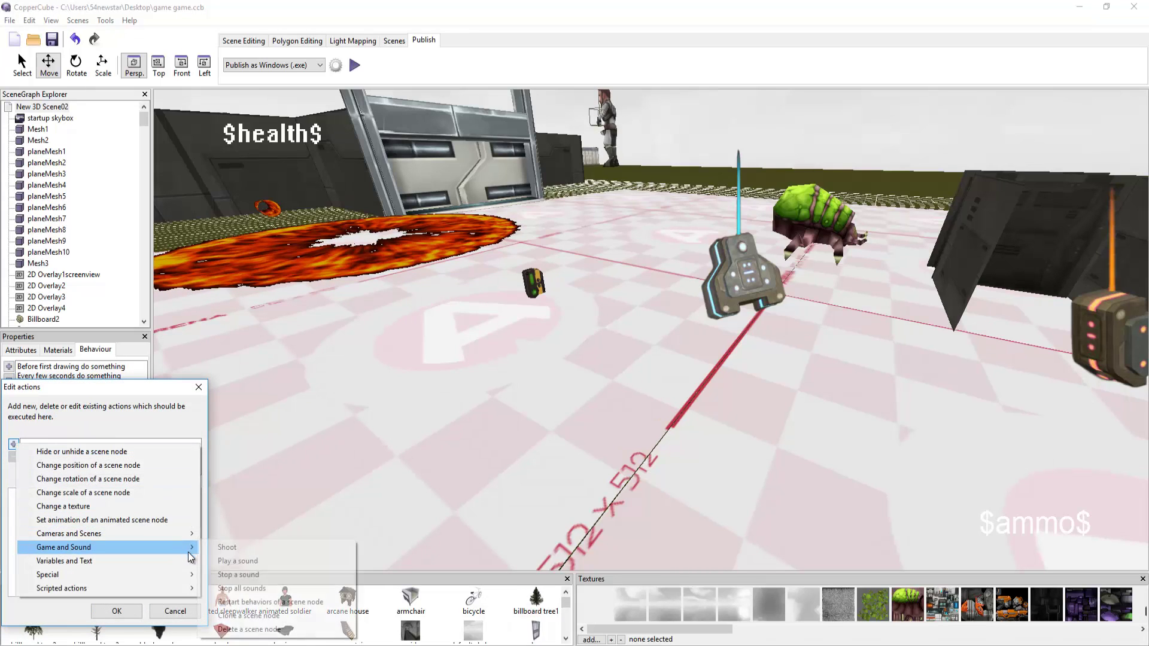
mouse_move(155, 563)
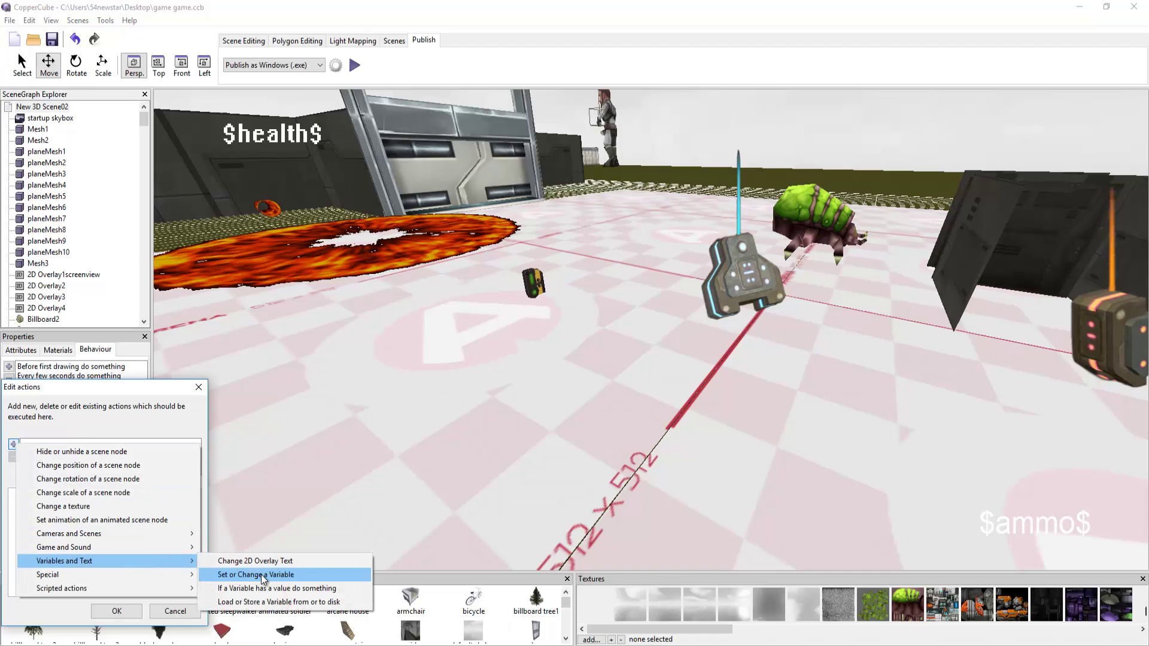
click(297, 575)
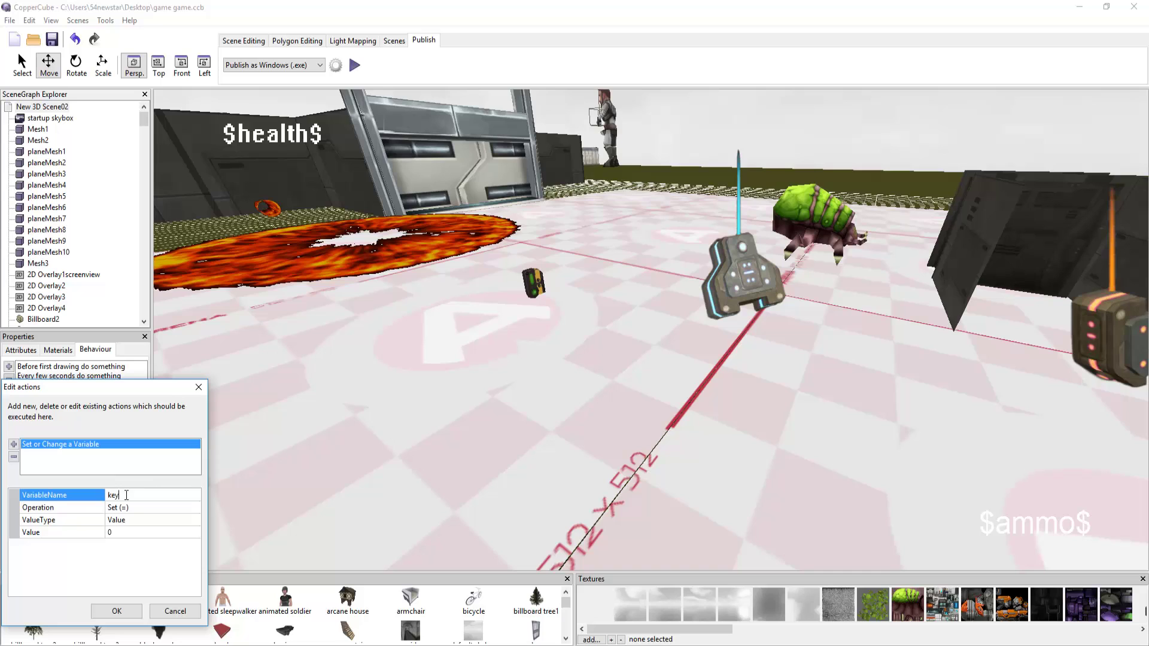
click(136, 531)
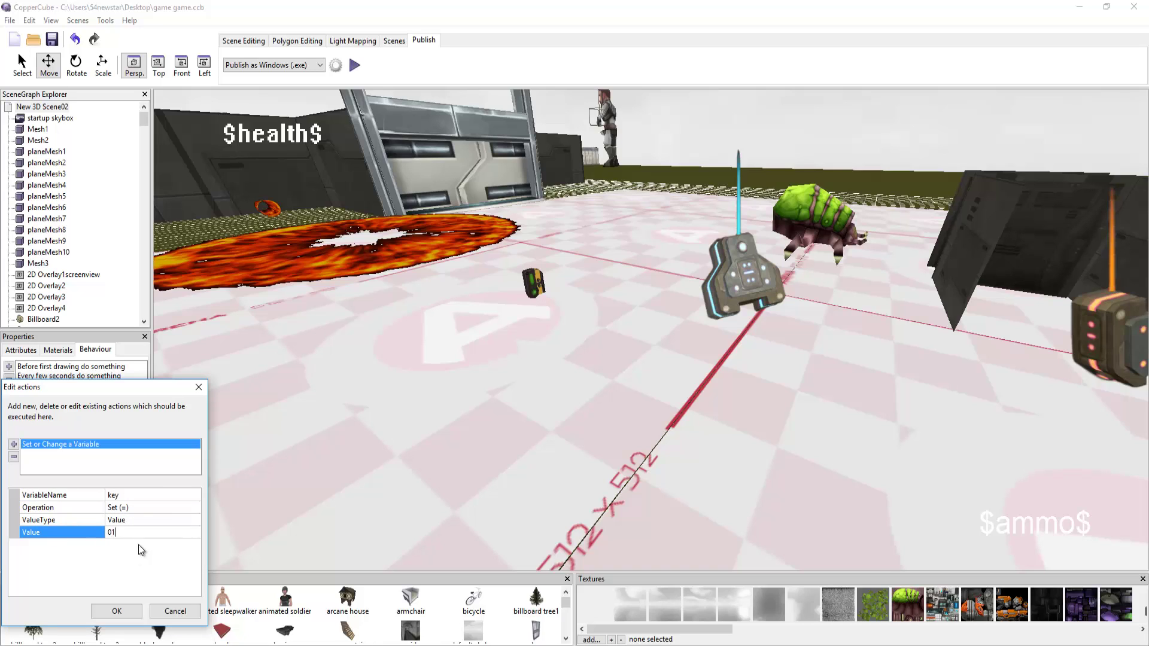
text(1)
click(126, 611)
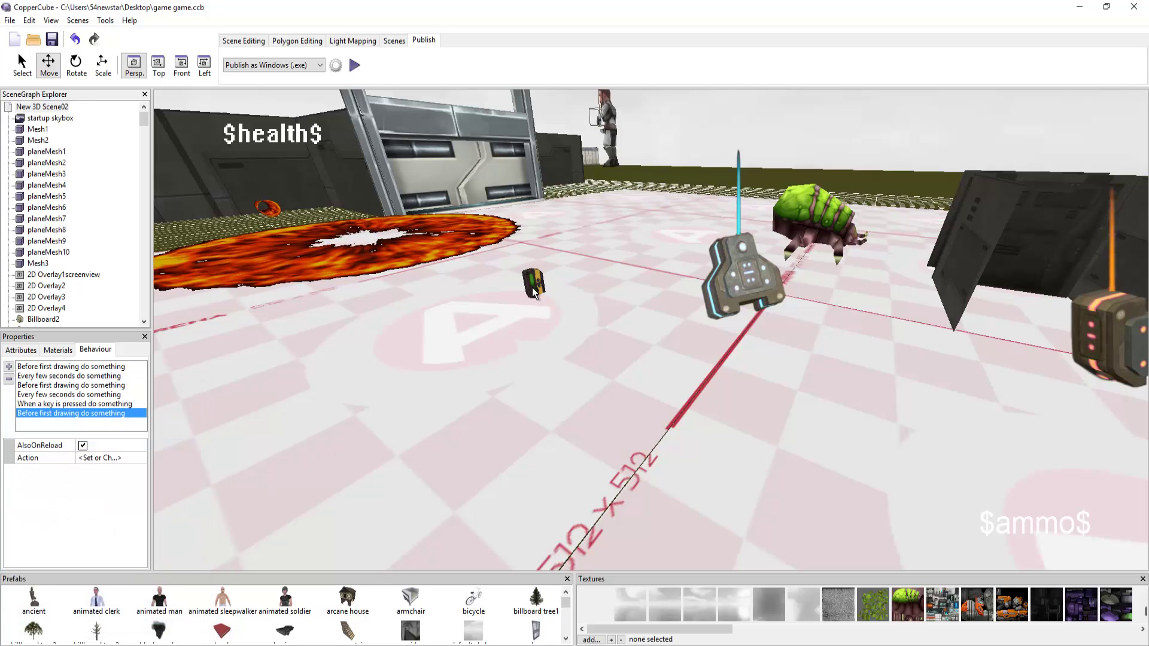
- Review the small green pickup's proximity behaviour and the scene's first Before first drawing action for the health variable
click(535, 292)
click(56, 366)
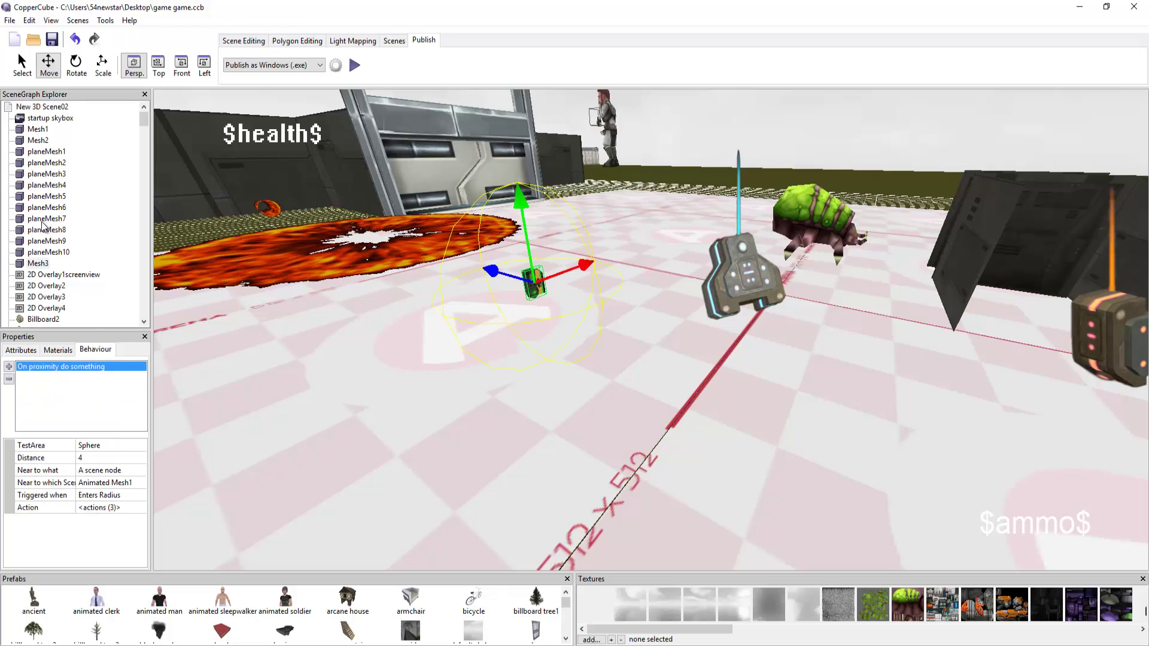
click(41, 106)
click(100, 458)
click(141, 459)
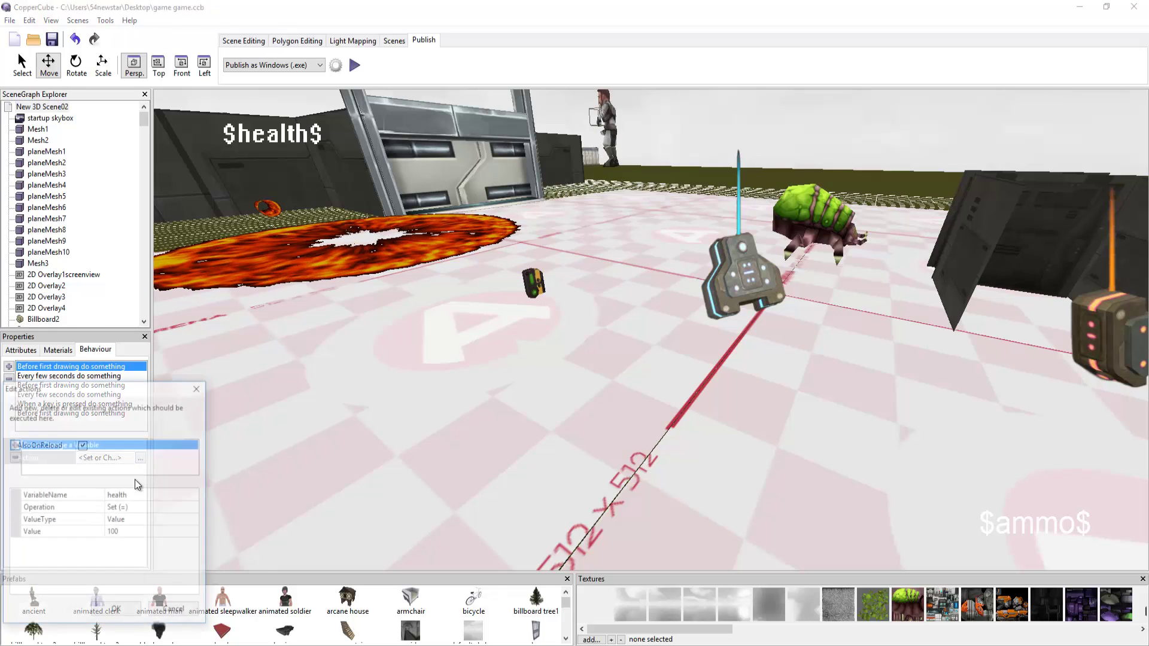
click(197, 388)
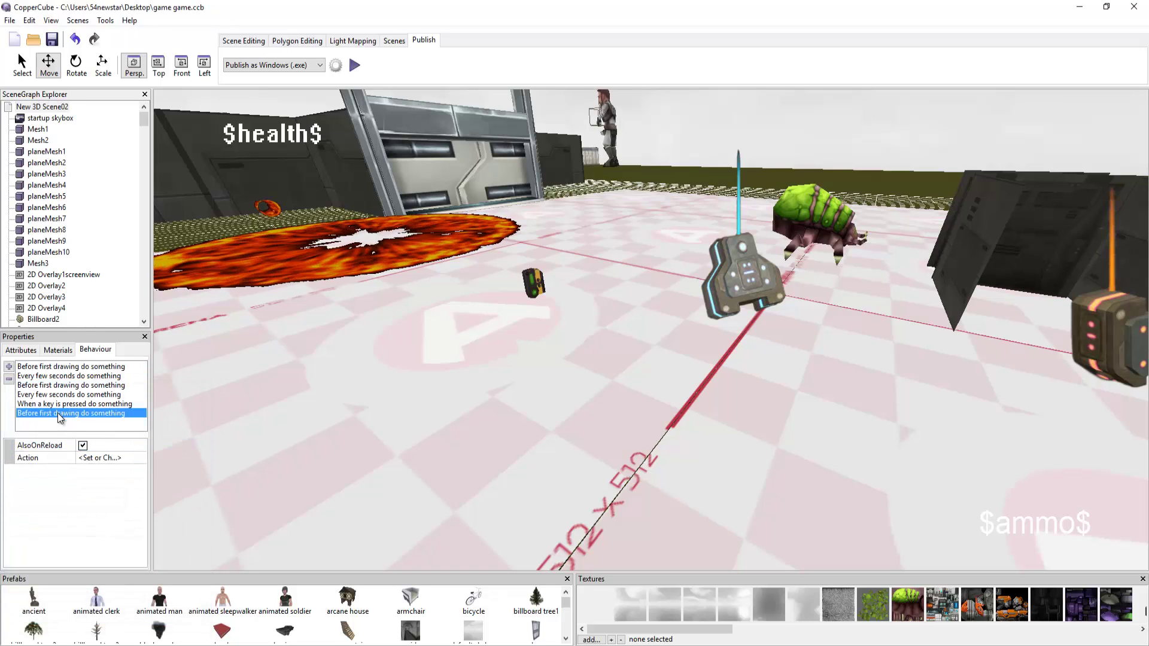
- Set the key variable's starting value to 0 in the scene's last Before first drawing behaviour
click(58, 413)
click(103, 458)
click(140, 458)
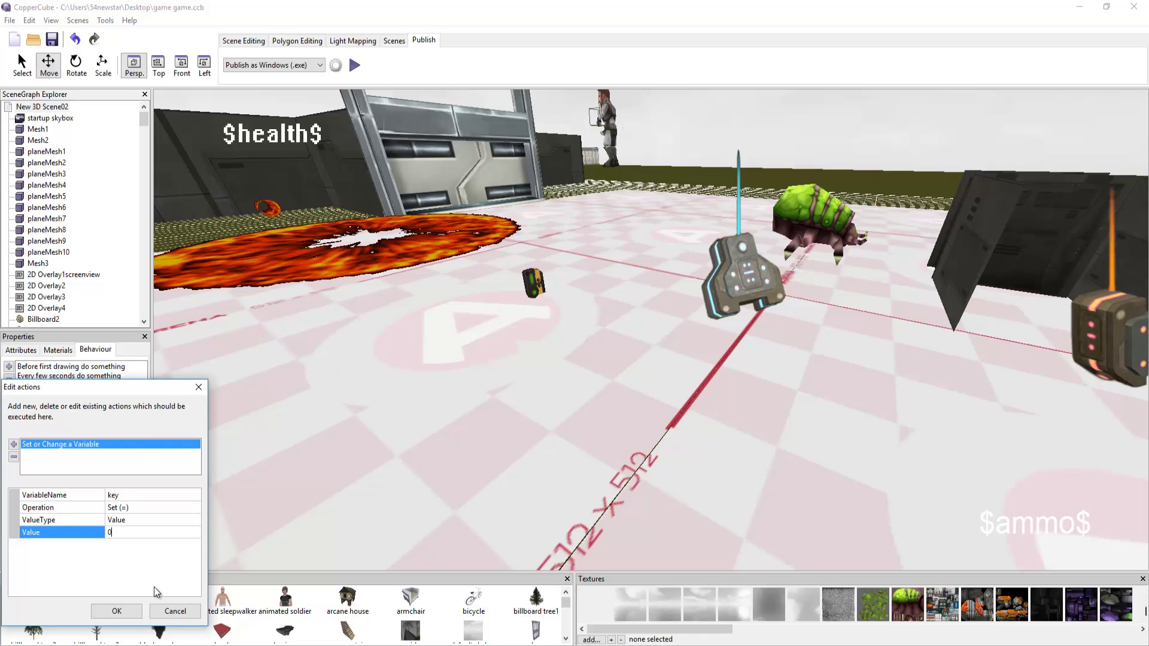
click(117, 611)
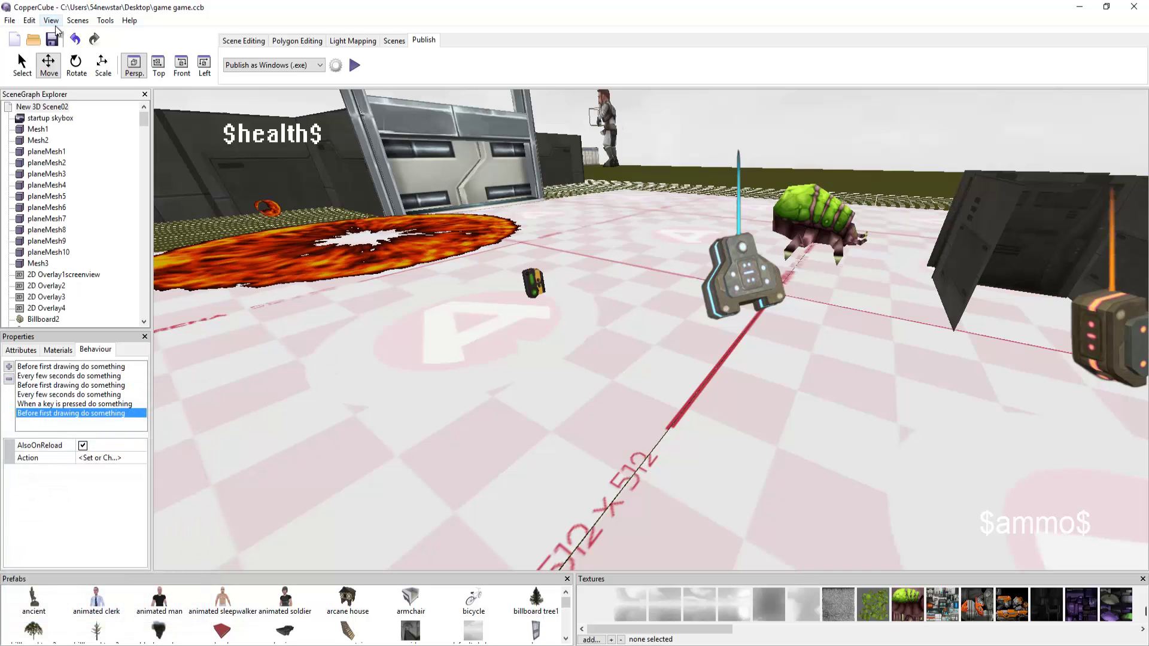
click(39, 116)
click(48, 108)
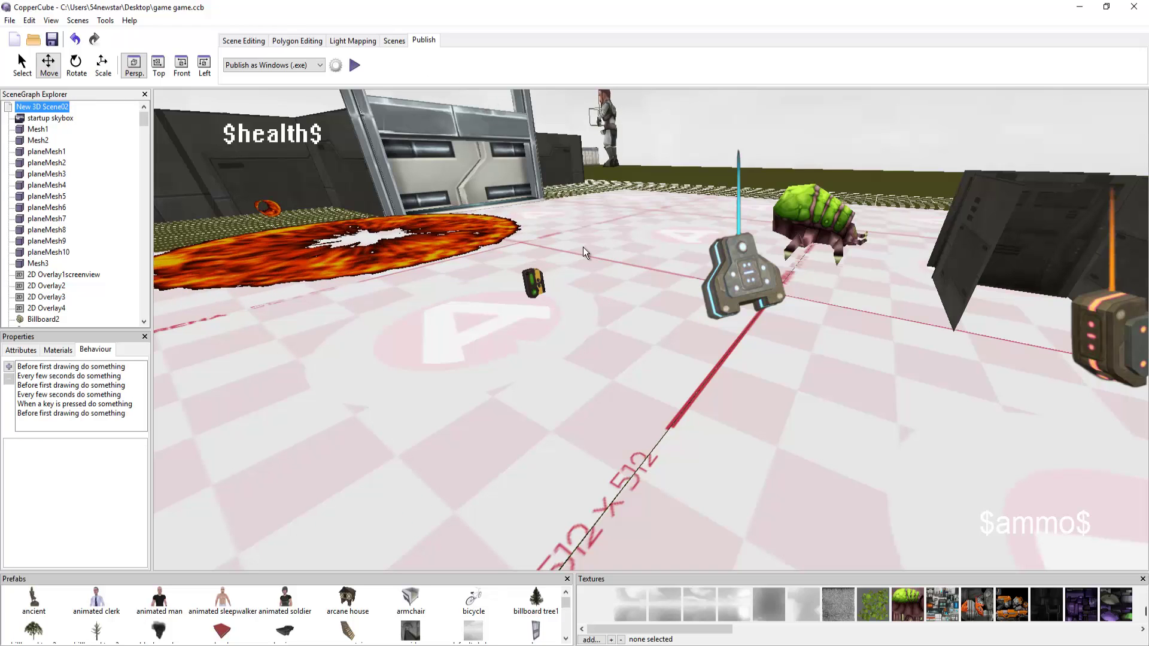
- Examine the small green pickup up close and its On proximity do something settings
click(535, 290)
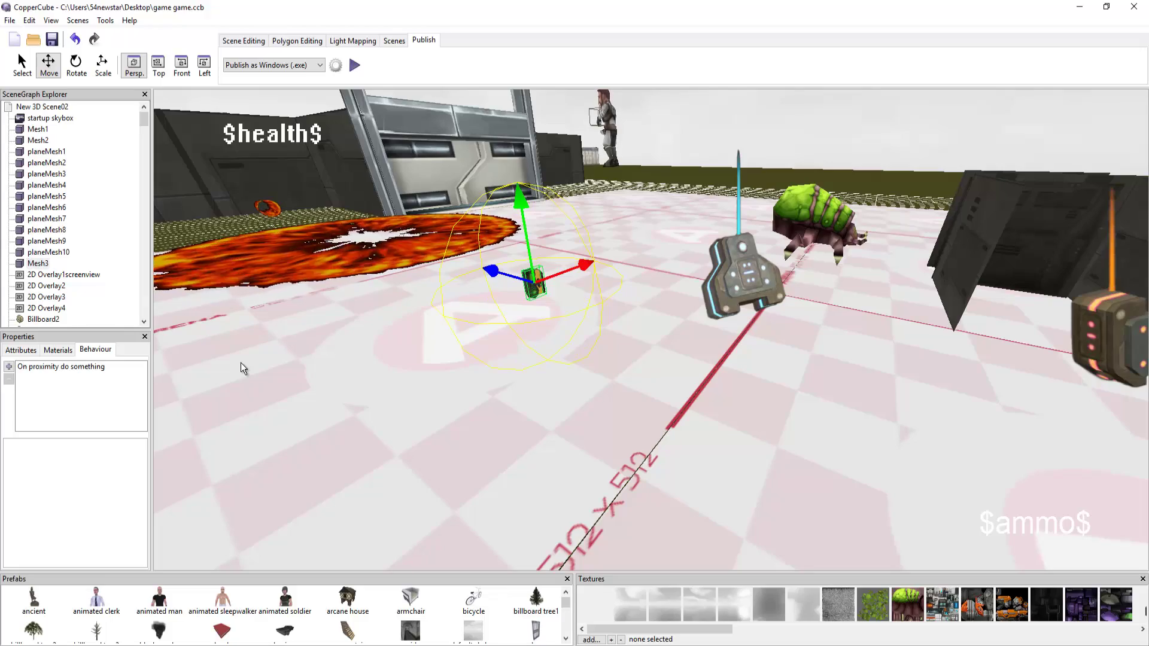
middle_drag(287, 279, 479, 280)
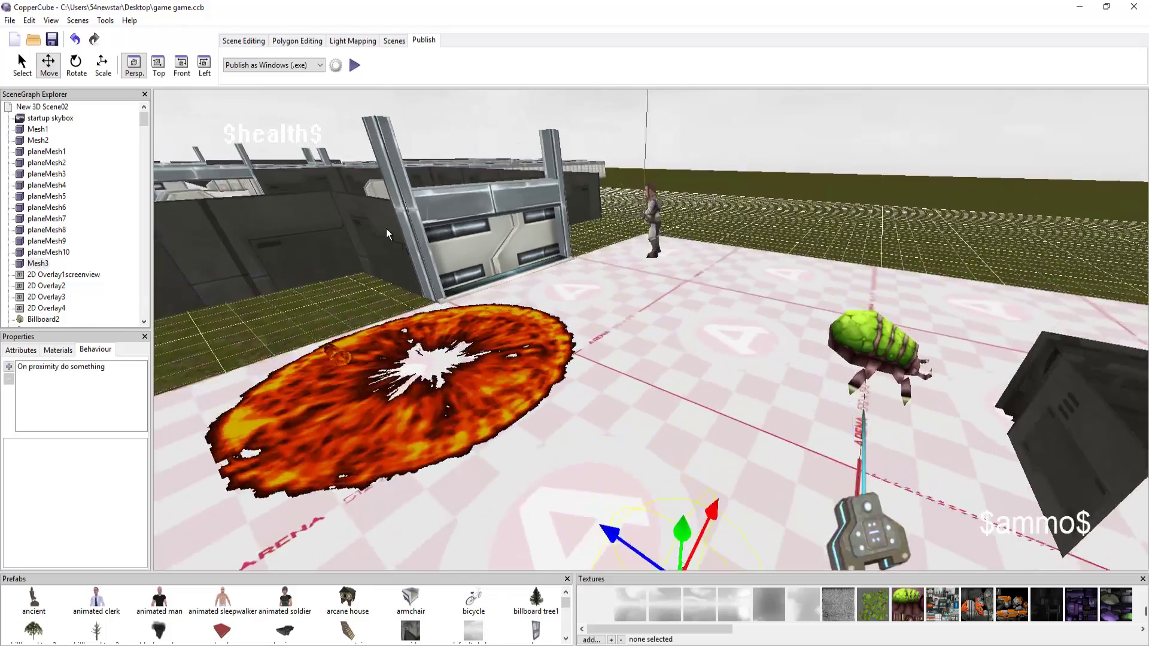
scroll(796, 367, down, 3)
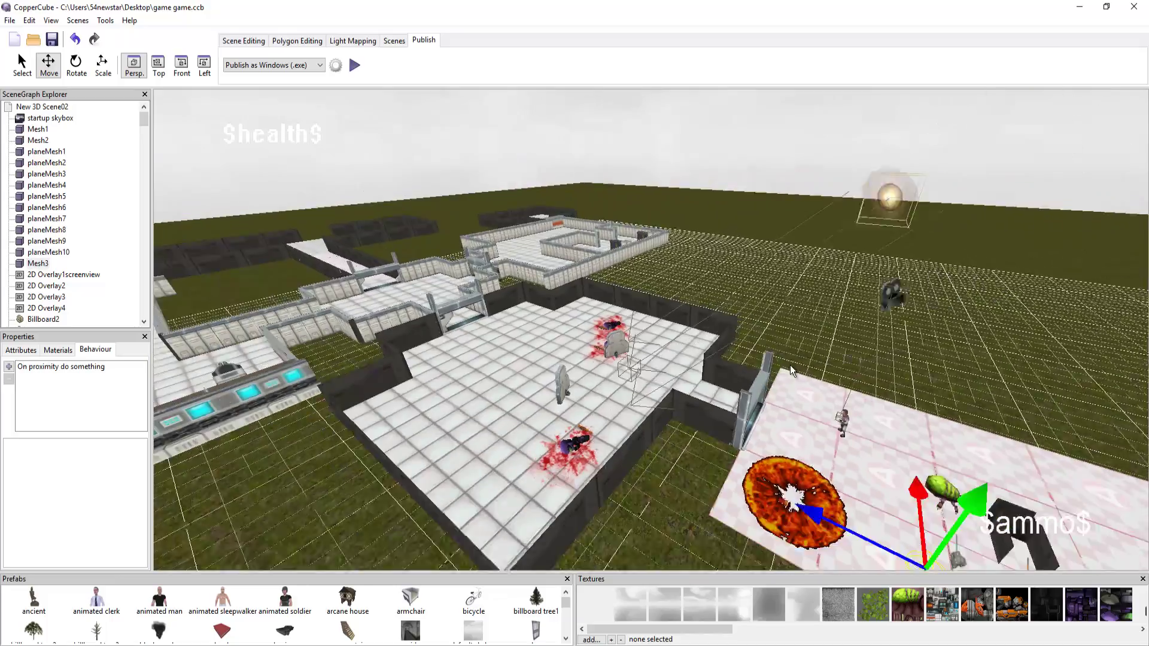
drag(790, 365, 617, 321)
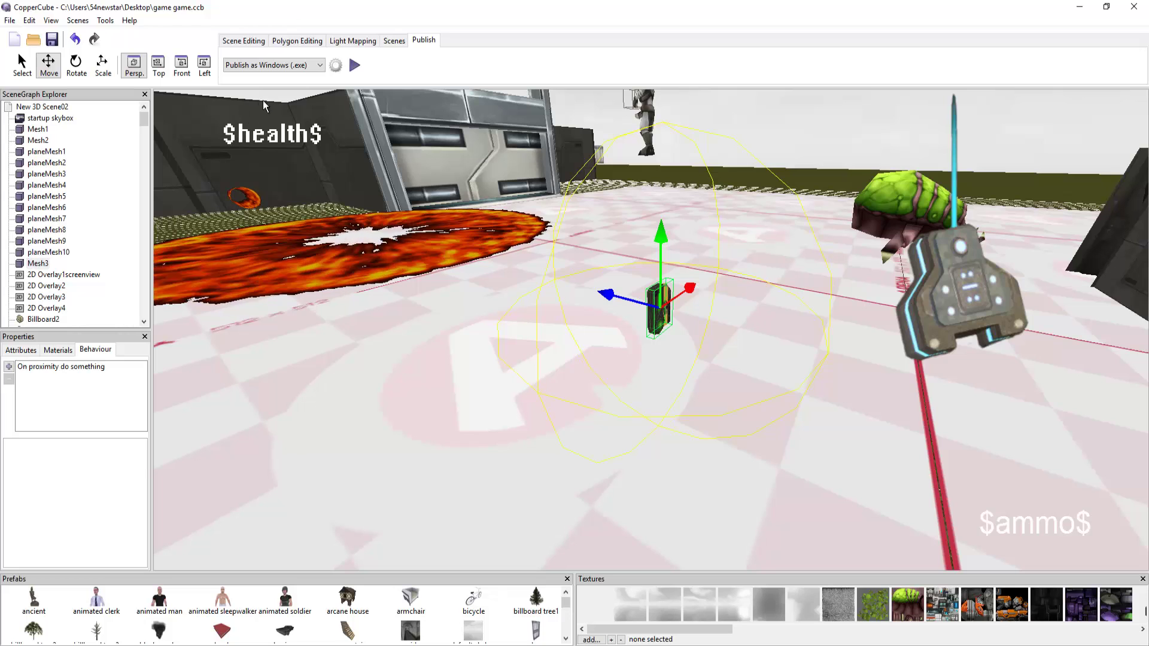
click(67, 365)
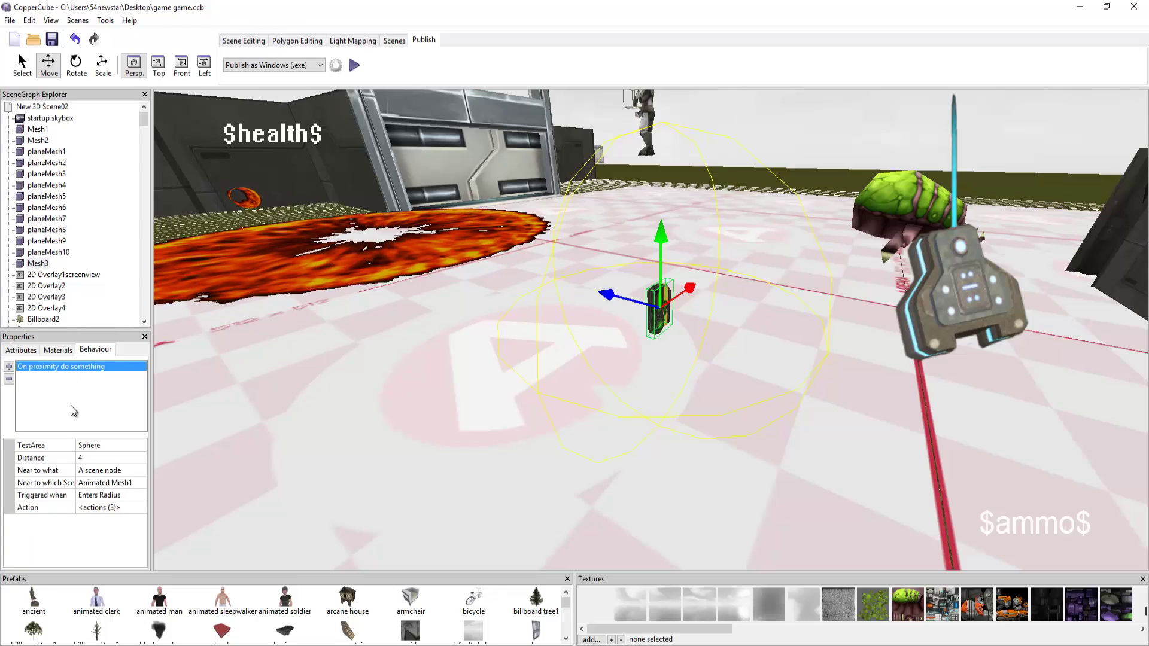
- Check the key variable action in the scene root's last Before first drawing behaviour
click(45, 108)
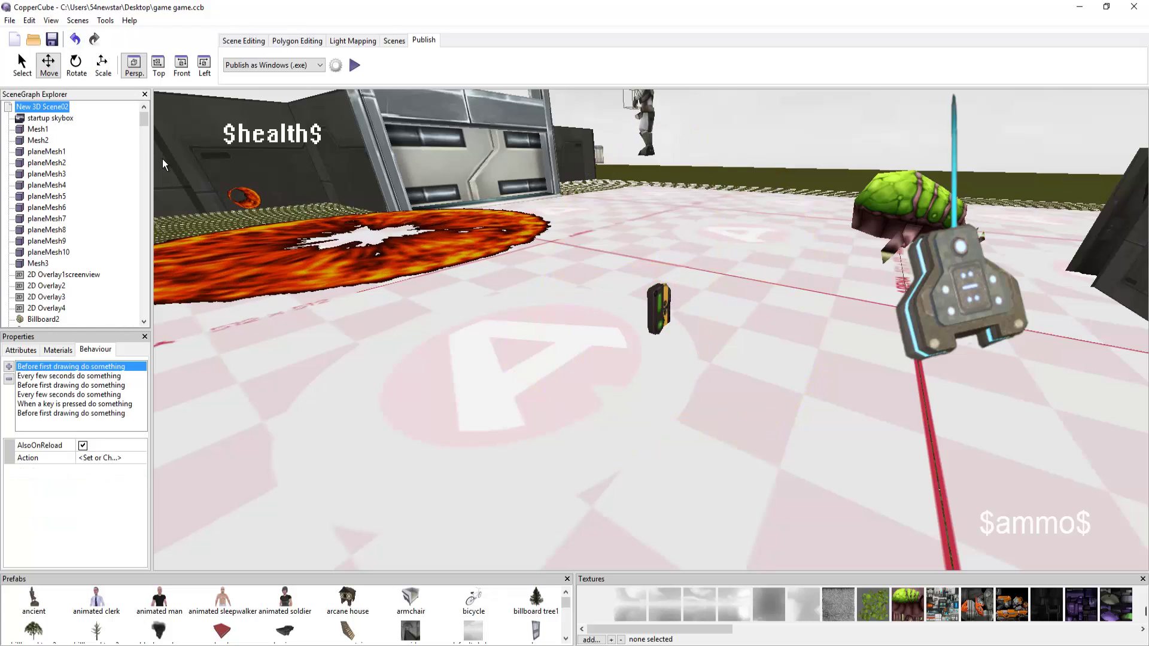
click(114, 413)
click(135, 459)
click(138, 459)
drag(128, 382, 296, 204)
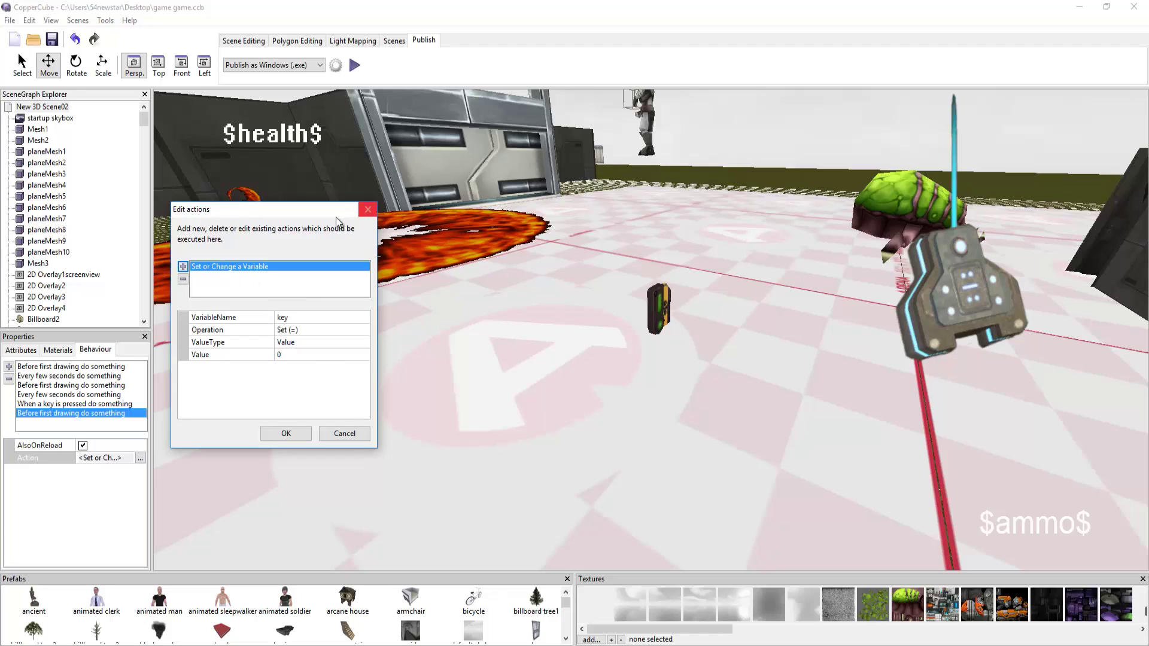
click(368, 209)
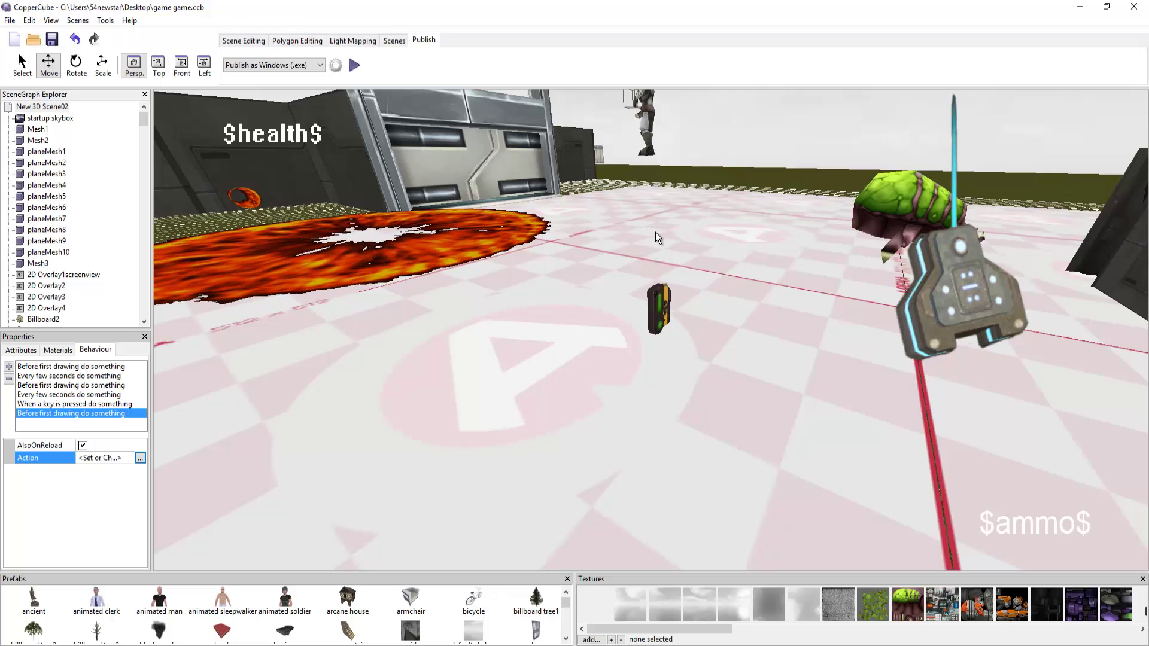
- Inspect the behaviours on both sliding panels of the door beside the lava pool and the event-triggered types available
click(509, 167)
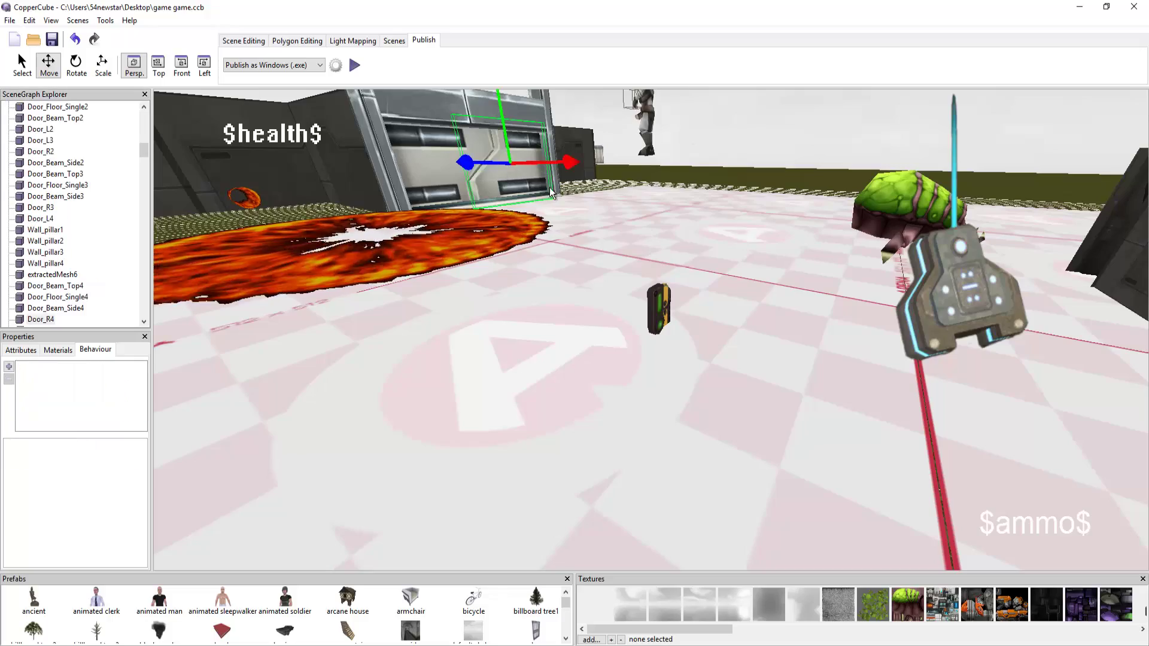
scroll(720, 264, up, 2)
scroll(688, 259, up, 5)
scroll(702, 278, down, 4)
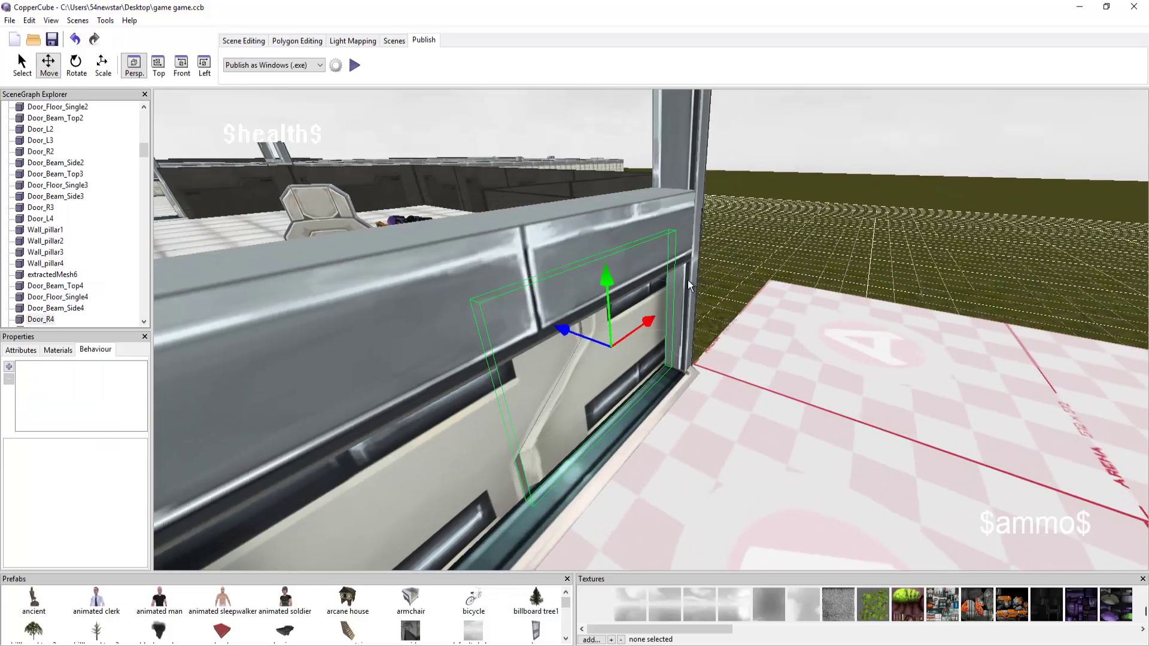
drag(688, 280, 642, 256)
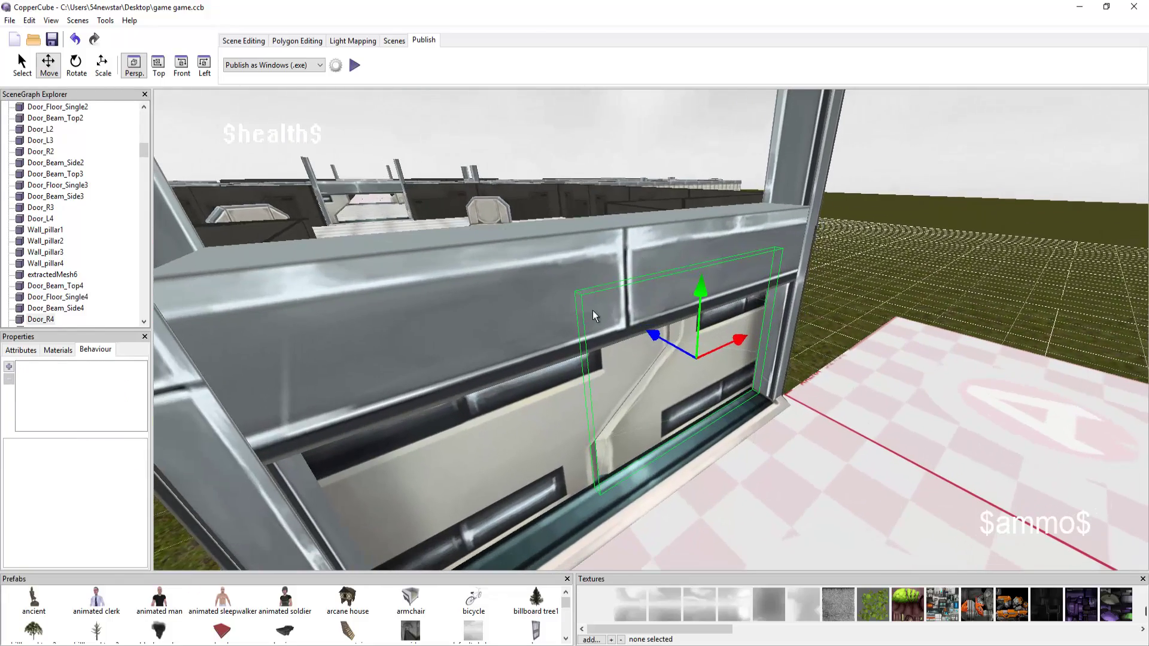
click(9, 368)
mouse_move(116, 443)
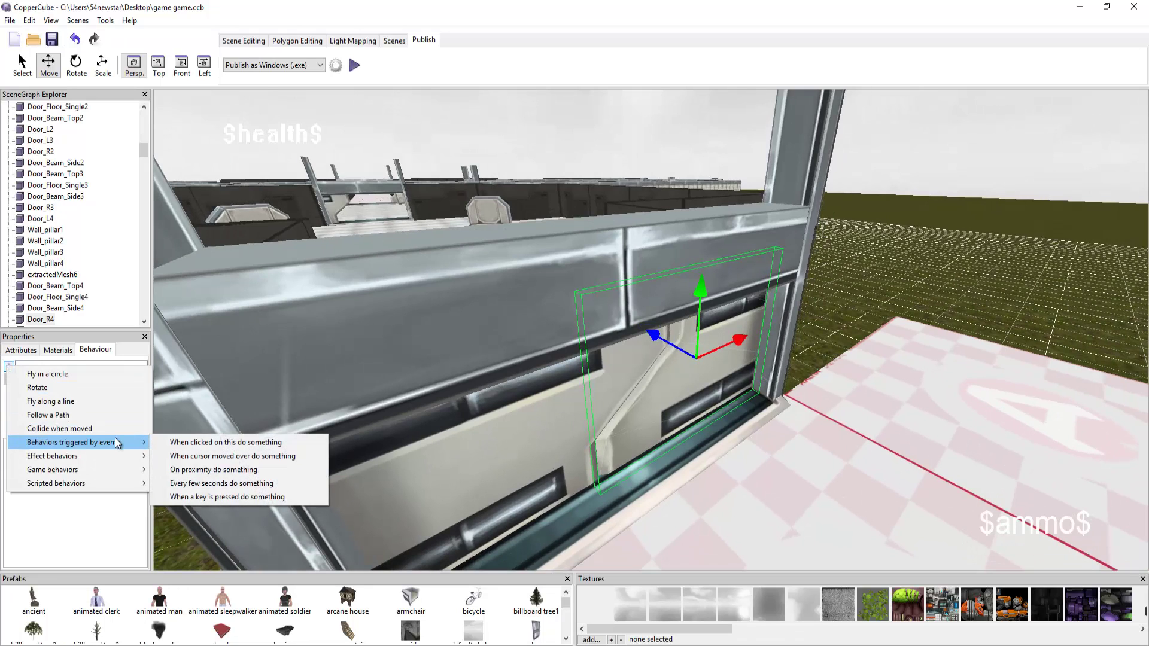
click(550, 442)
click(685, 386)
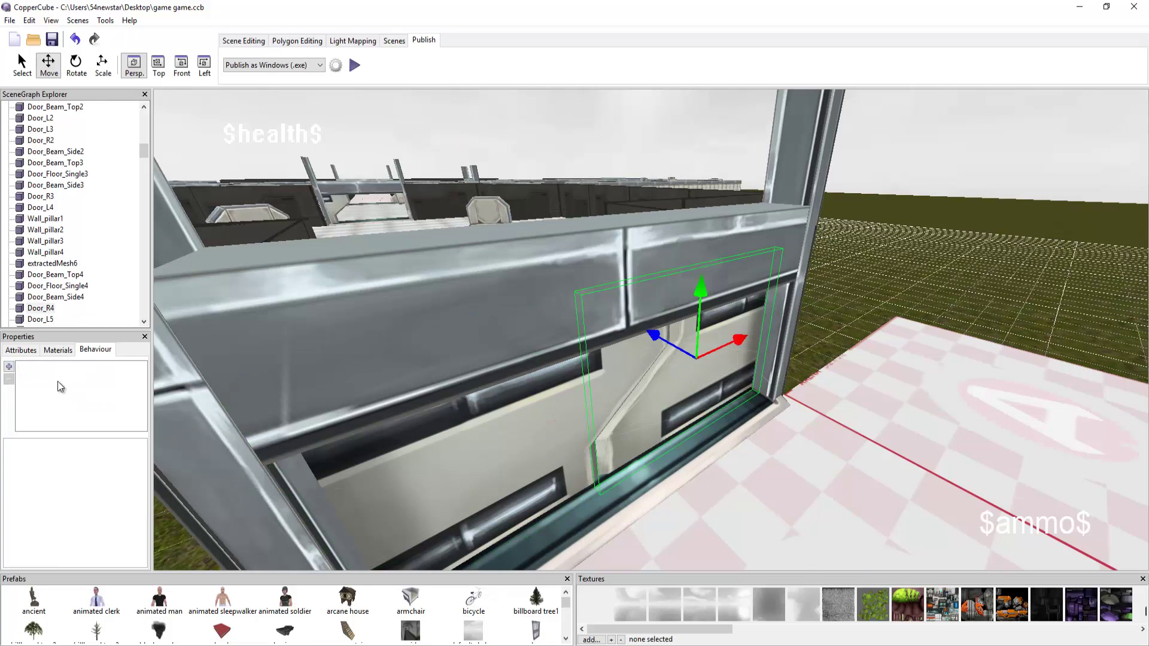
click(496, 493)
scroll(497, 485, down, 5)
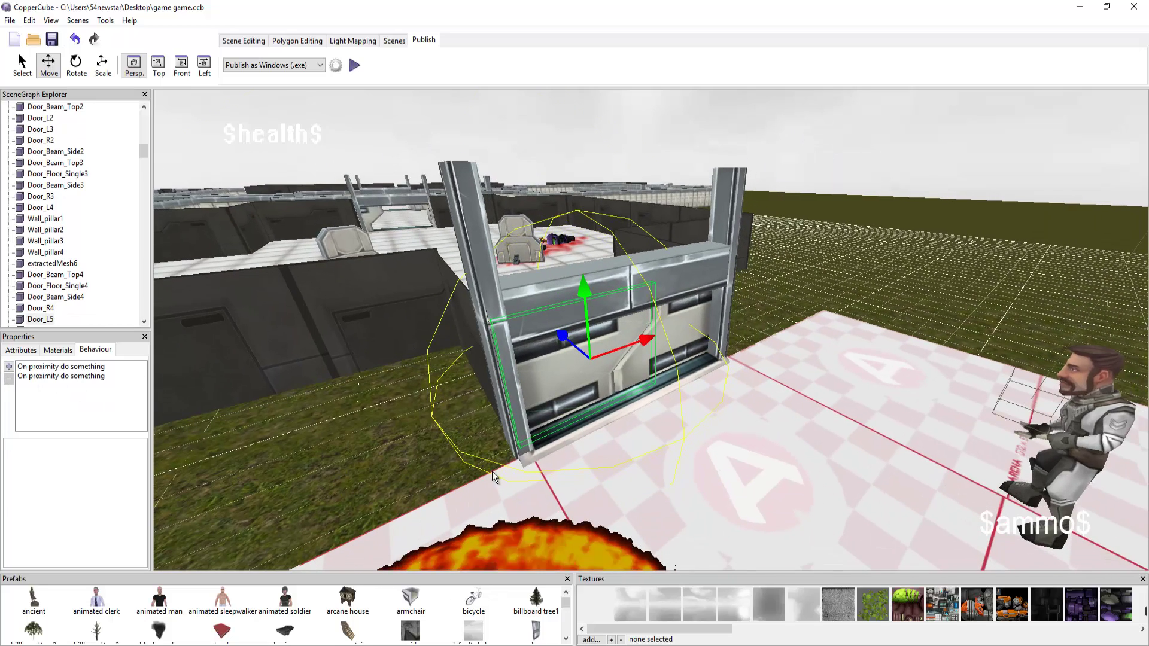
- Add an On proximity do something behaviour to the lava-side door's sliding panel that has no behaviours
click(680, 320)
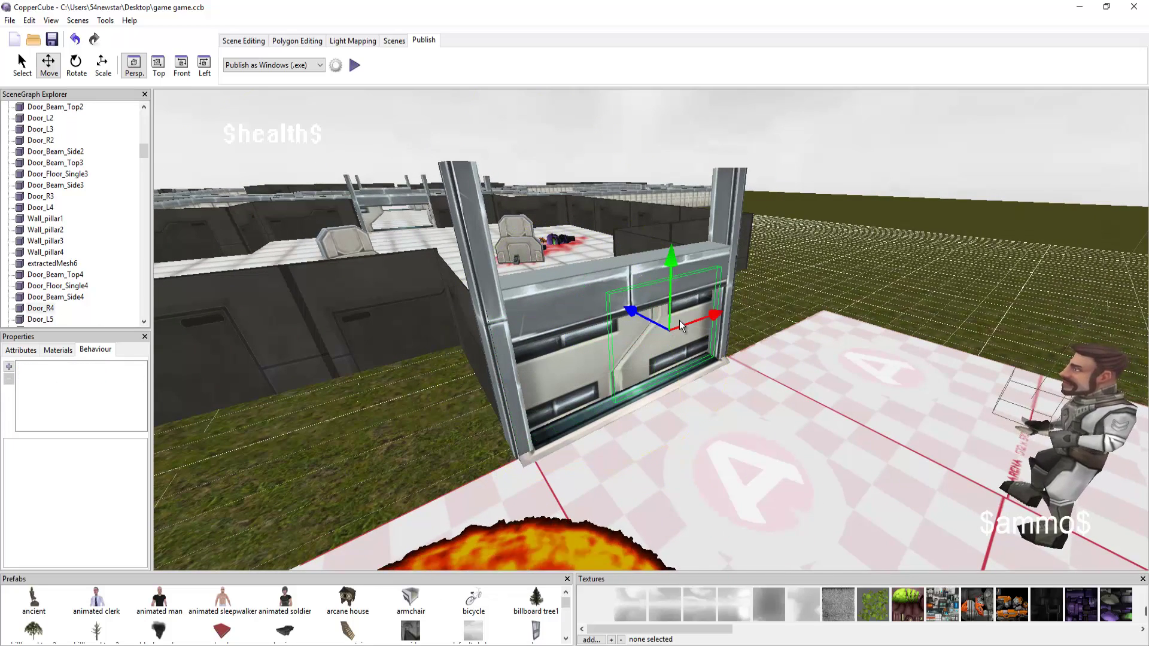
scroll(673, 328, up, 3)
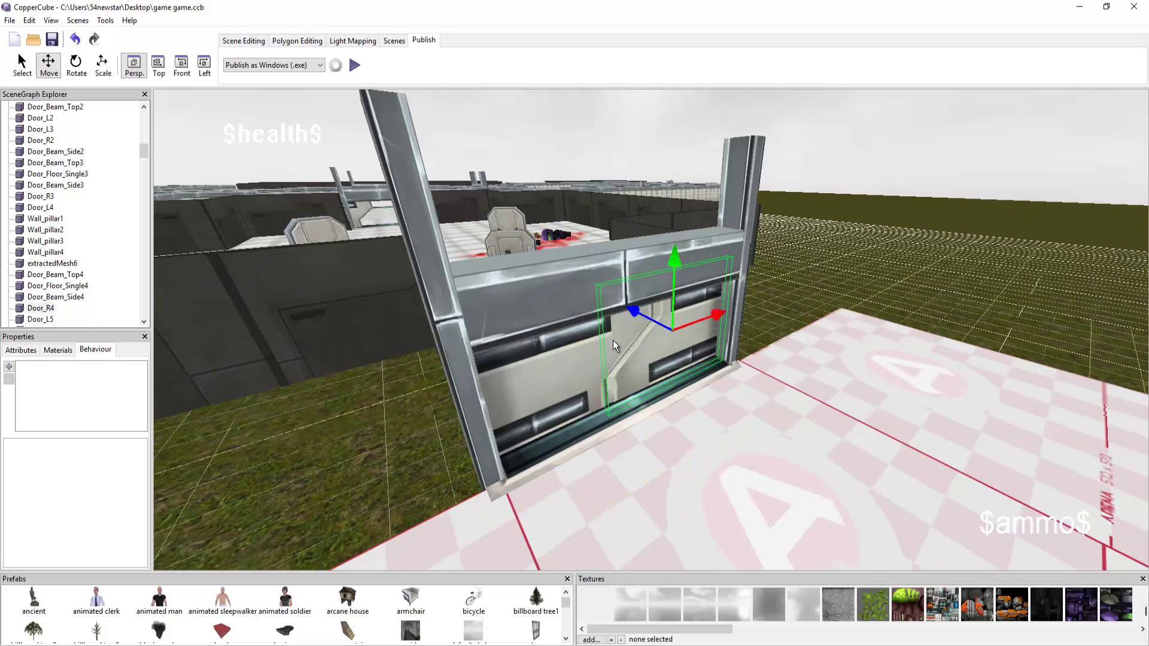
click(9, 368)
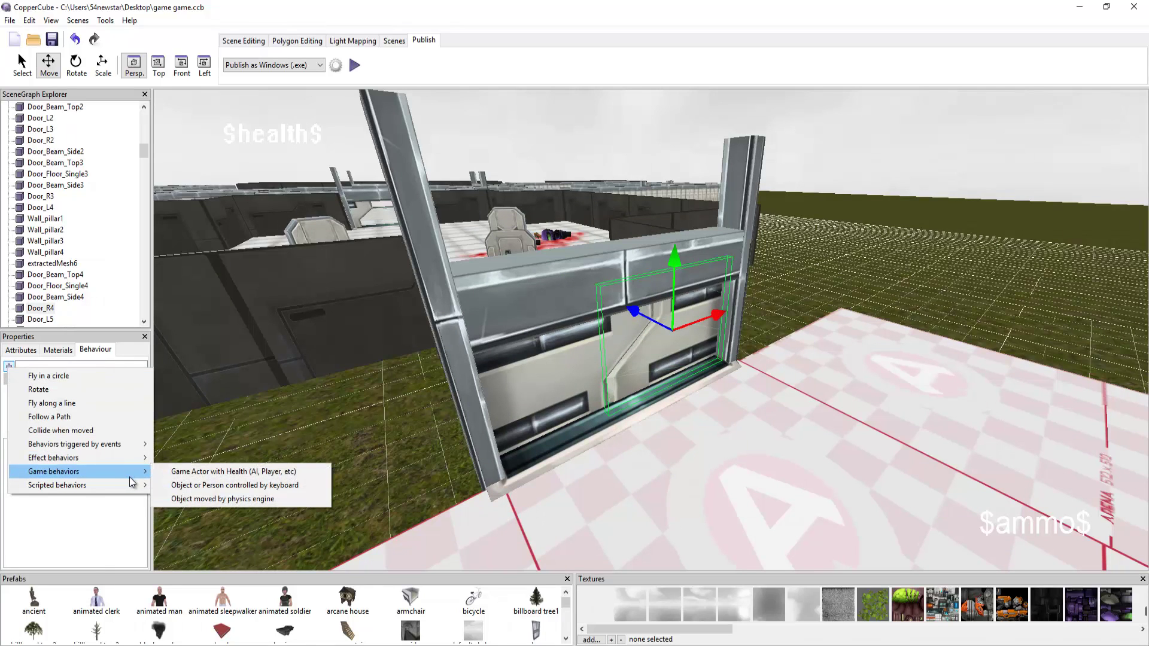
mouse_move(126, 459)
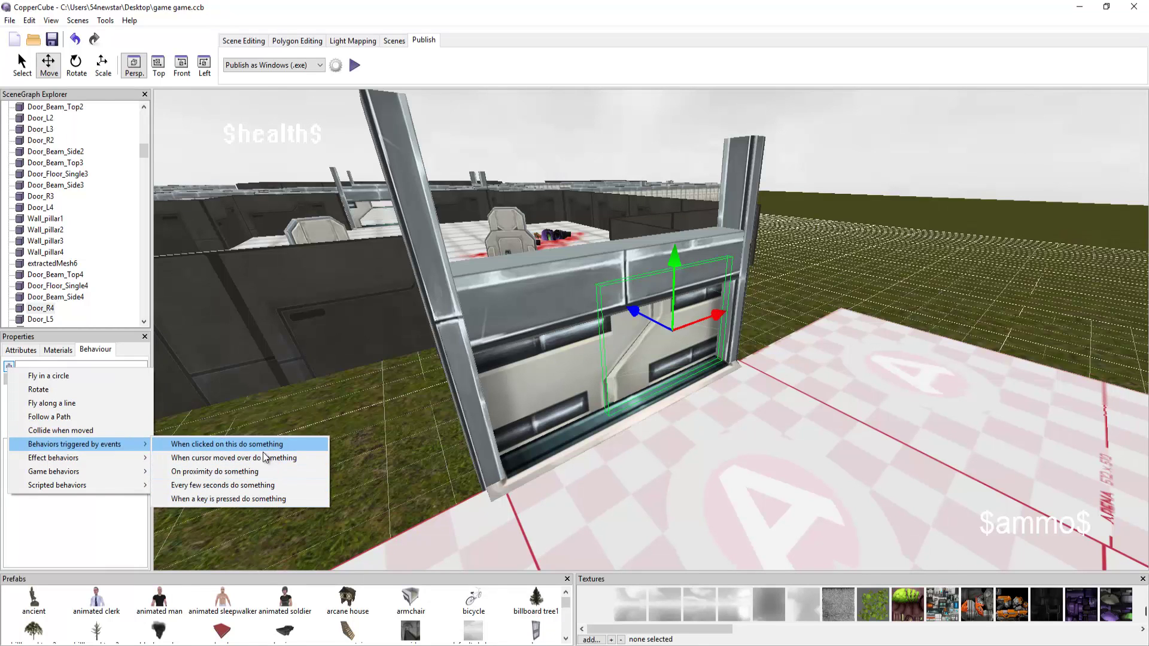
mouse_move(80, 476)
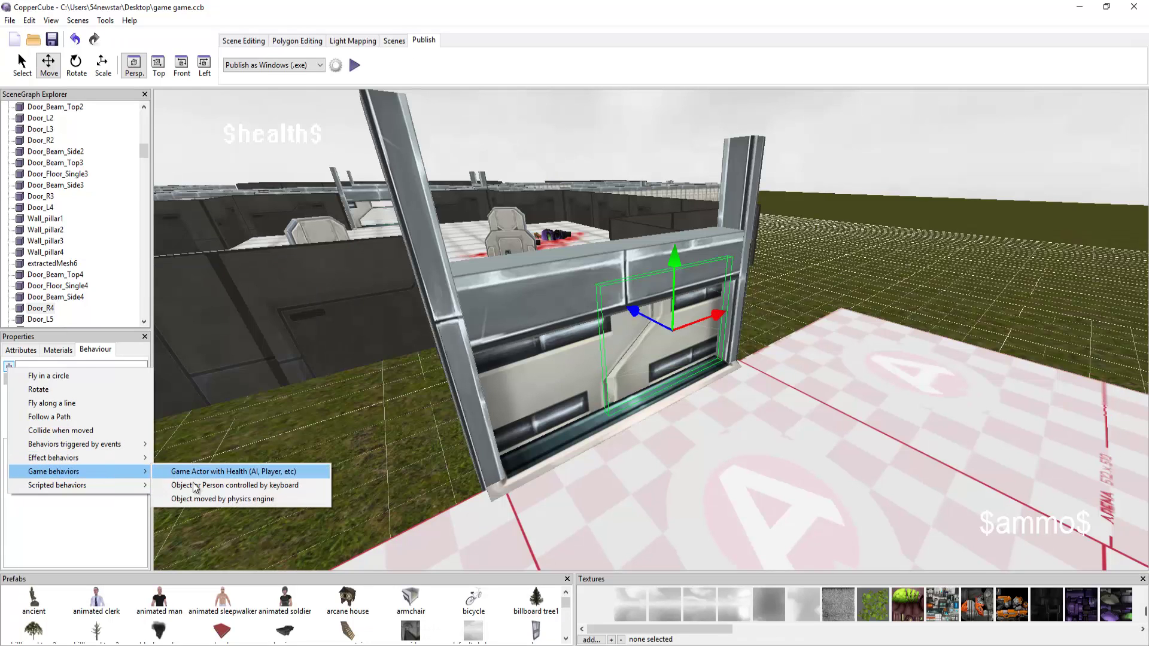
mouse_move(78, 454)
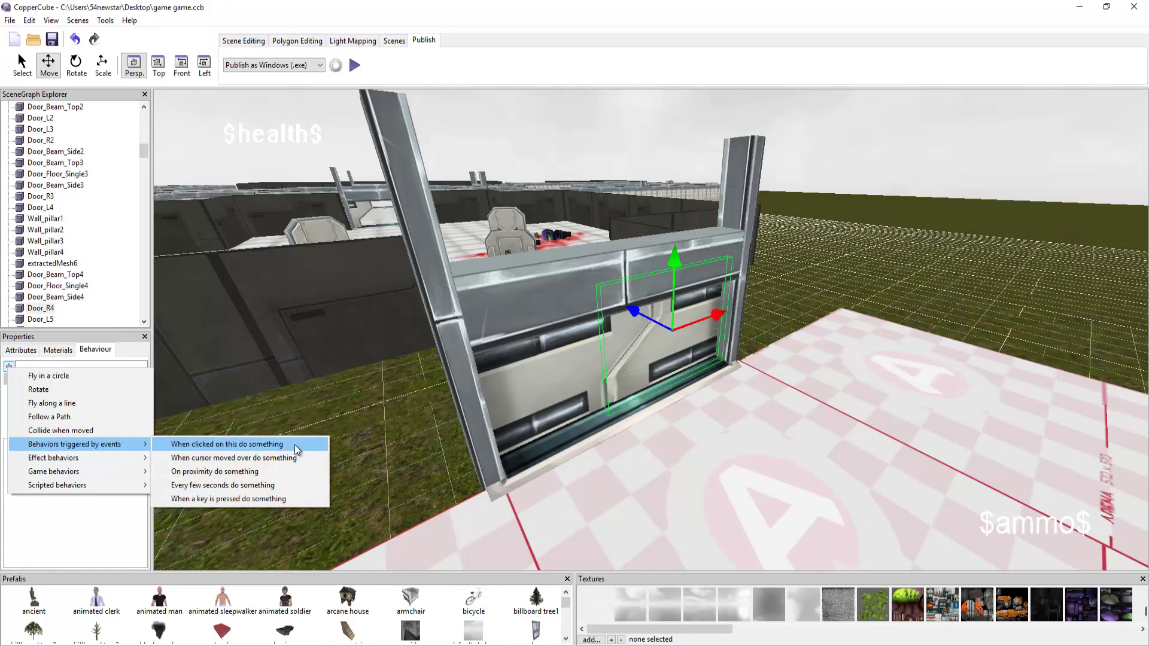
click(278, 473)
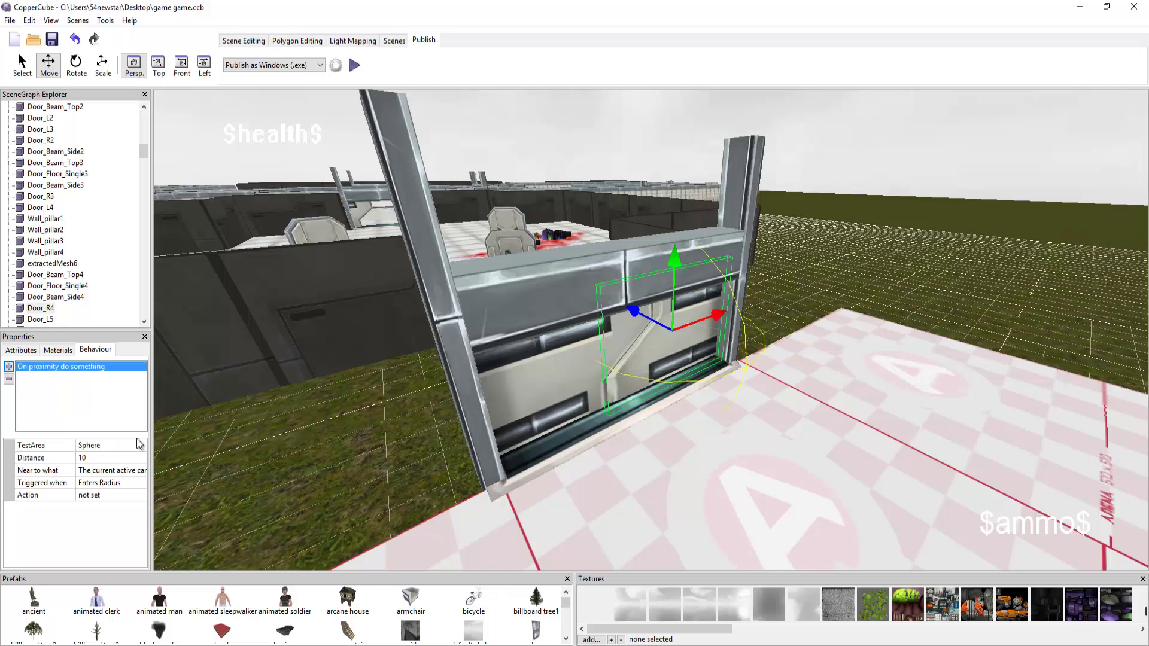
- Set the proximity behaviour to react near a scene node, choosing Animated Mesh1 as that node
click(119, 471)
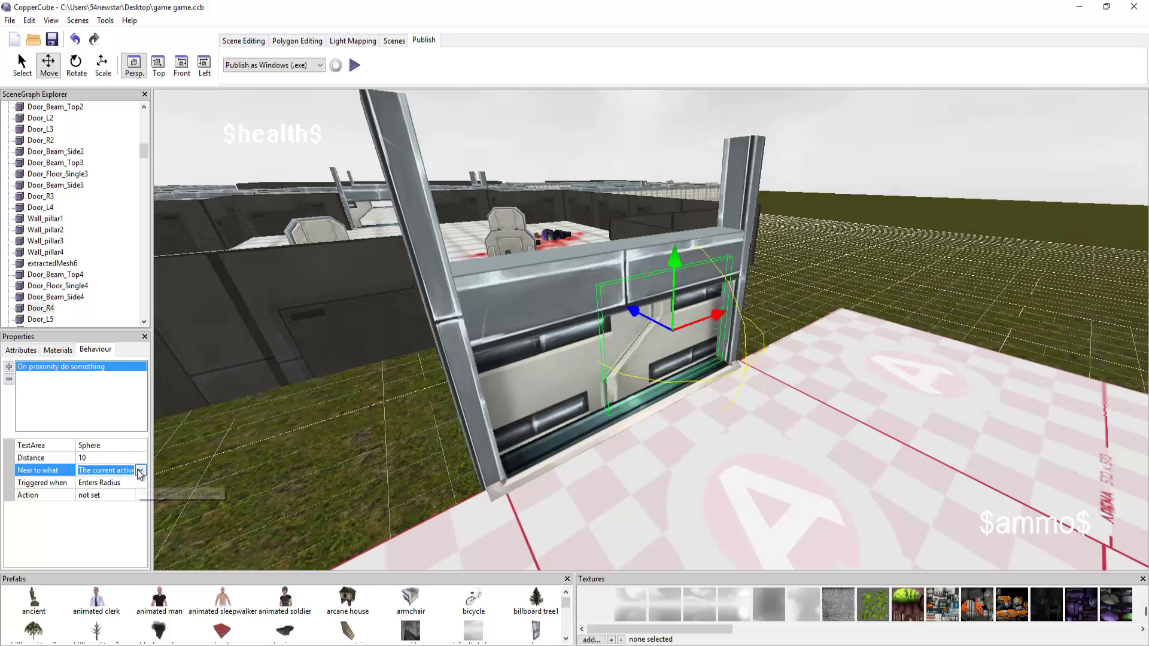
click(141, 470)
click(139, 496)
click(115, 483)
click(128, 502)
scroll(569, 373, down, 10)
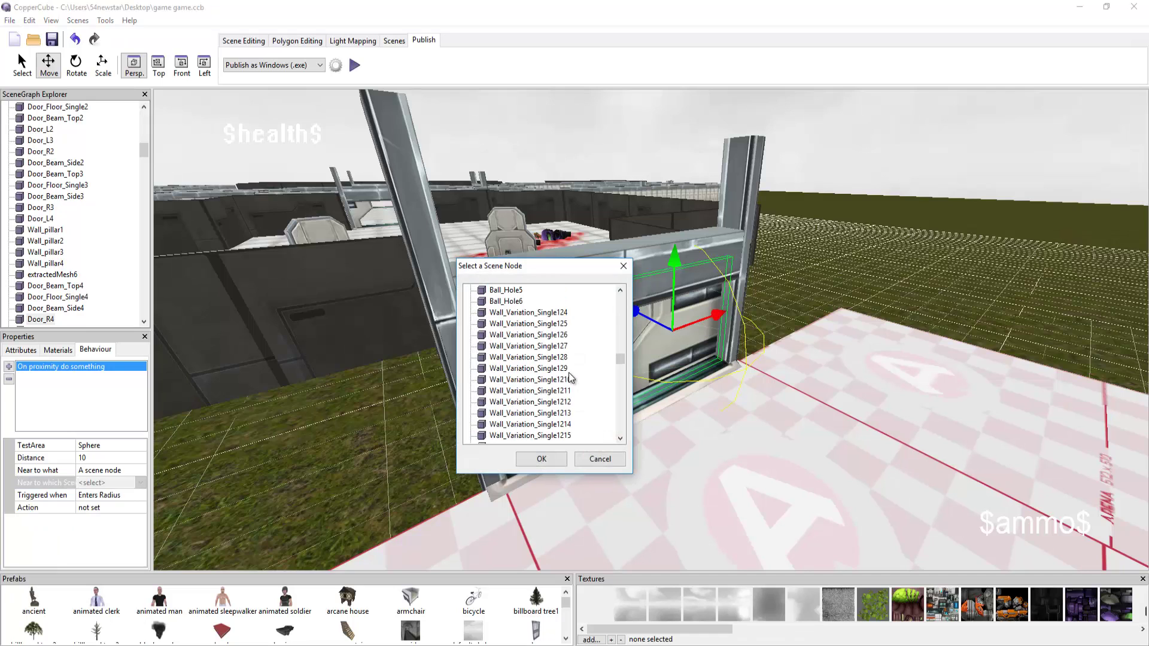
scroll(615, 370, down, 10)
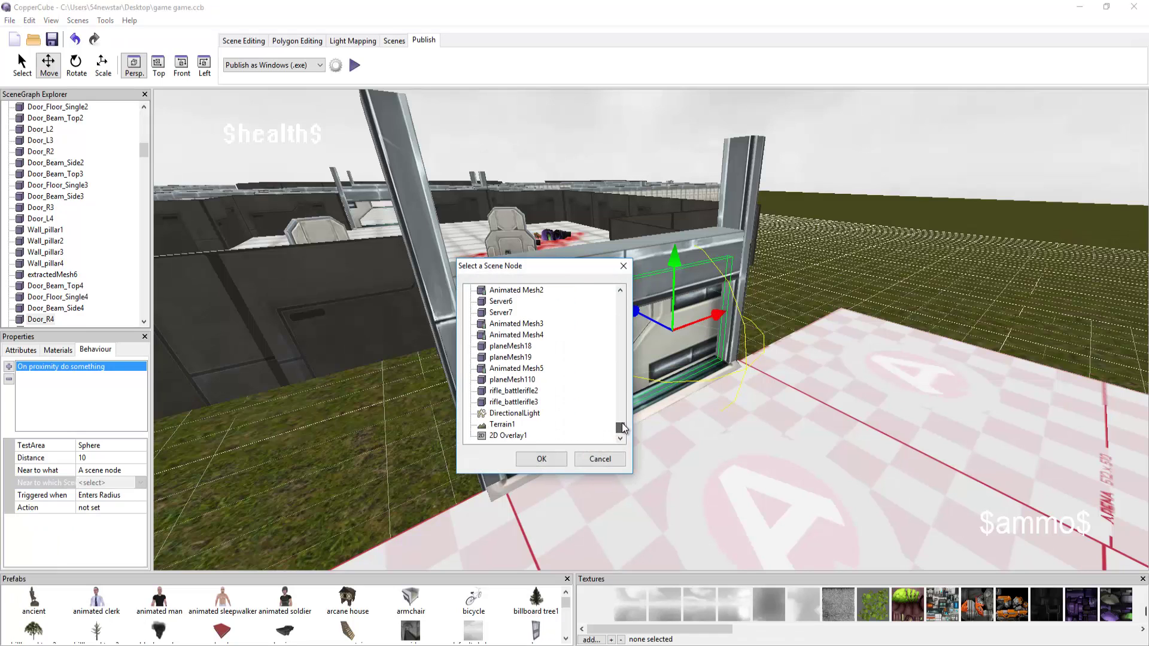
click(510, 368)
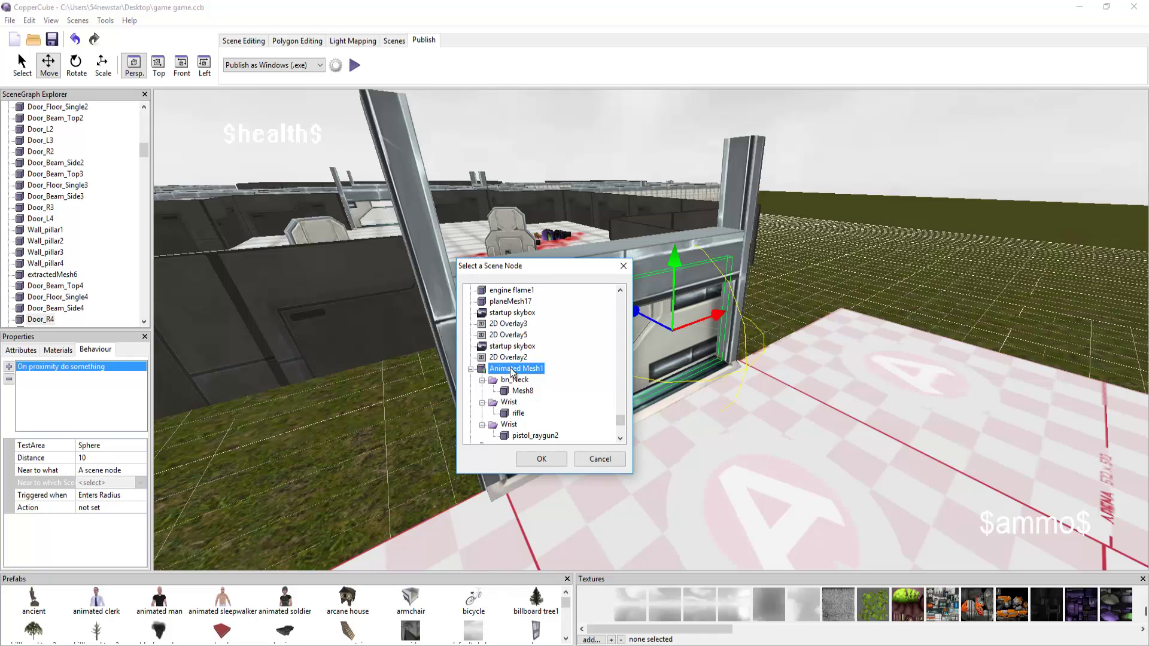
click(542, 459)
- Add an If a Variable has a value do something action to the proximity behaviour, with key as the variable name
click(99, 509)
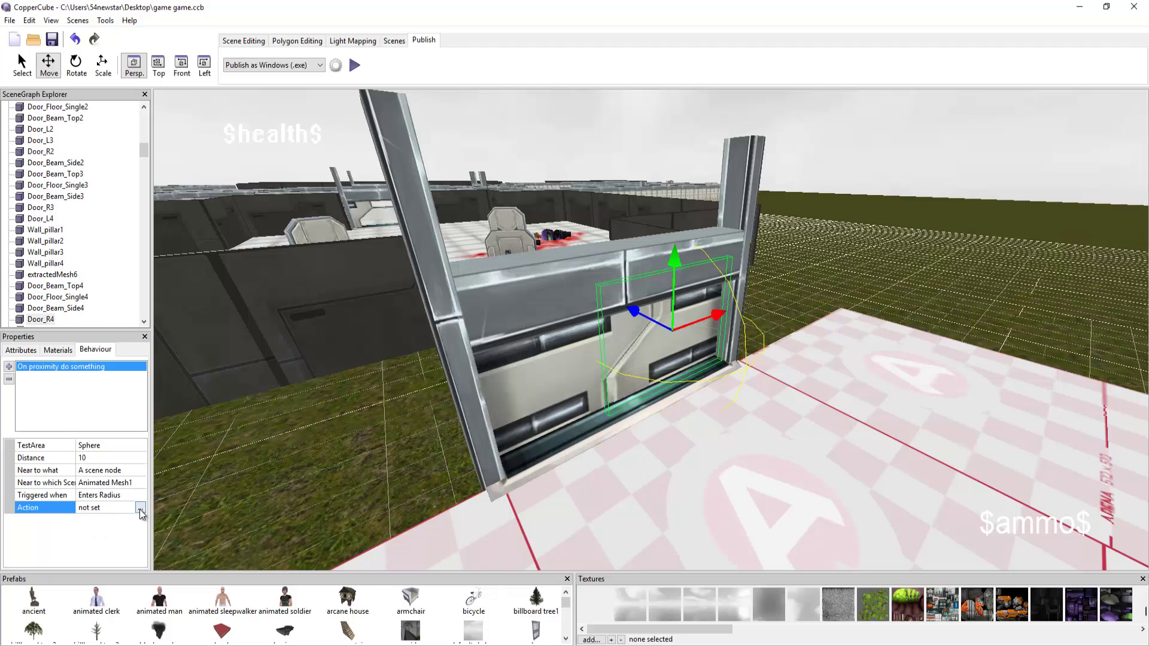
click(138, 508)
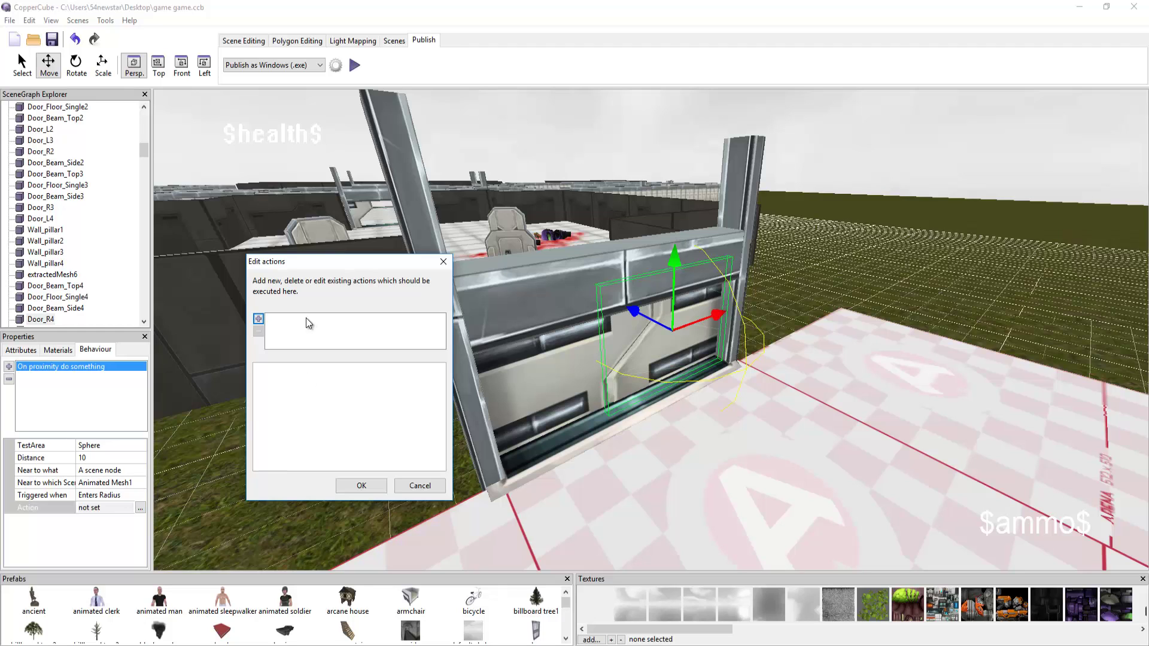
click(259, 319)
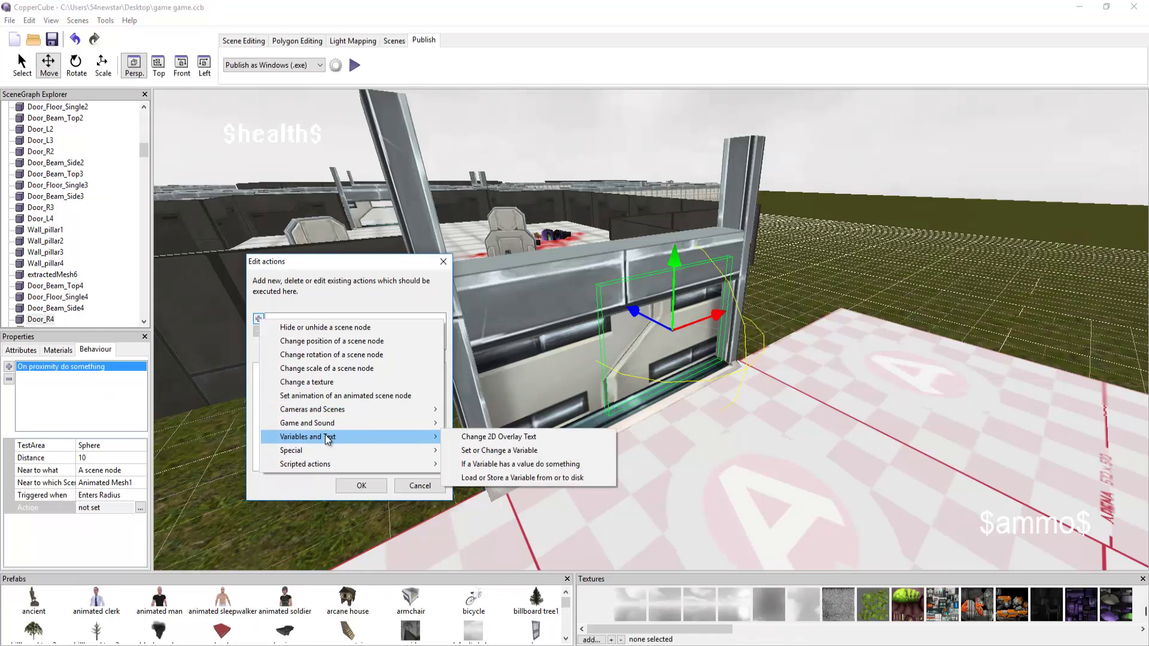
mouse_move(395, 442)
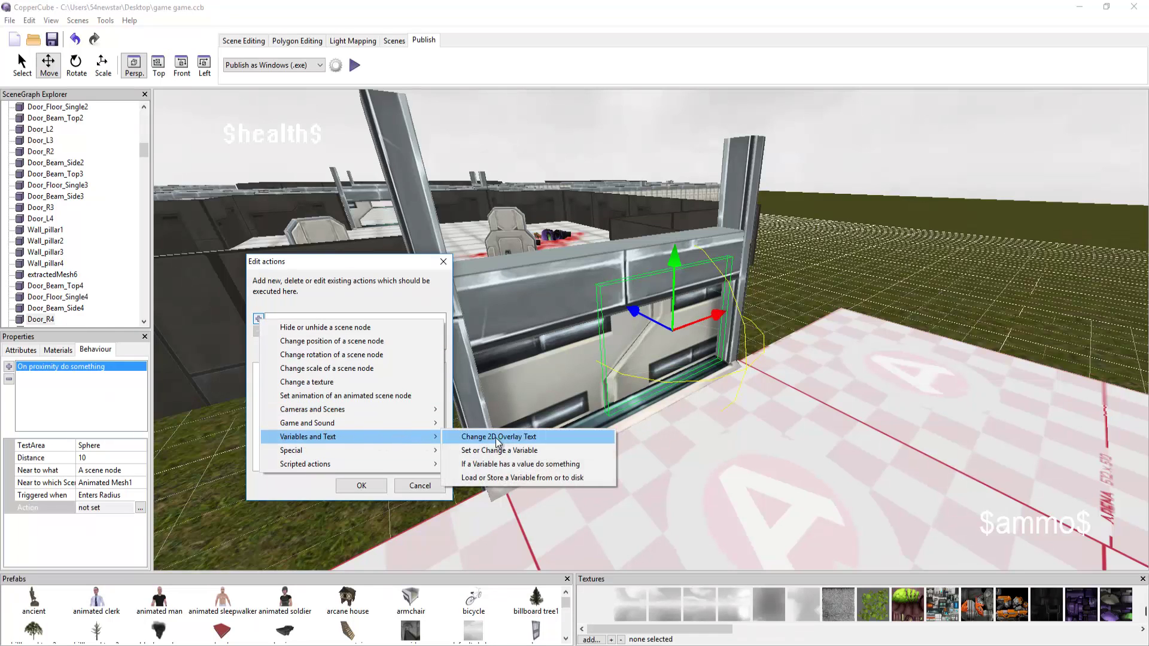
click(536, 467)
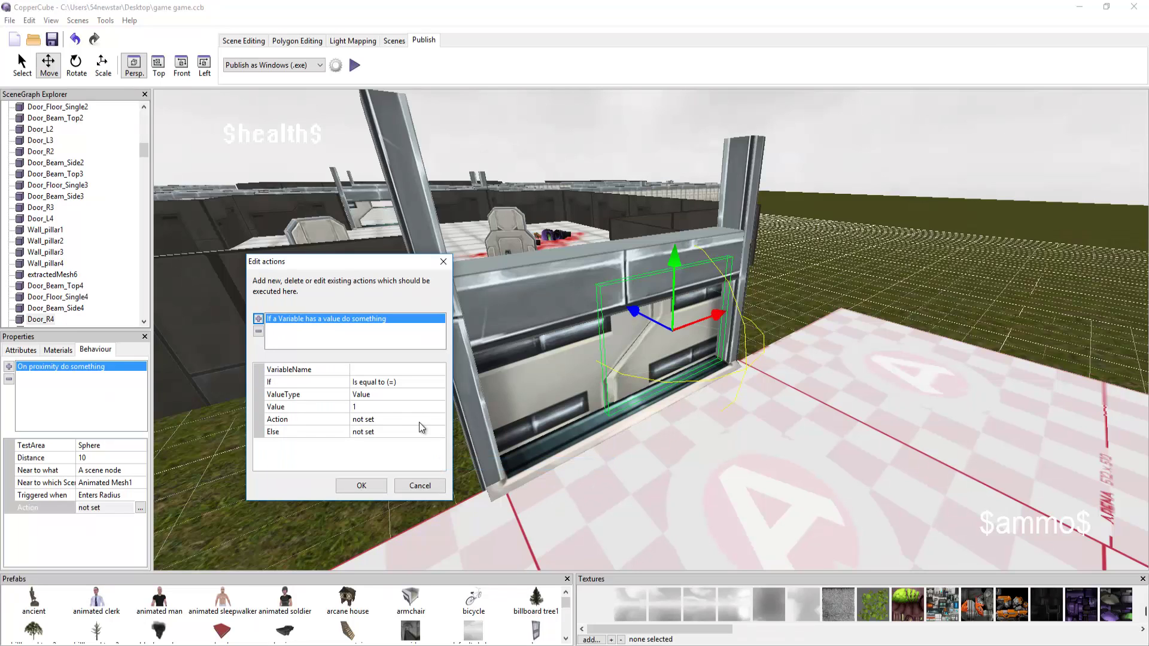
click(399, 369)
text(key)
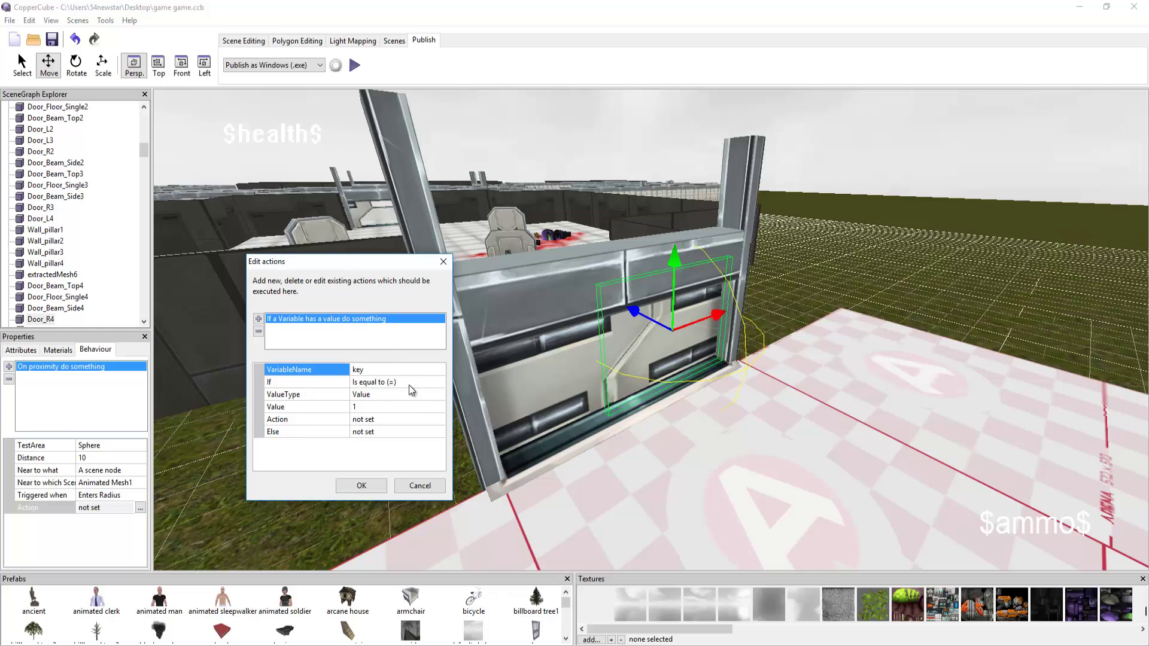
- Set the key variable condition's comparison to Is bigger than (>)
click(409, 383)
click(409, 383)
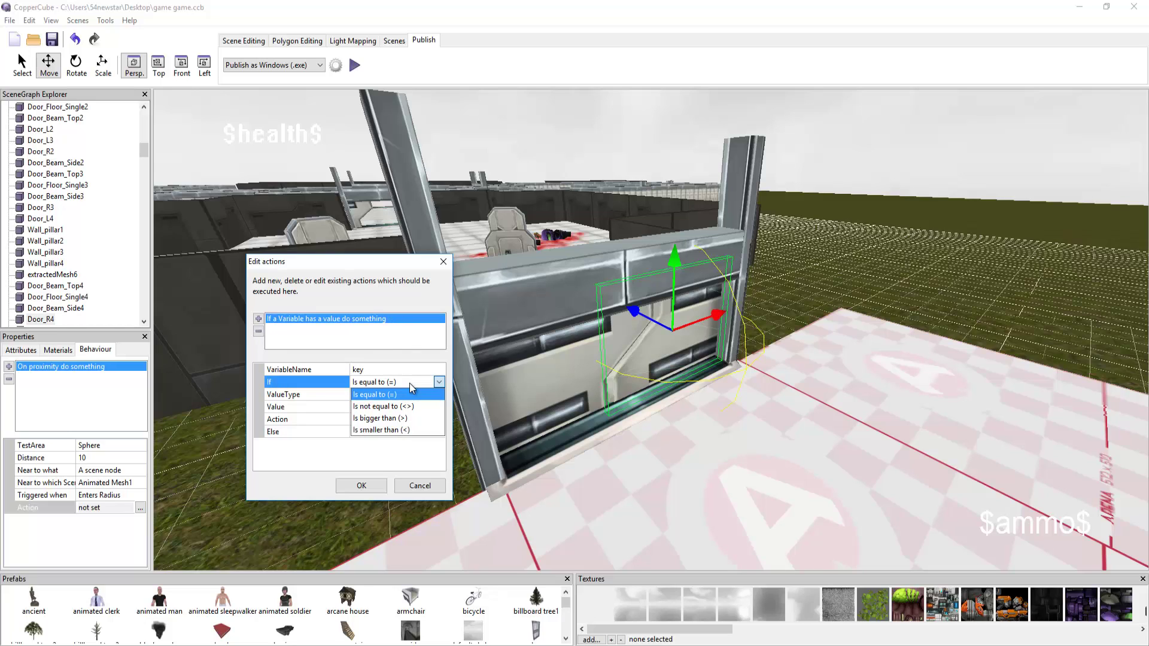
click(410, 383)
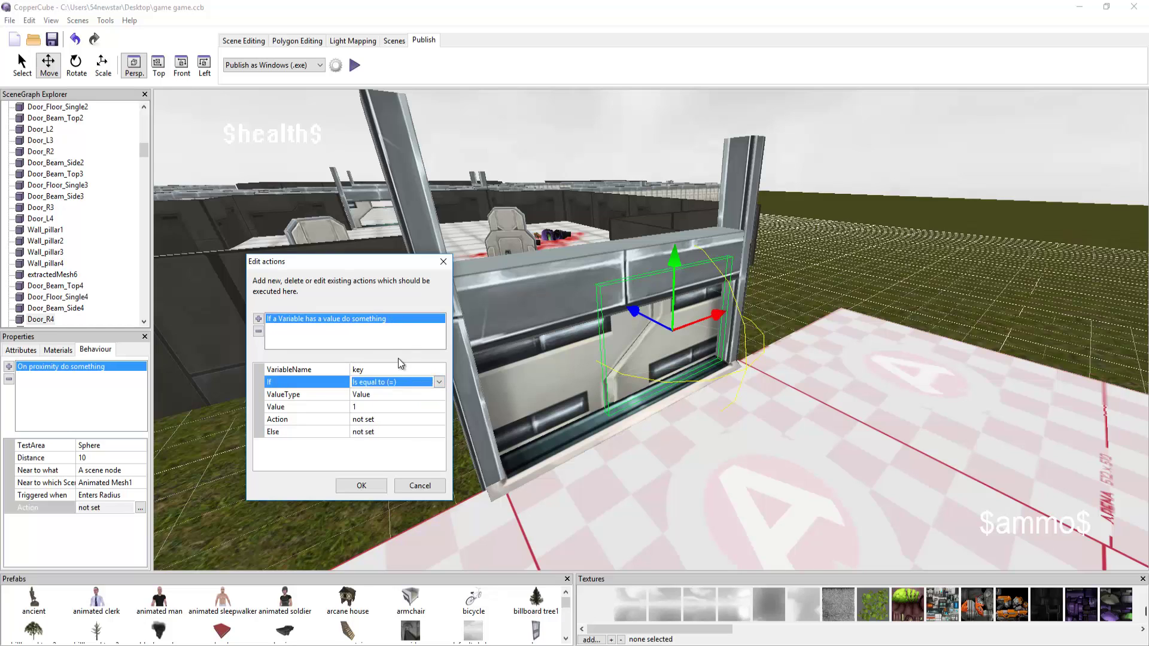
click(390, 381)
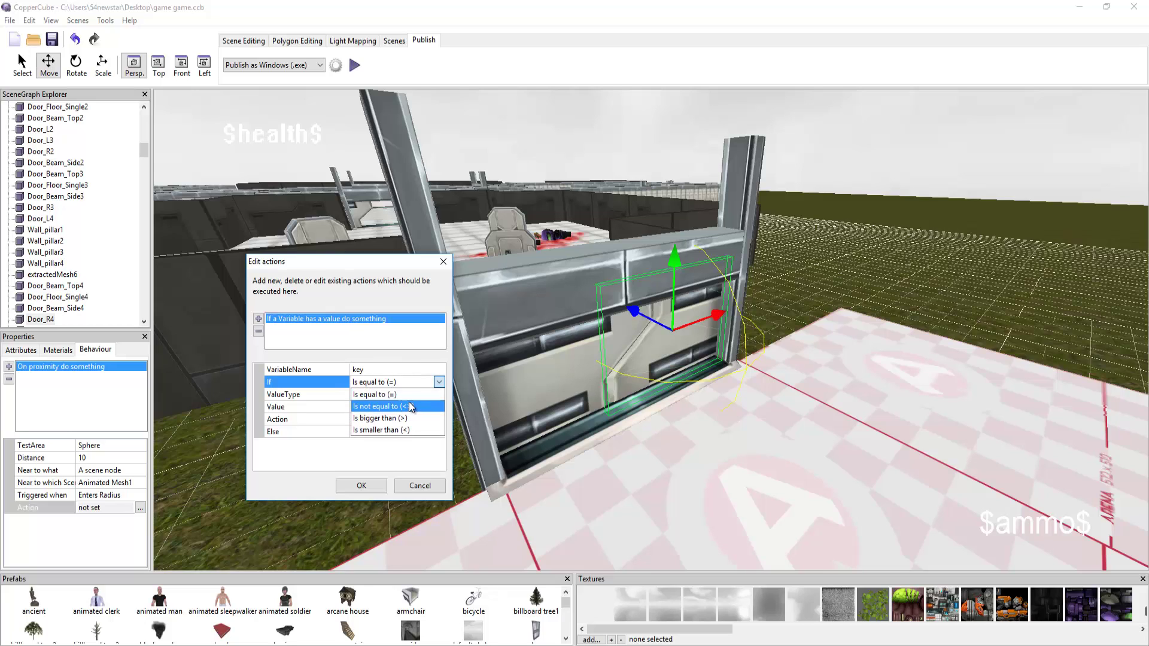
click(411, 418)
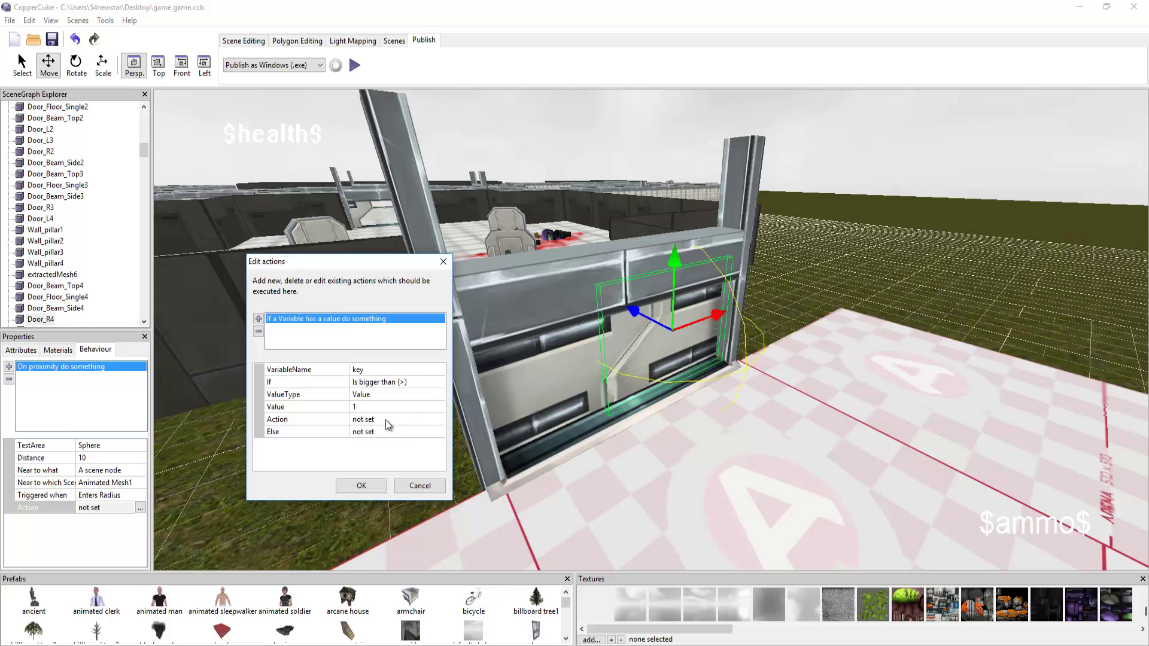
click(374, 410)
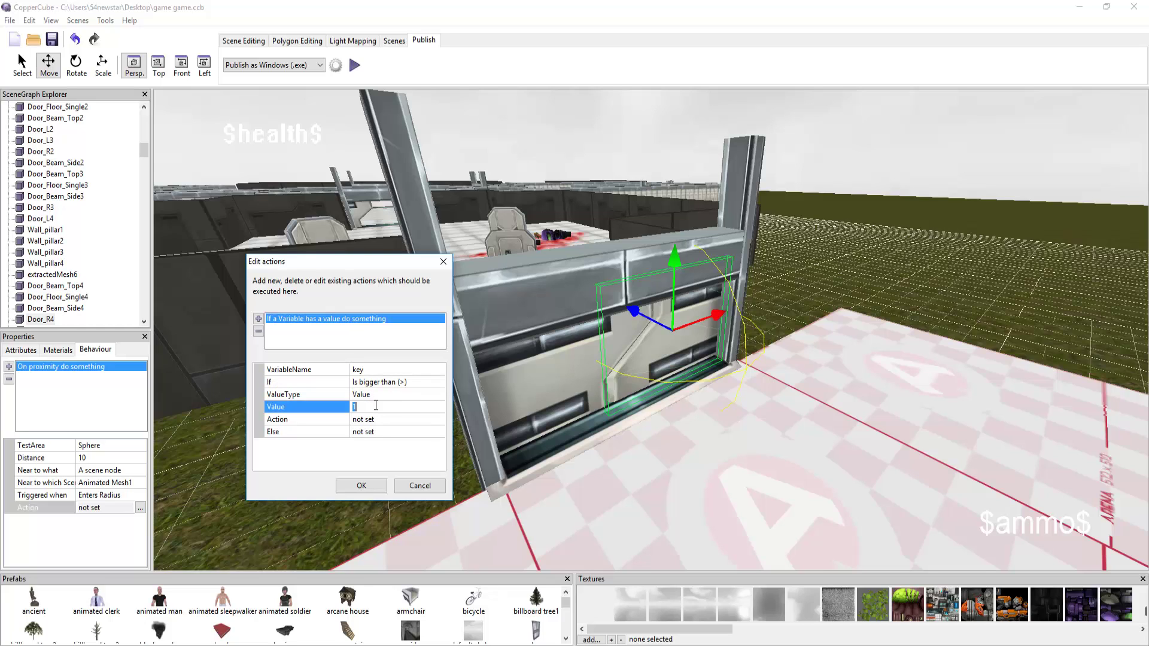
click(396, 383)
click(397, 385)
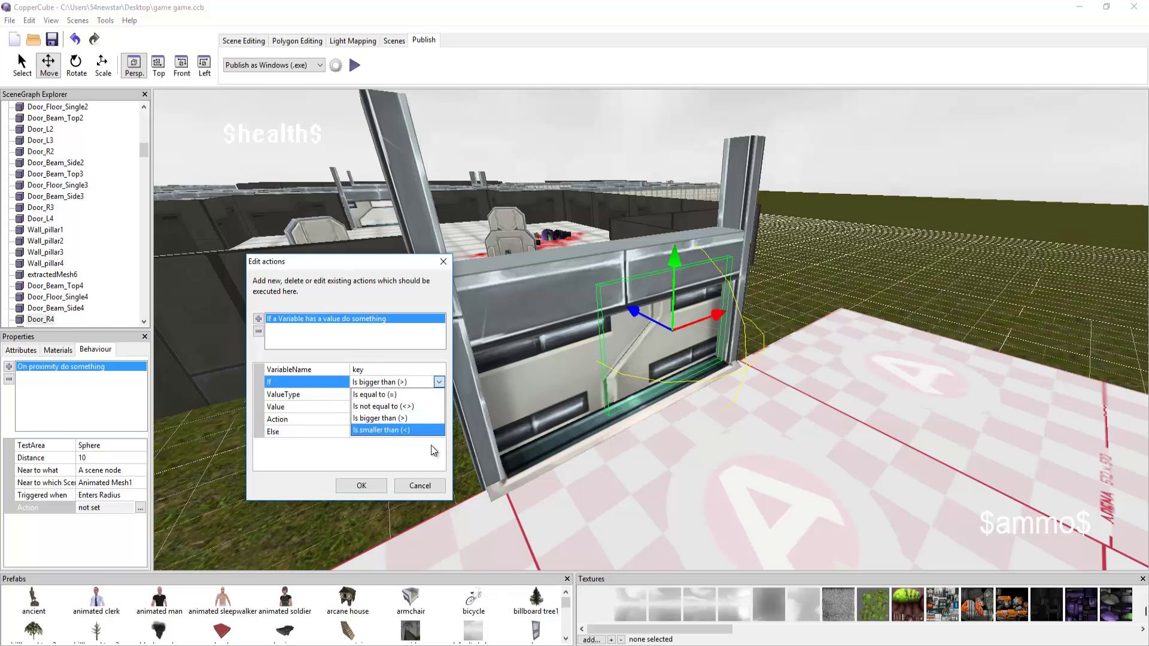
click(407, 418)
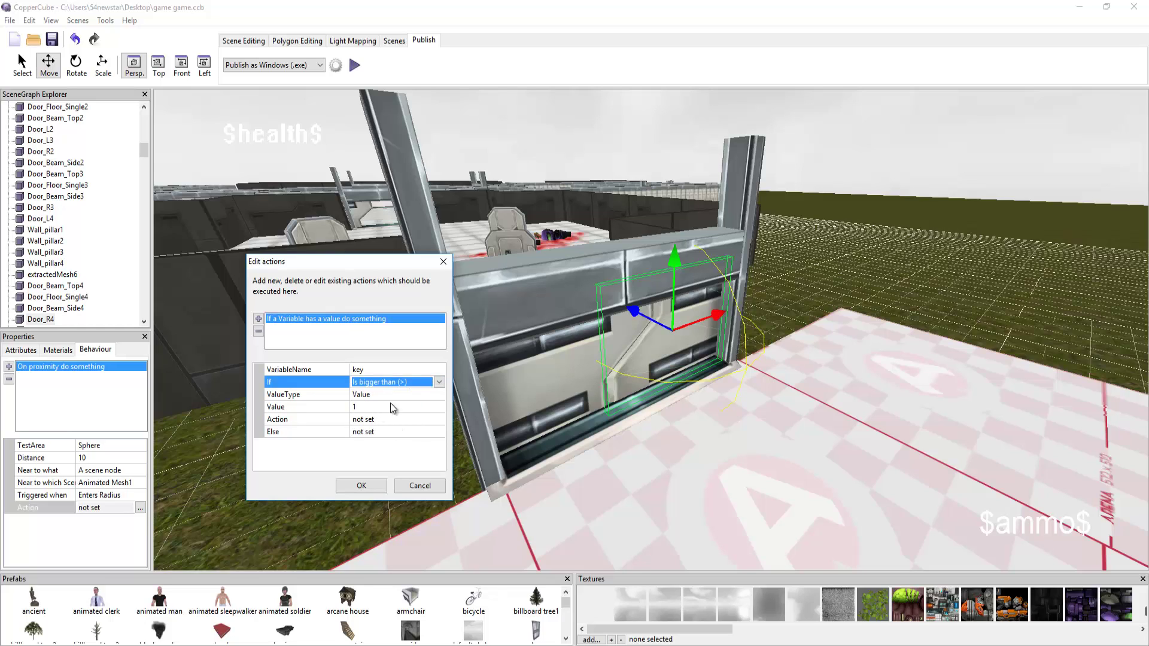
- Set the key condition's comparison value to 3
click(371, 418)
click(369, 406)
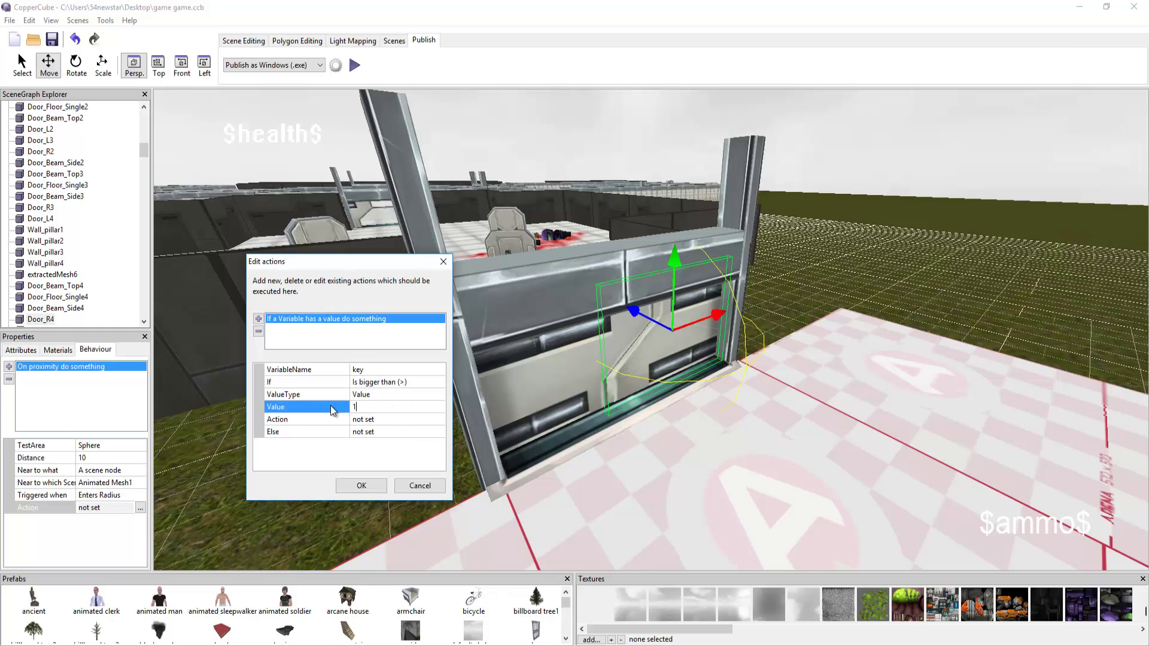
click(326, 410)
text(3)
- Change the condition to check whether key is equal to (=) 4
click(382, 384)
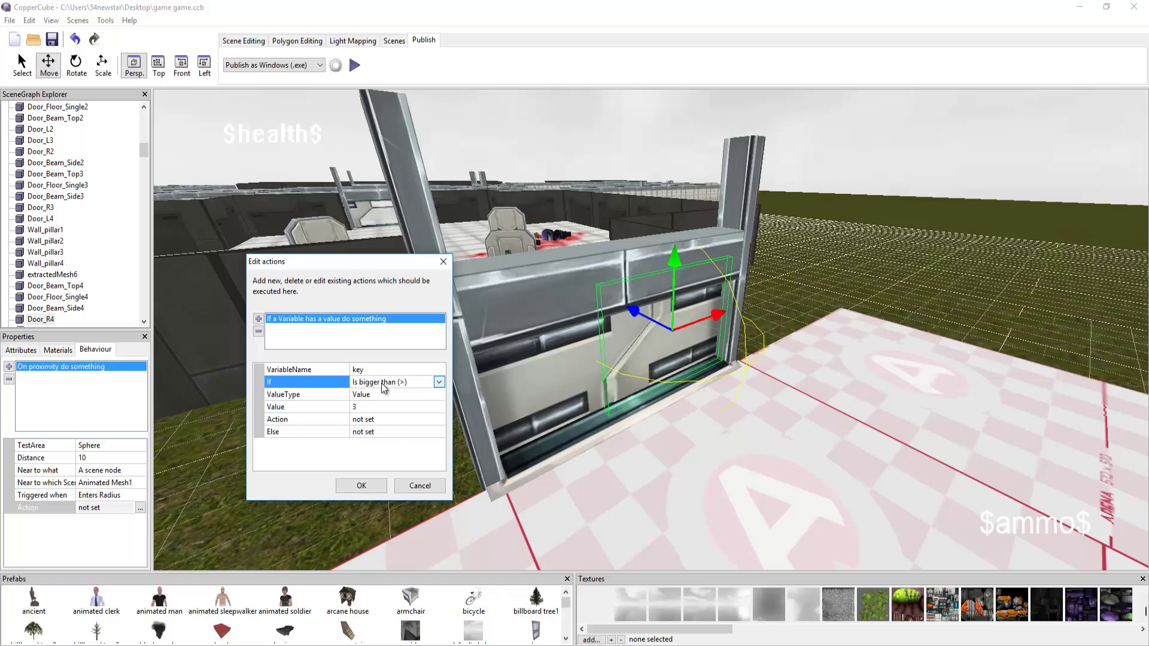
click(384, 387)
click(374, 391)
click(346, 408)
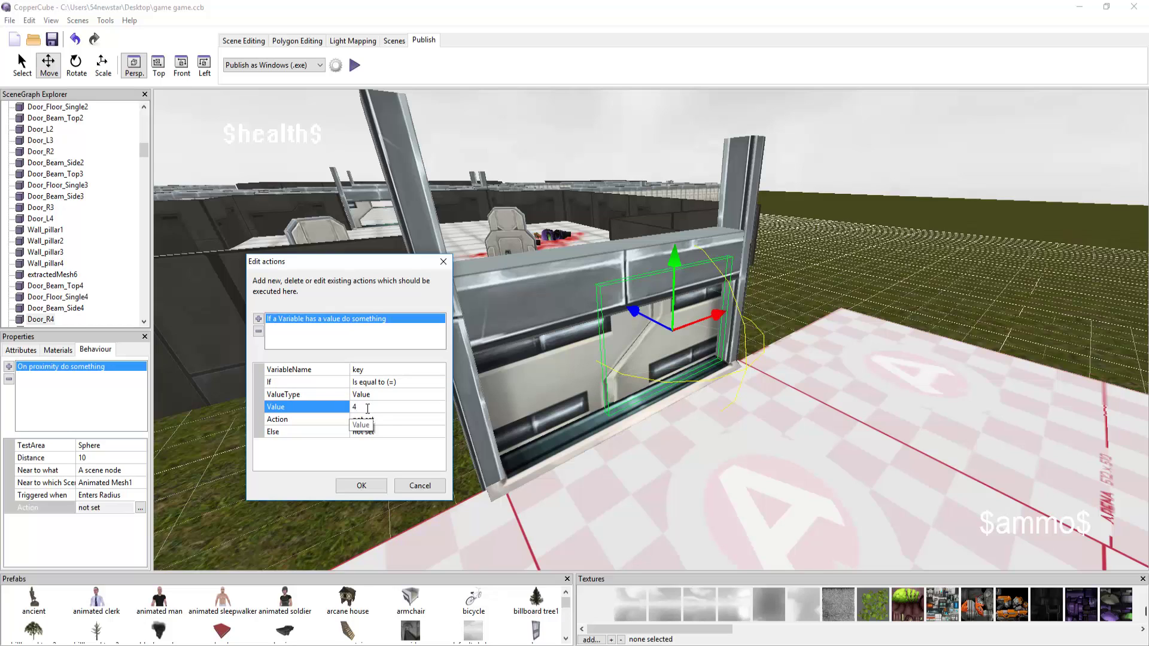
- Change the condition to check whether key is bigger than (>) 3
click(382, 384)
click(383, 387)
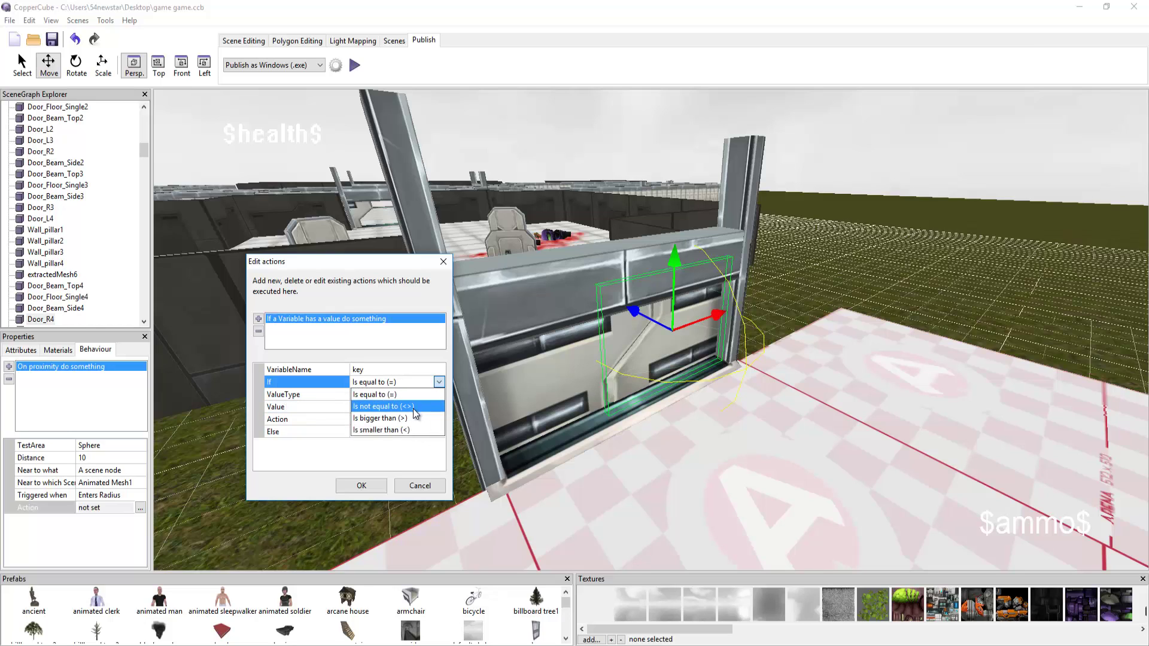
click(408, 420)
click(335, 410)
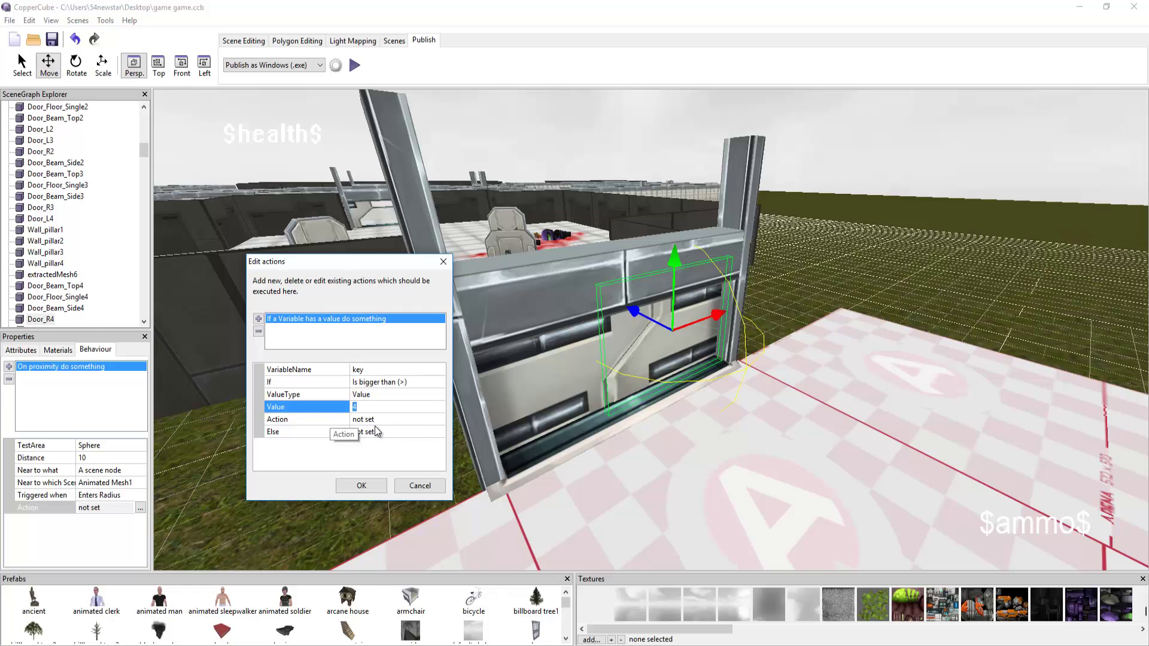
text(3)
- Set the key condition's comparison to Is not equal to (<>) and check its value, Action and Else entries
click(393, 382)
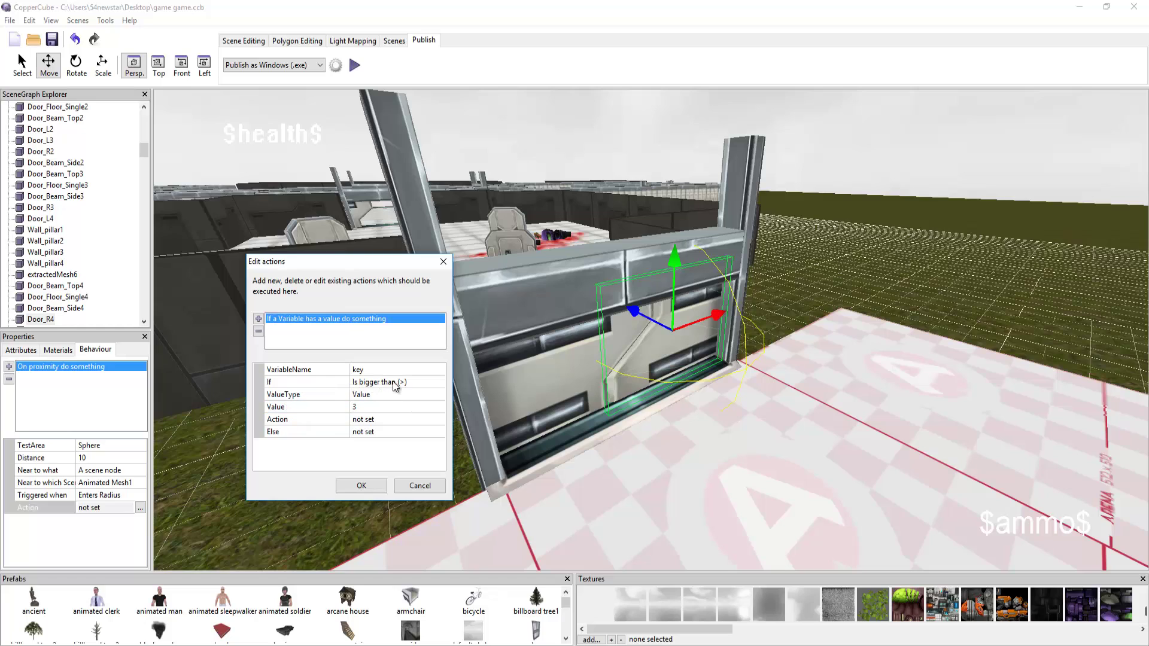
click(393, 382)
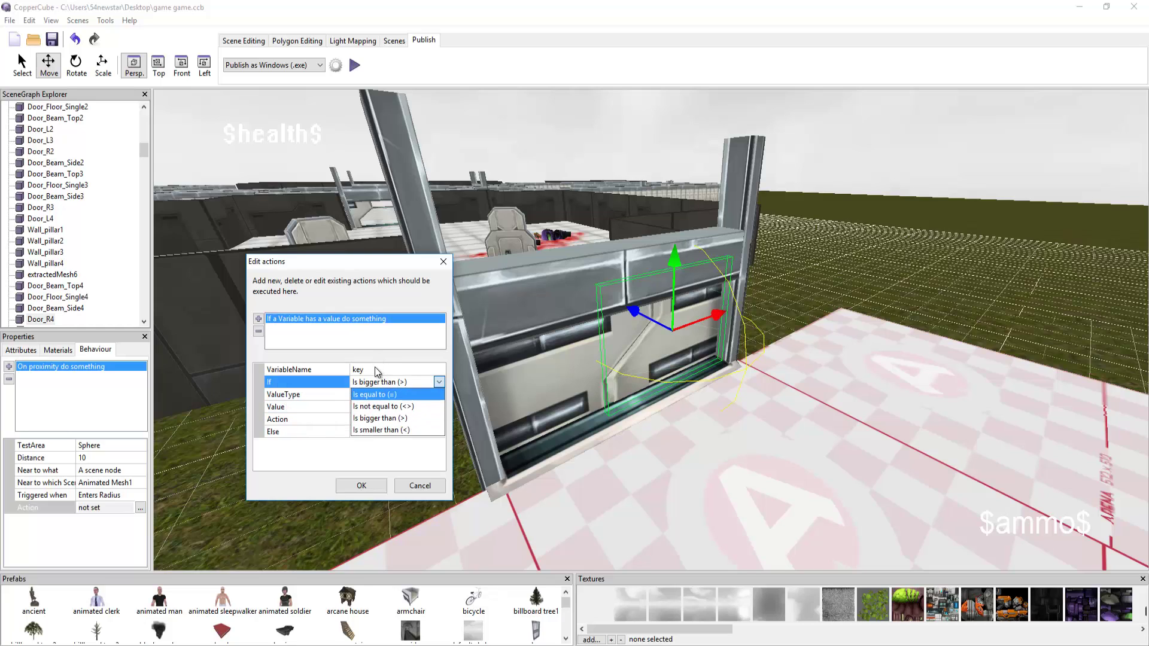
click(411, 409)
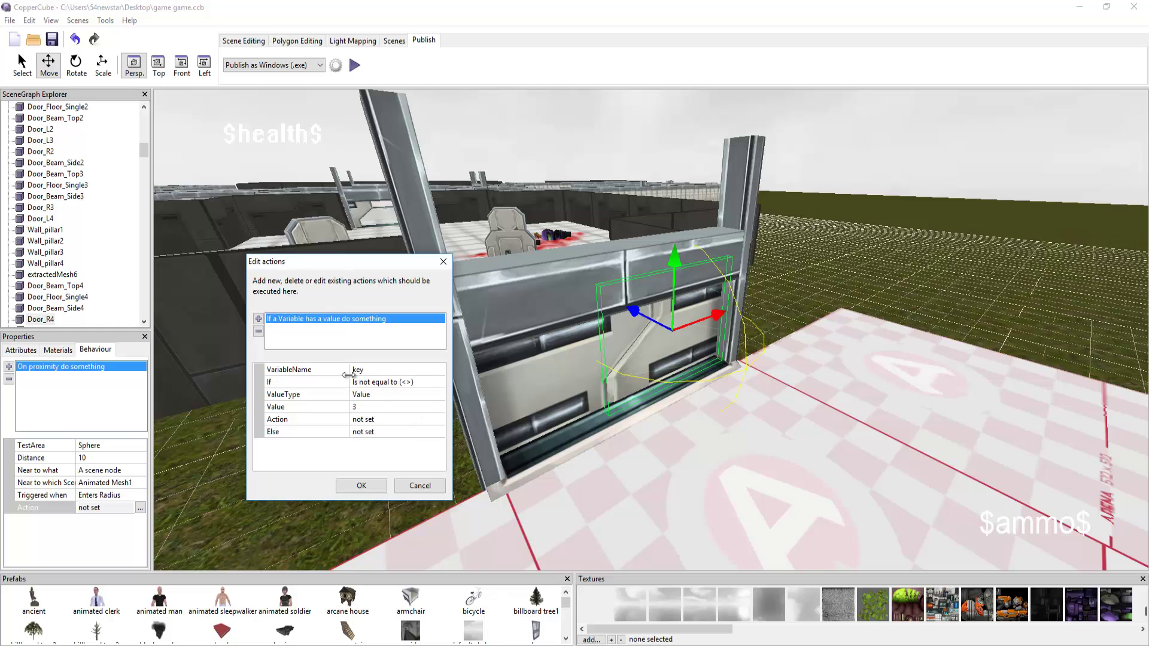
click(376, 408)
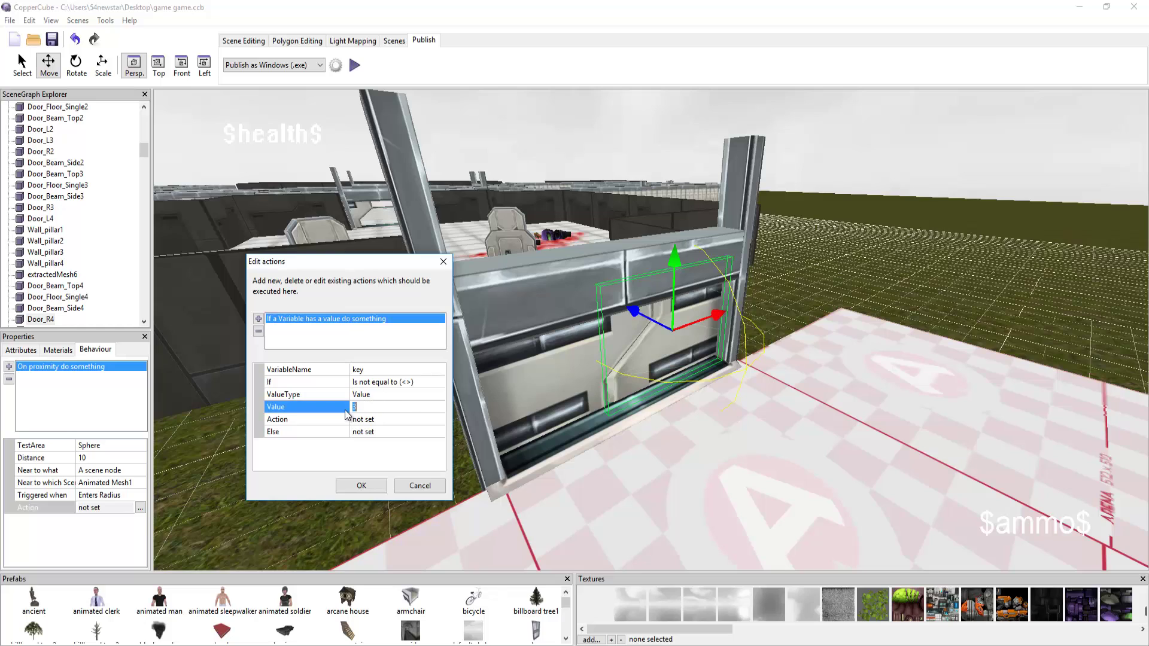
click(397, 422)
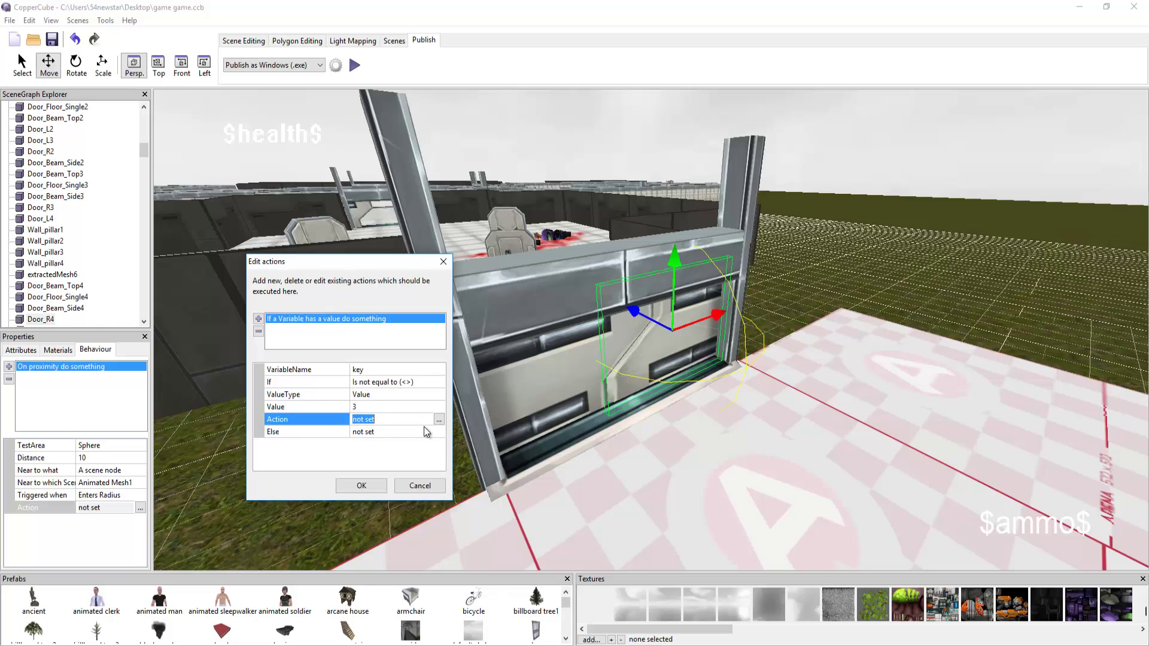
click(422, 432)
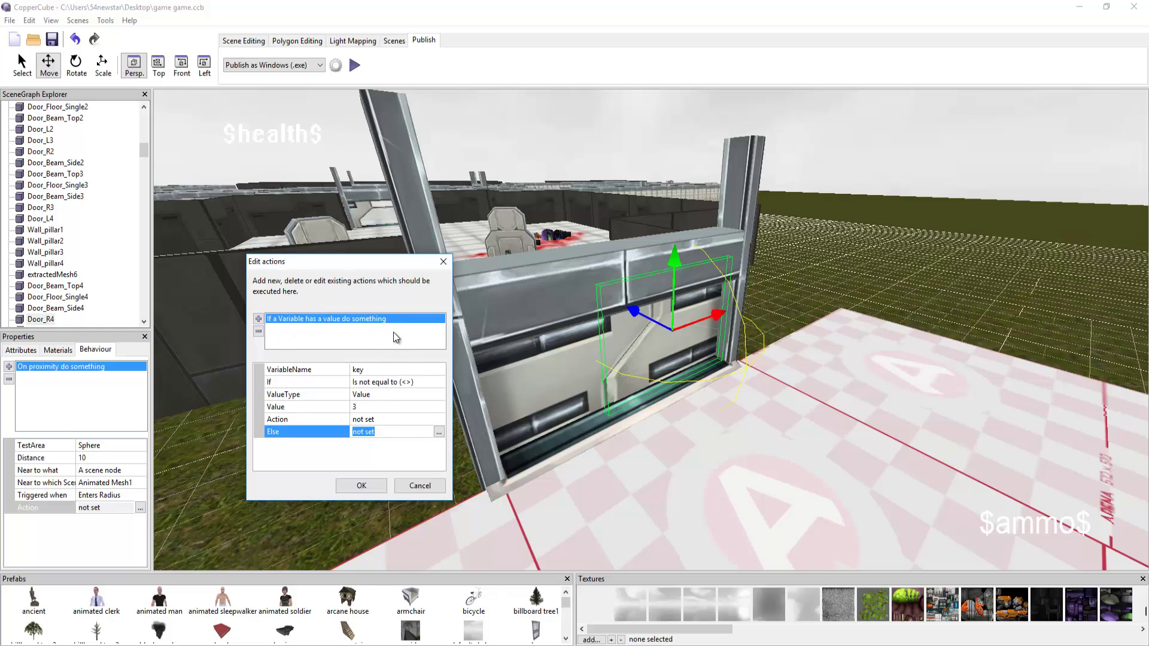
- Review the key condition's Value, Action and Else entries and look through the actions available for Else without adding one
click(371, 407)
click(386, 419)
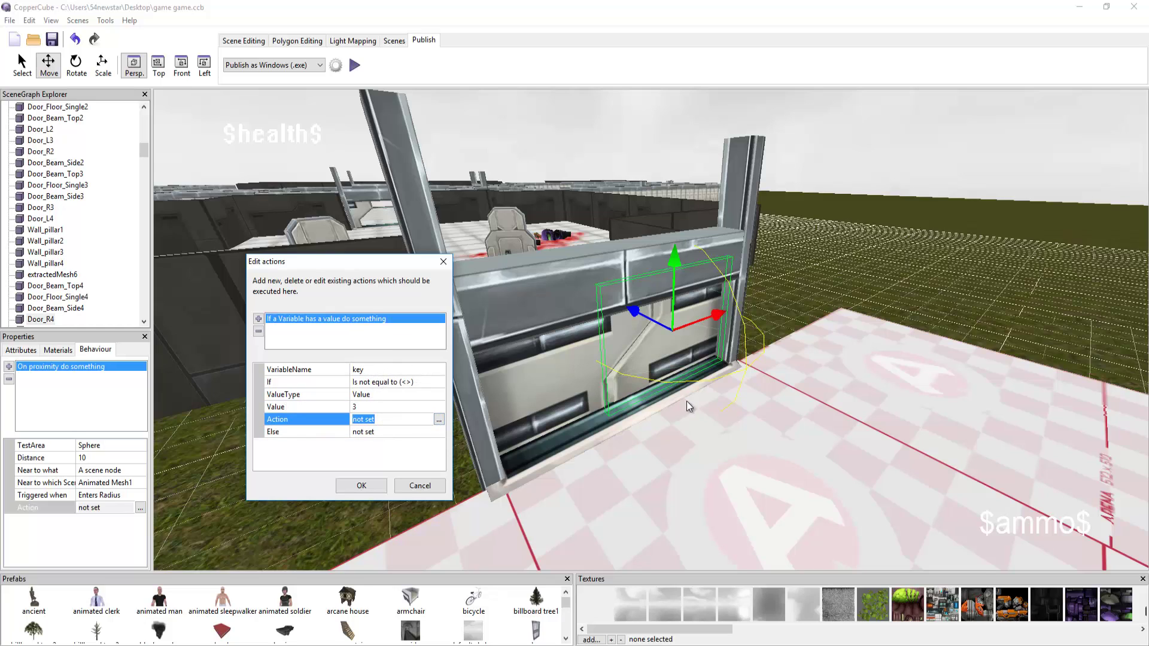
click(392, 432)
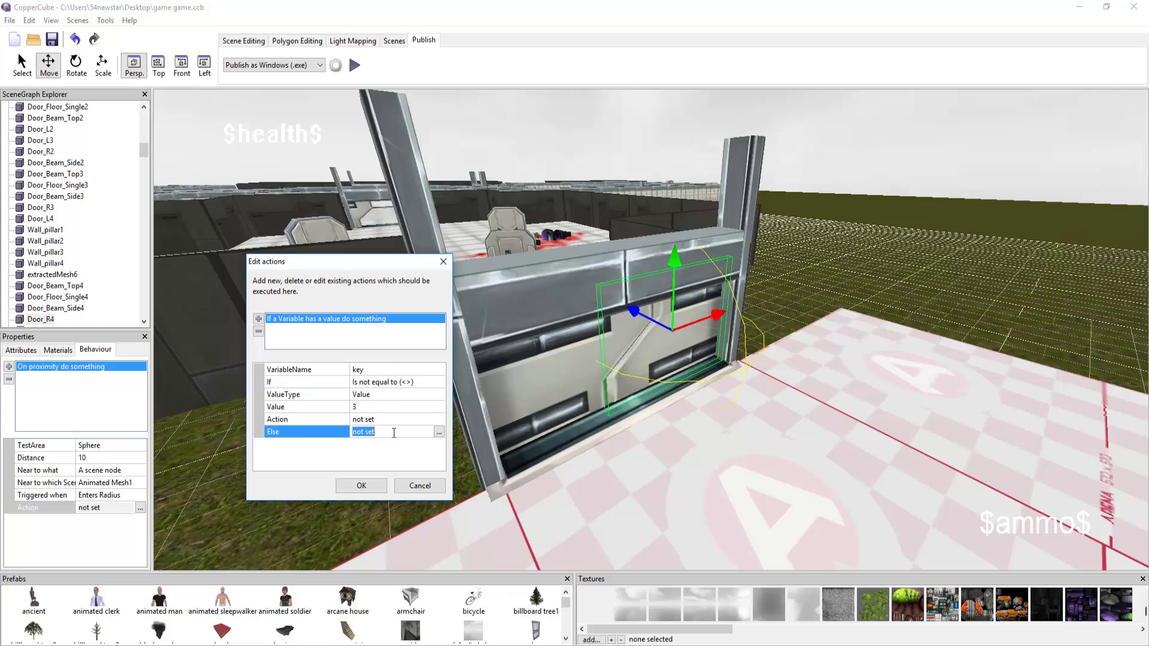
click(439, 434)
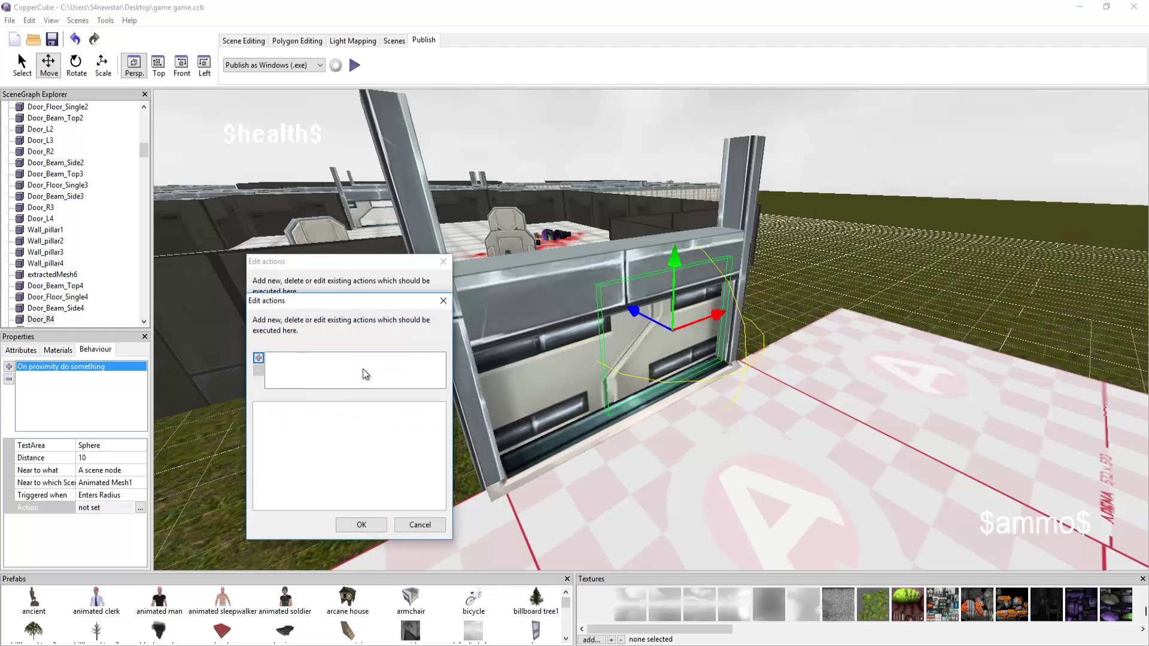
drag(352, 306, 563, 279)
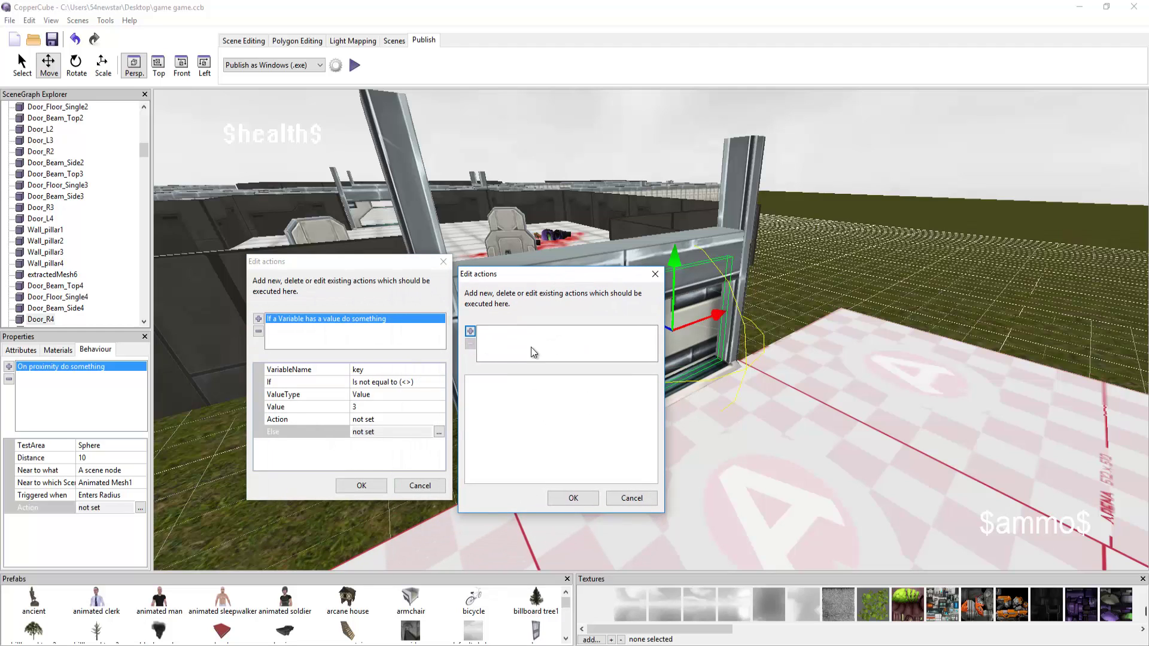
click(471, 331)
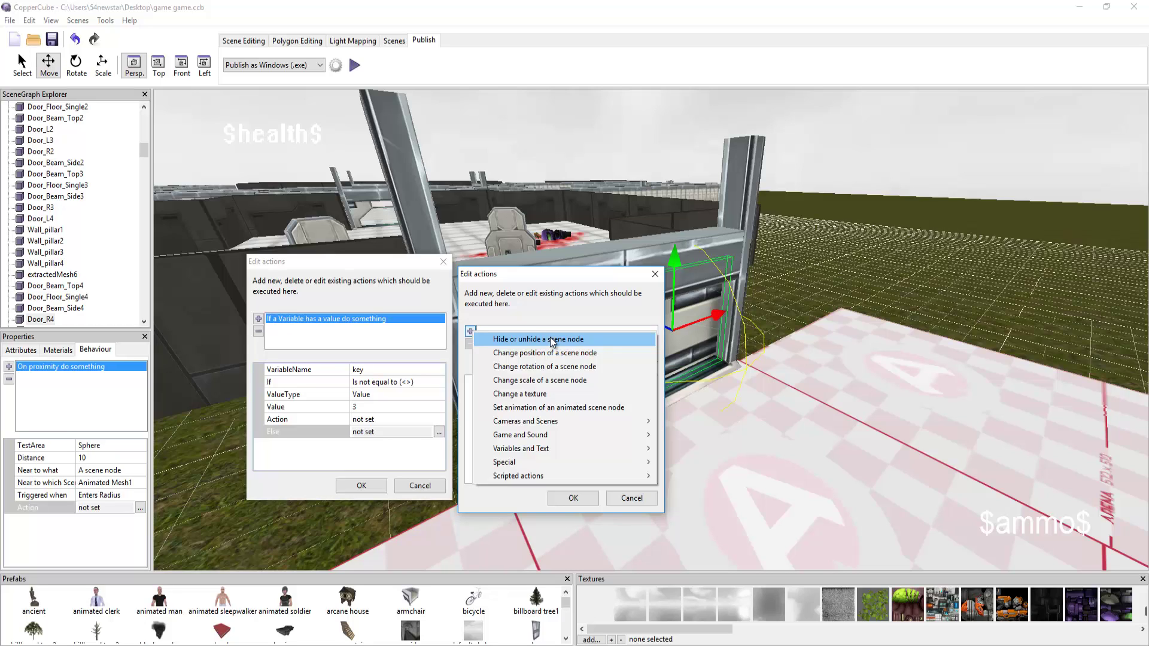
click(622, 499)
click(622, 500)
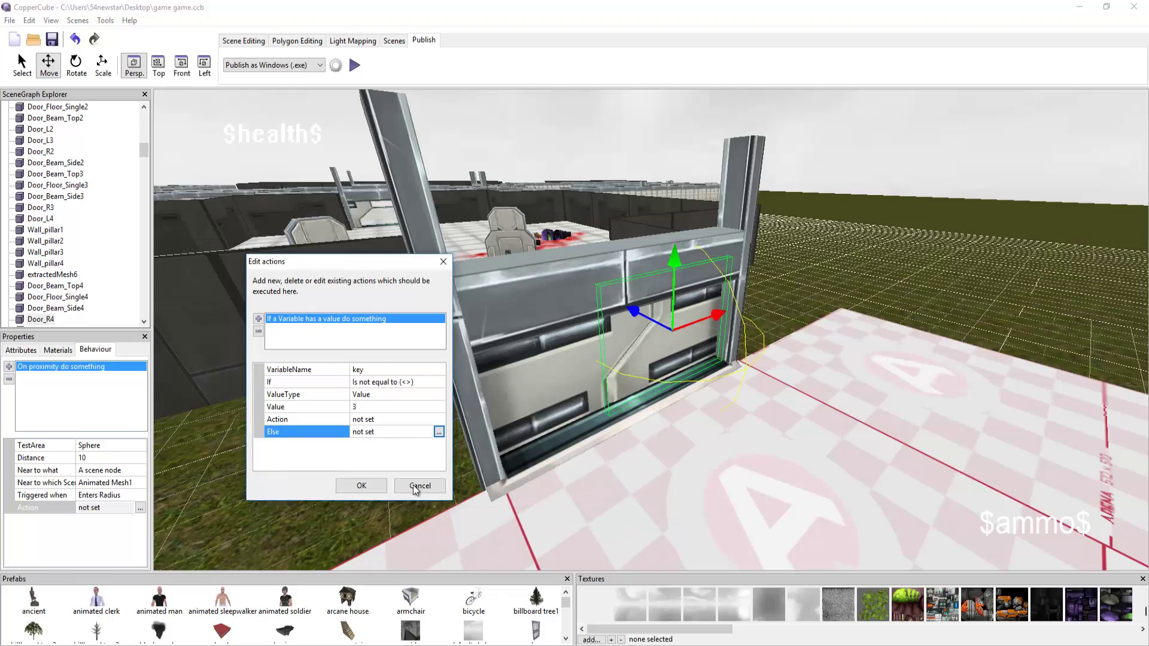
- Discard the key condition and delete the proximity behaviour from the door
click(419, 486)
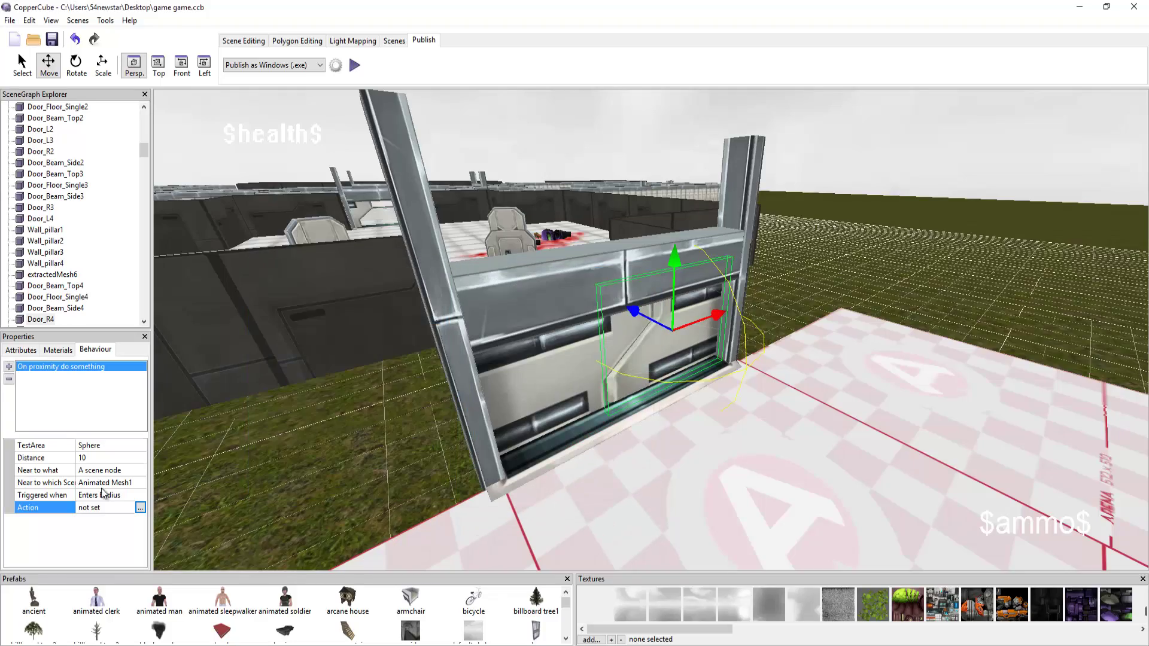
click(9, 379)
- Examine the door panel and its frame between the dark-walled room and the arena floor, both close up and from afar
scroll(397, 314, down, 5)
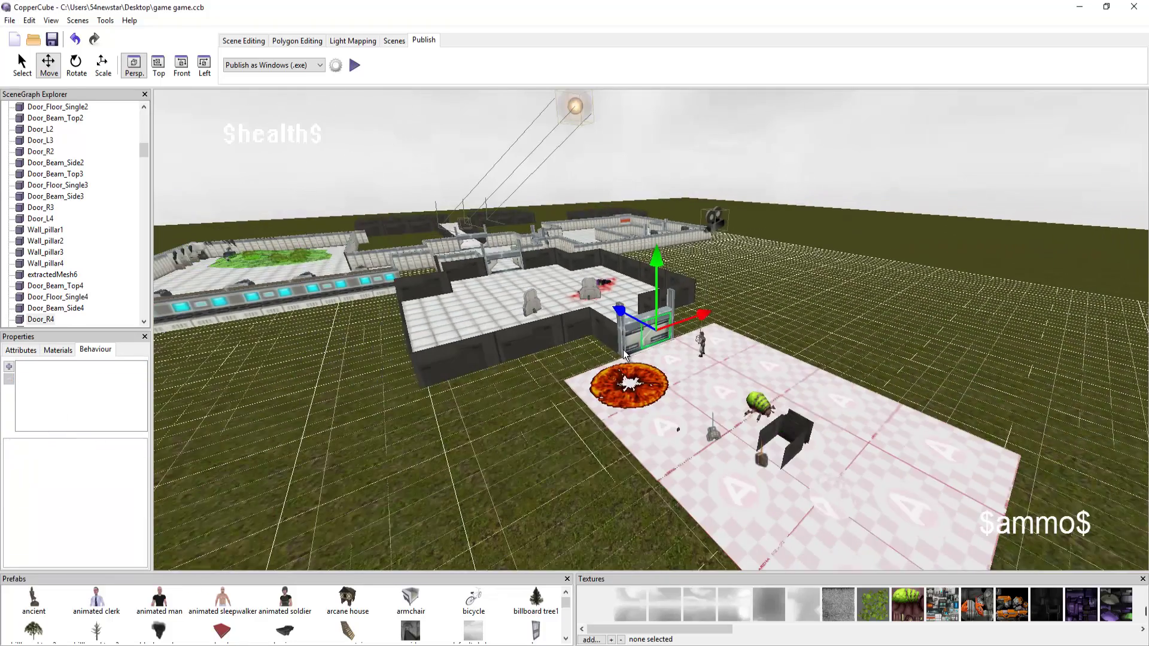
scroll(623, 349, up, 5)
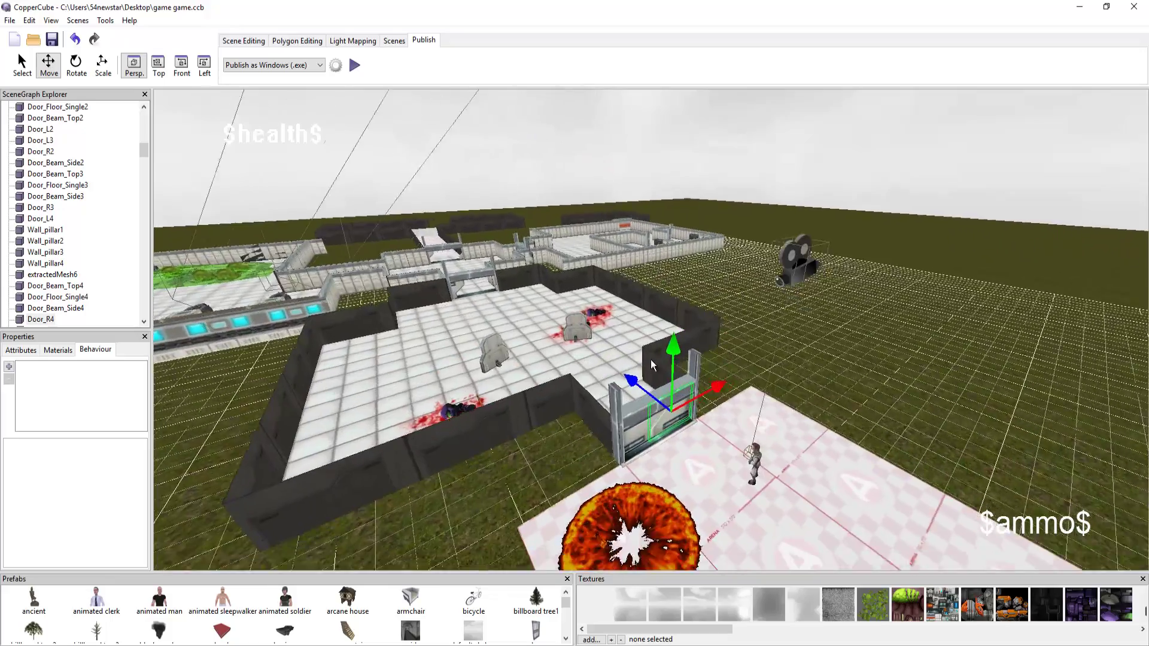
scroll(651, 363, up, 3)
middle_drag(651, 362, 685, 333)
mouse_move(676, 330)
right_down()
mouse_move(745, 321)
mouse_move(692, 333)
right_up()
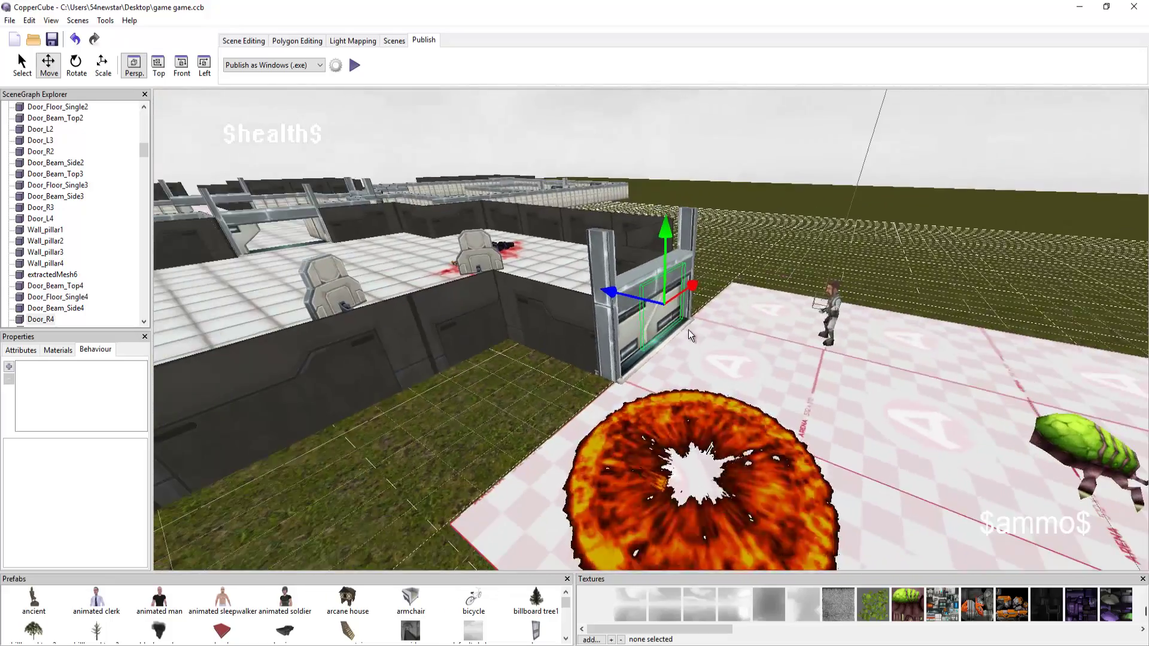
scroll(688, 331, up, 5)
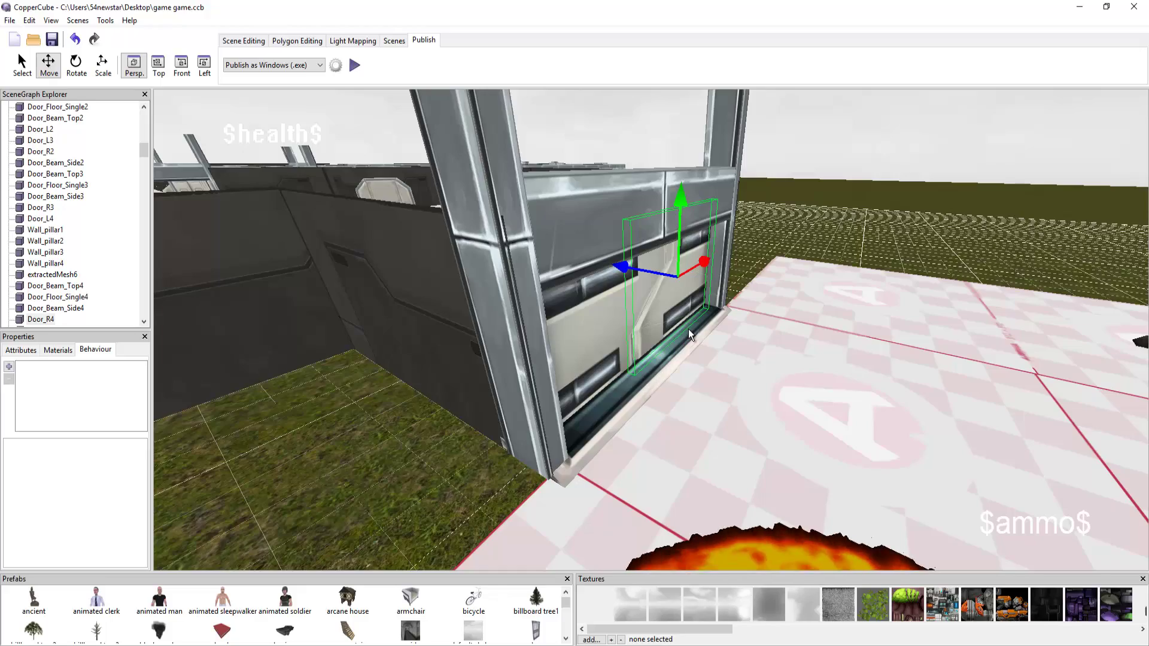
scroll(688, 329, down, 5)
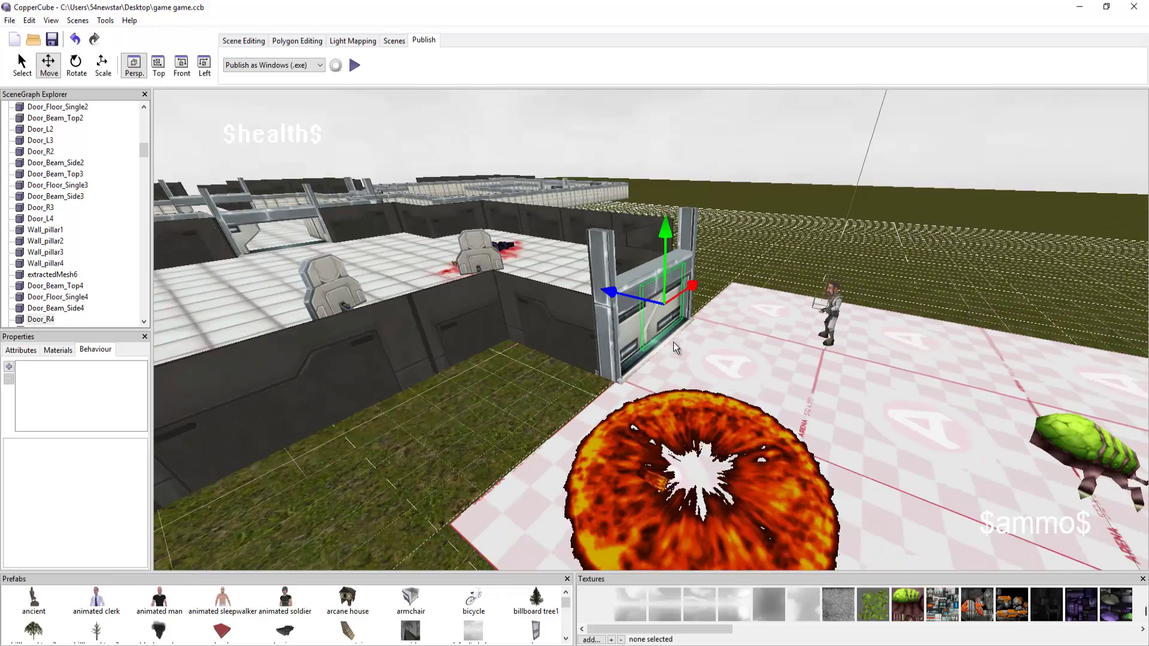
scroll(676, 324, down, 1)
right_drag(676, 325, 664, 324)
middle_drag(663, 324, 639, 318)
scroll(641, 318, up, 5)
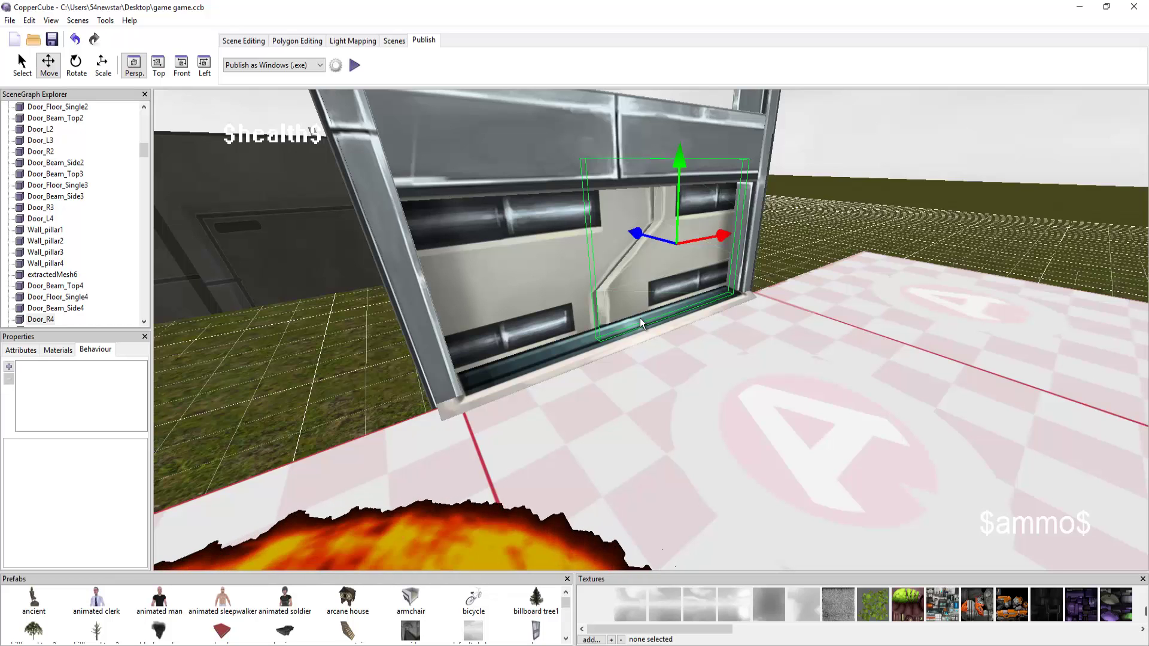
drag(681, 344, 644, 371)
- Select the fiery ring plane on the arena floor and examine it close up and together with the nearby door and characters
click(626, 361)
drag(804, 304, 743, 286)
scroll(776, 292, down, 5)
scroll(776, 292, up, 4)
scroll(775, 292, down, 3)
scroll(703, 318, up, 4)
scroll(752, 293, up, 2)
scroll(758, 316, up, 3)
scroll(742, 286, up, 2)
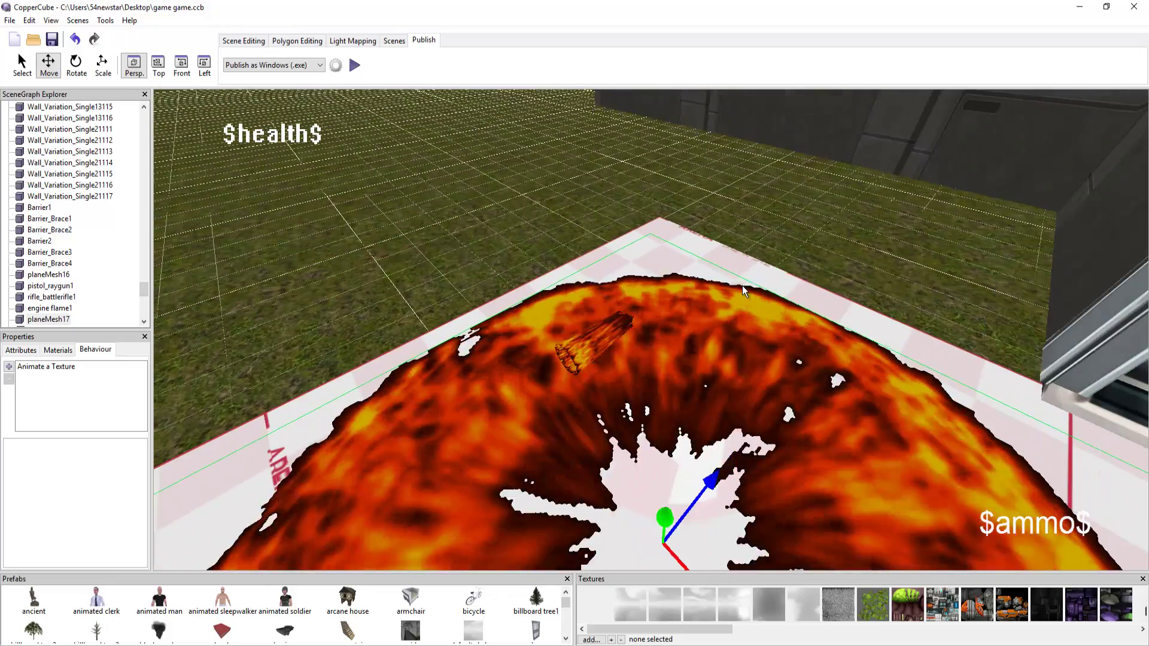
scroll(792, 393, down, 3)
drag(797, 422, 813, 425)
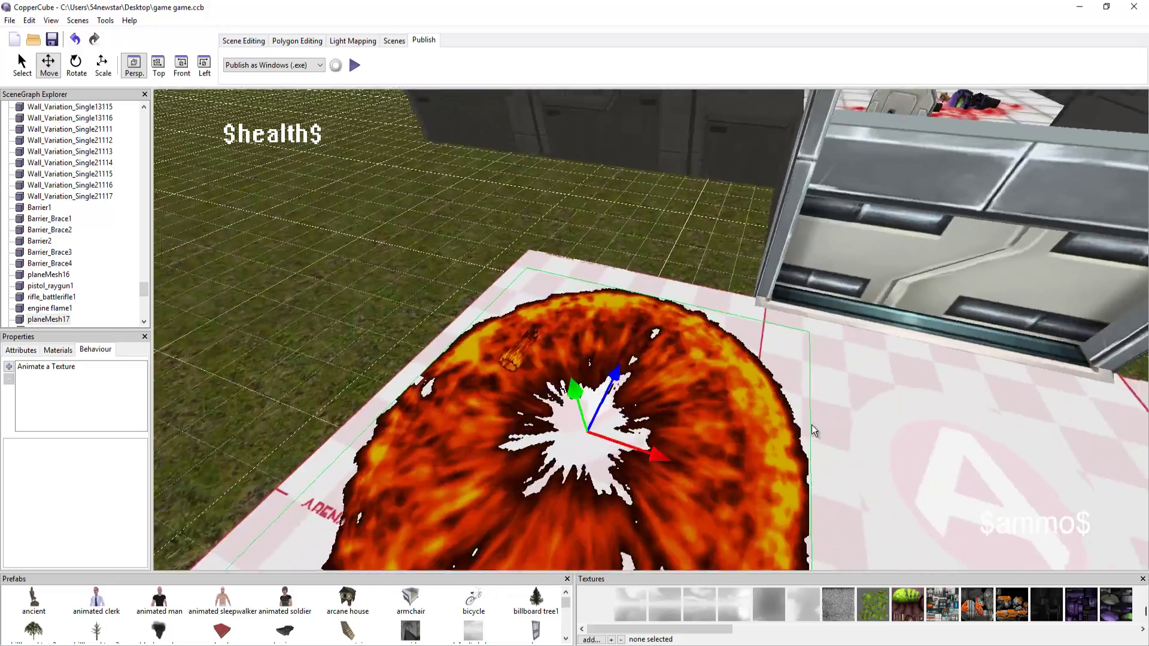
right_drag(813, 425, 860, 396)
scroll(792, 378, down, 5)
middle_drag(772, 389, 718, 426)
scroll(746, 415, up, 3)
right_drag(746, 414, 749, 425)
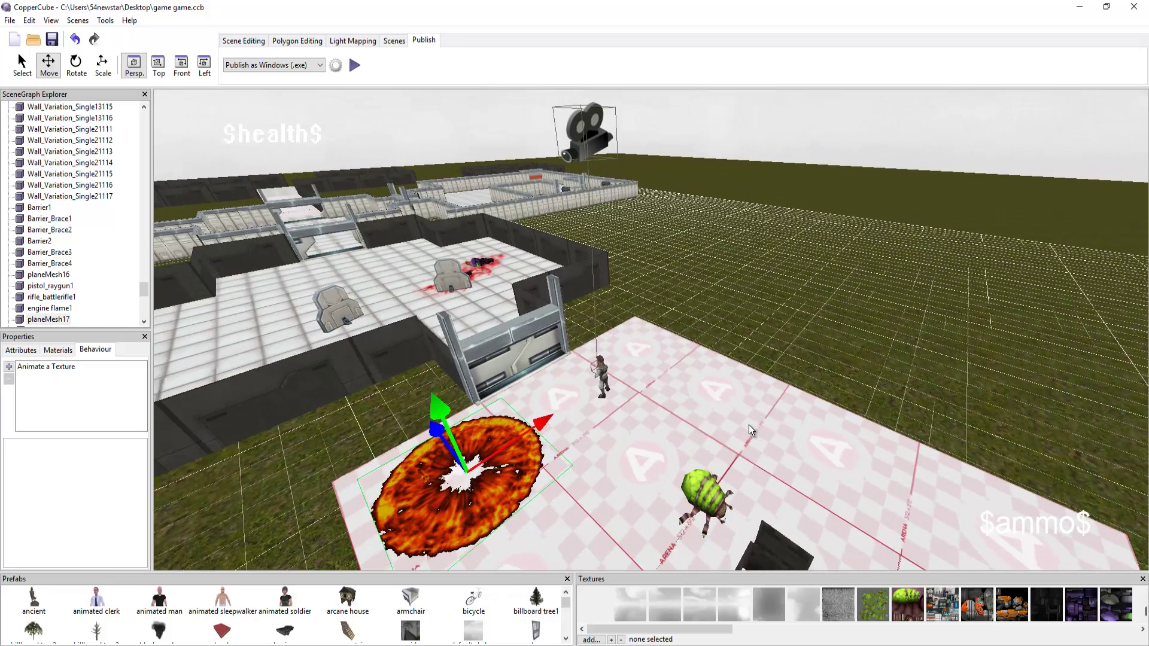